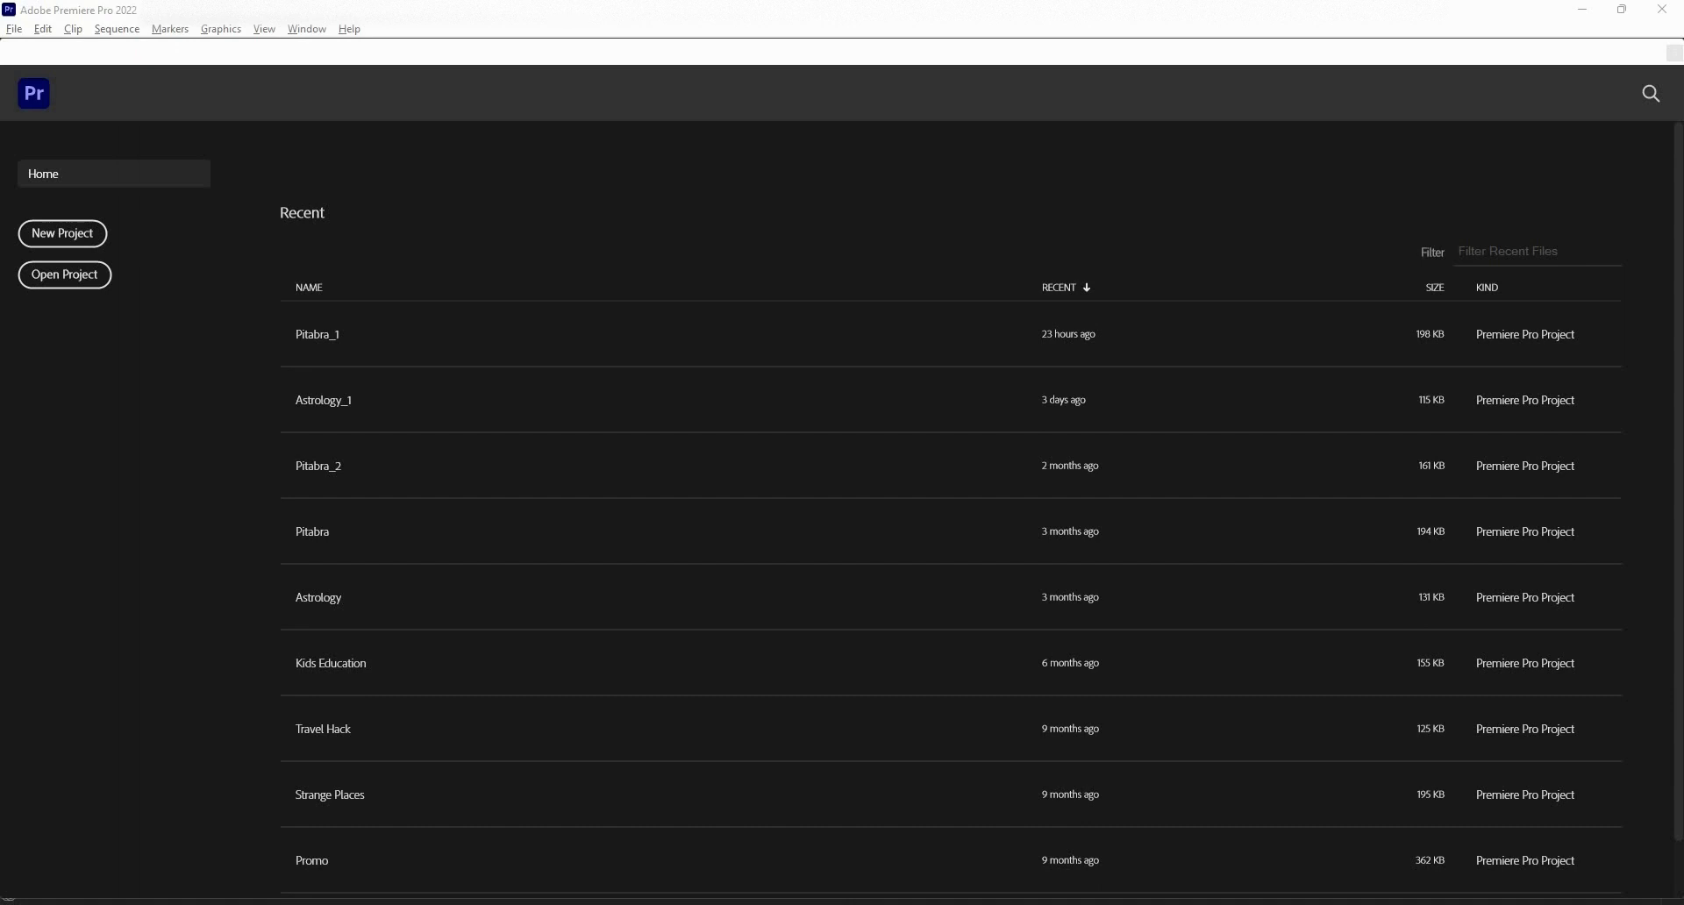
- Create a new project named Shaky with the default settings
left_click(53, 239)
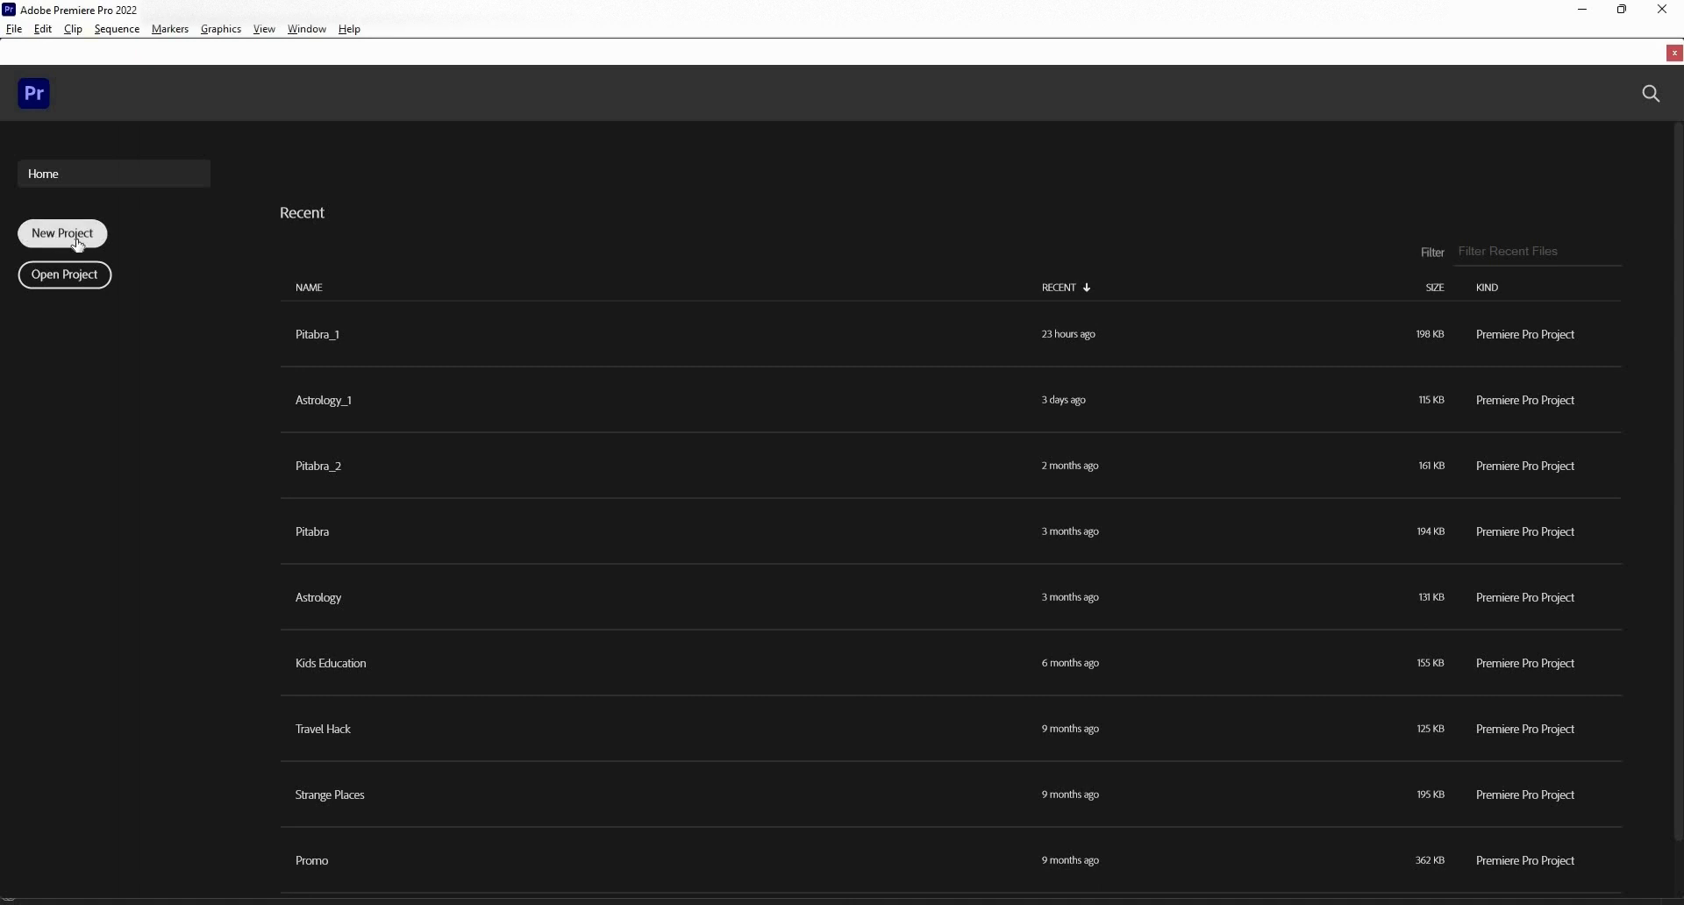
left_click(77, 246)
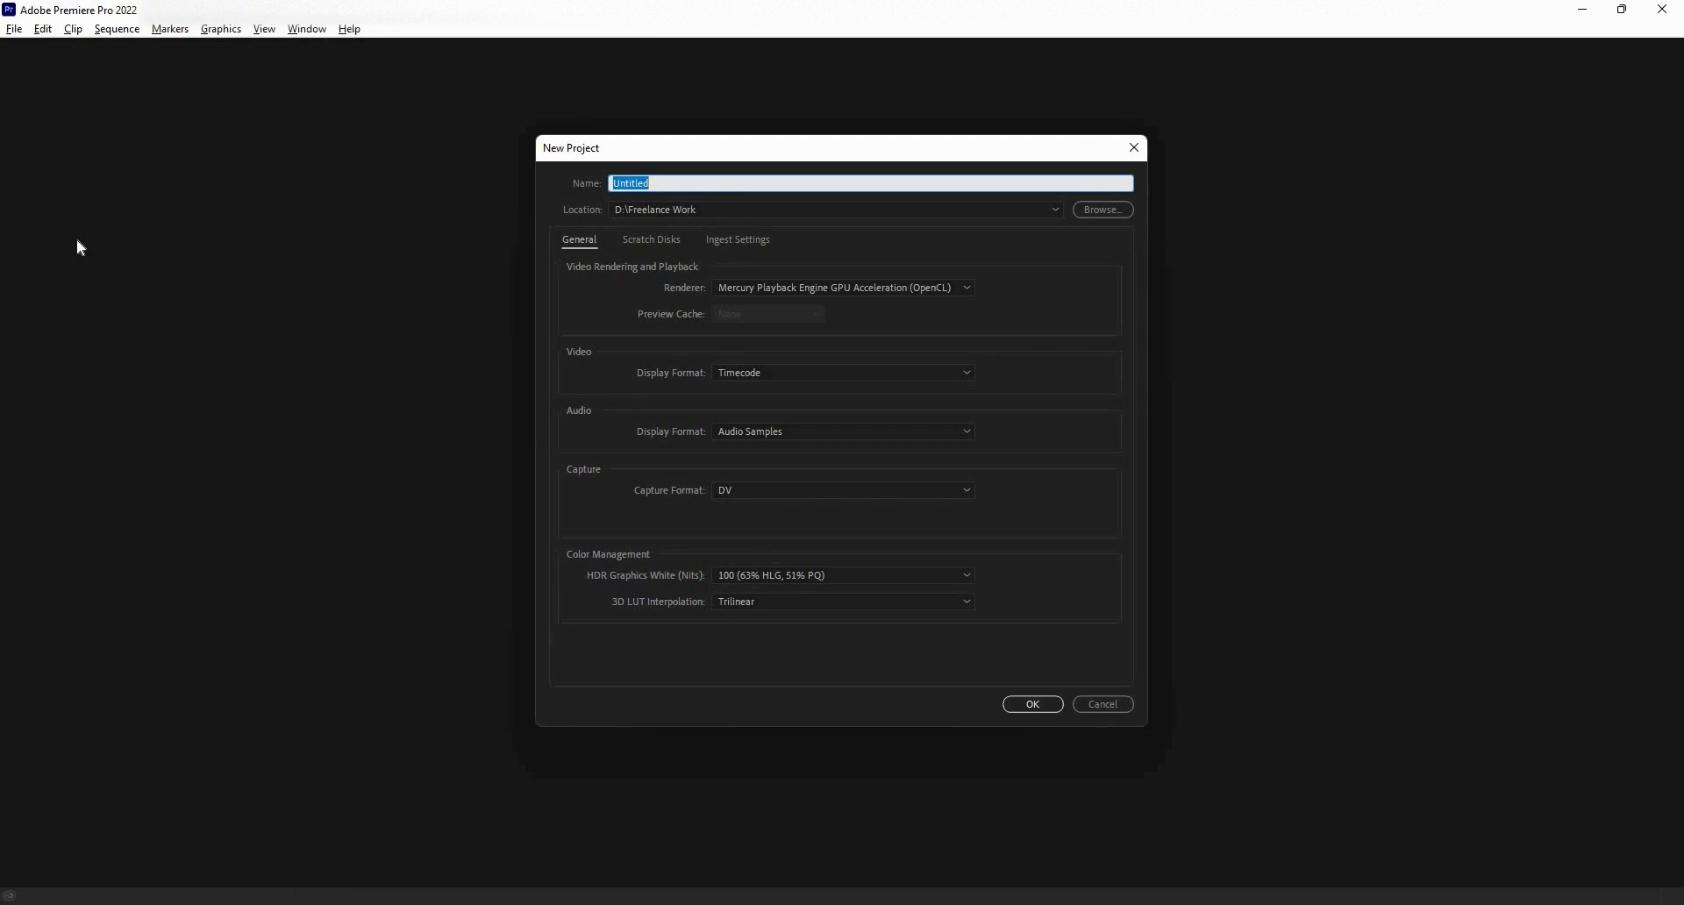
type("Shaky")
left_click(1035, 707)
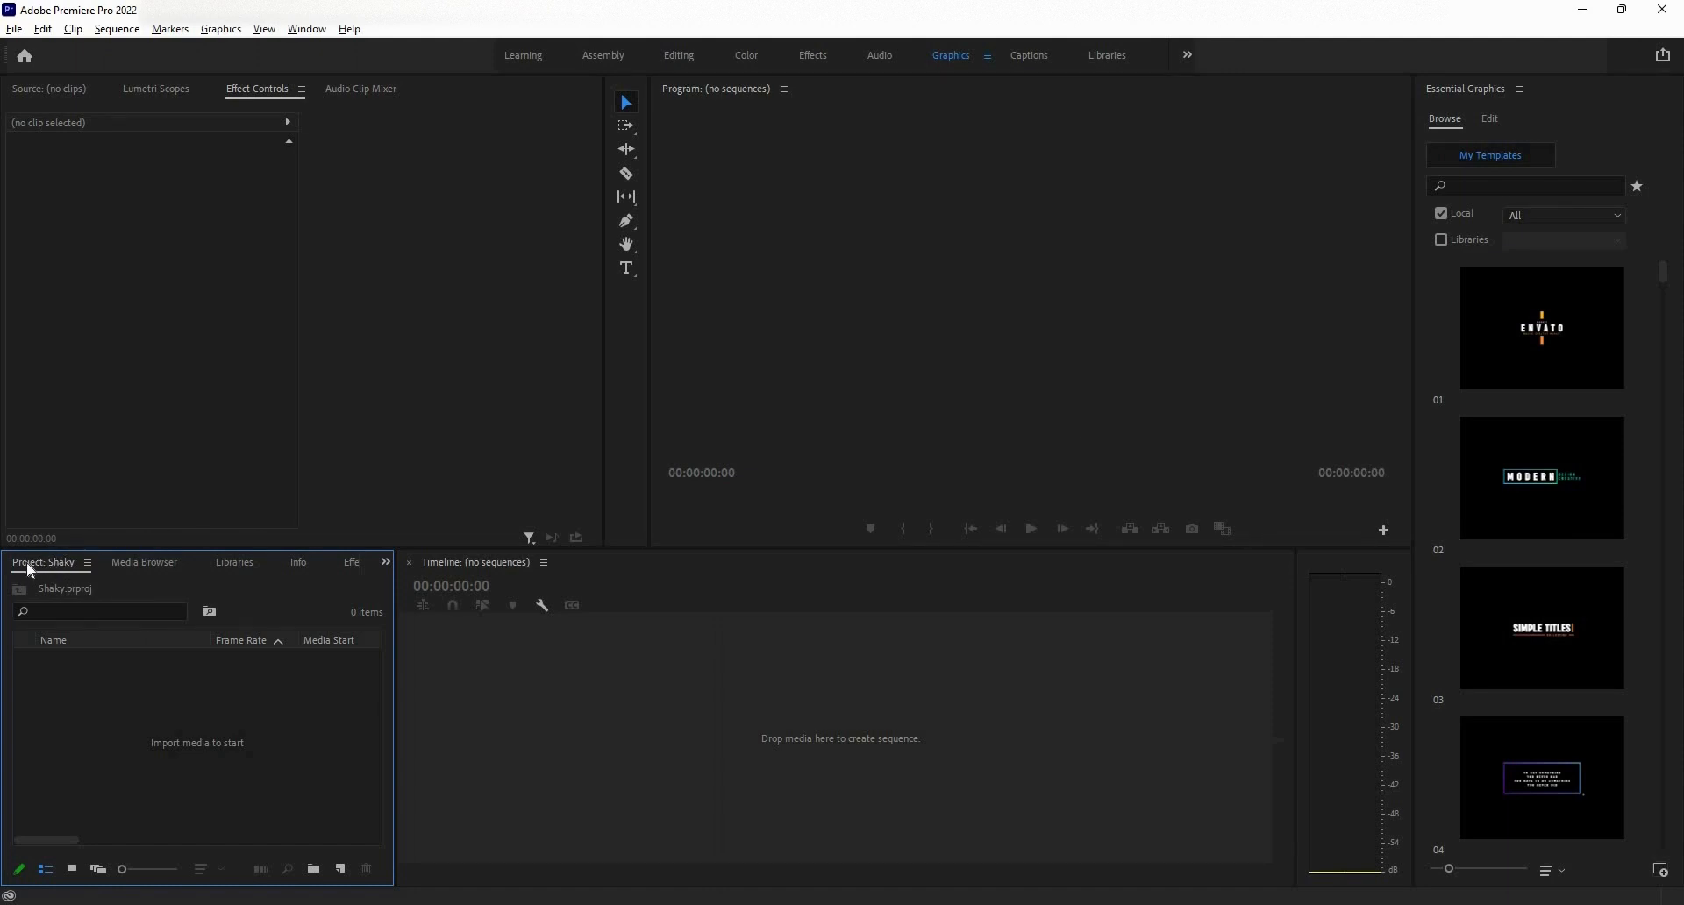
- Import the "Bride and Groom - Shaky fix for PC Users" video from the 1. Introduction folder and create a sequence from it
double_click(292, 757)
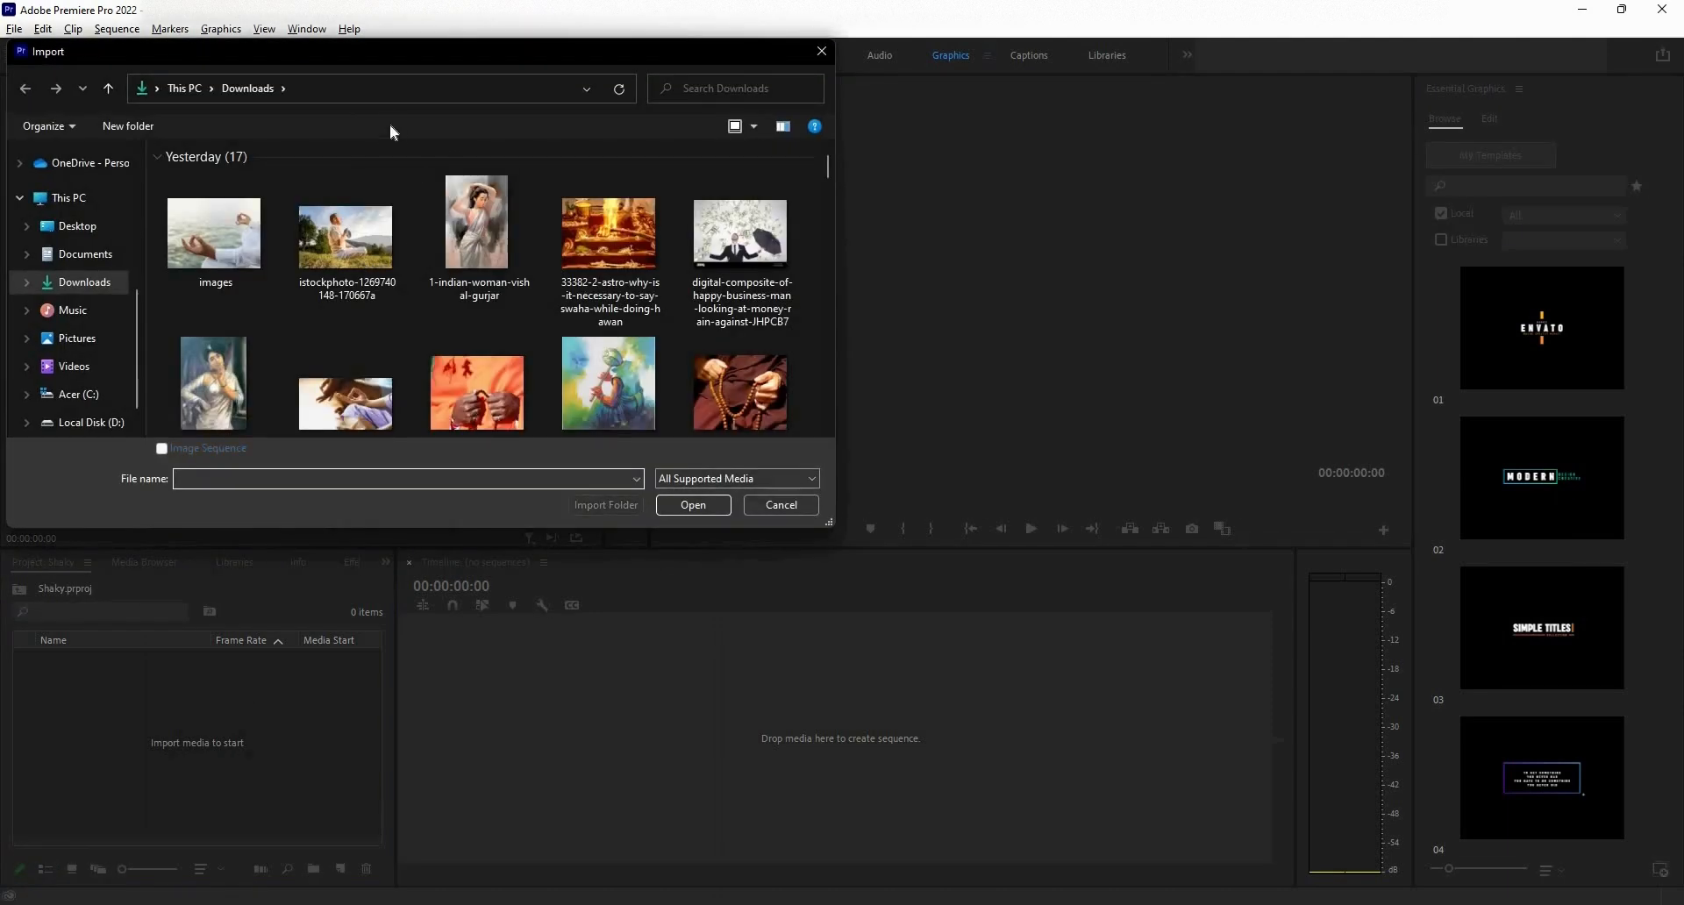
left_click(377, 103)
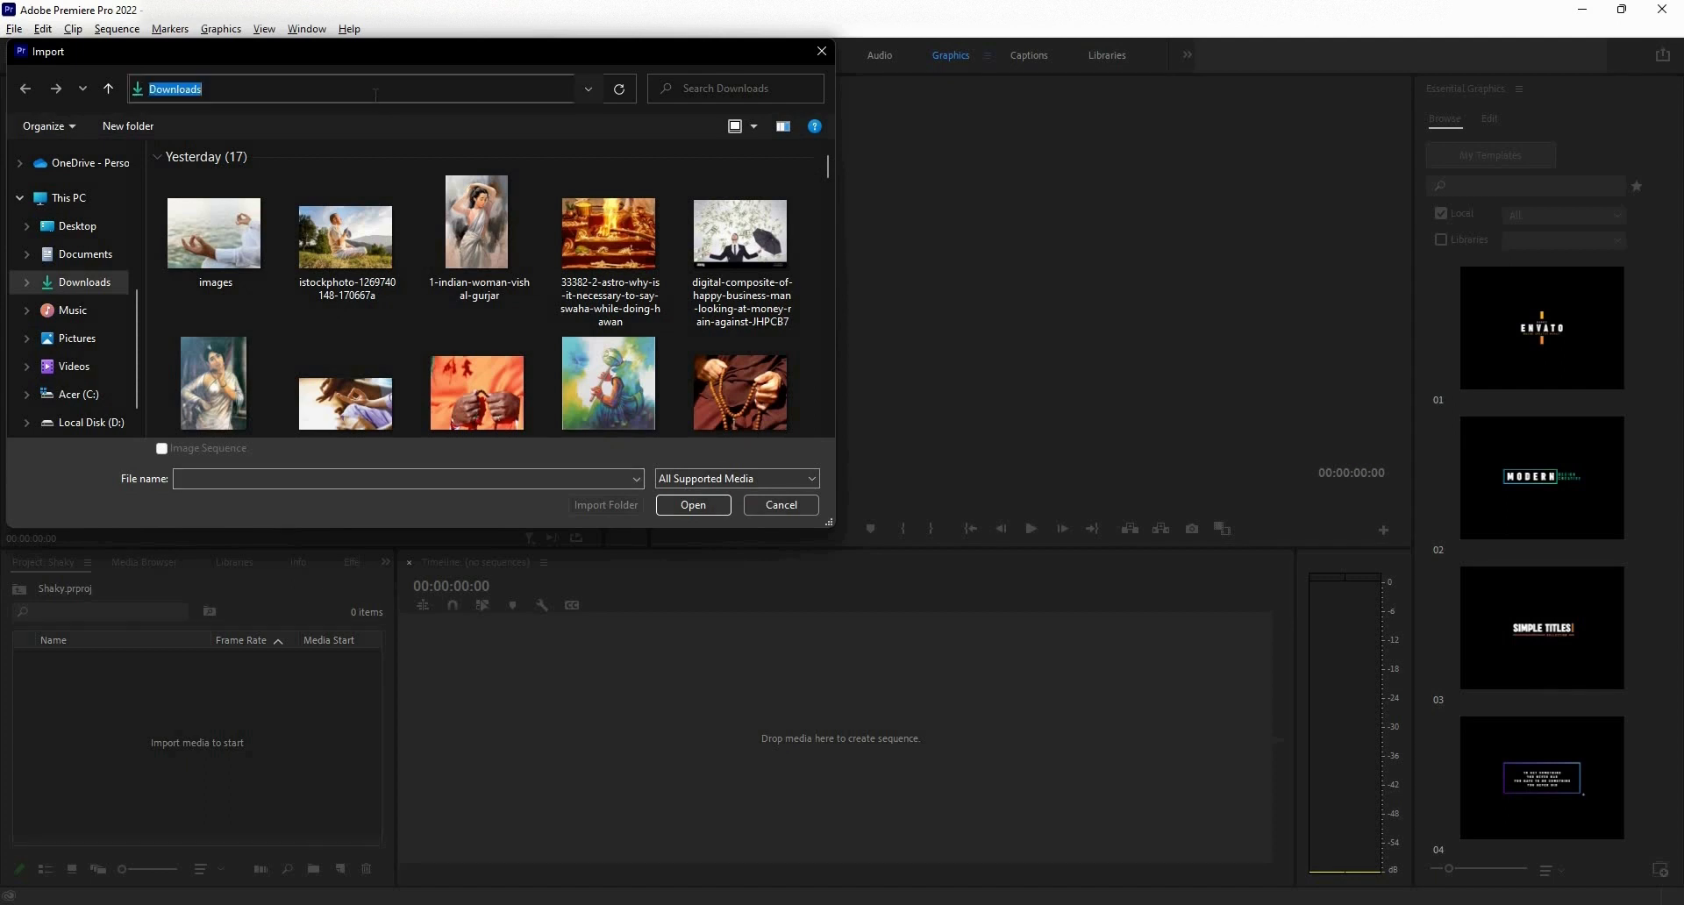
key("ctrl+v")
key("Return")
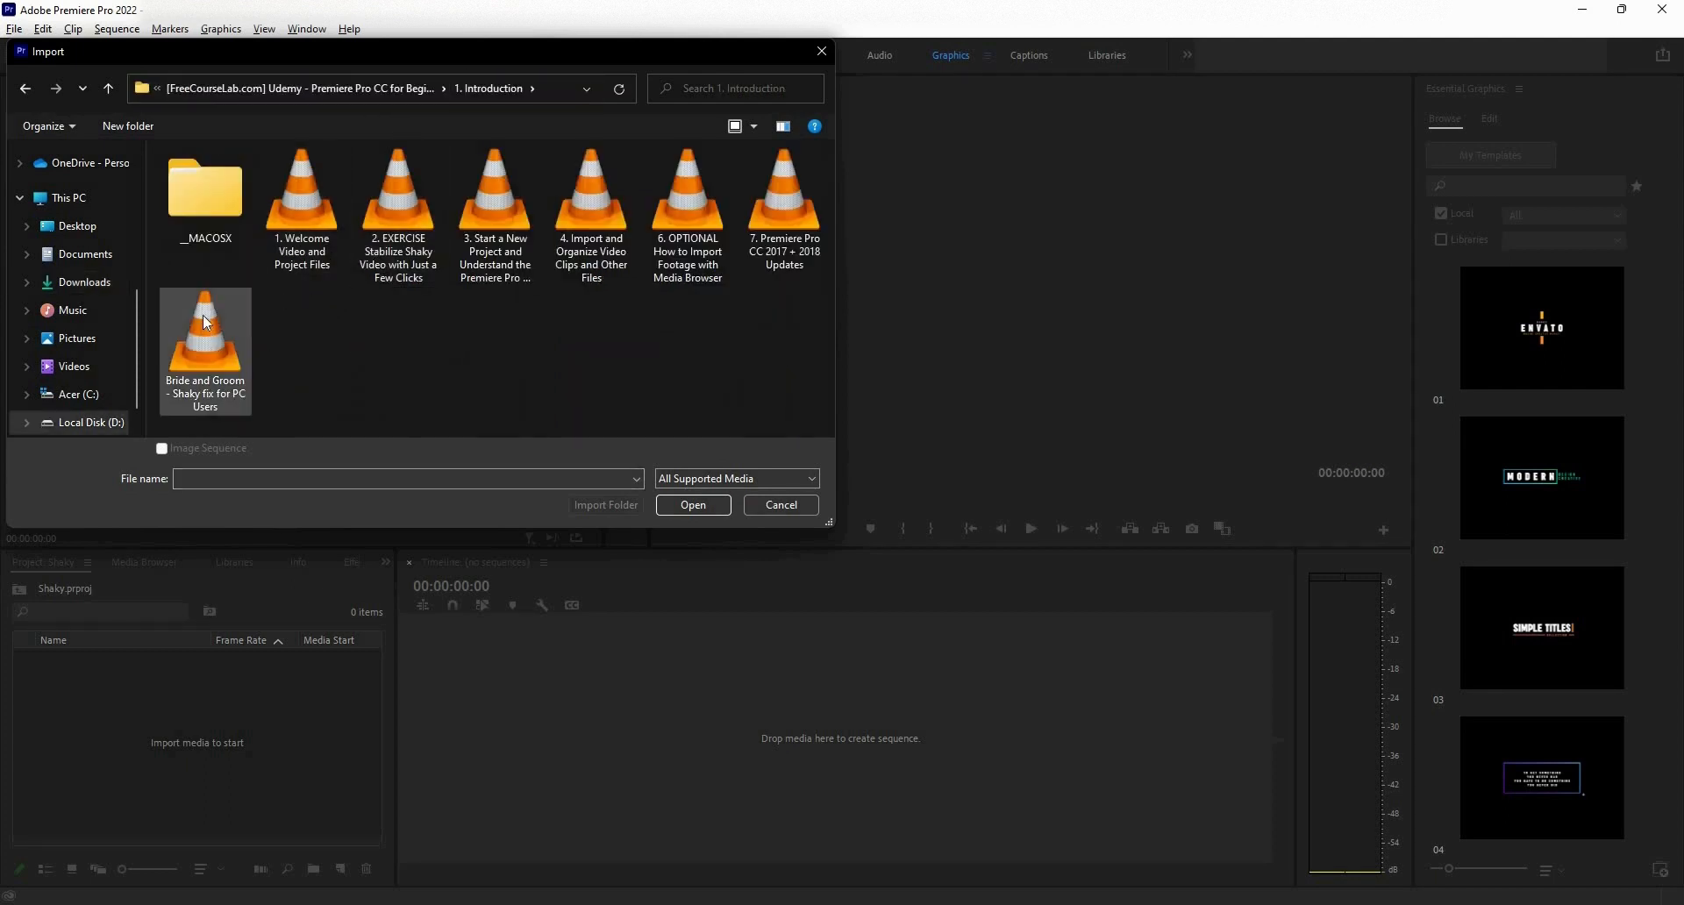
left_click(713, 507)
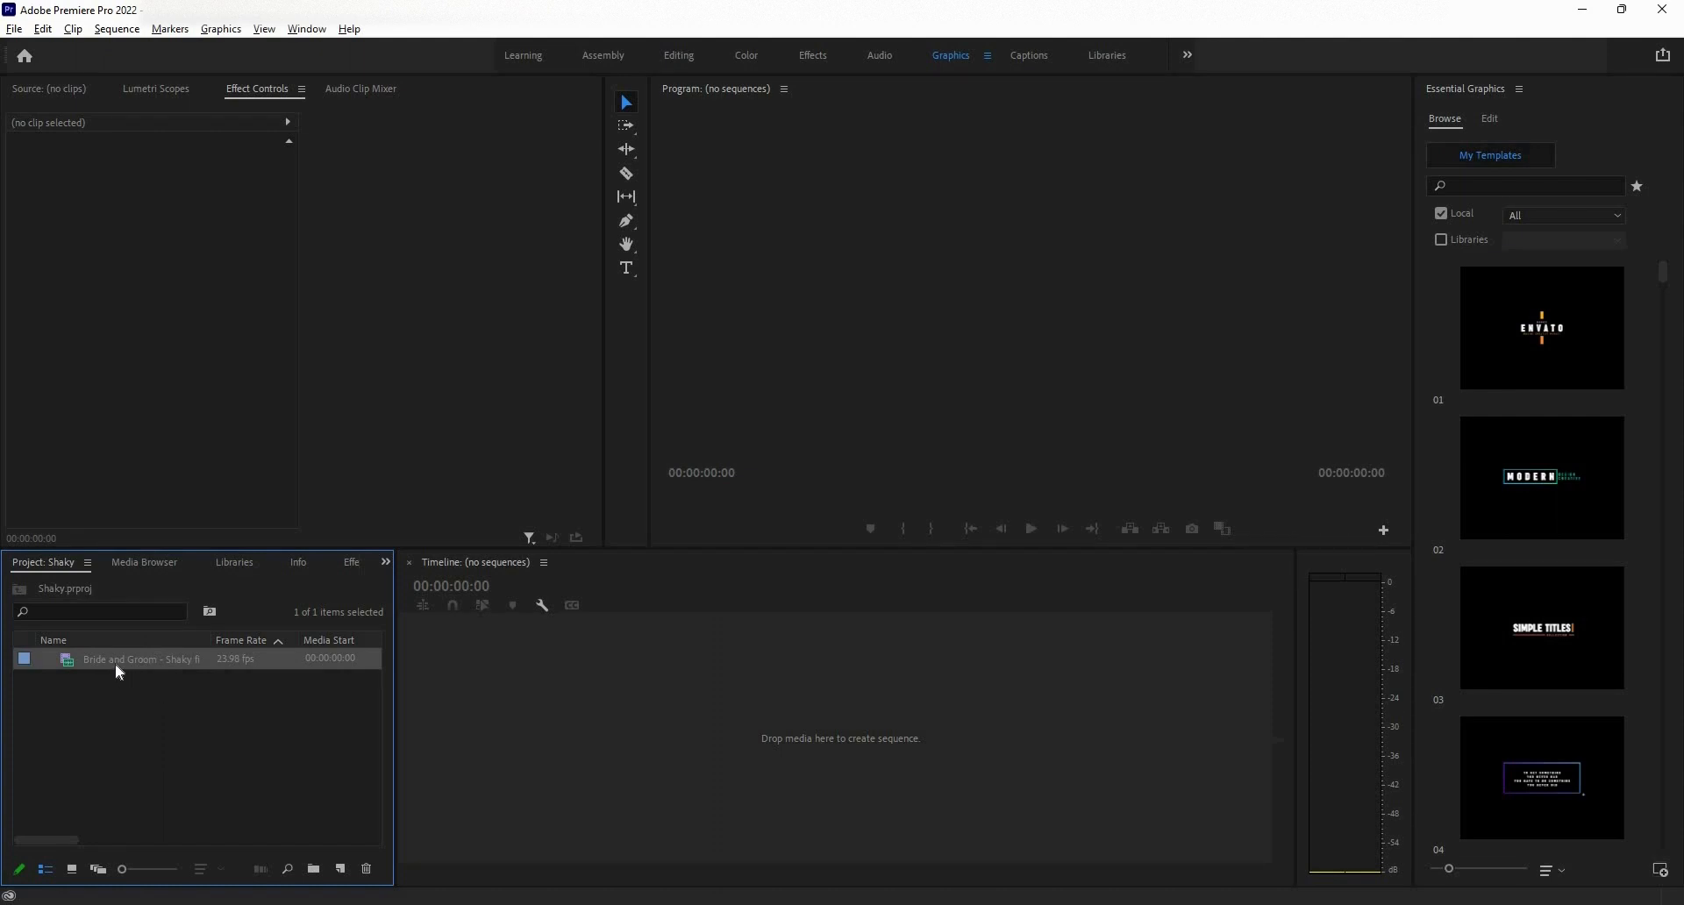
left_click_drag(123, 670, 814, 756)
left_click_drag(814, 754, 814, 754)
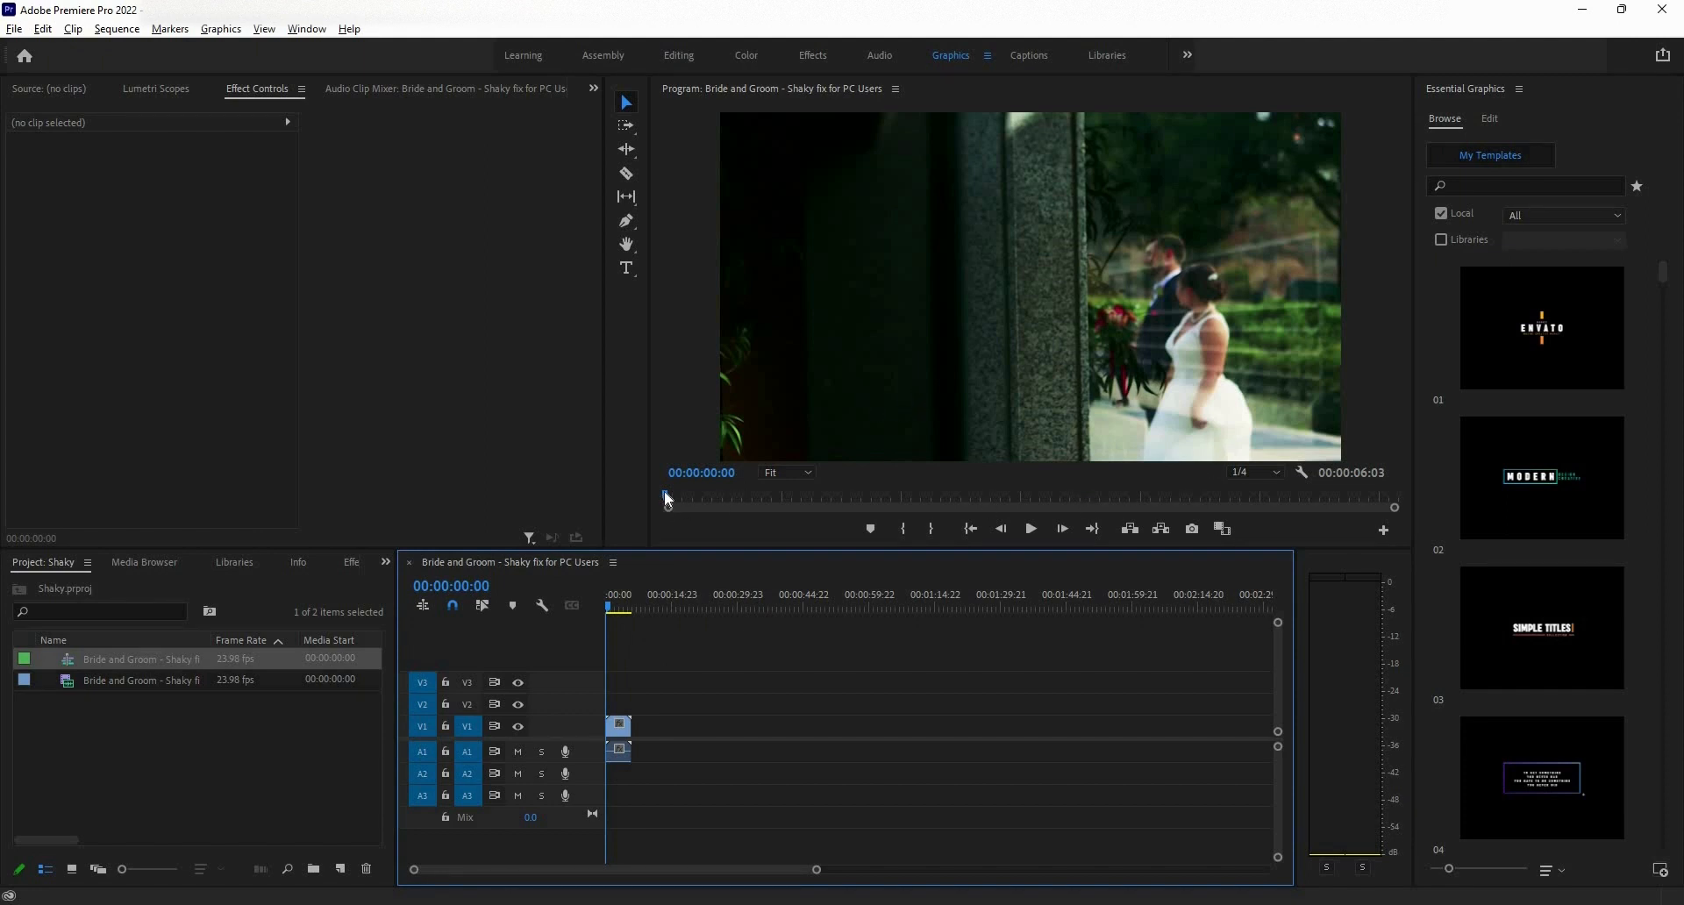
- Scrub through the unstabilized bride and groom clip and play it from the start to check the camera shake
left_click_drag(665, 493, 1296, 510)
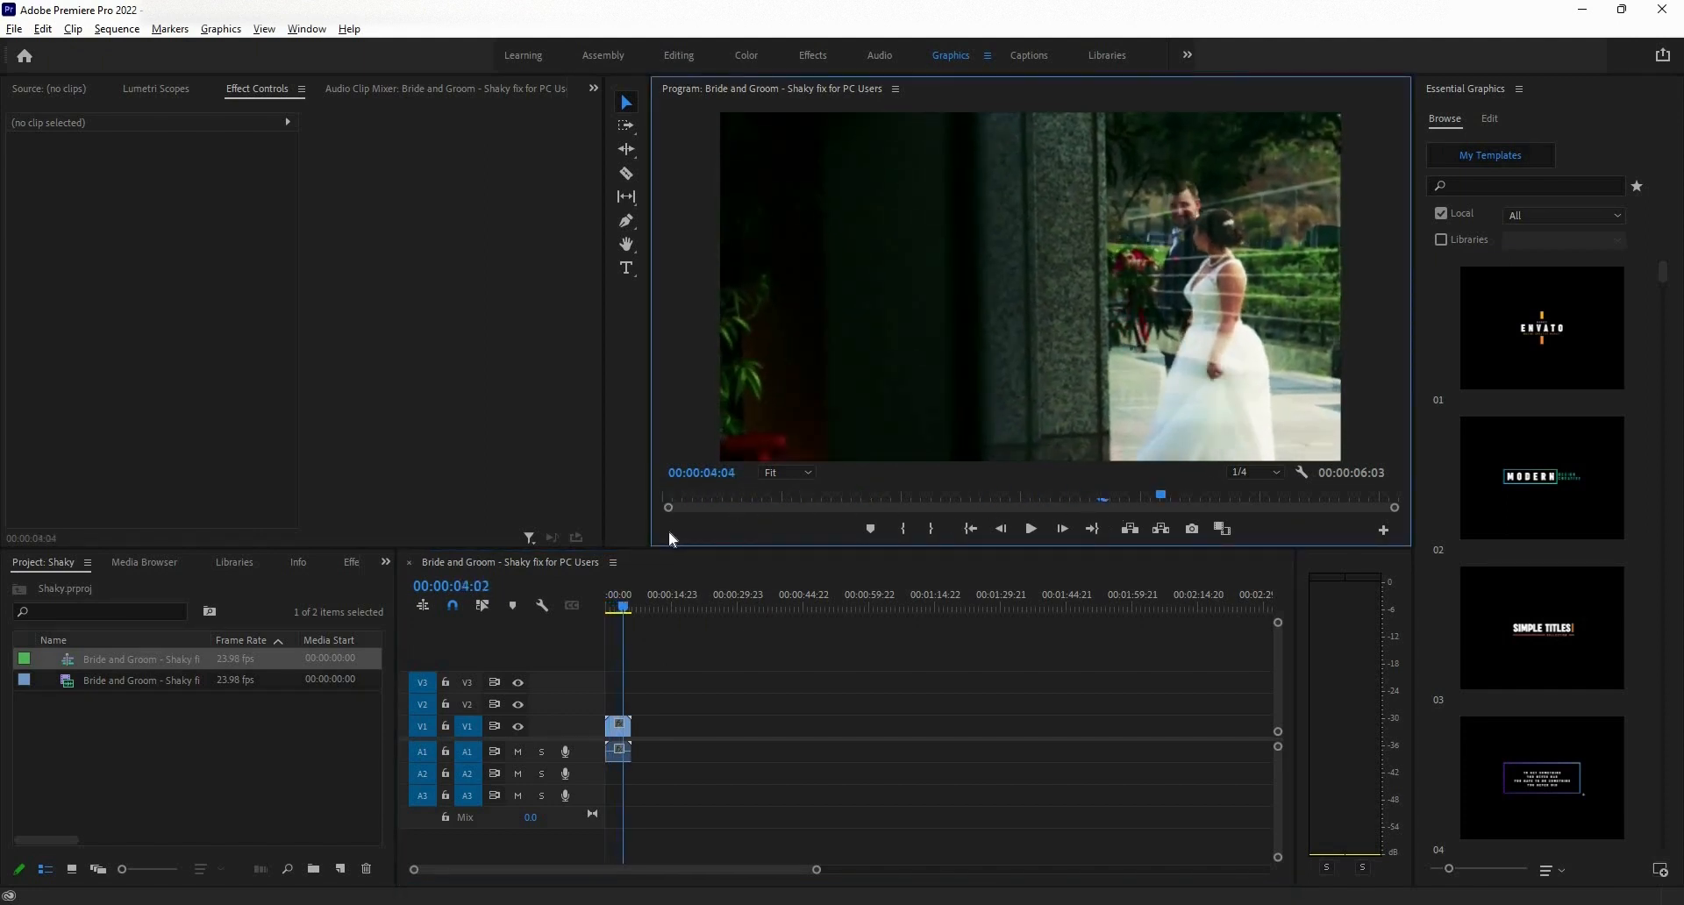
left_click(608, 606)
left_click_drag(619, 605, 600, 612)
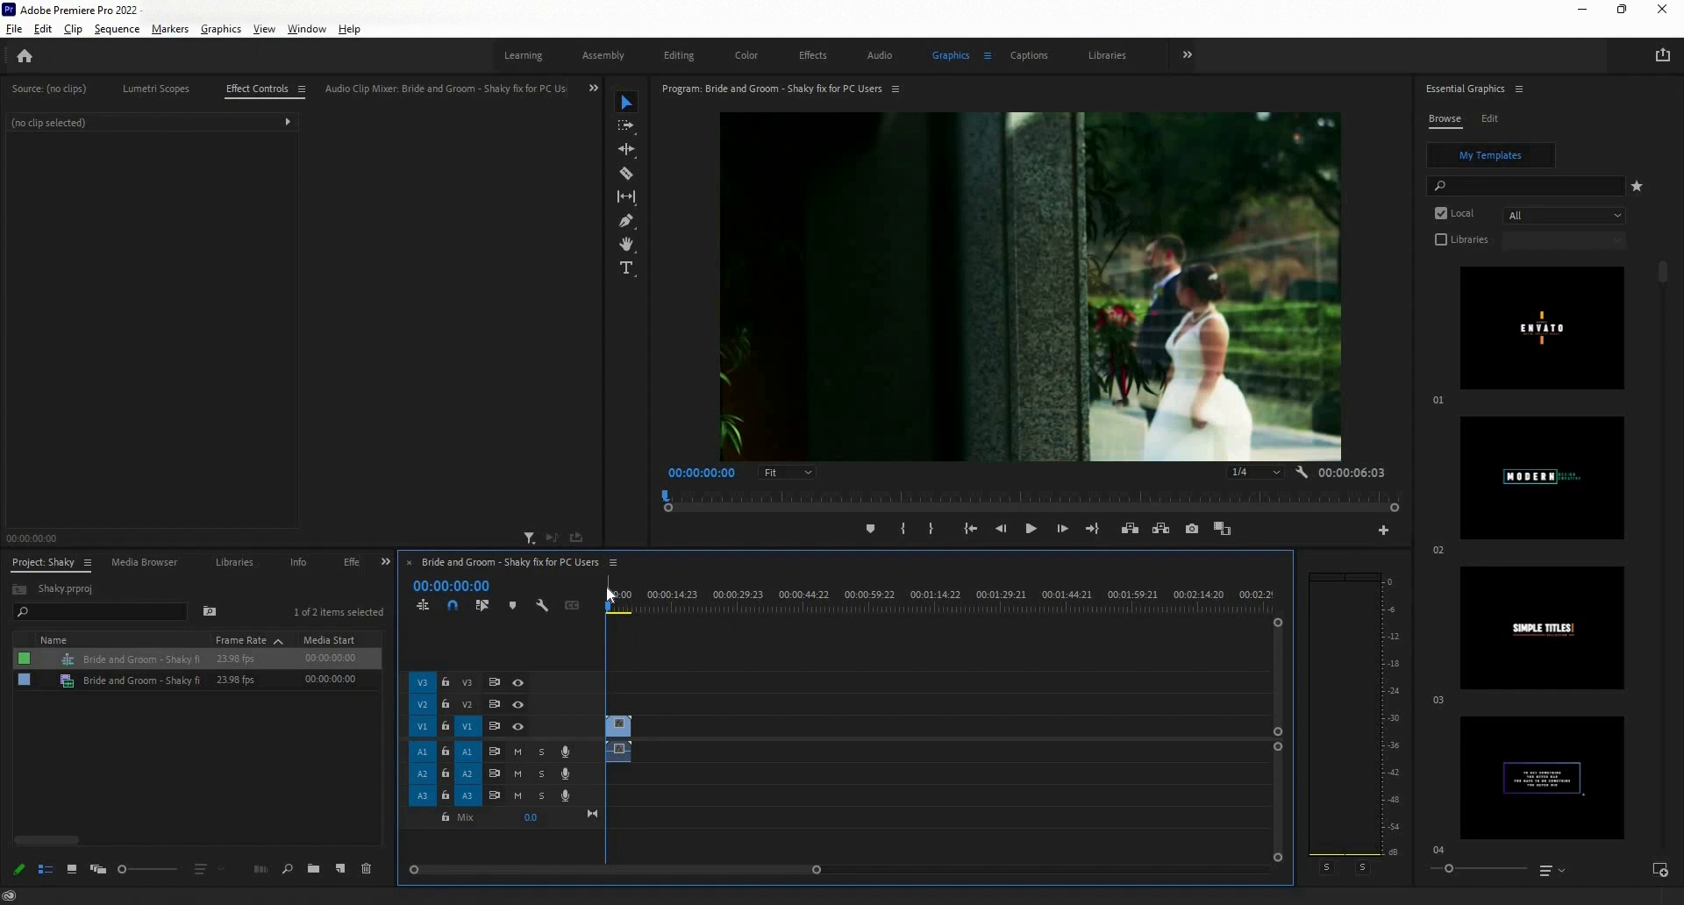
key("space")
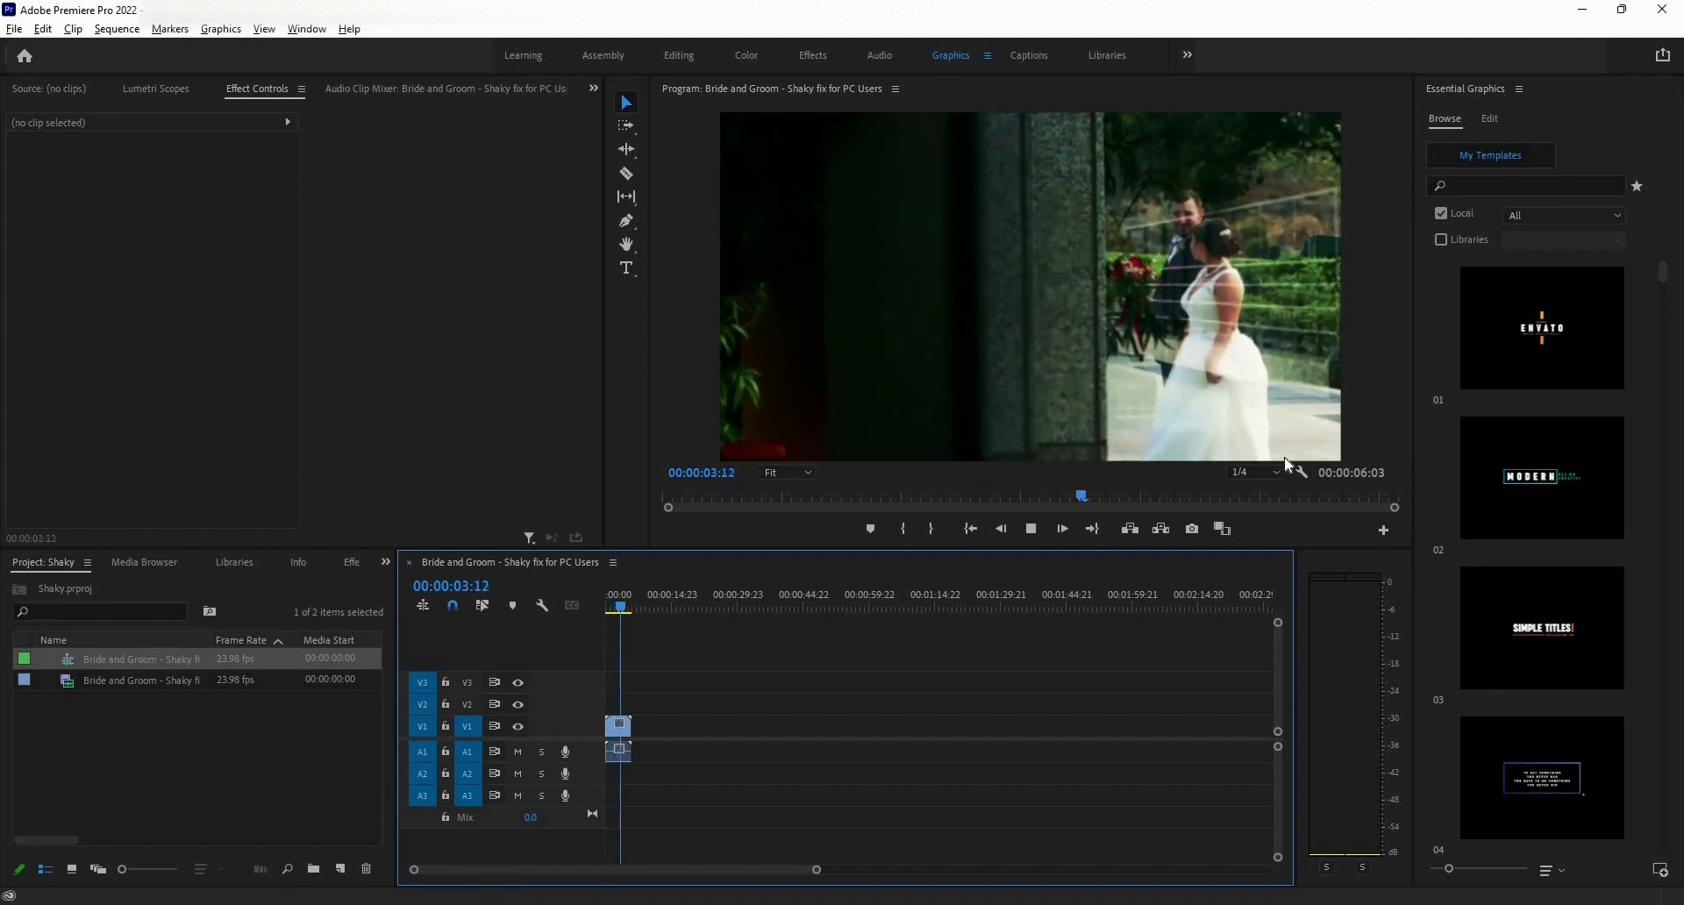
key("space")
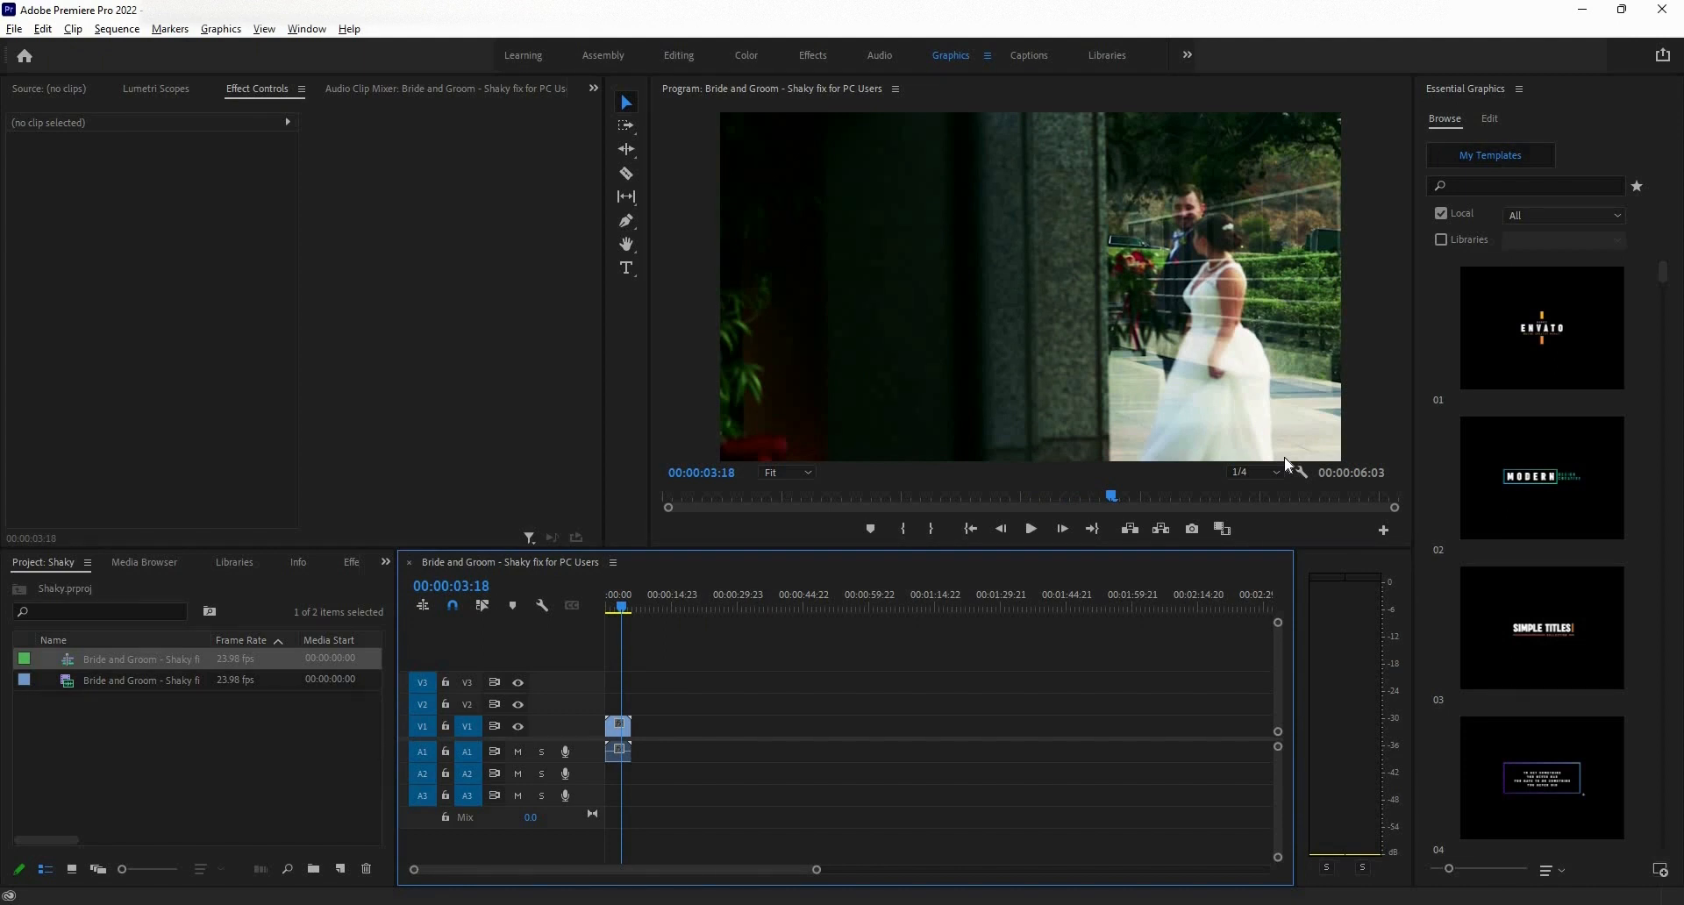
- Search the effects for "warp" and apply the Warp Stabilizer video effect to the bride and groom clip on V1
left_click(352, 567)
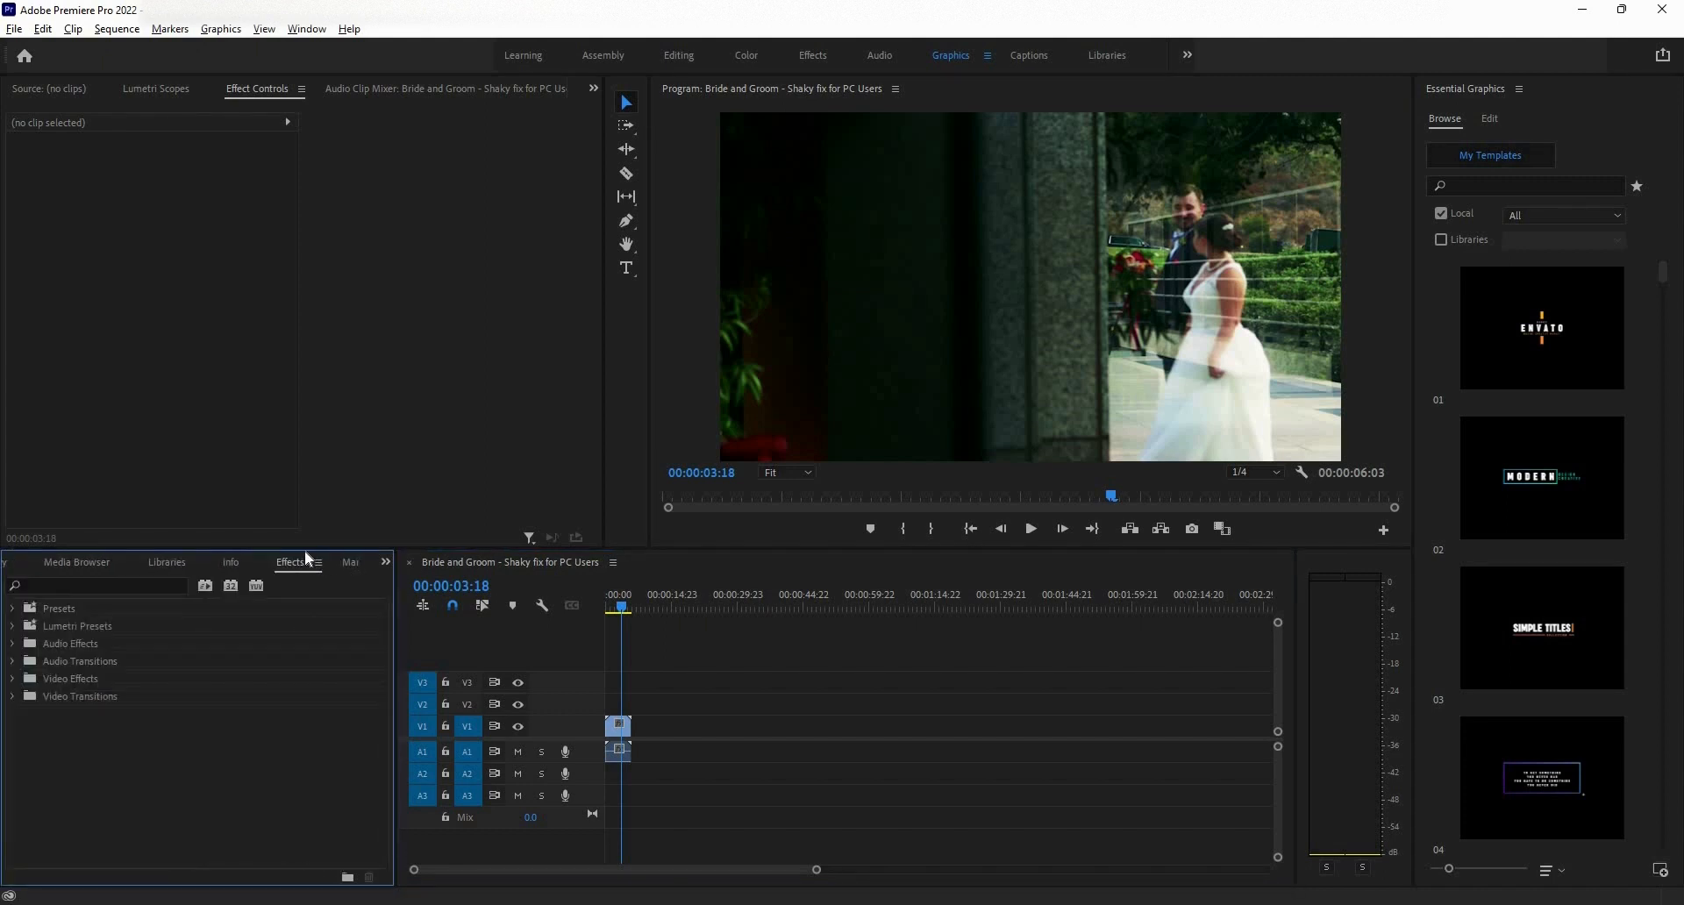
left_click(306, 33)
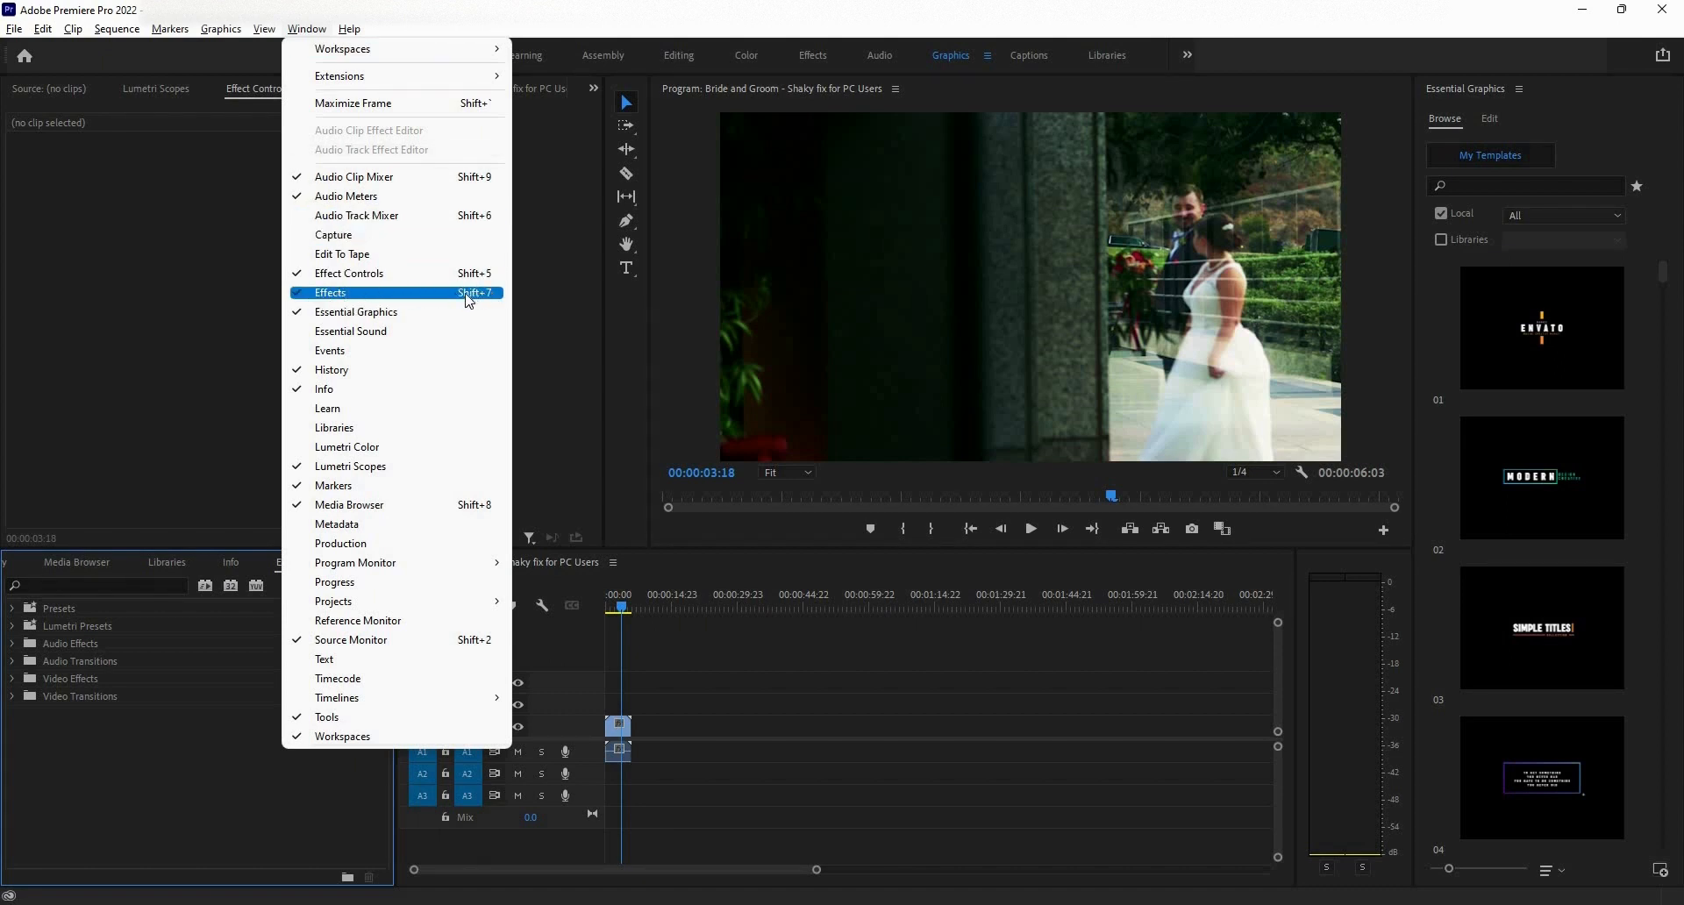
left_click(150, 763)
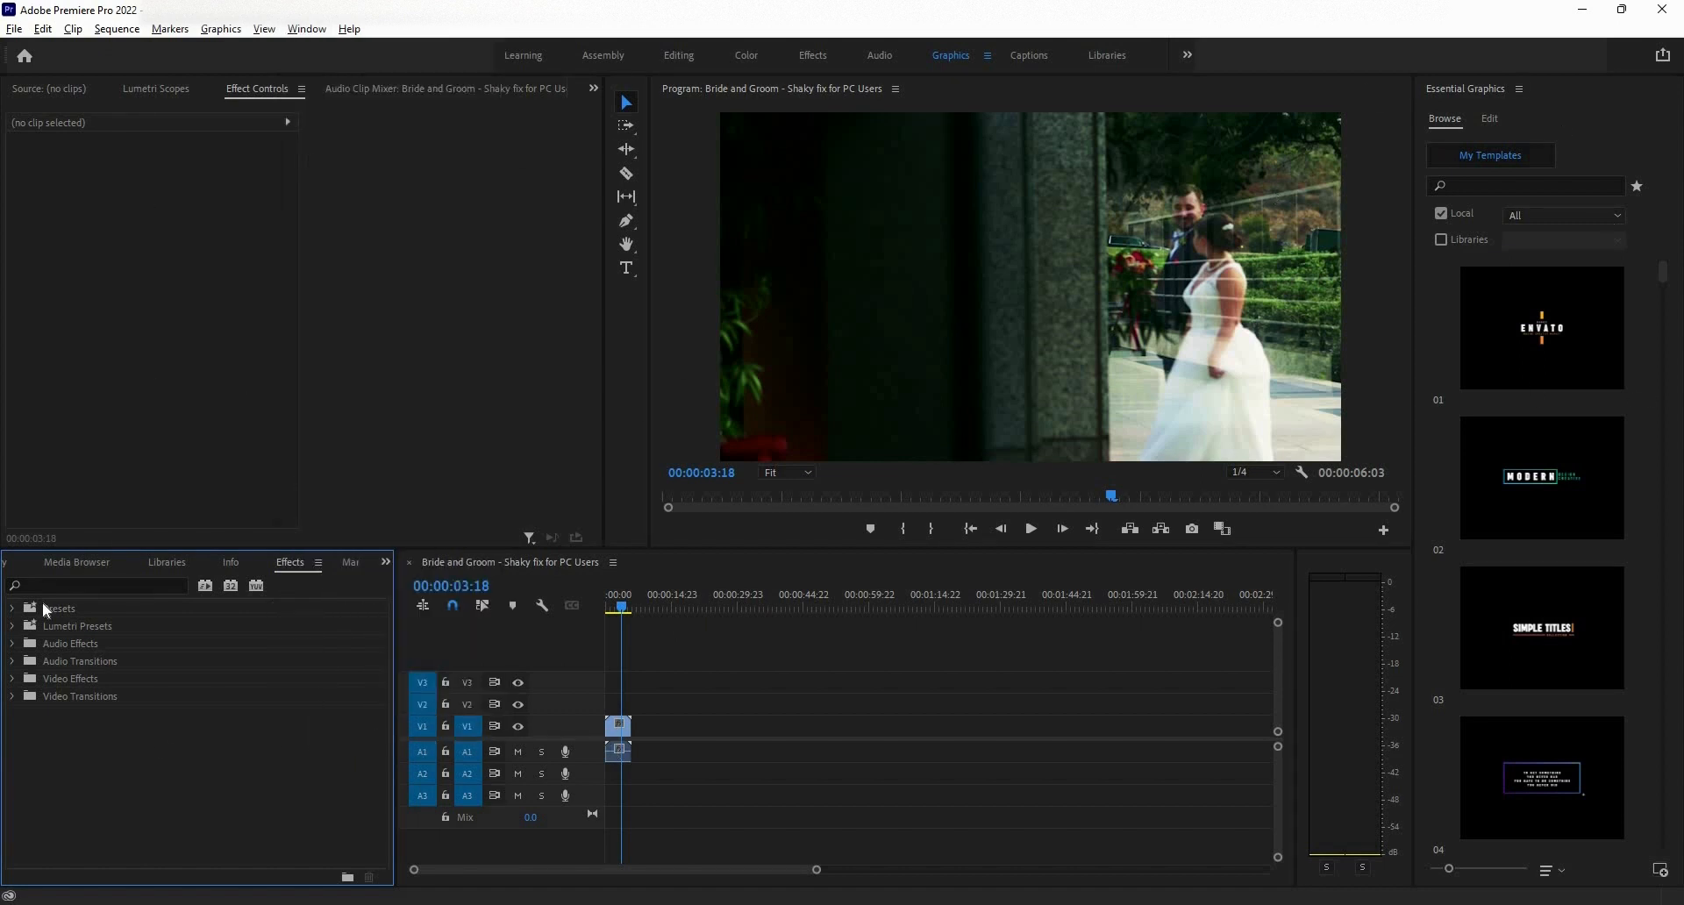
left_click(70, 587)
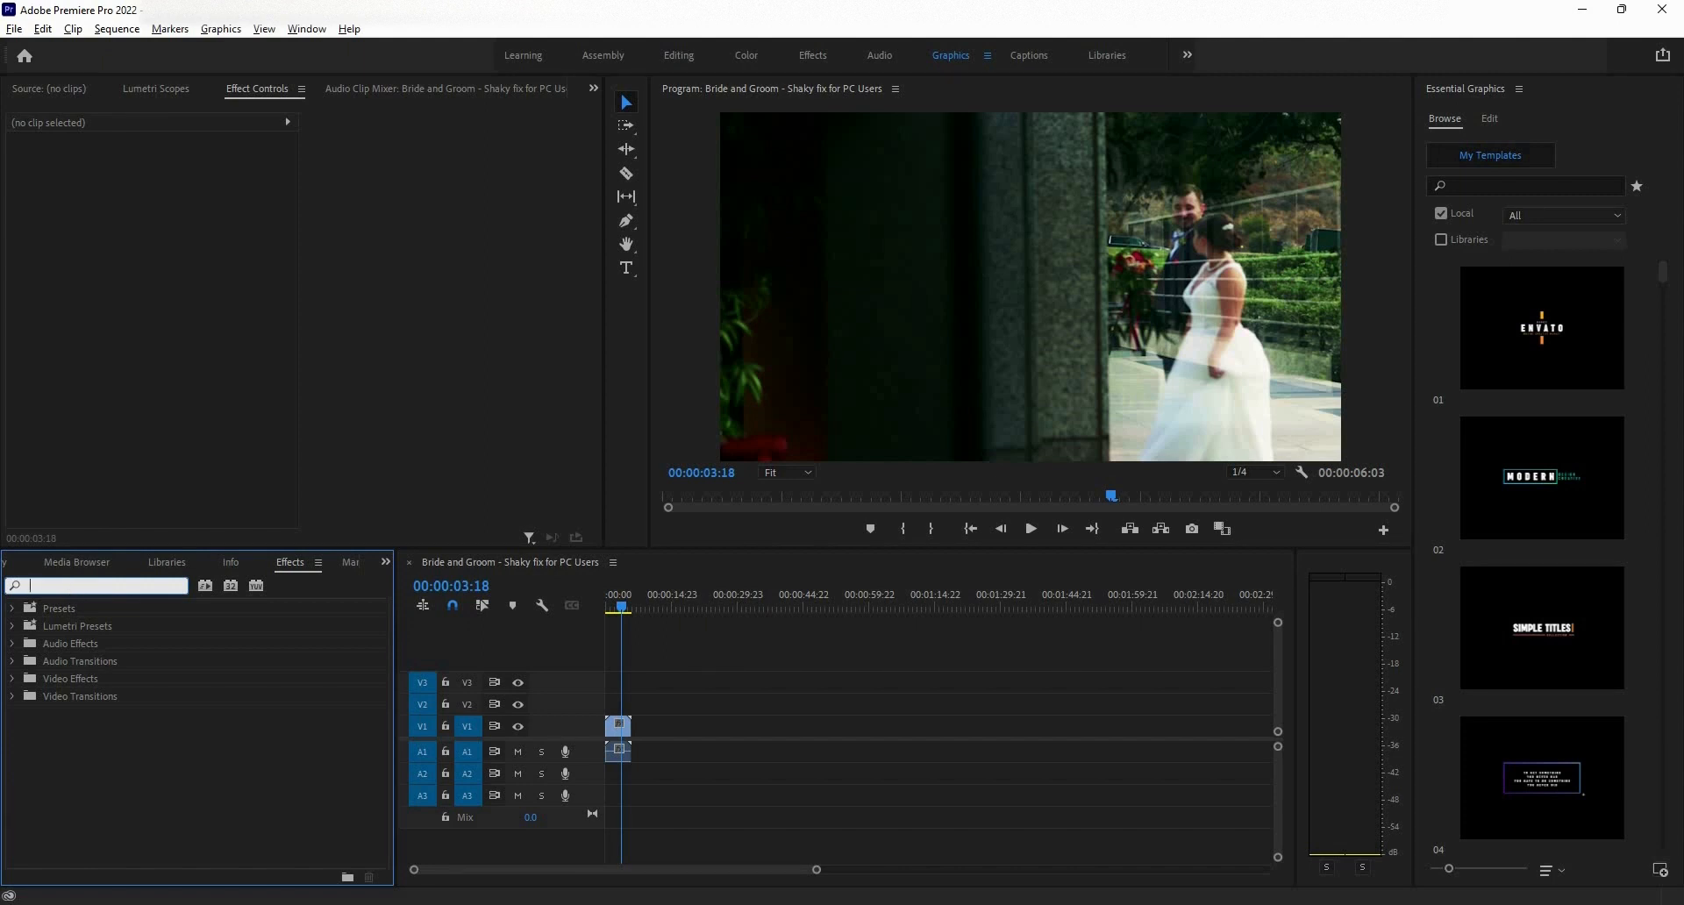
type("wa")
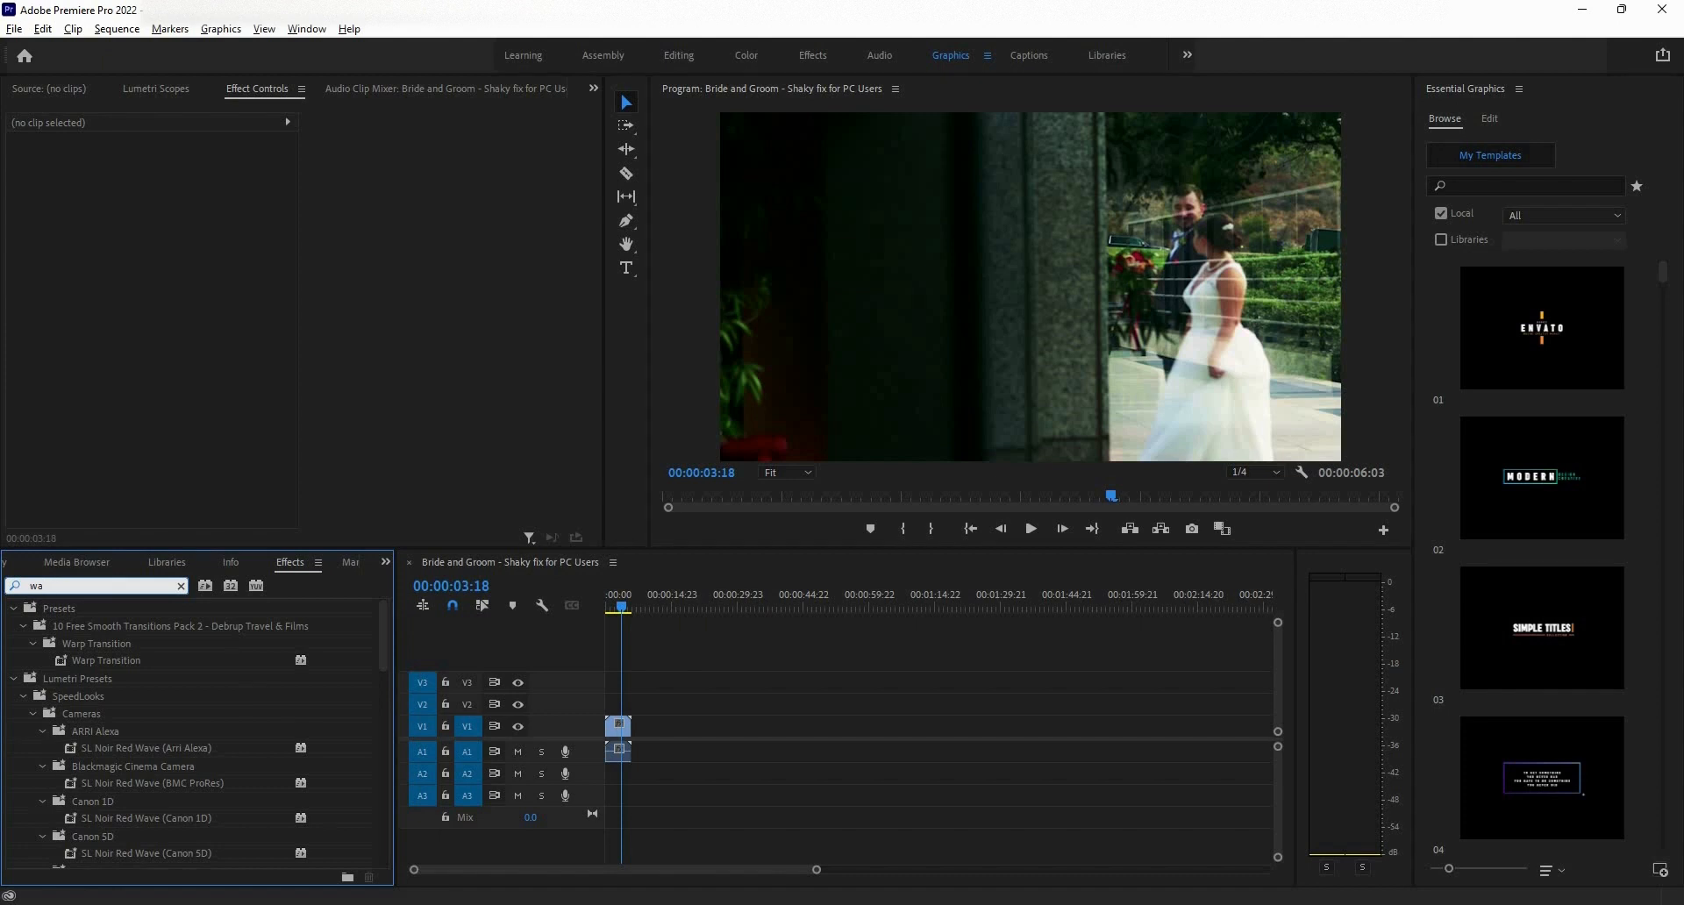
type("rp")
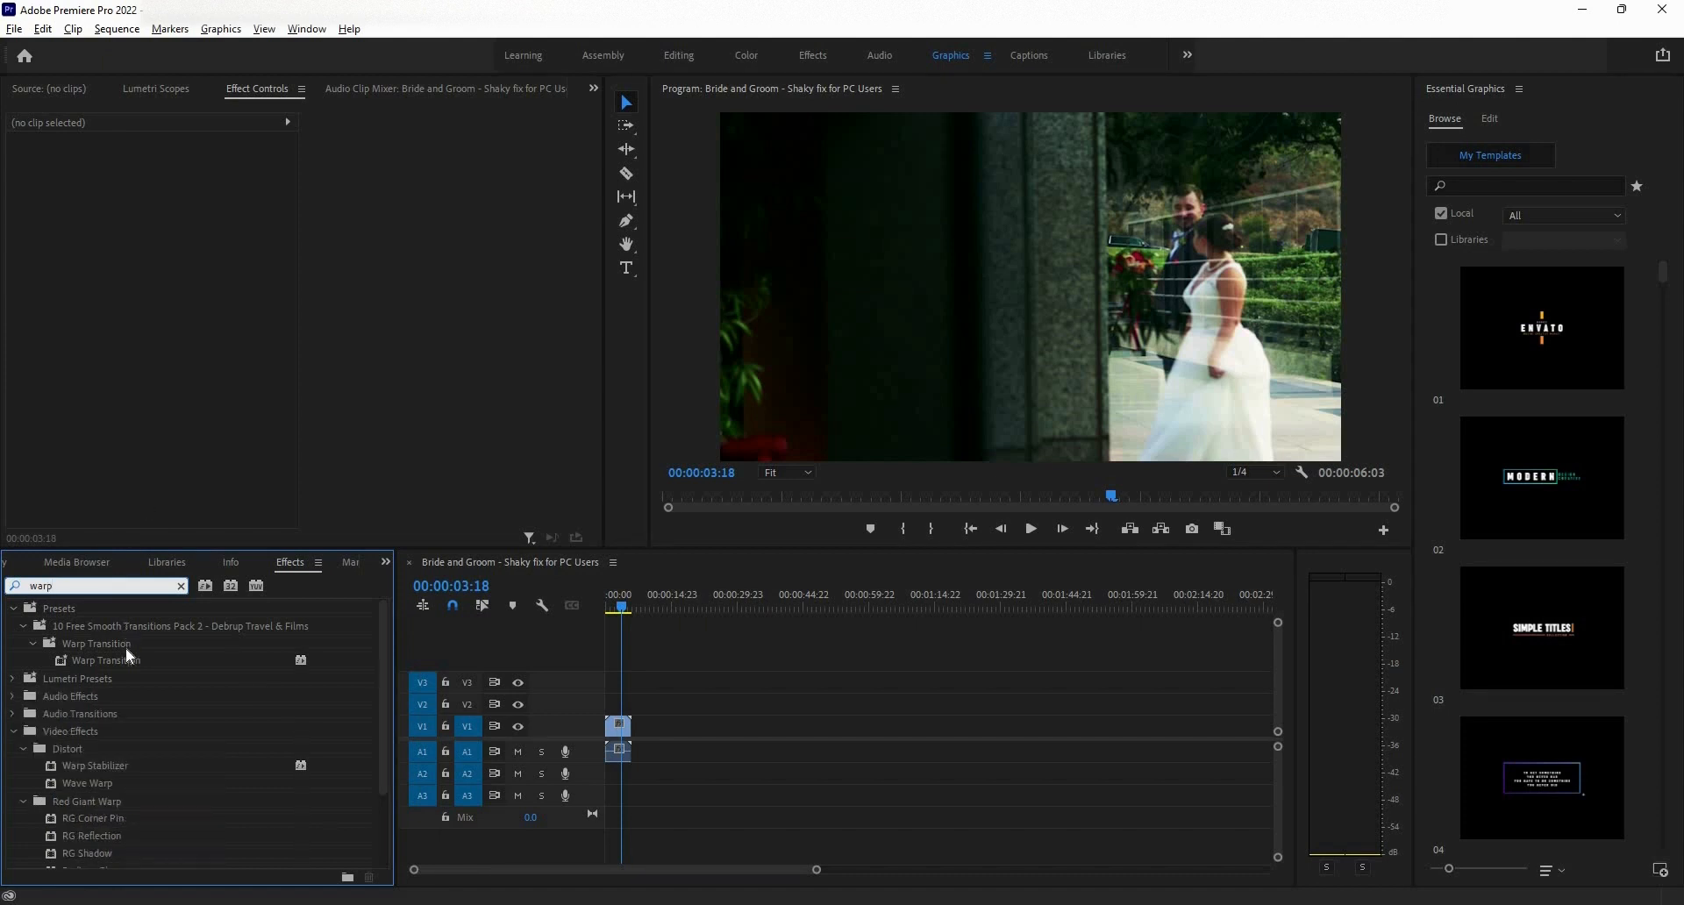
left_click(123, 763)
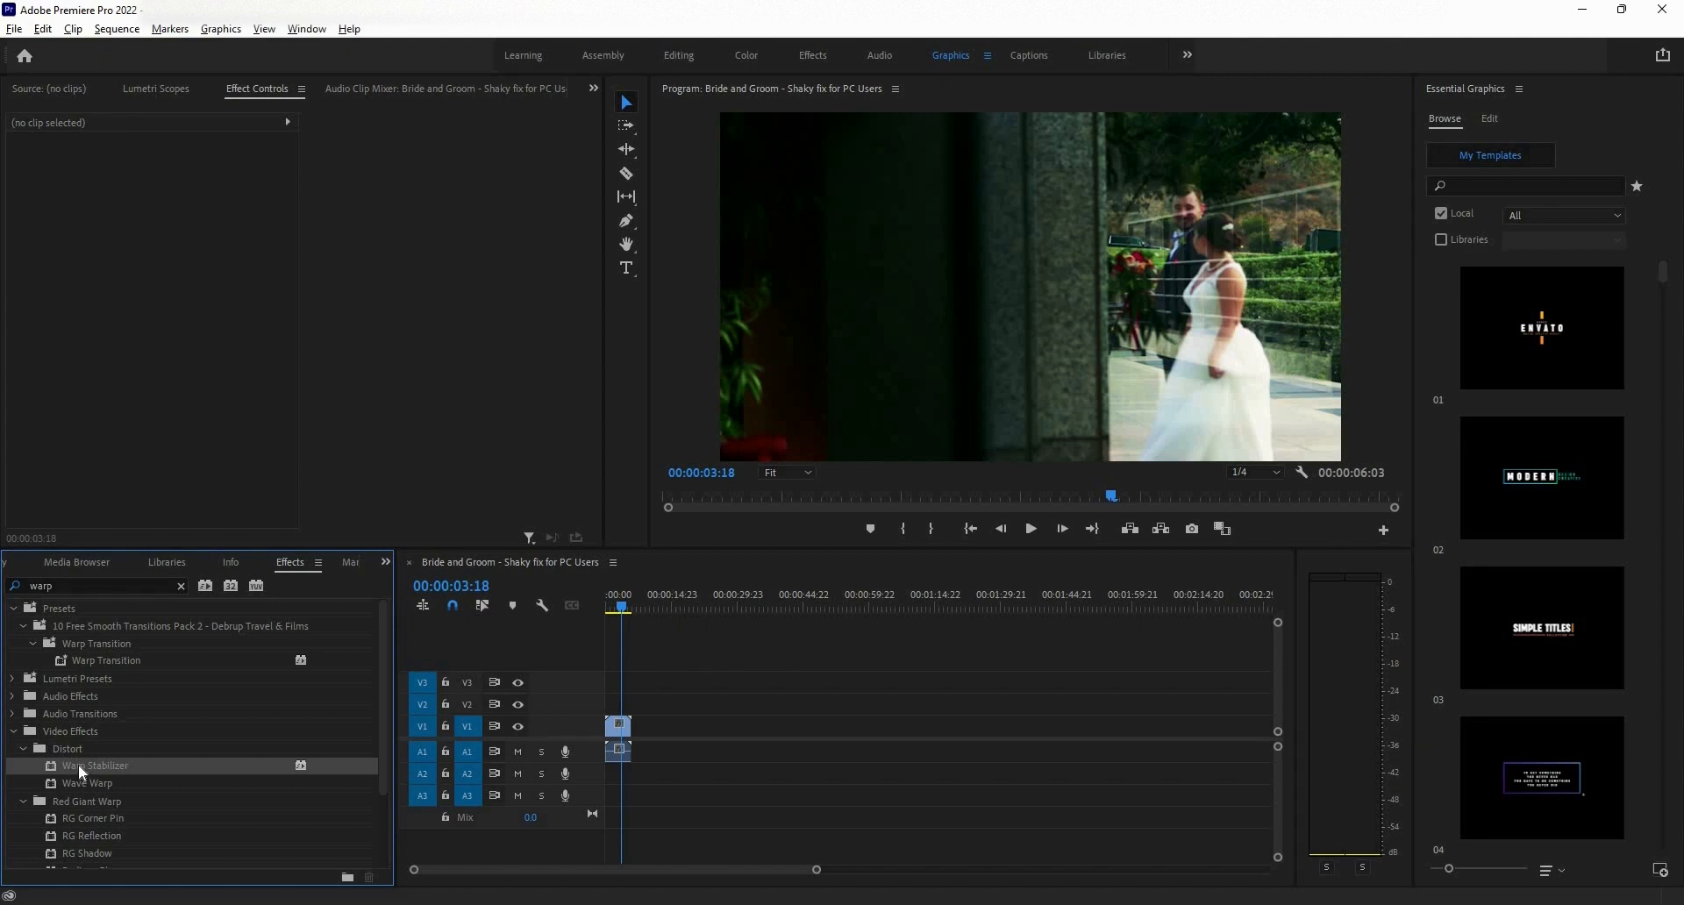
left_click_drag(78, 765, 621, 744)
left_click_drag(620, 744, 617, 735)
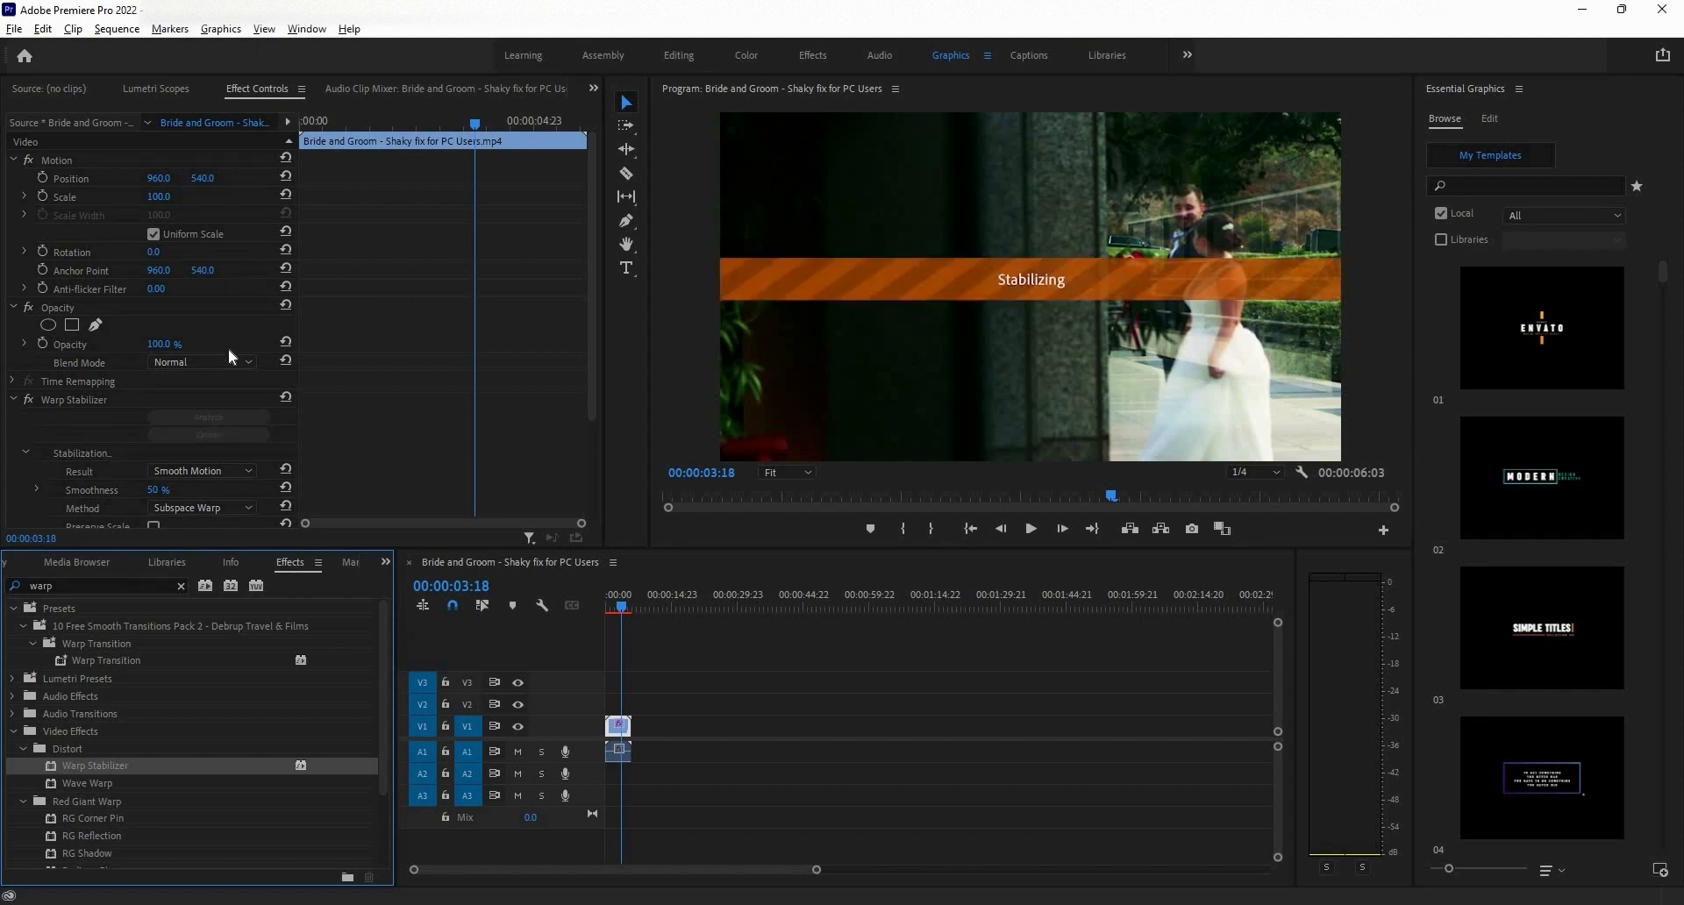
- Review the Warp Stabilizer settings and play the stabilized clip from near its start
scroll(231, 358, "down", 1)
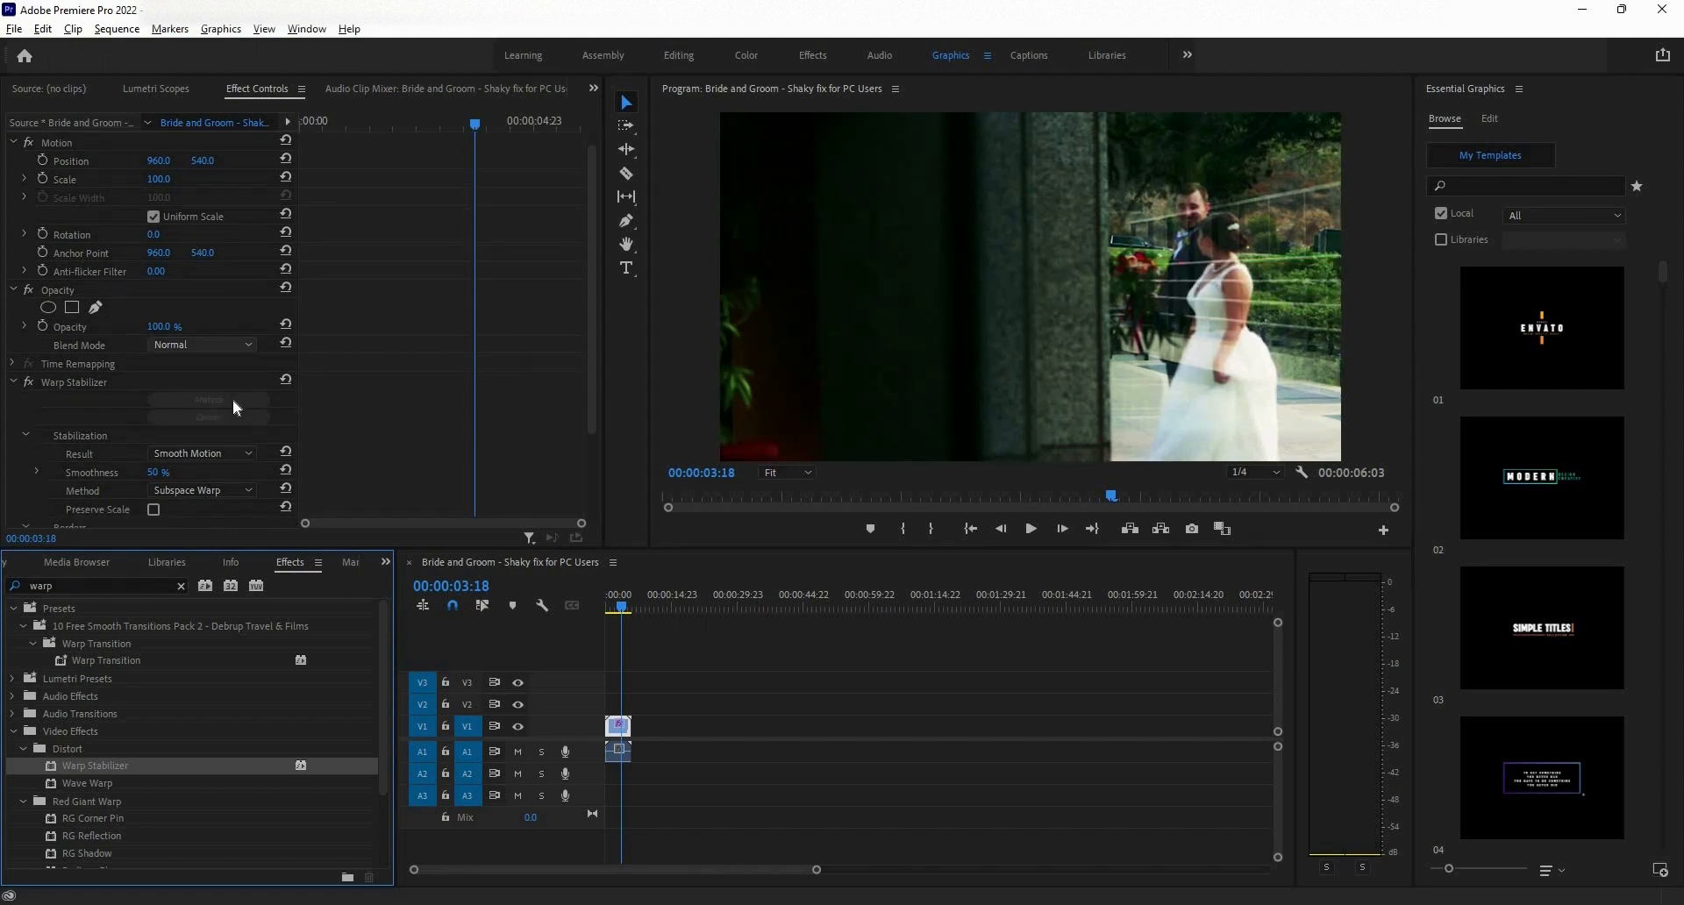
scroll(233, 398, "down", 5)
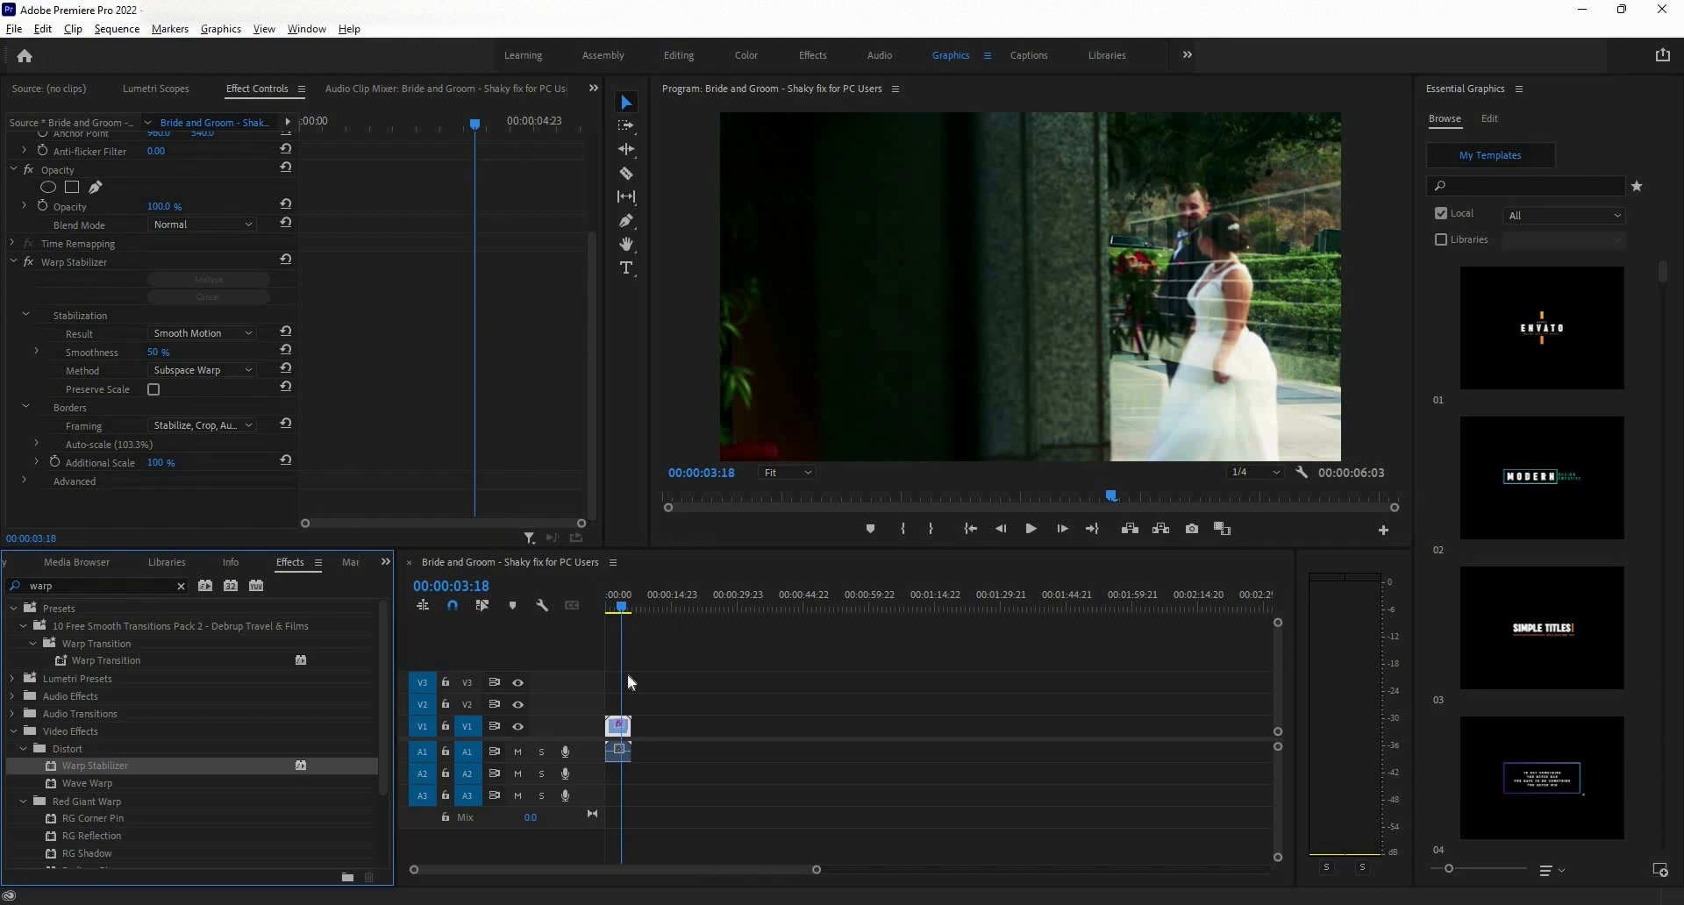
left_click(609, 614)
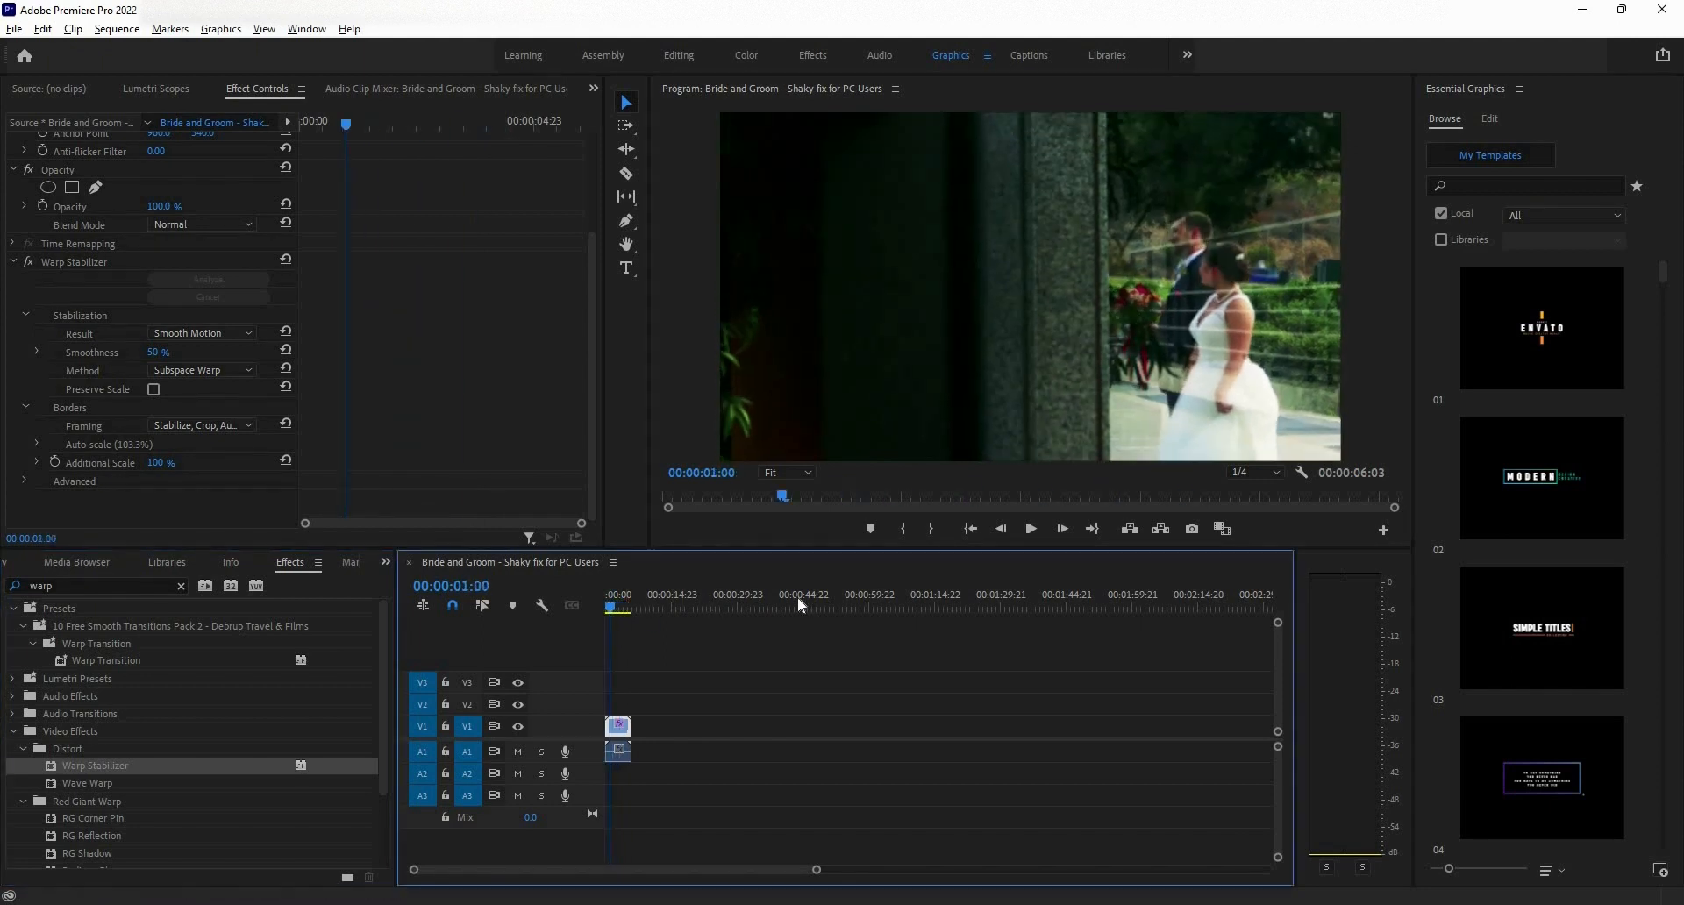
left_click(1032, 536)
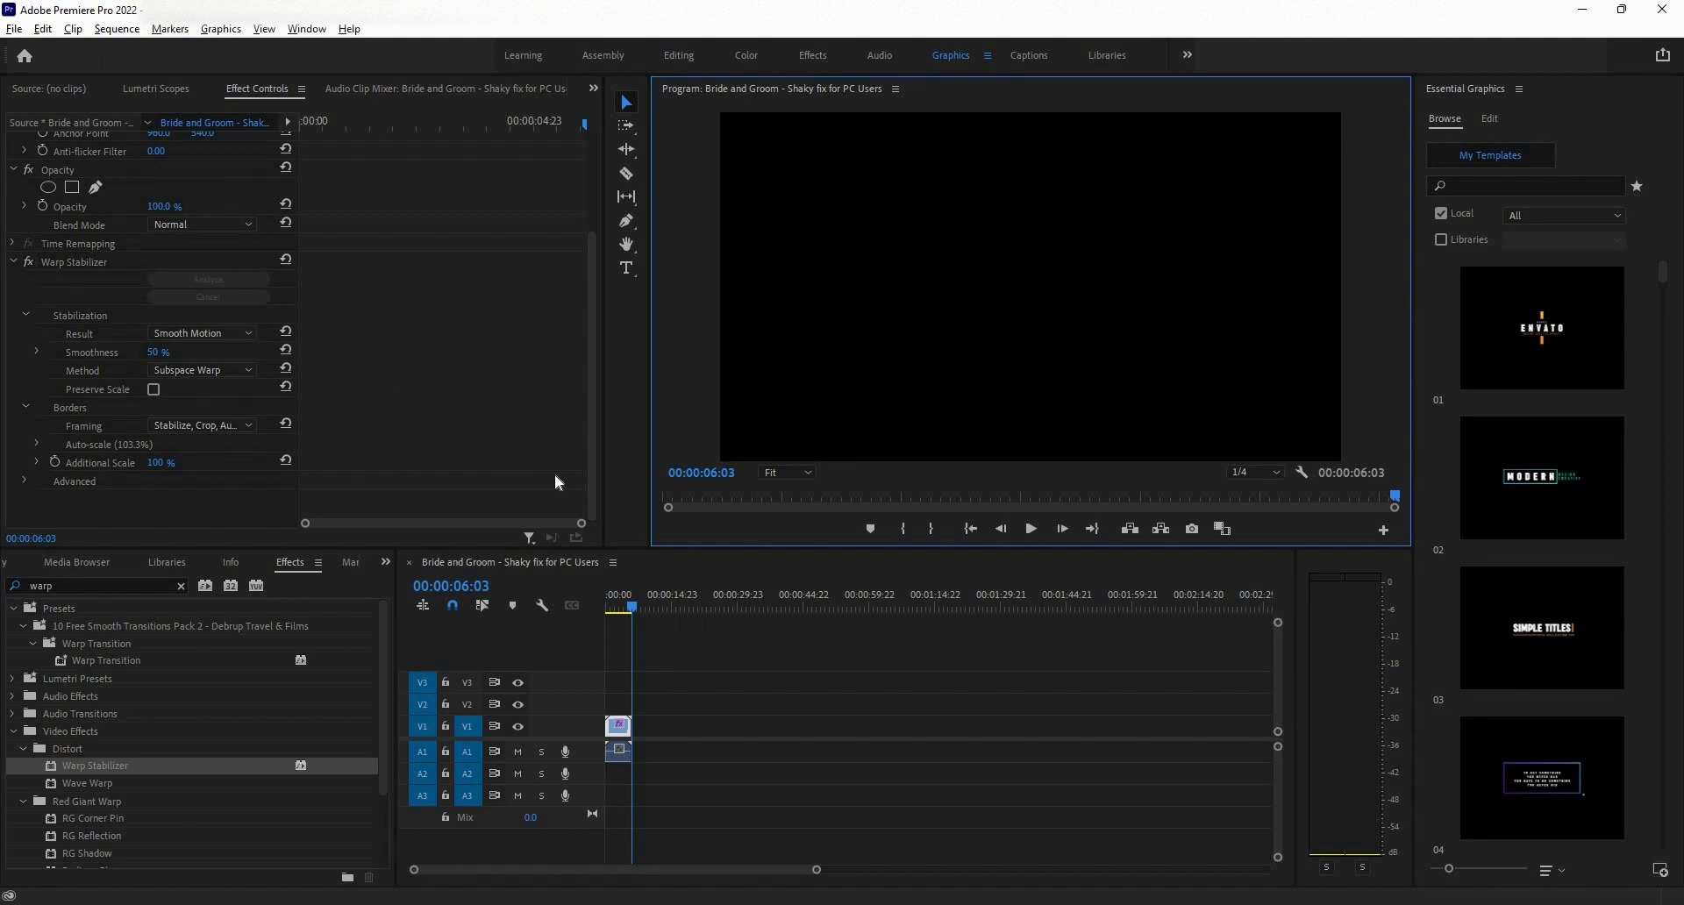
- Disable the Warp Stabilizer effect and play the original shaky clip for comparison
left_click(28, 262)
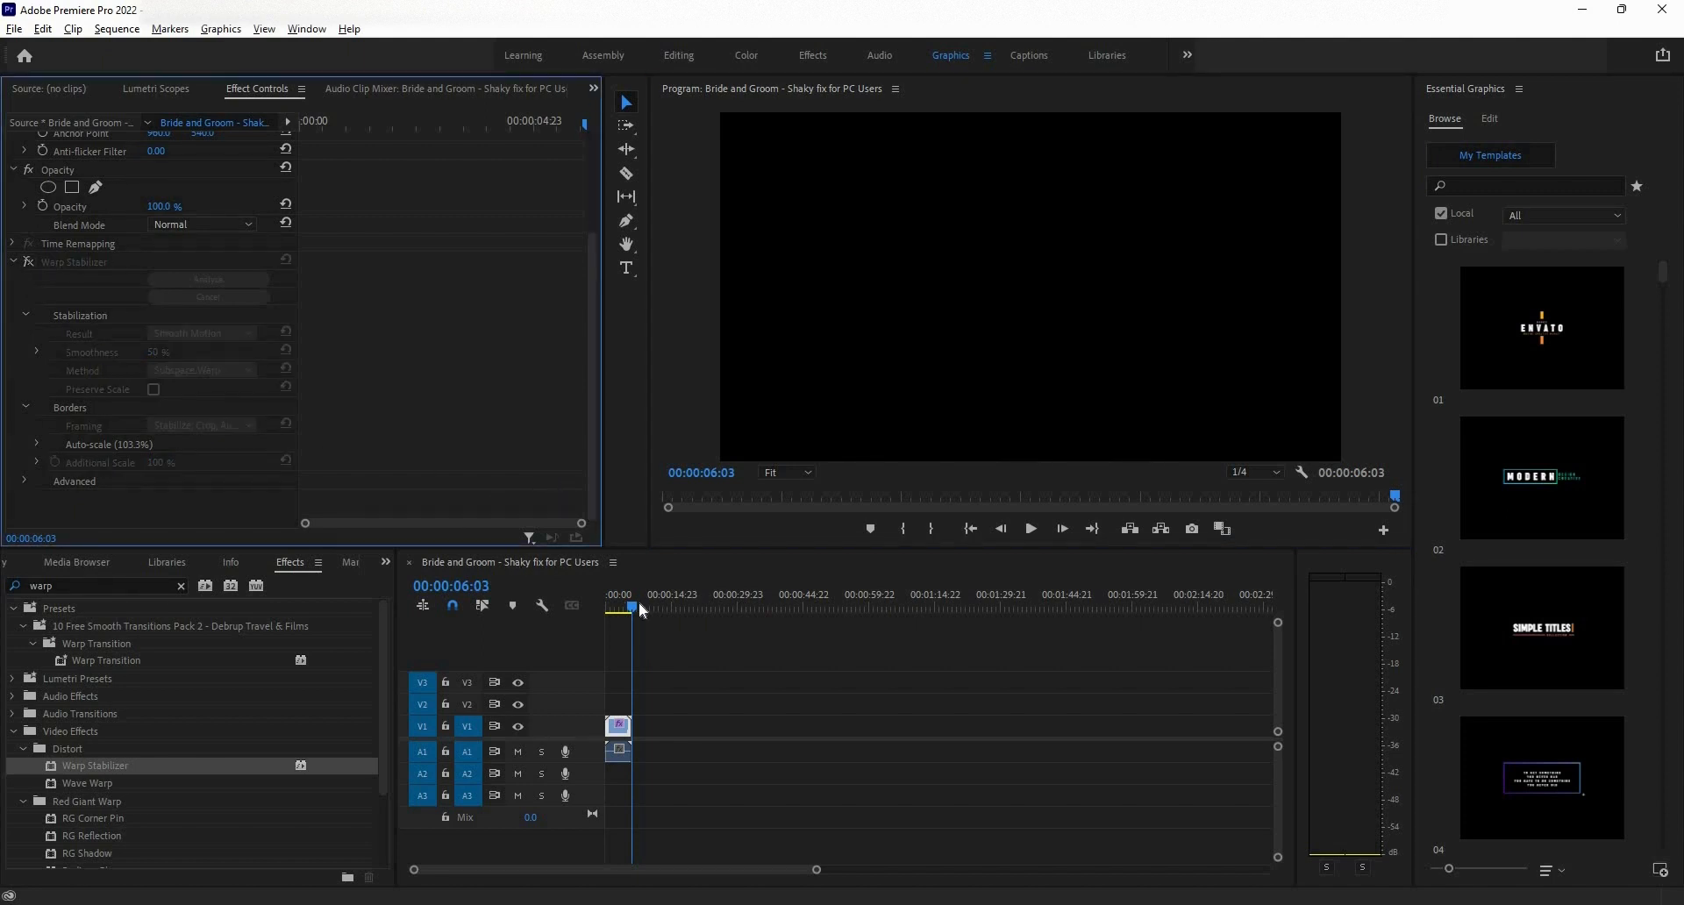
left_click_drag(615, 608, 604, 608)
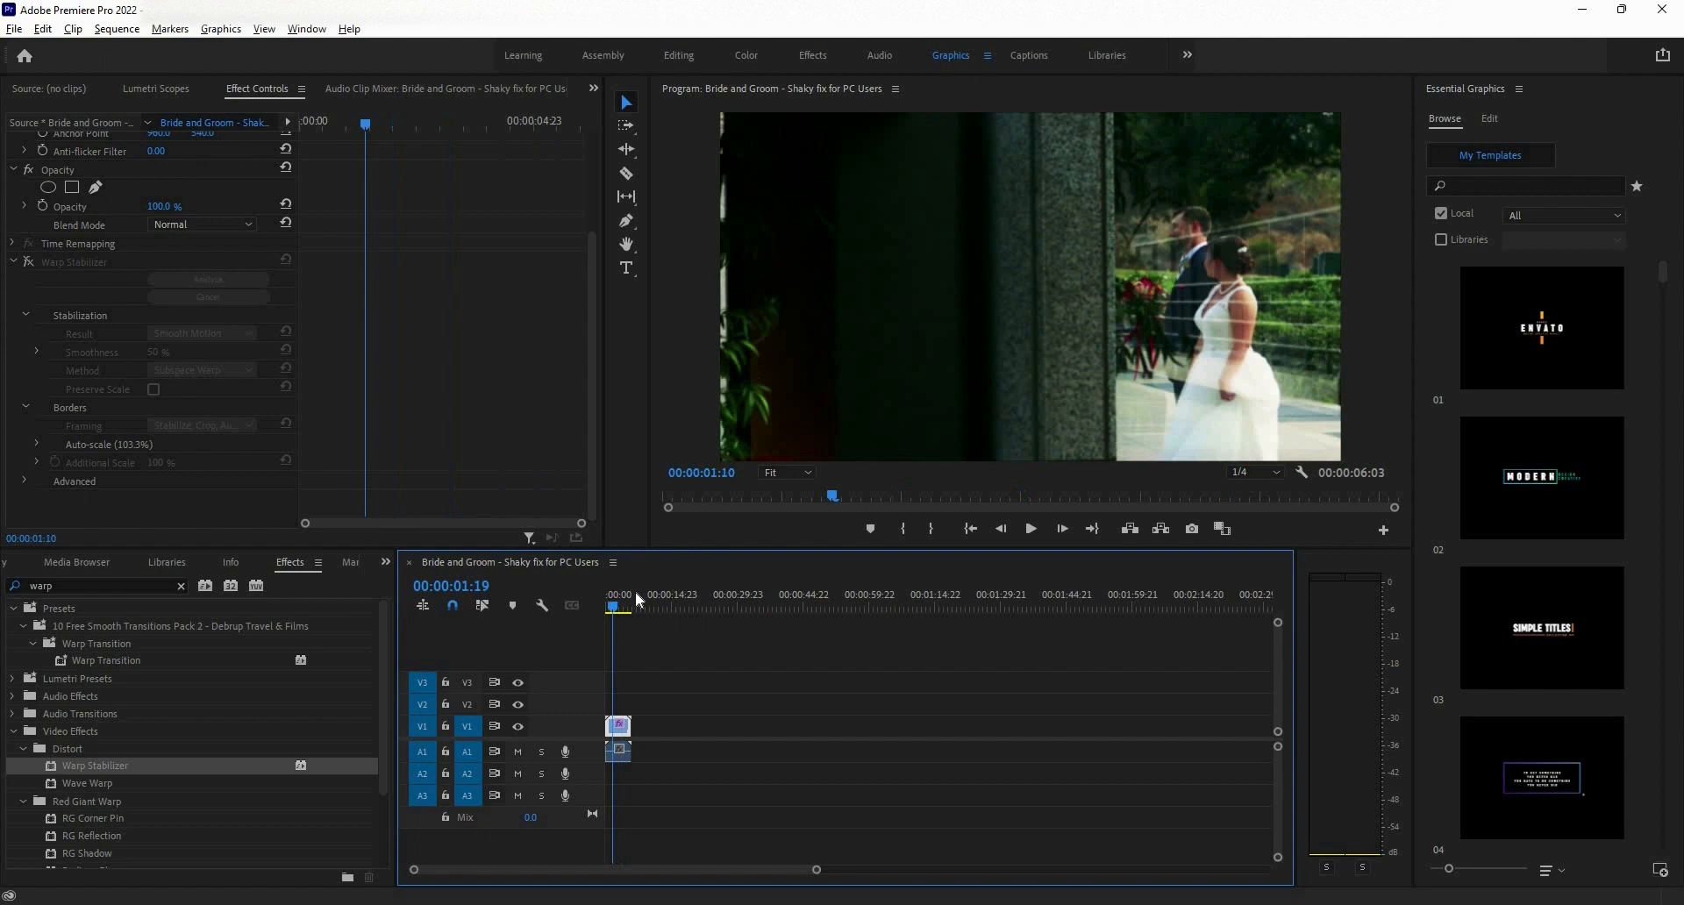
left_click(1031, 529)
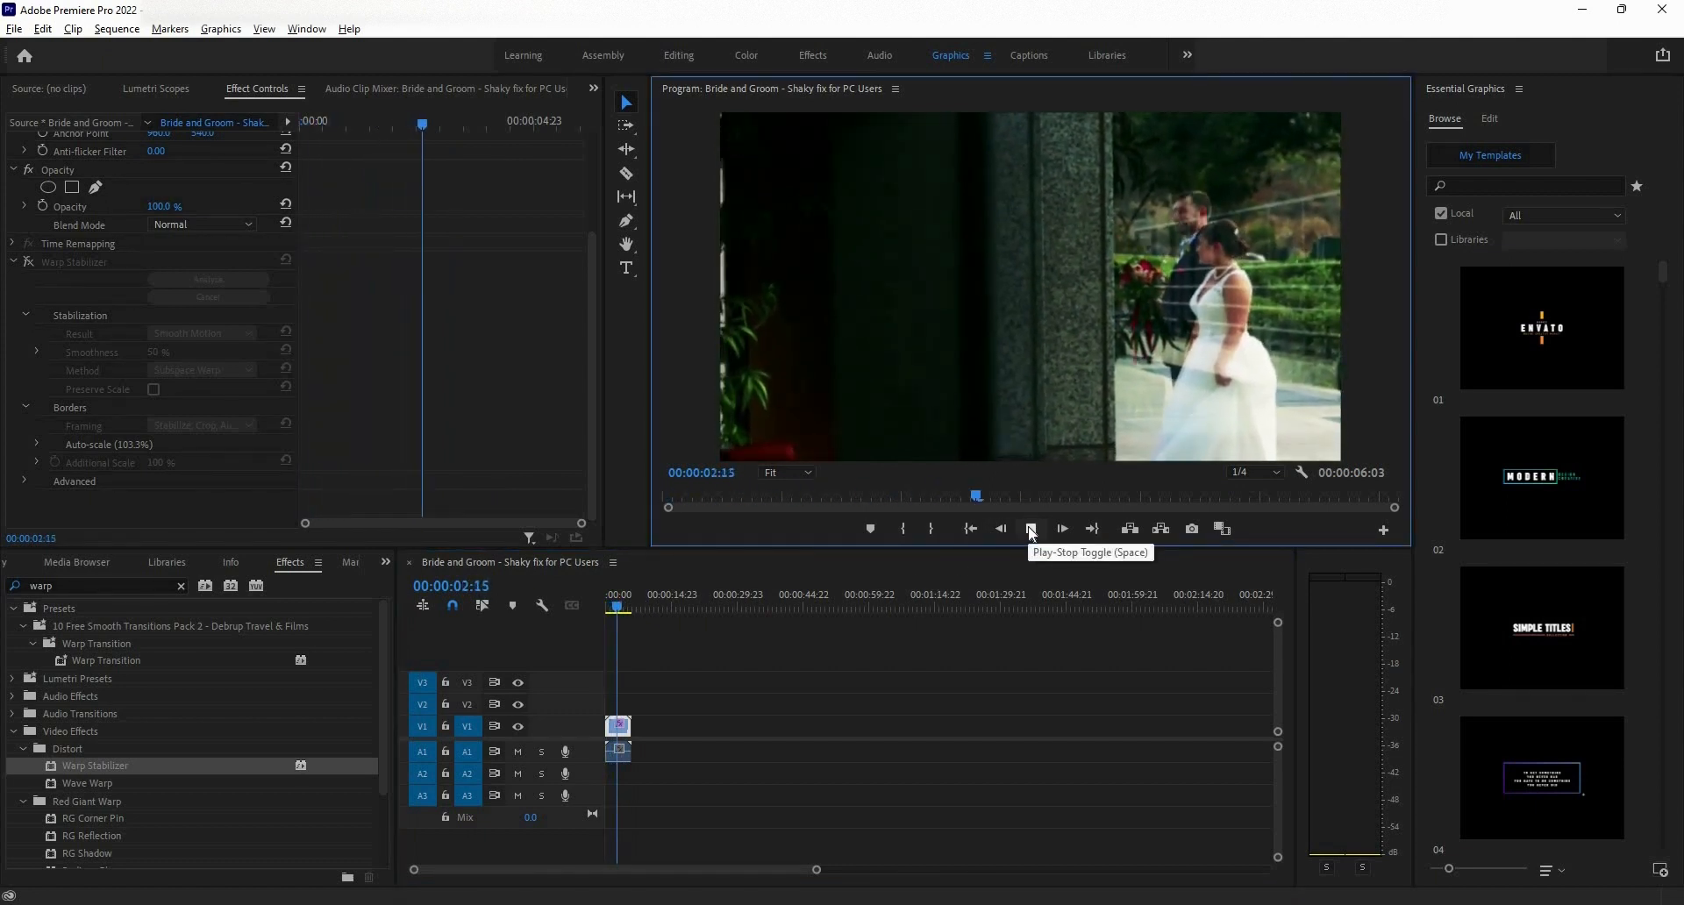
left_click(626, 607)
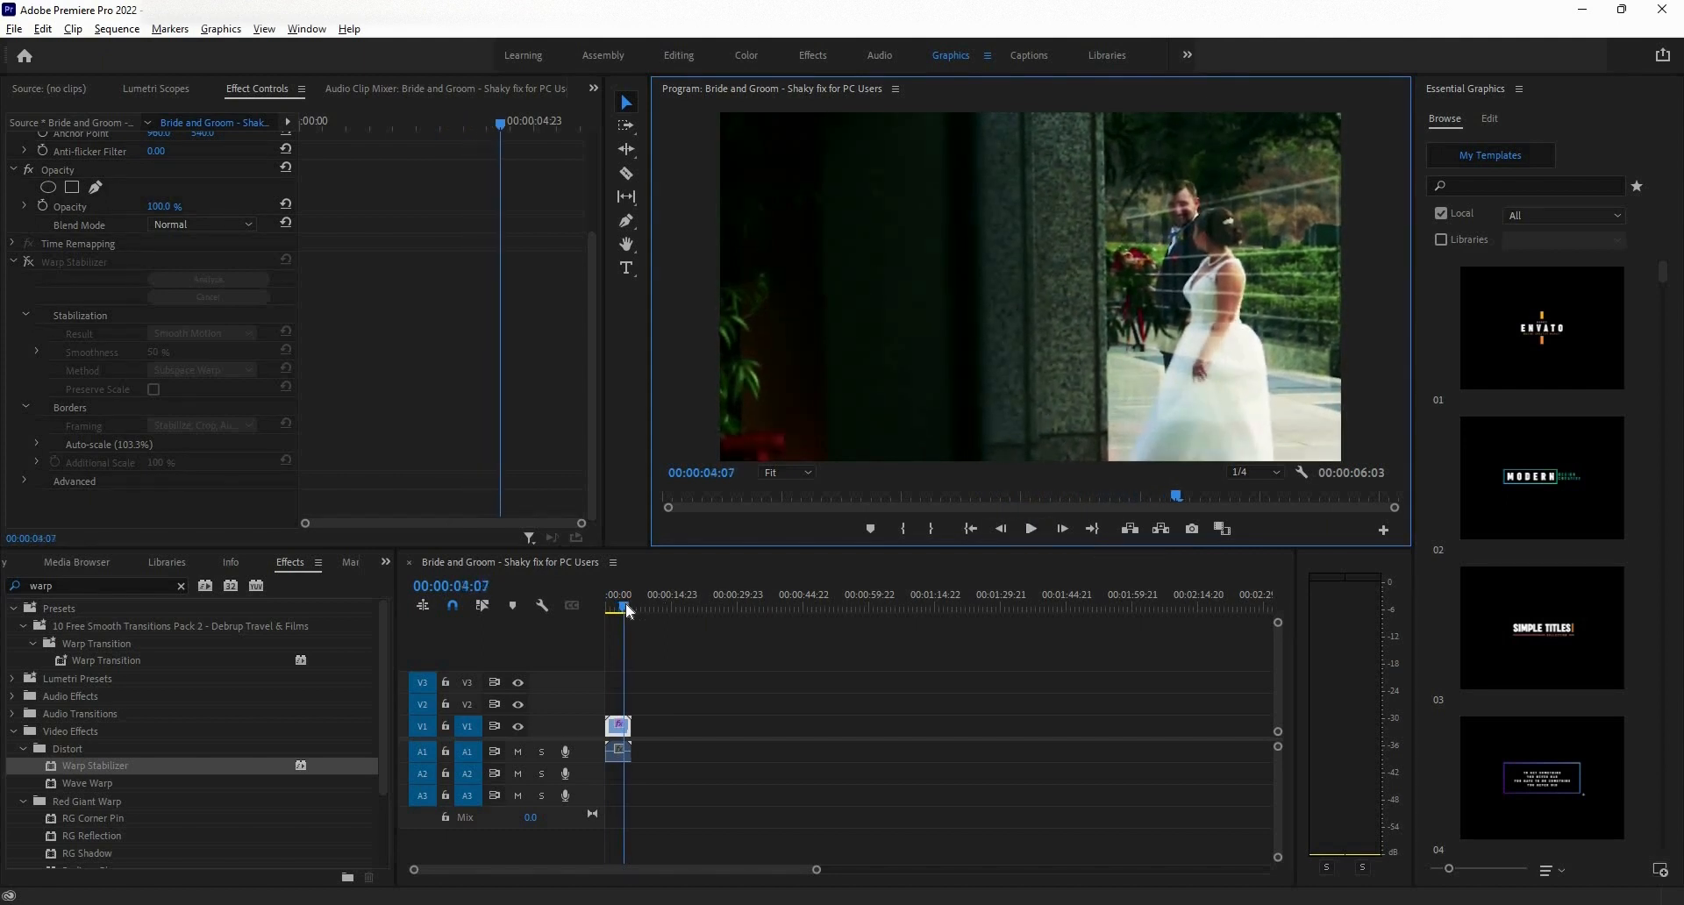
- Return to the clip's start, re-enable the Warp Stabilizer effect and play the stabilized version
left_click(608, 606)
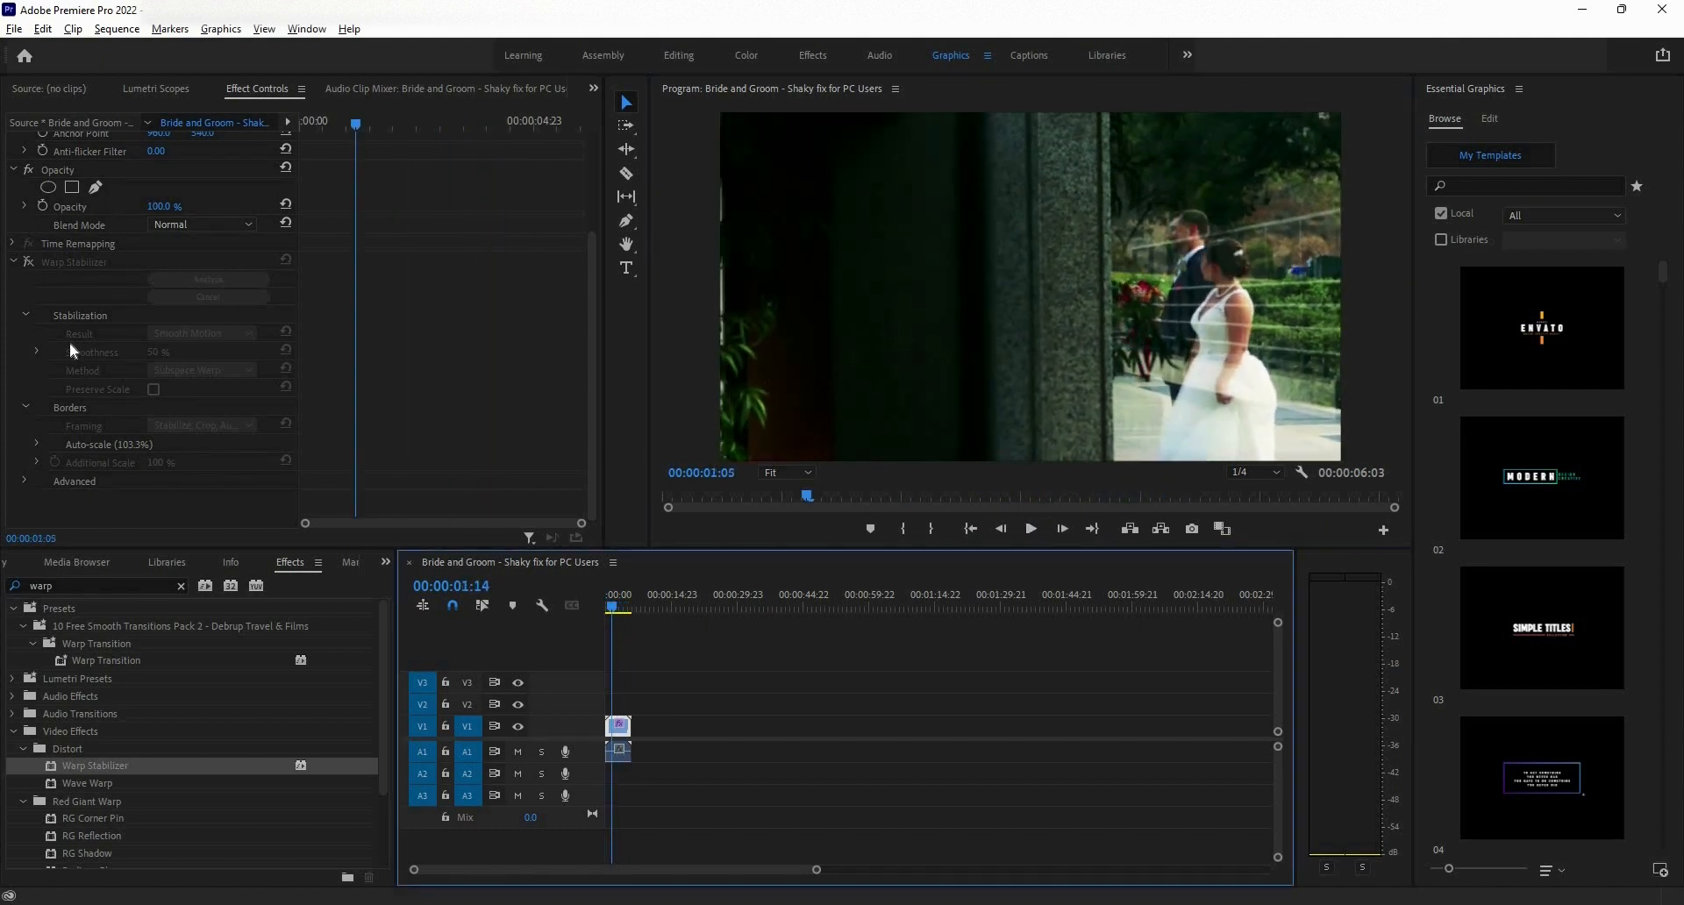
left_click(28, 262)
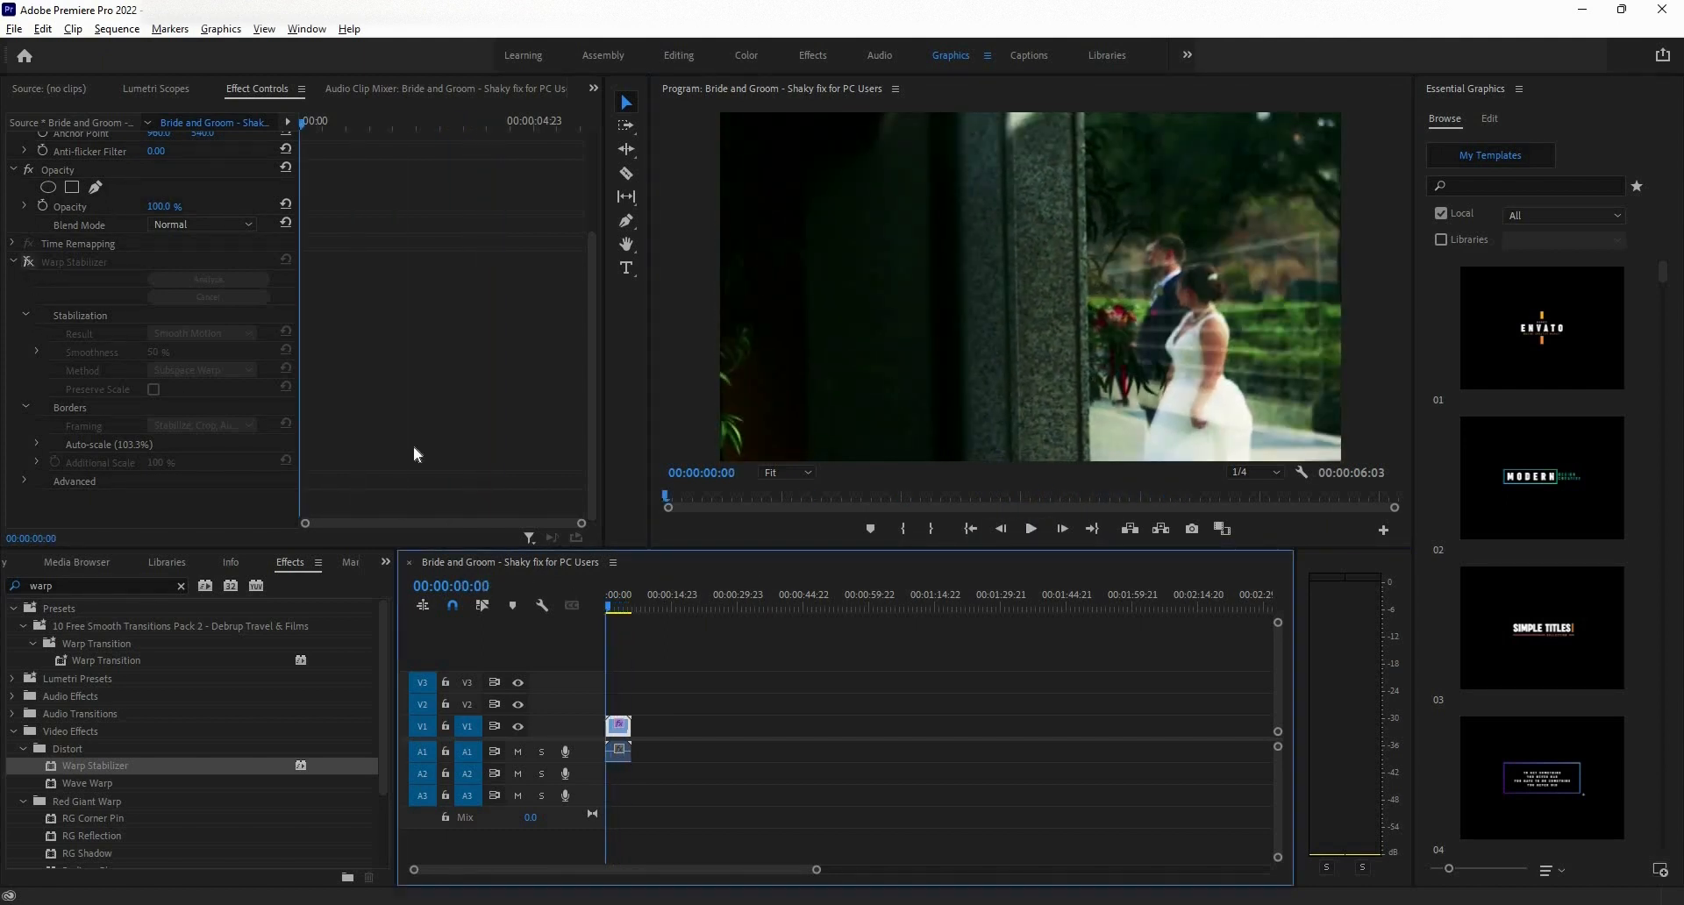
left_click(1032, 528)
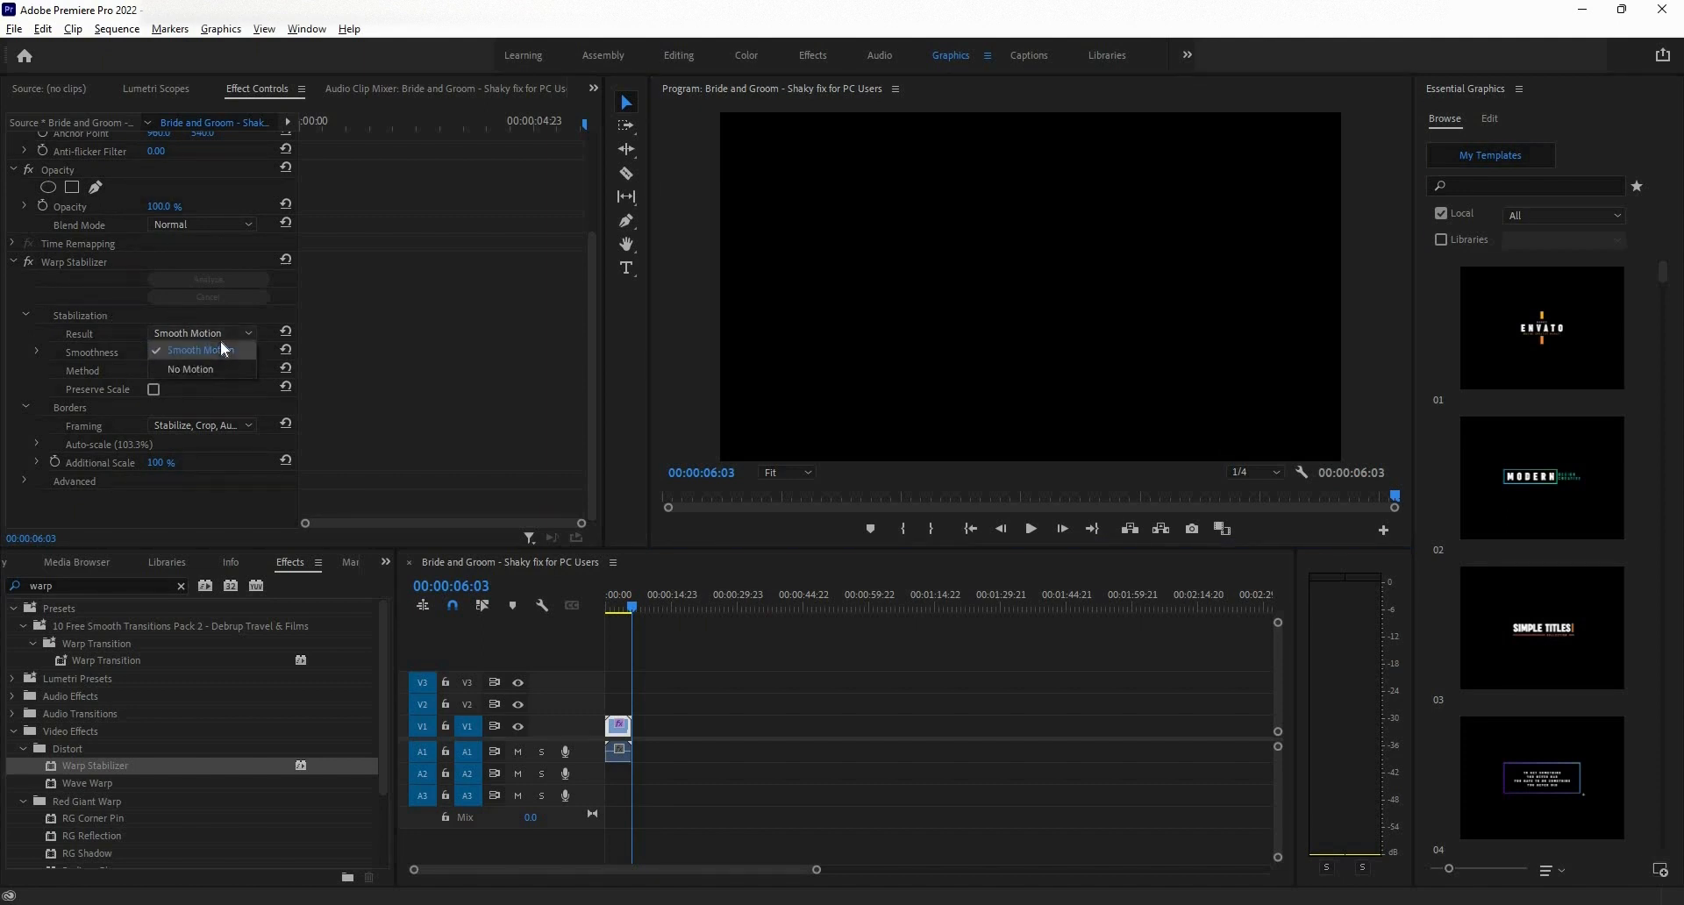
- Set the Warp Stabilizer result to No Motion and play the clip from the start
left_click(219, 341)
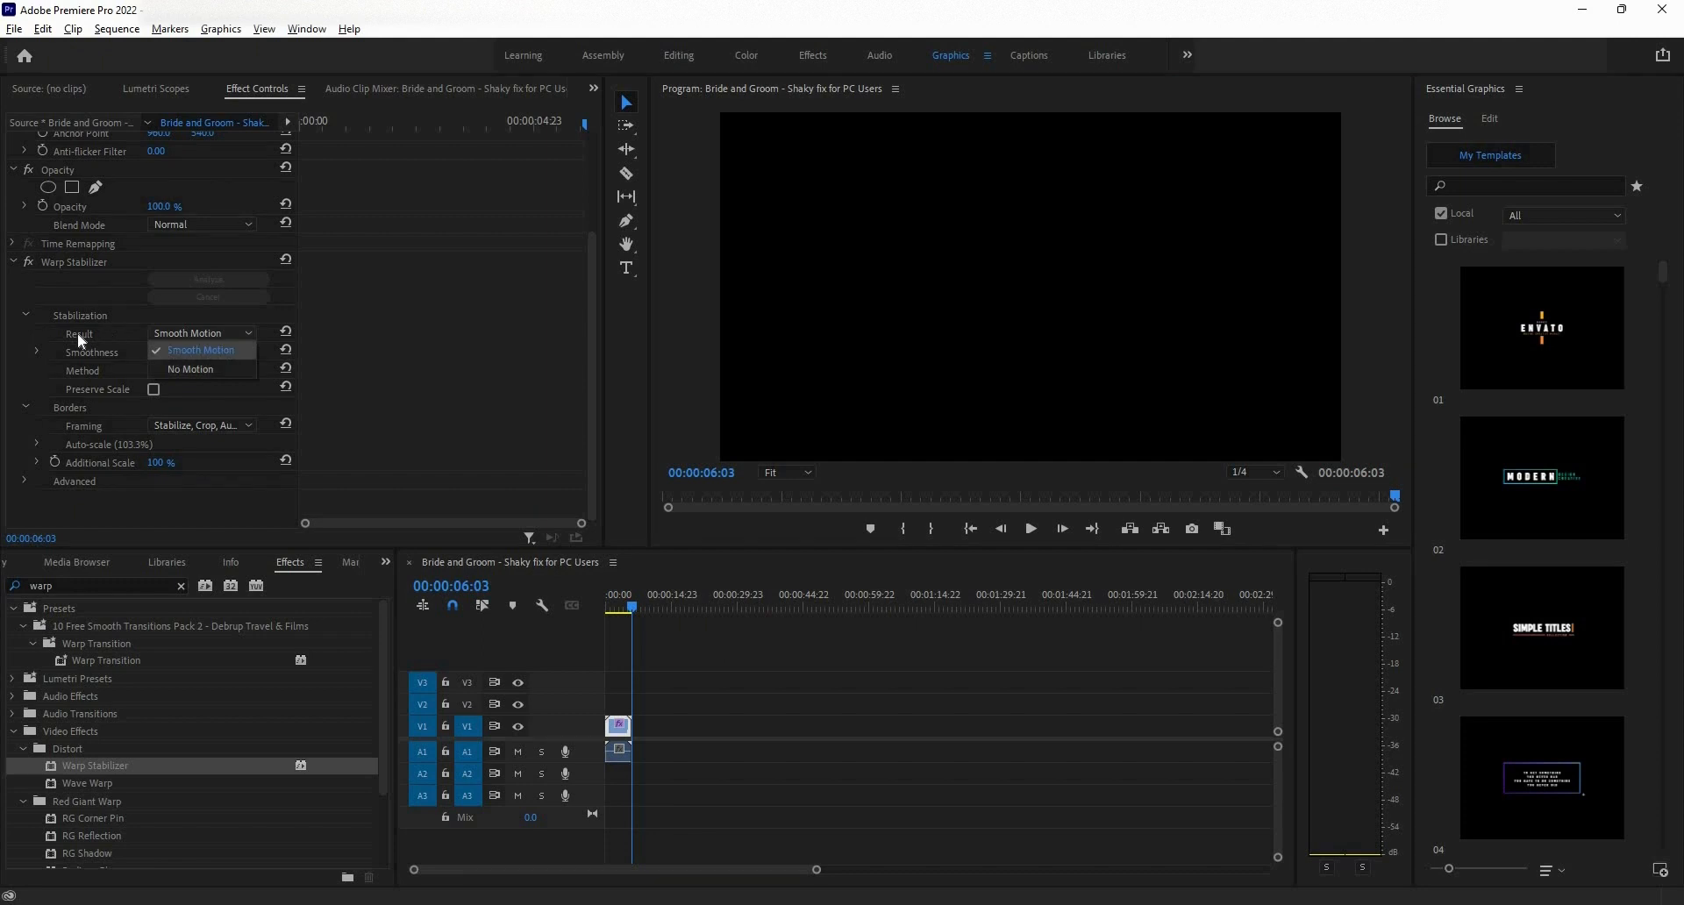
left_click(200, 370)
left_click(604, 605)
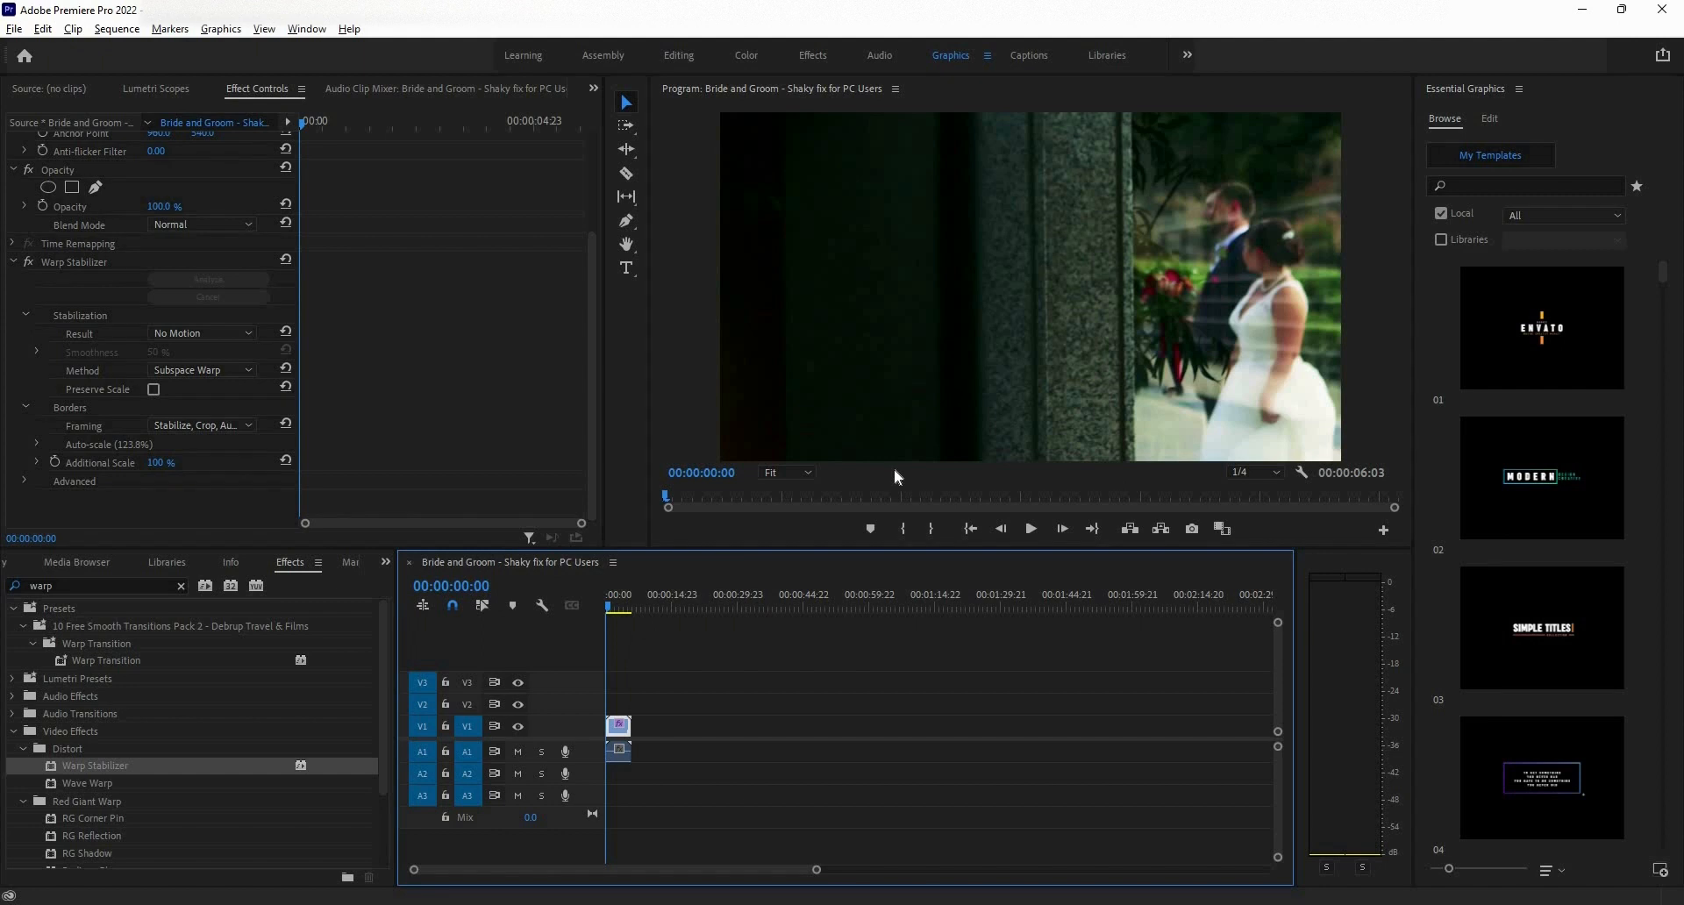
left_click(1031, 530)
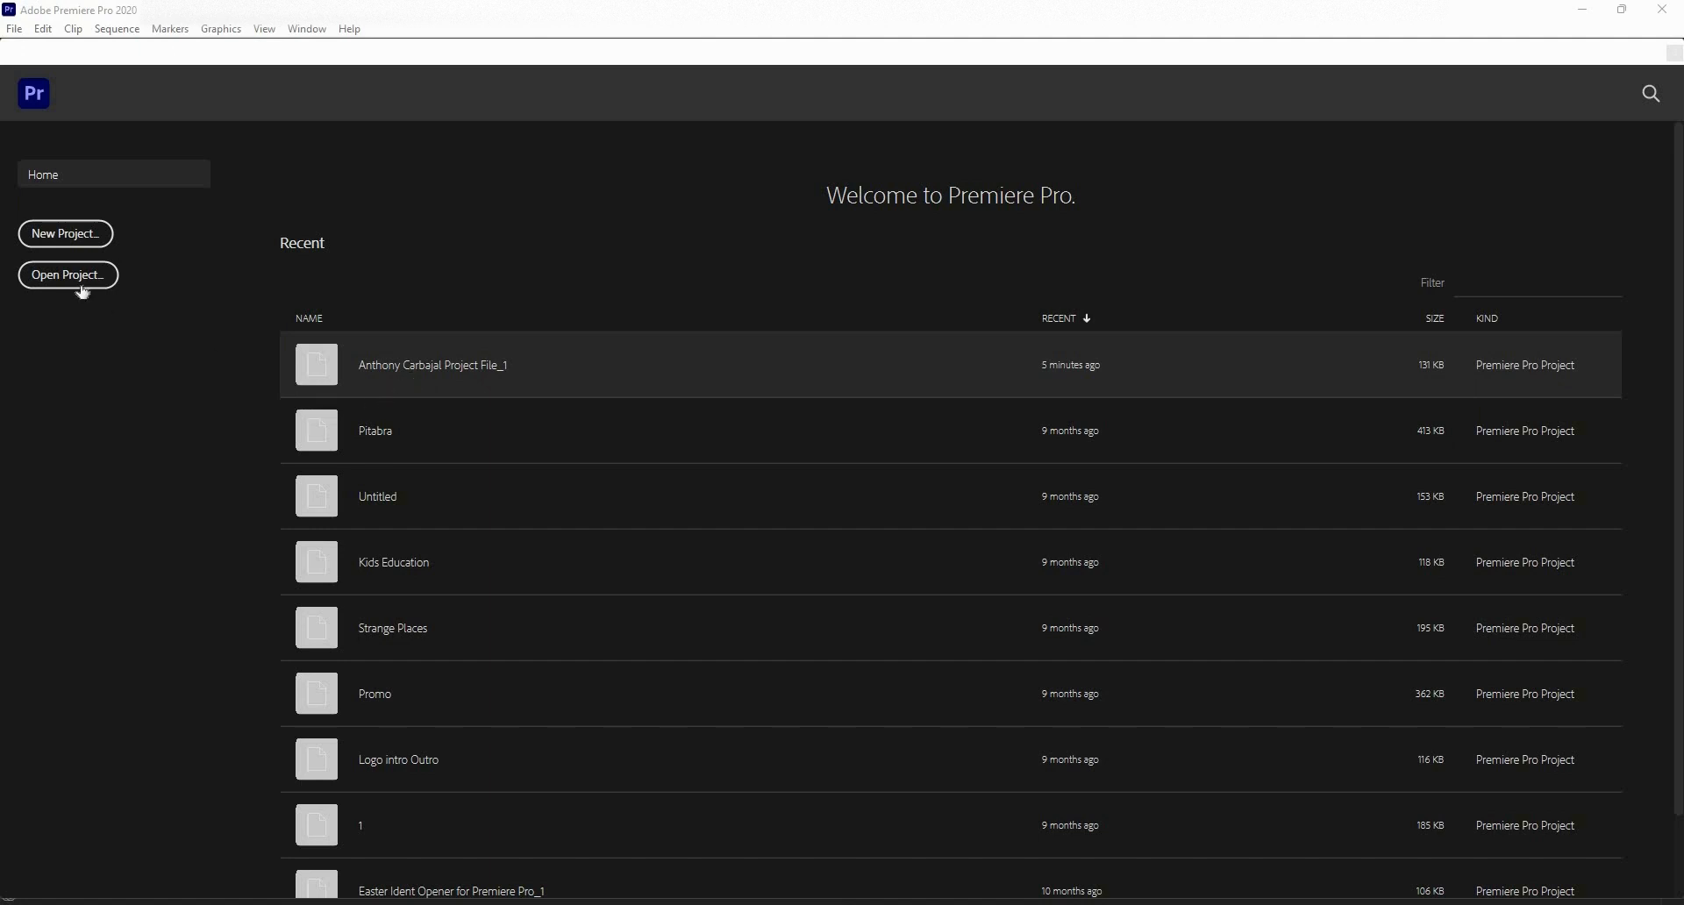
- Start a new project named "Premiere Pro" and choose the Resources folder as its location
left_click(63, 235)
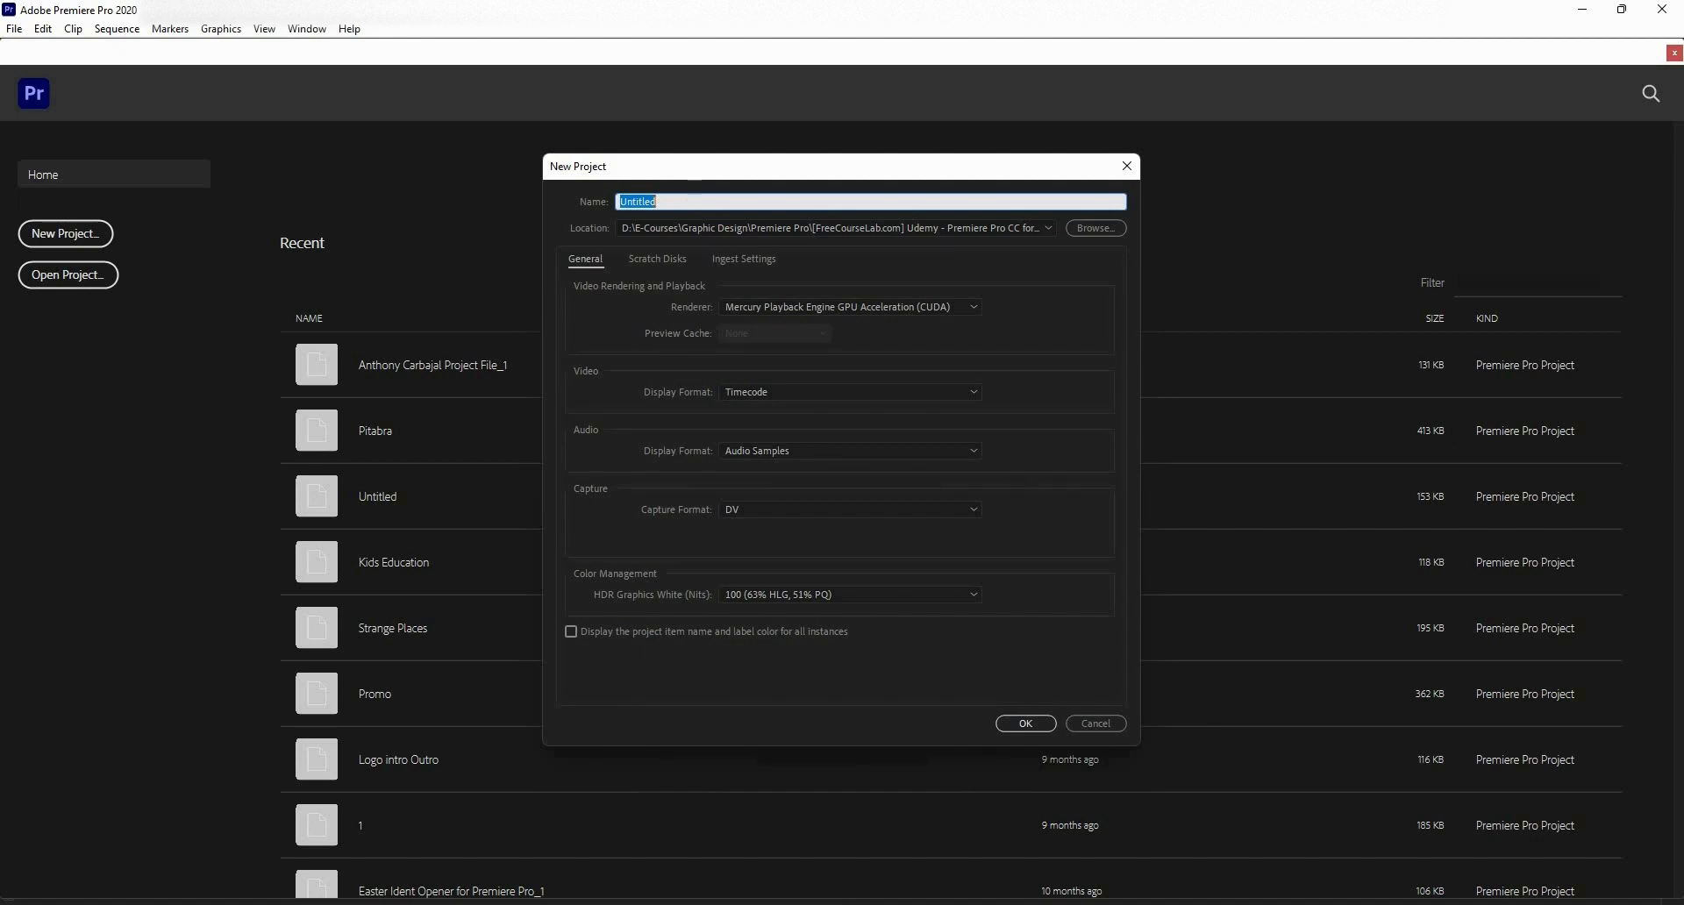
type("Premieere")
key("BackSpace")
key("BackSpace")
key("BackSpace")
type("re")
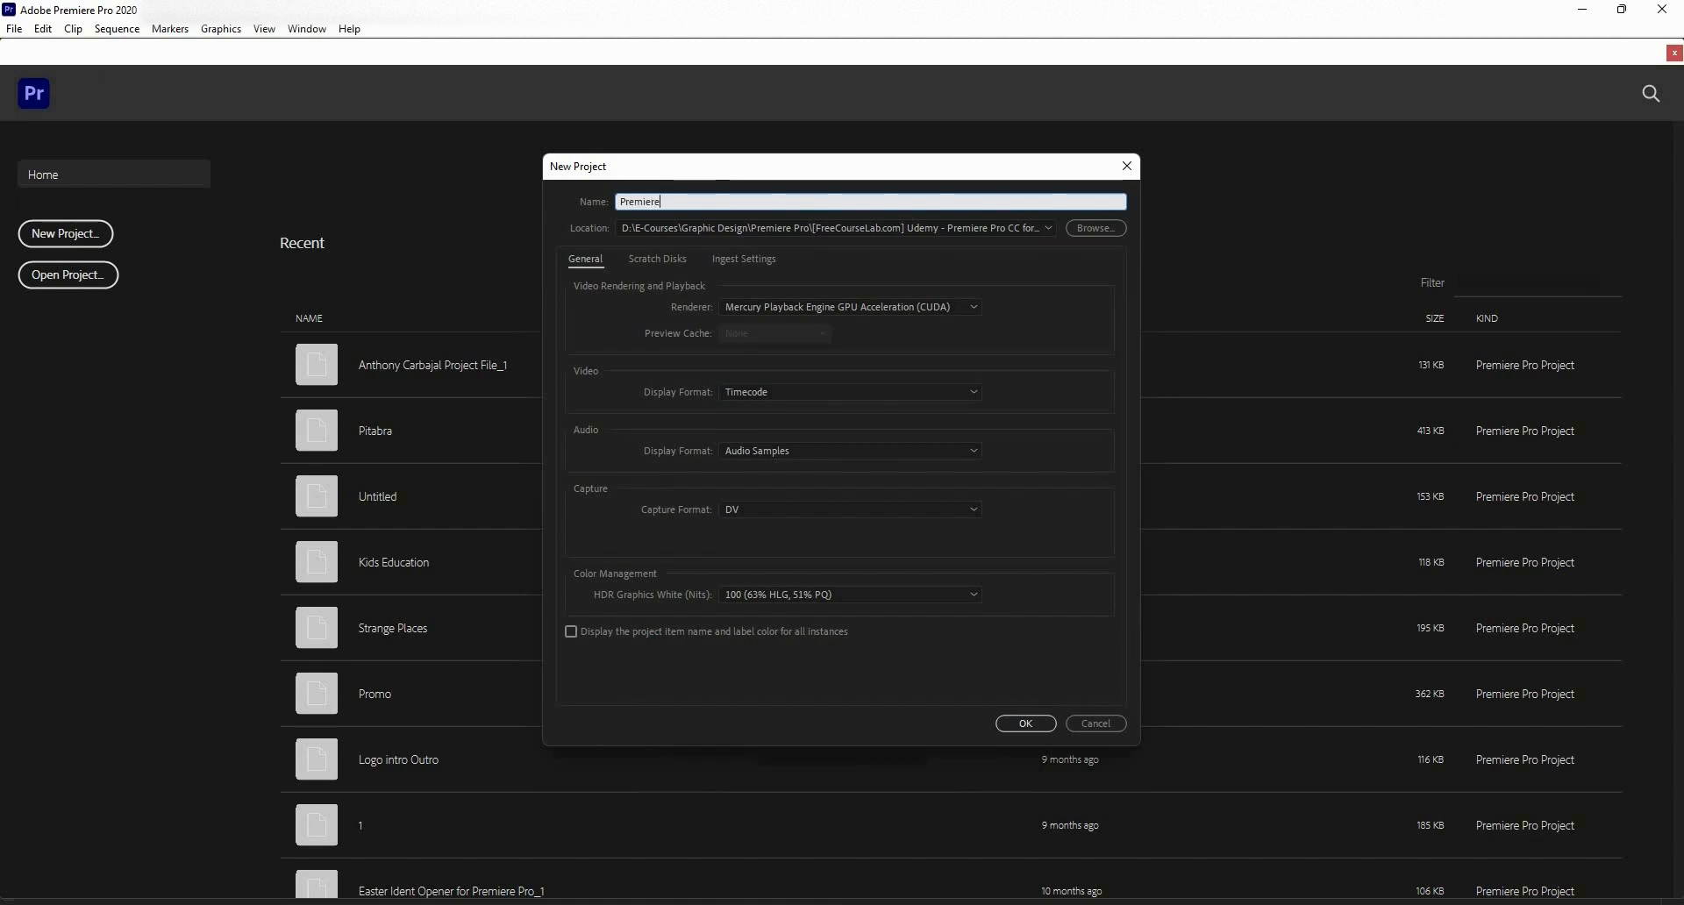
type(" Pro")
left_click(1098, 229)
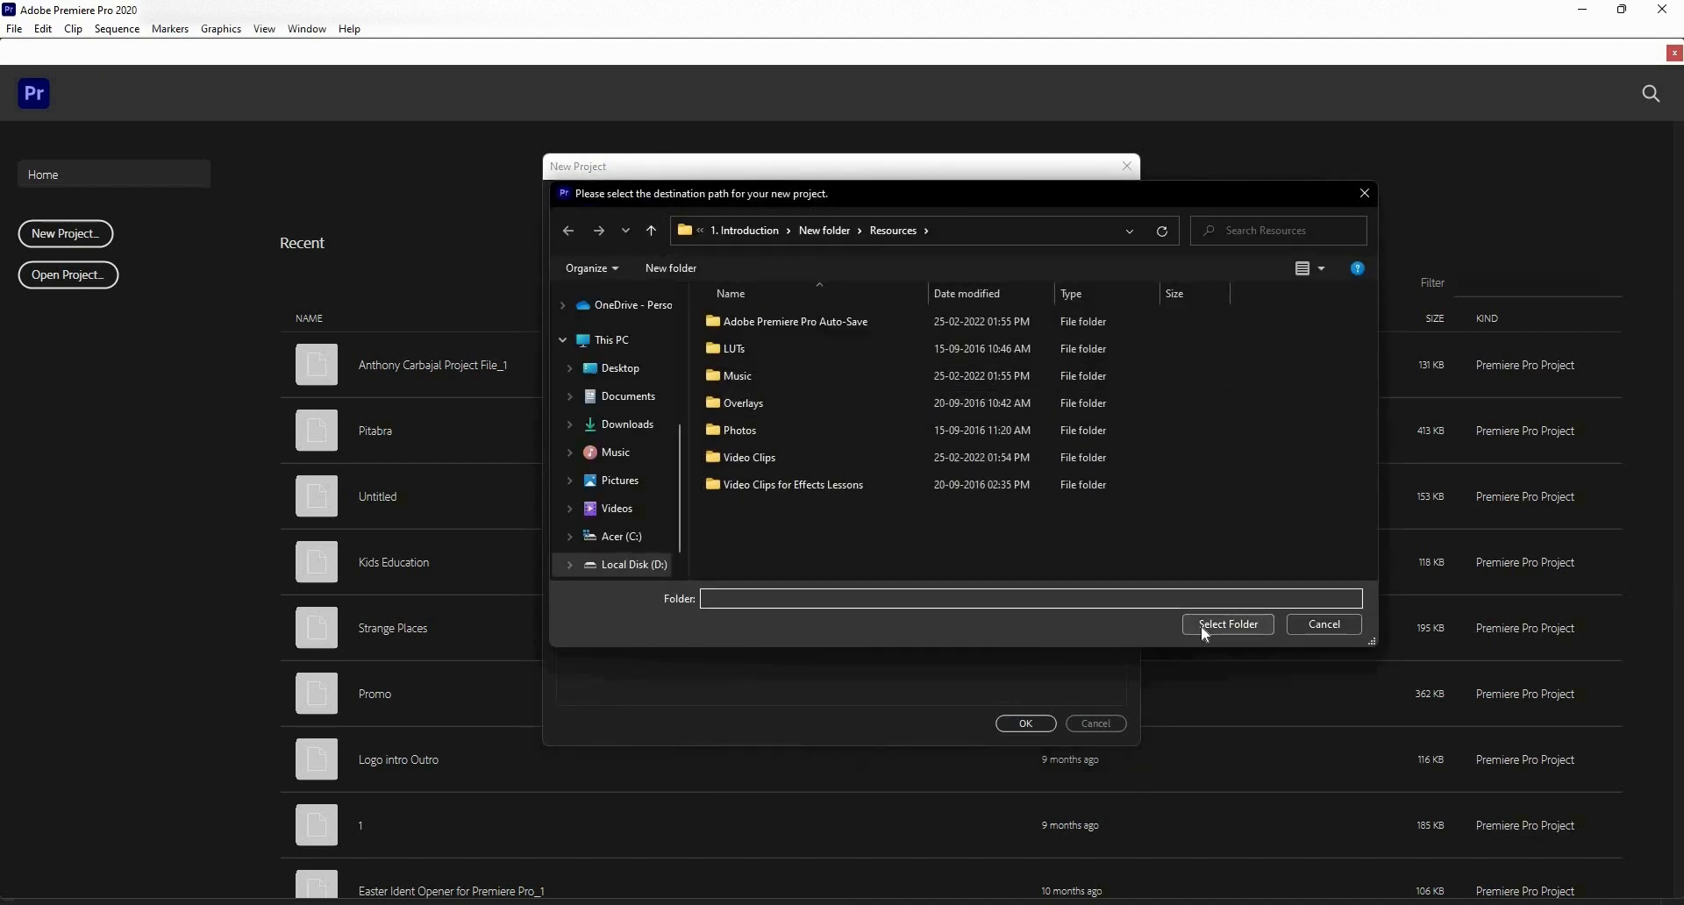
left_click(1203, 627)
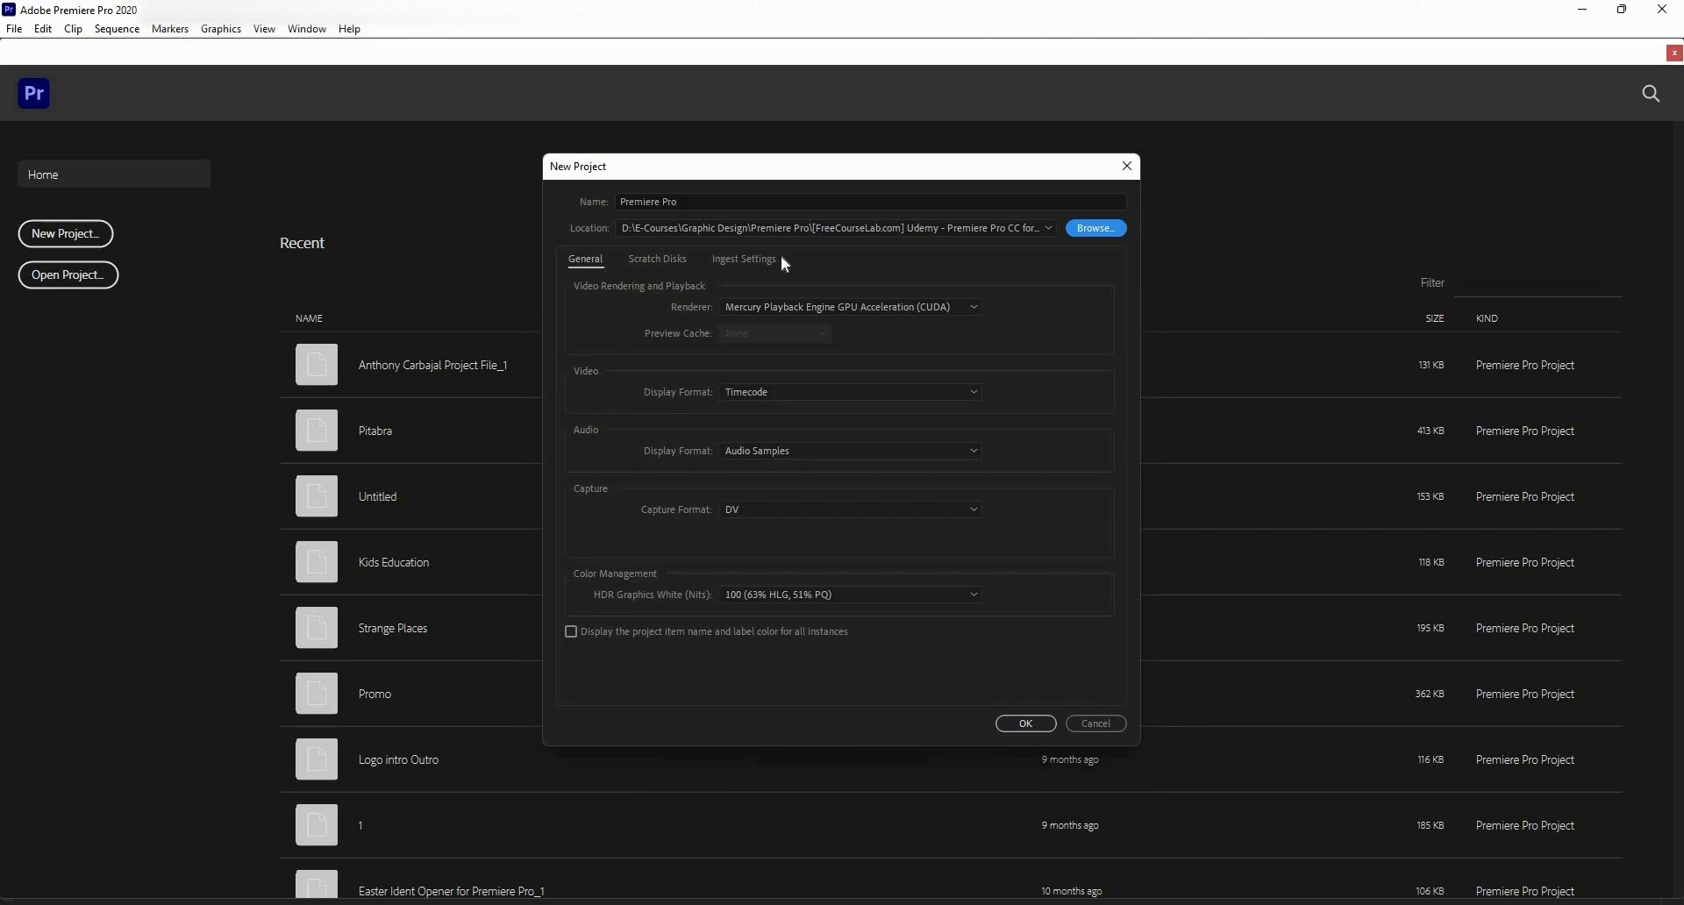
- Switch the renderer to Mercury Playback Engine GPU Acceleration (OpenCL) and set it back to CUDA
left_click(850, 316)
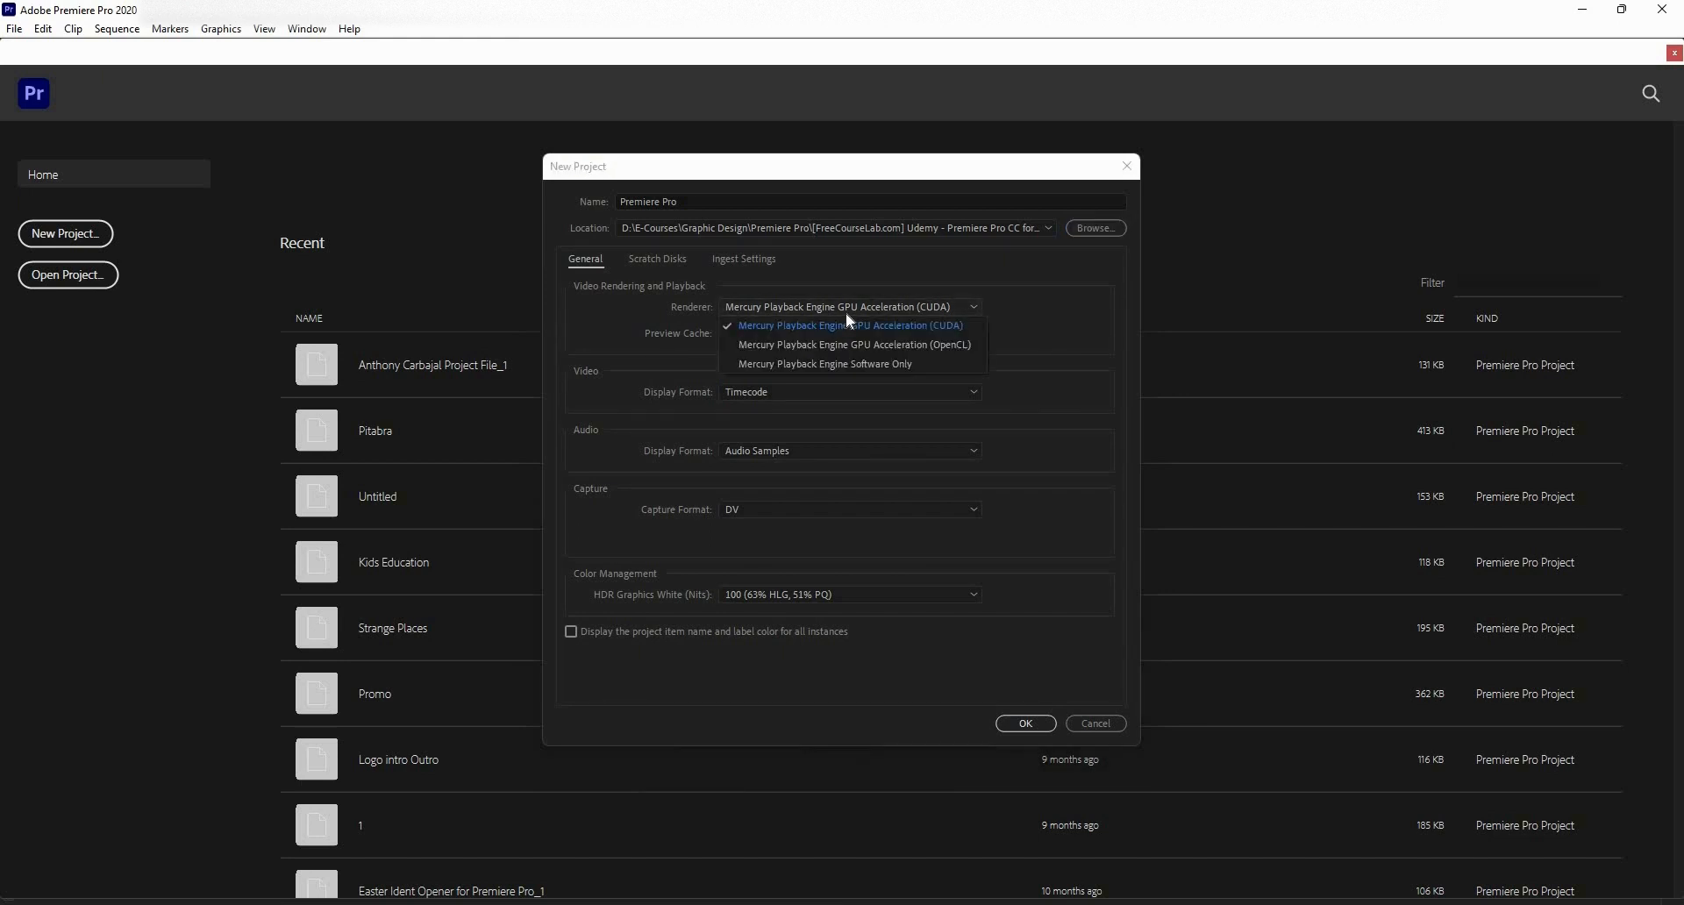
left_click(862, 344)
left_click(865, 308)
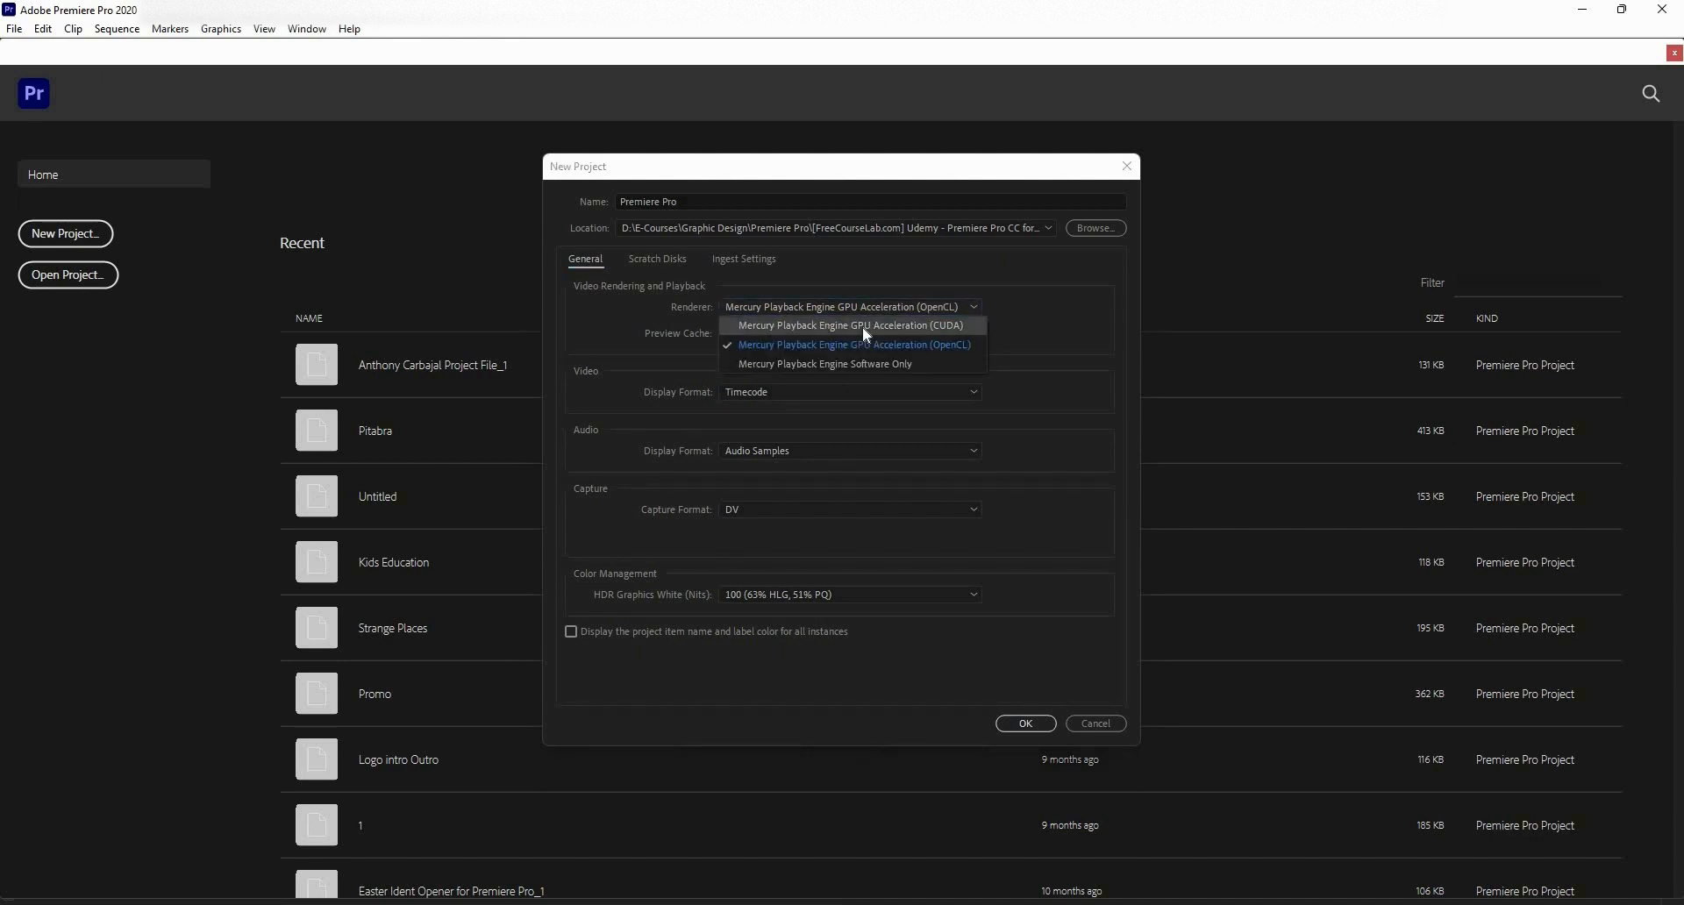
left_click(867, 326)
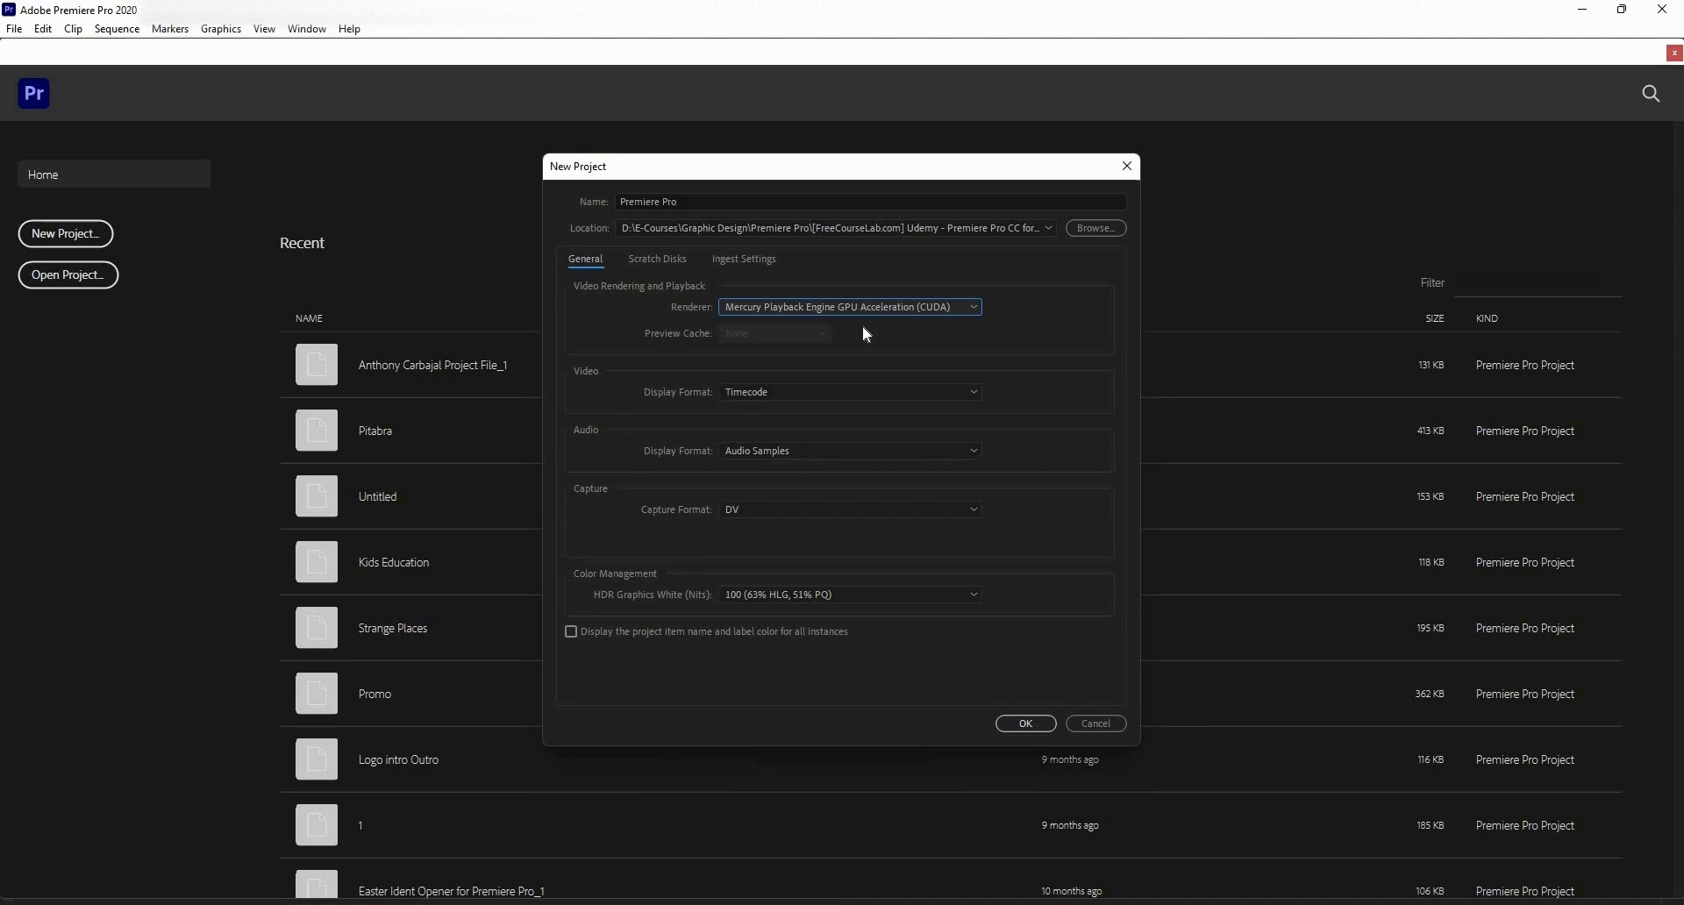
- Review the video display format, capture format and scratch disk options, and create the project with them unchanged
left_click(844, 396)
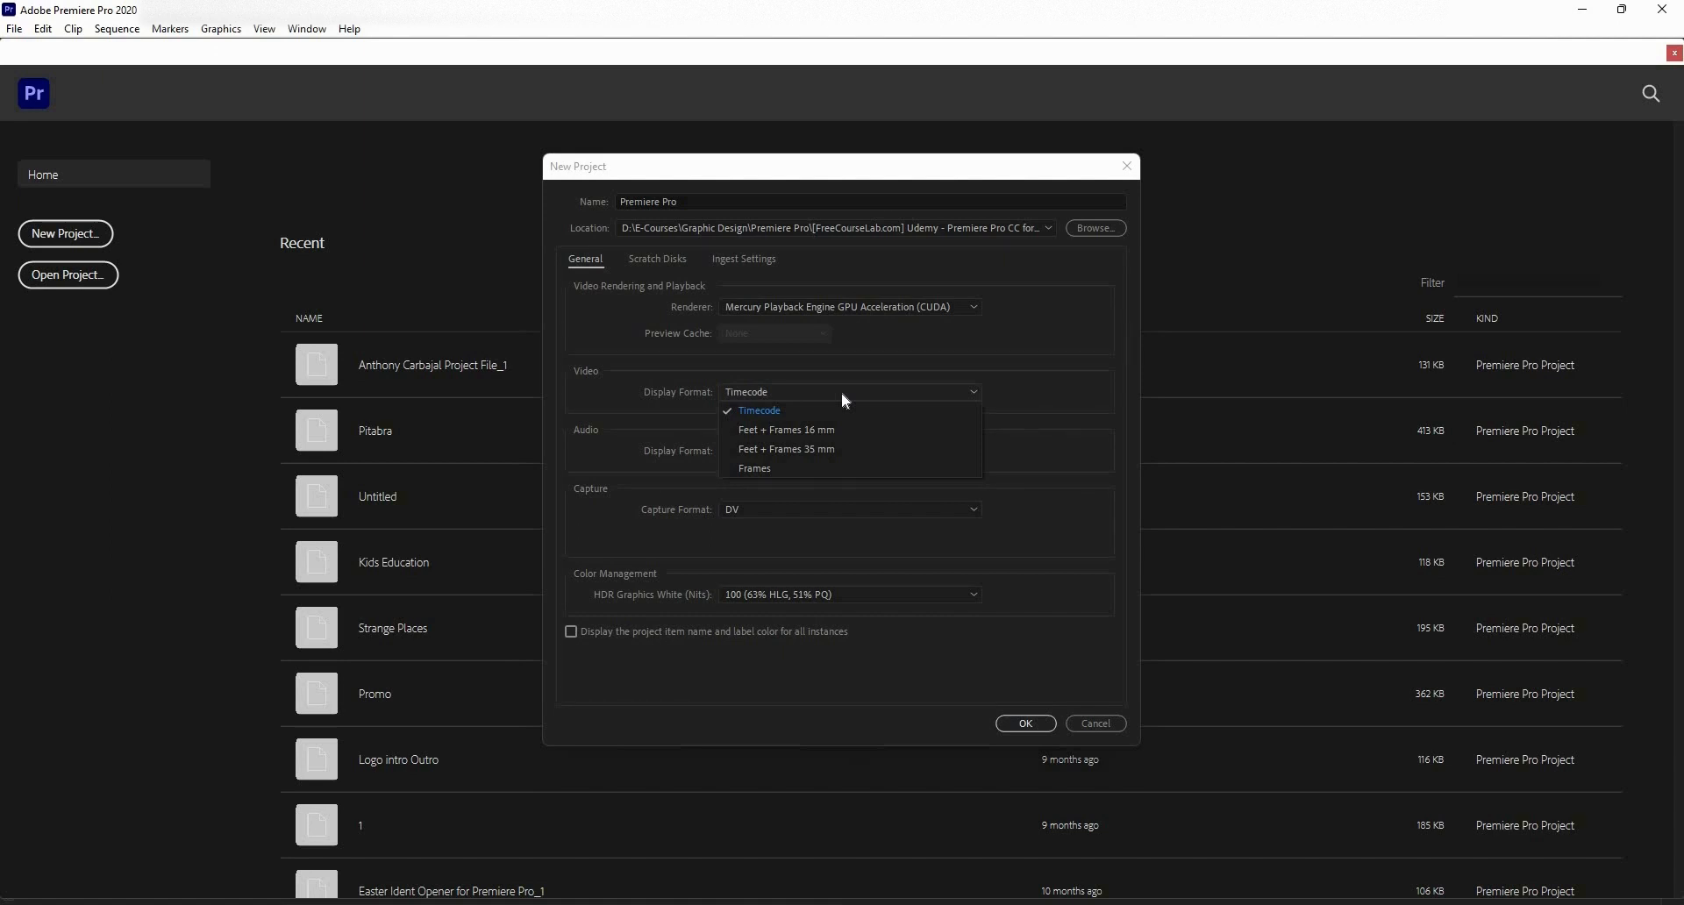
left_click(845, 397)
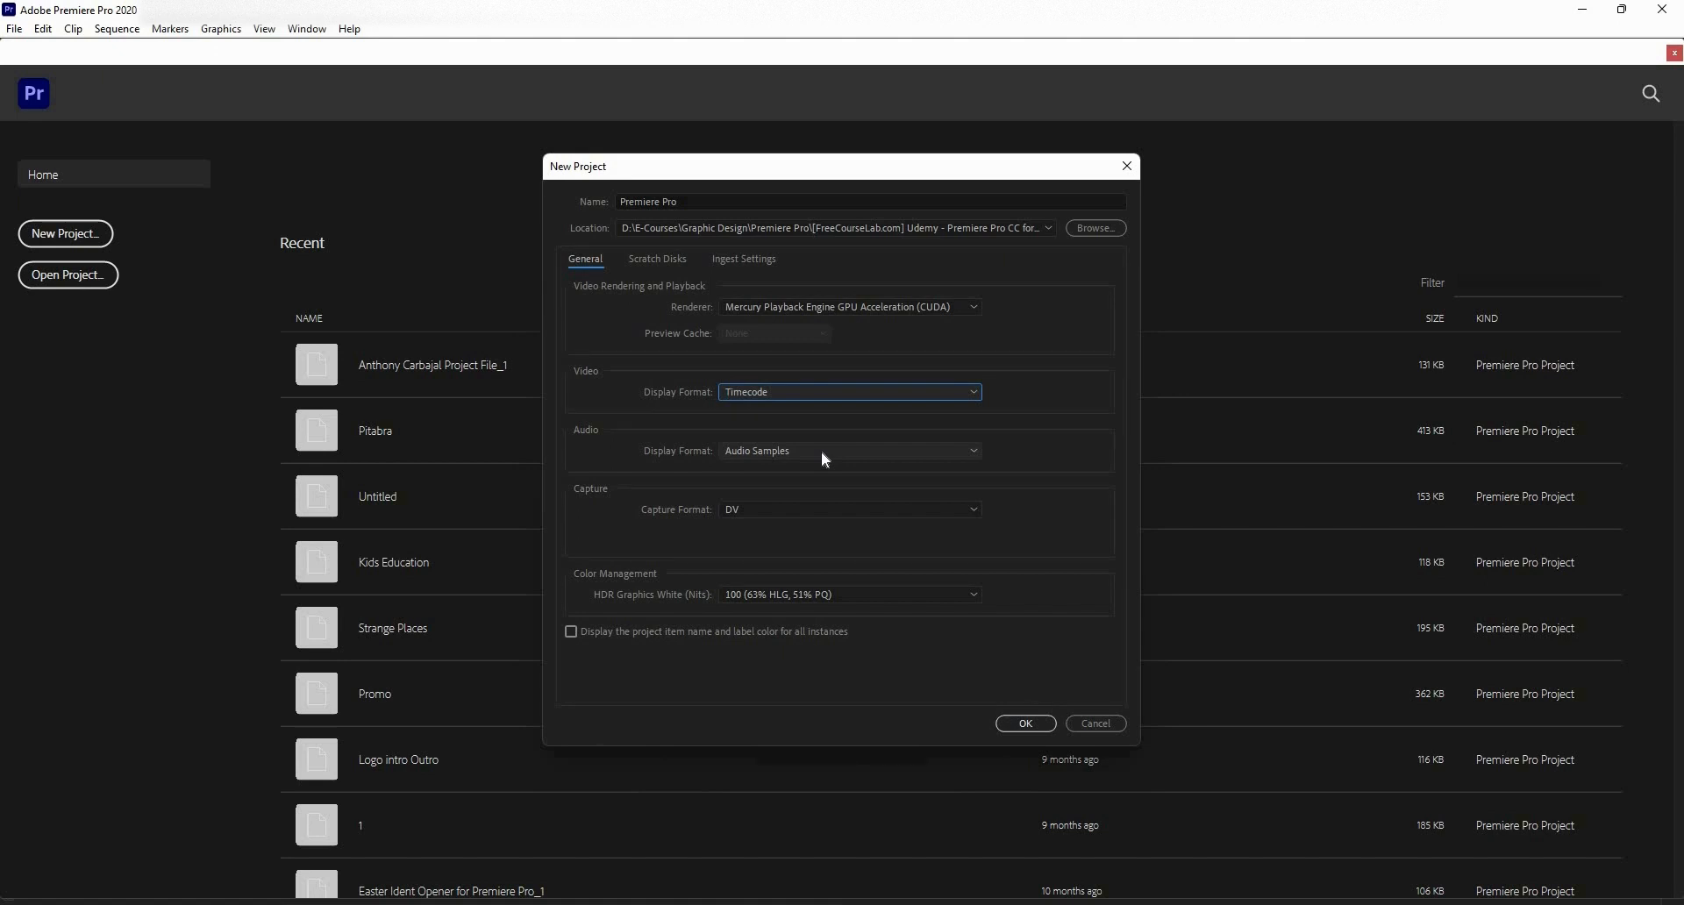
left_click(779, 510)
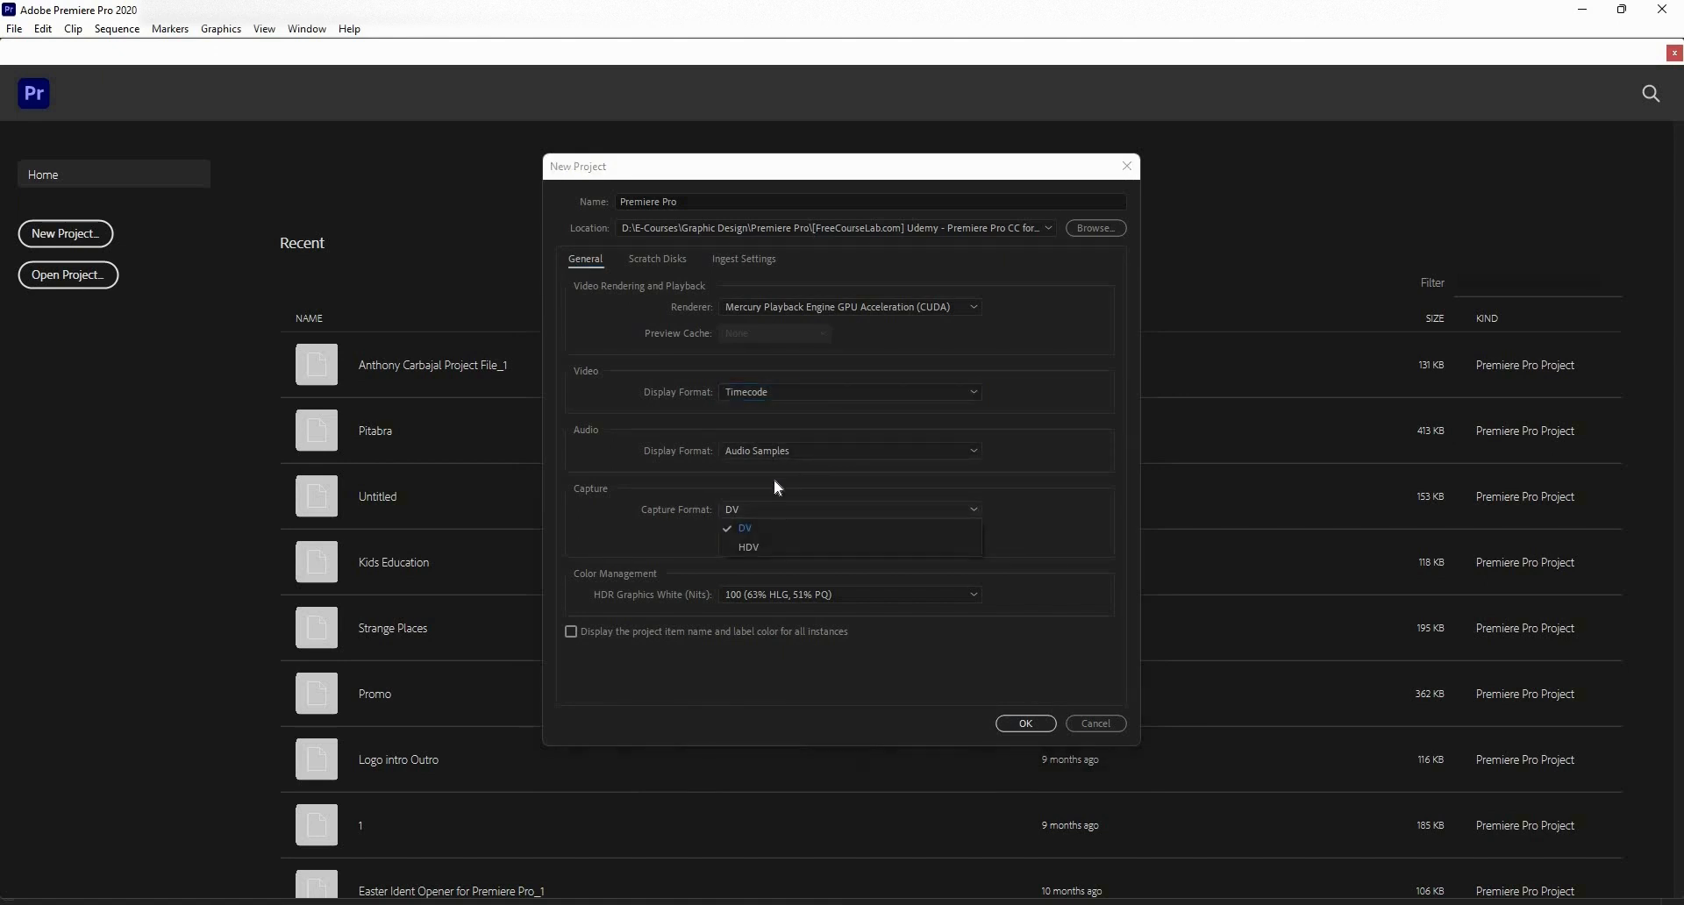
left_click(763, 481)
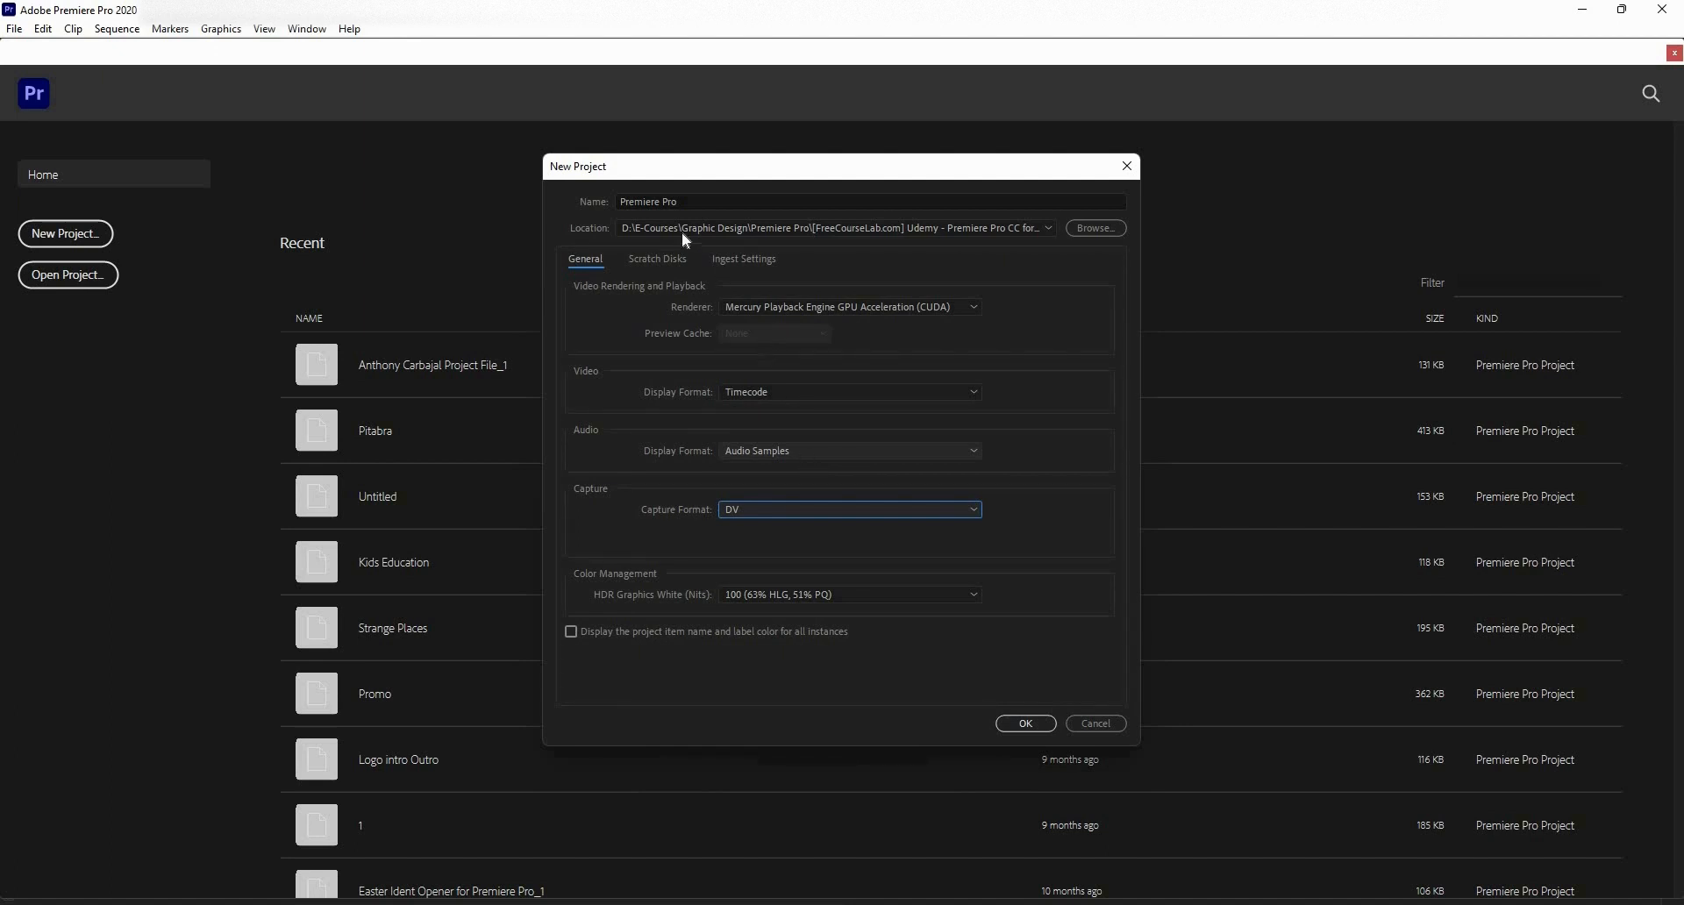
left_click(681, 261)
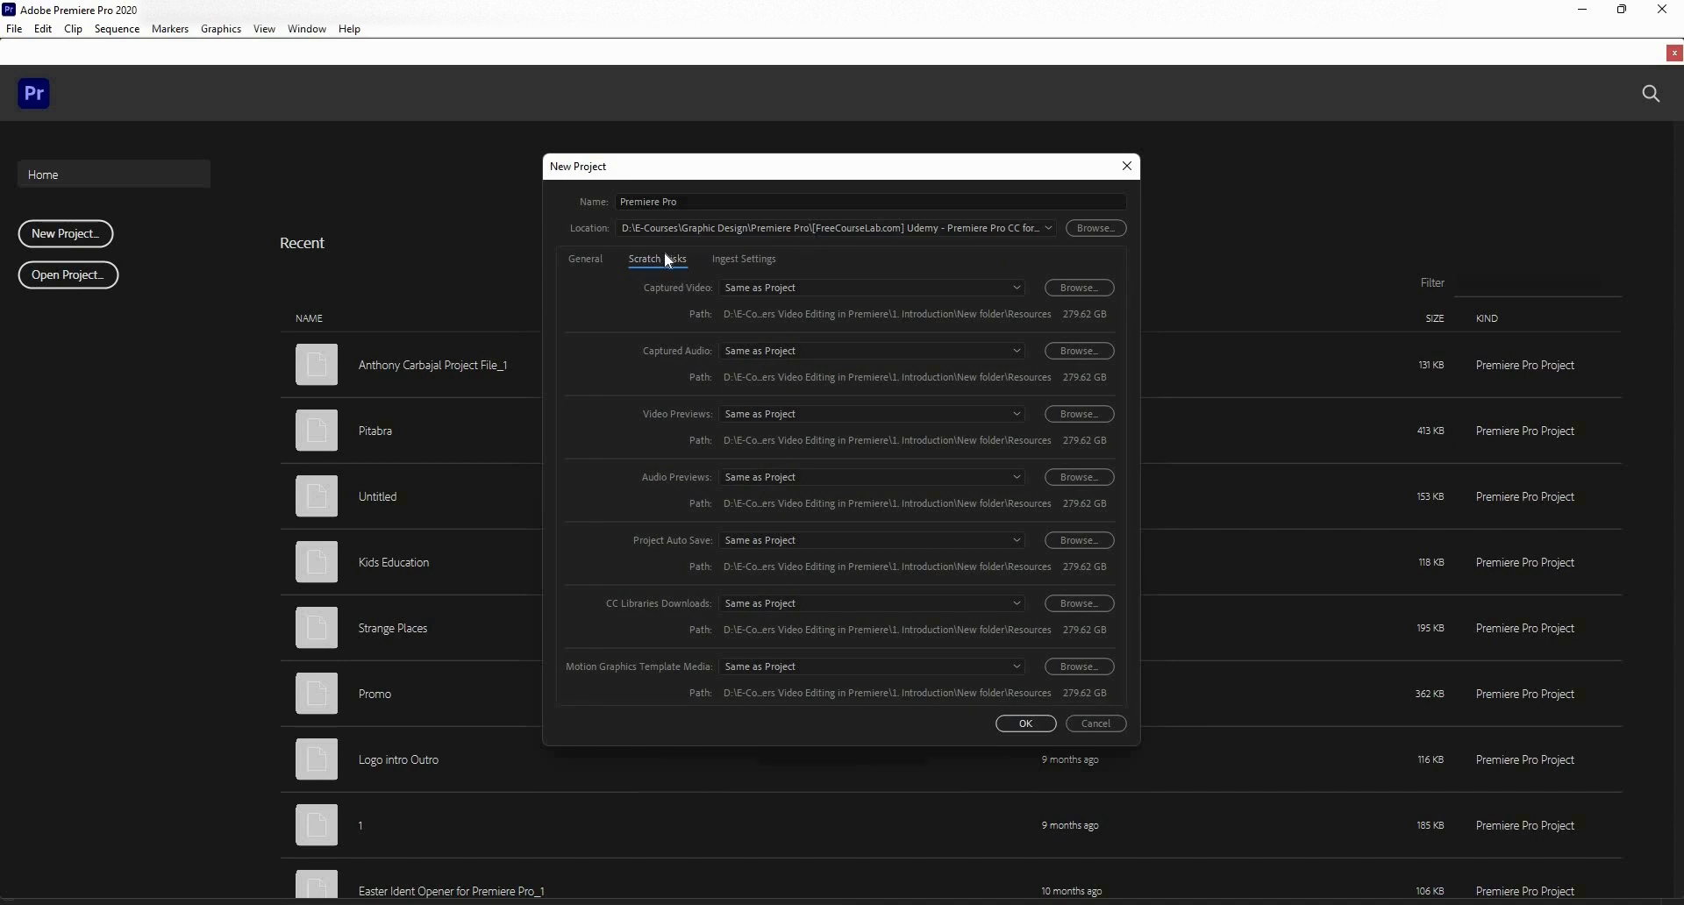
left_click(1029, 724)
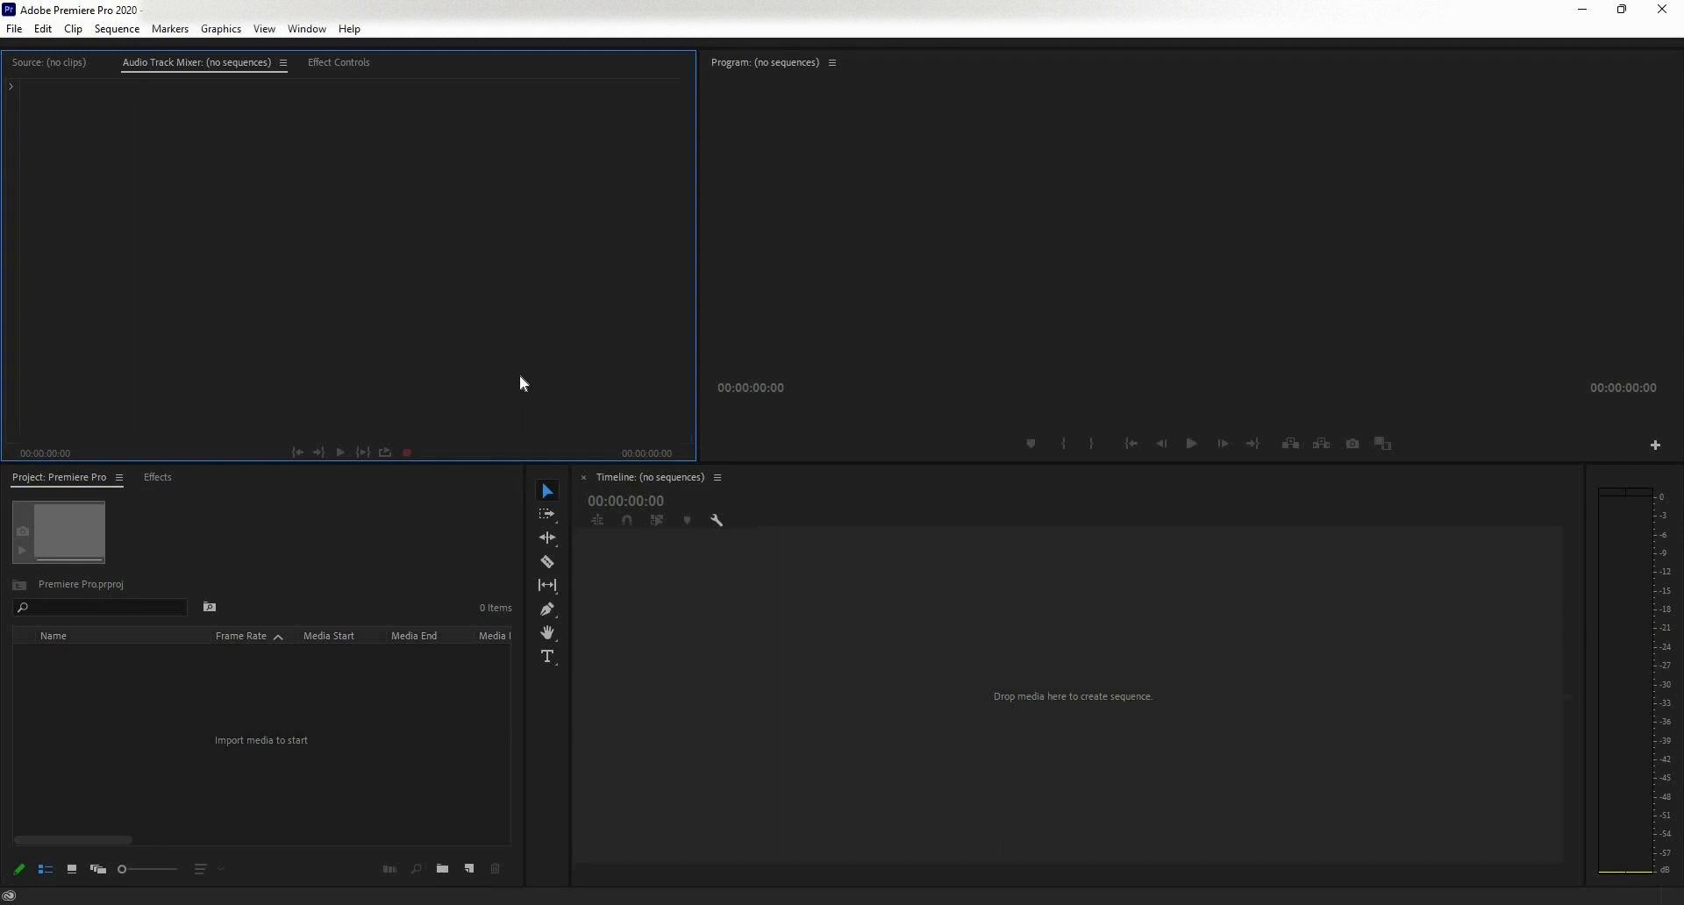
- Switch to the Editing workspace and return to the custom Single Monitor workspace
left_click(326, 33)
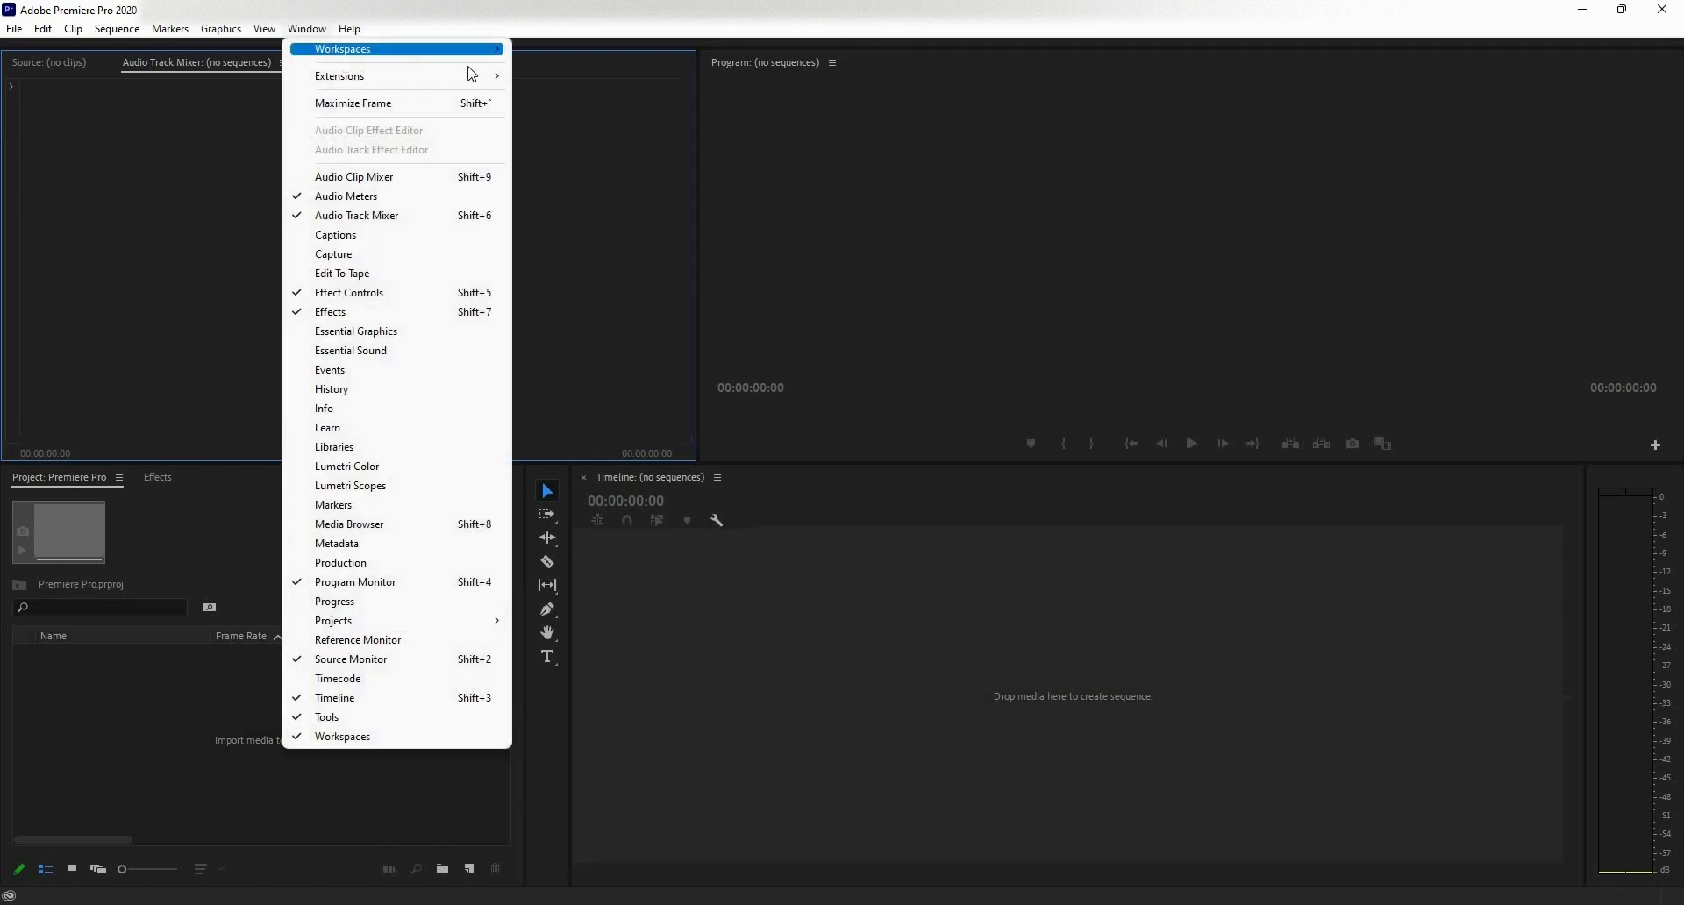
mouse_move(457, 49)
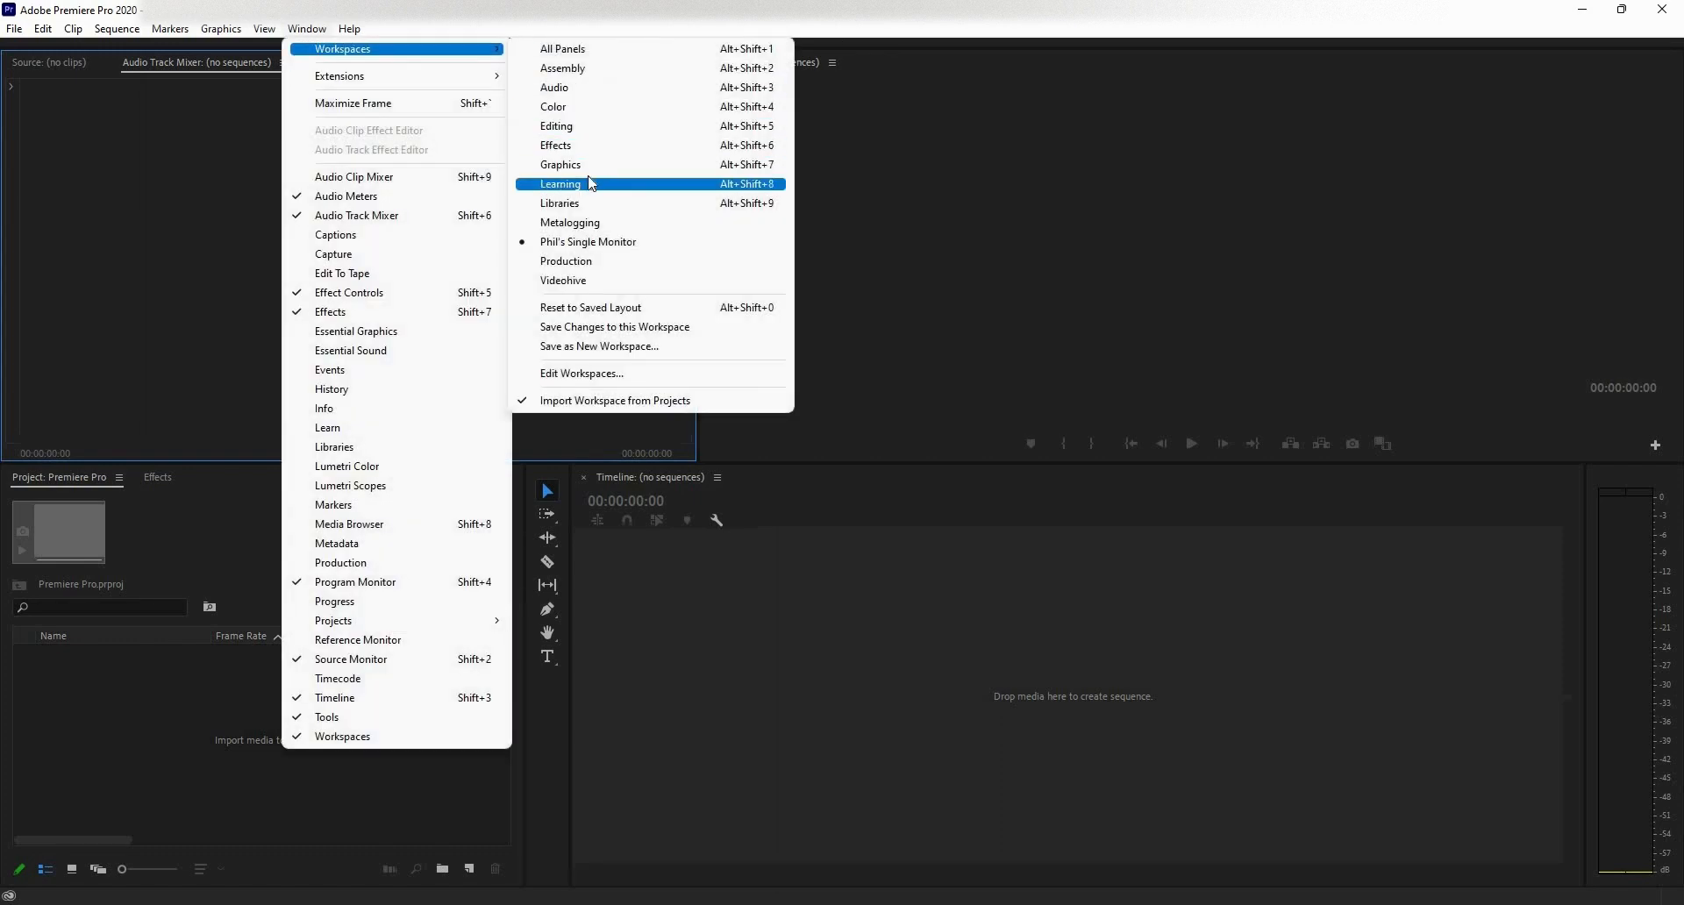
left_click(597, 128)
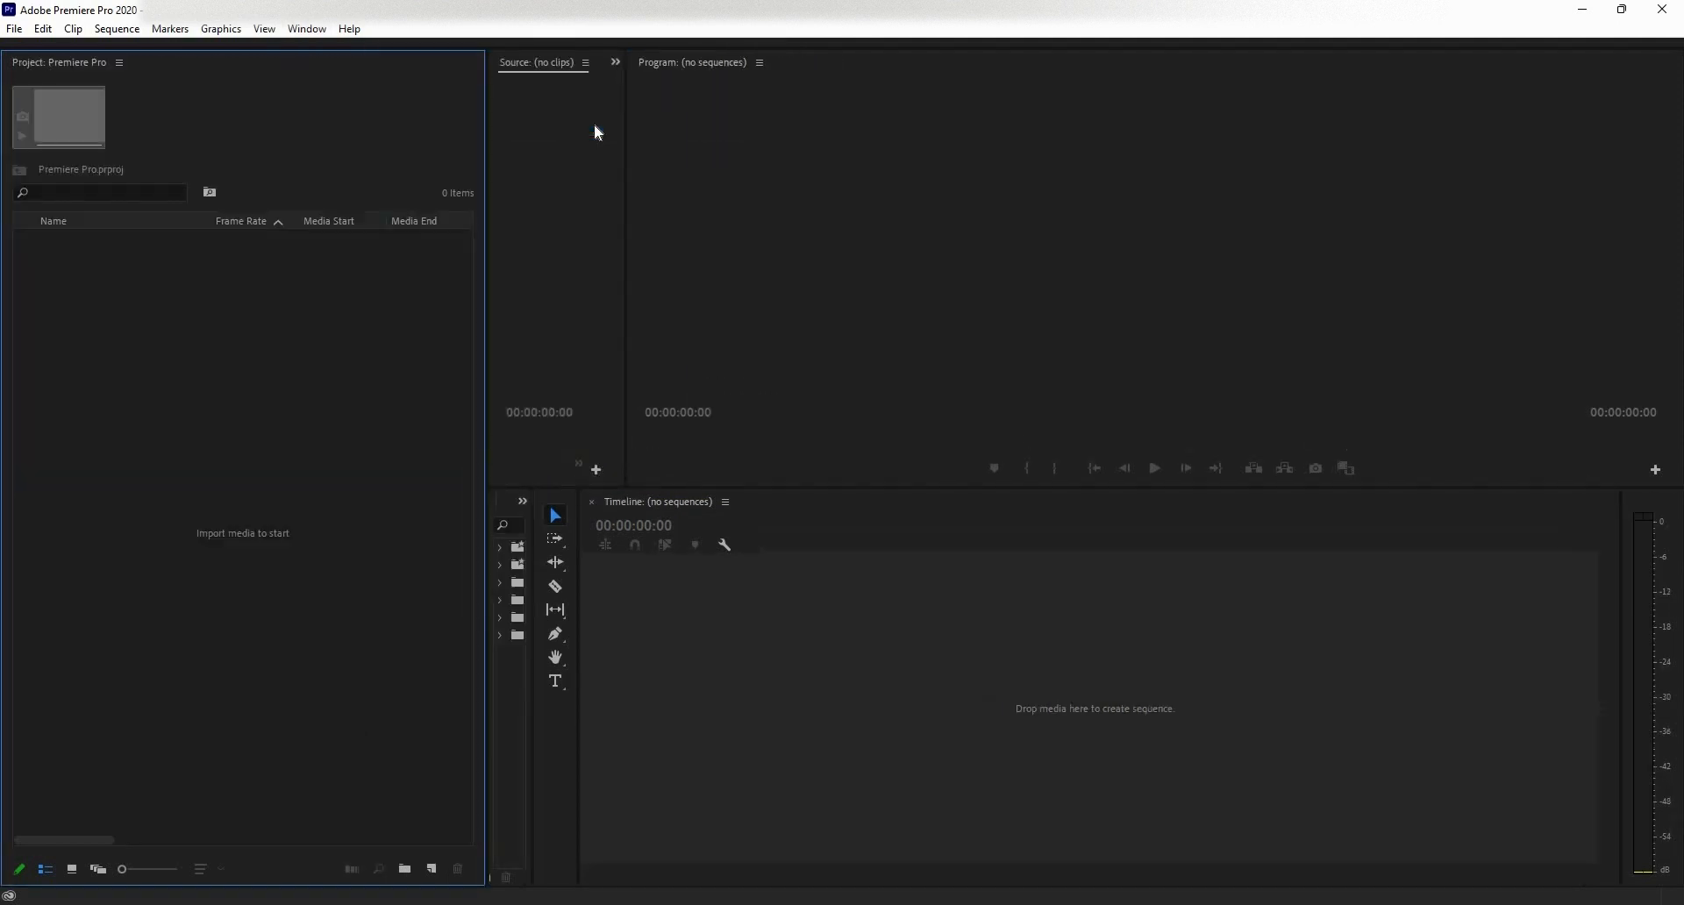
left_click(315, 32)
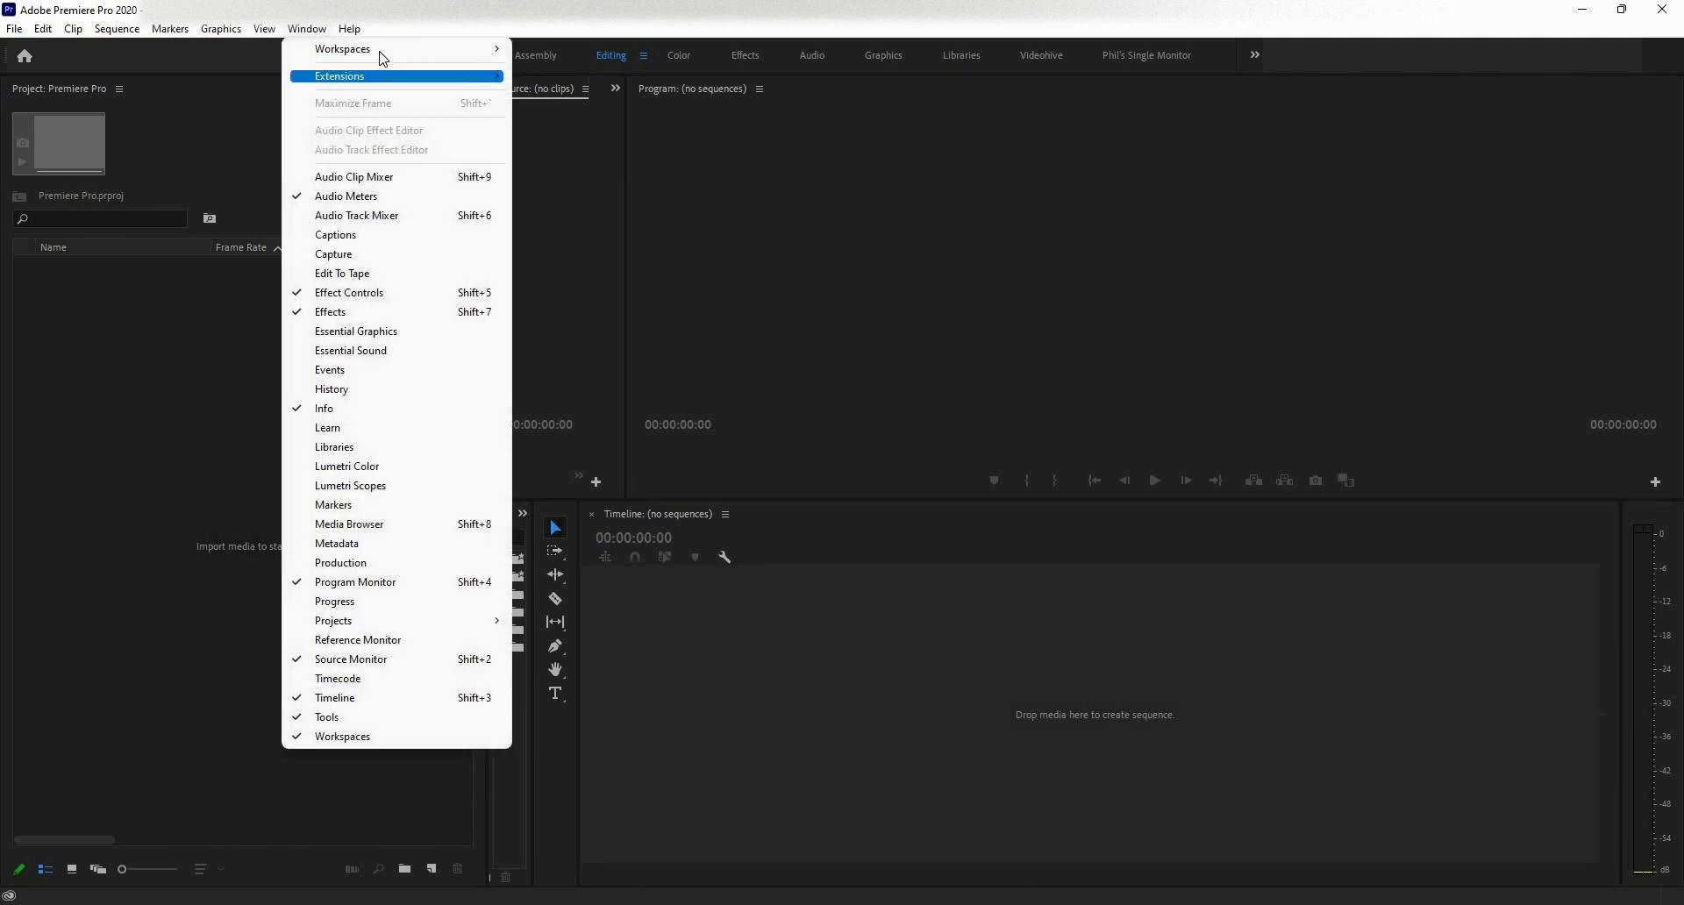
mouse_move(384, 50)
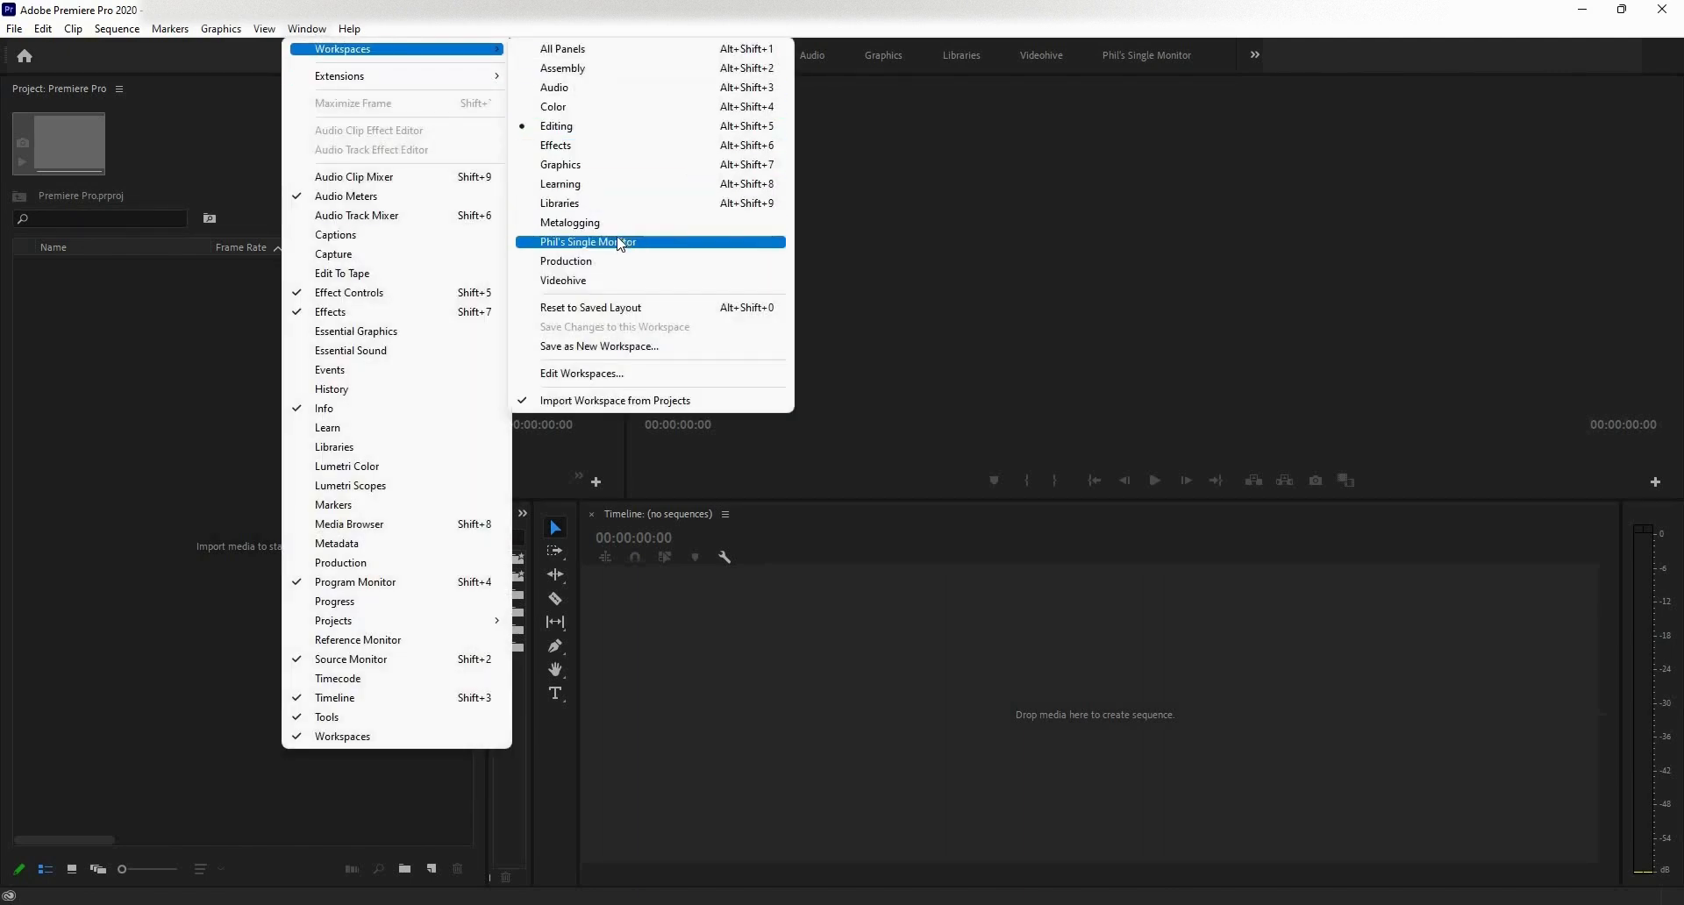
left_click(620, 242)
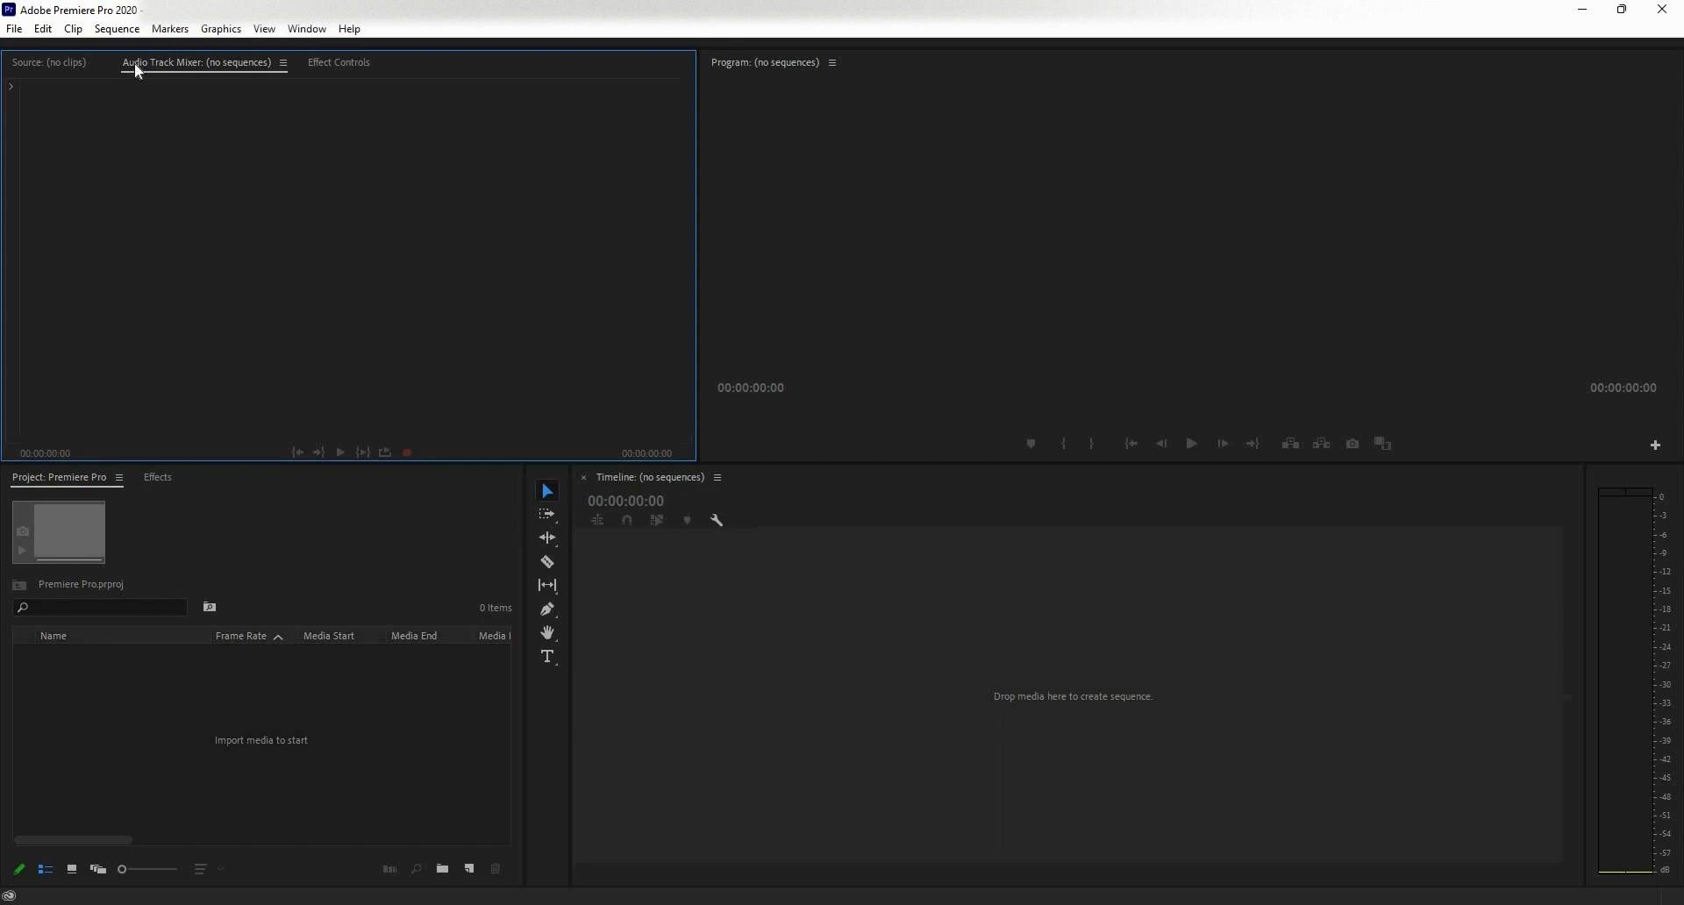
- Open the recent interview project whose name ends in "Project File_1", and look at its effects library and project bins
left_click(15, 29)
mouse_move(109, 107)
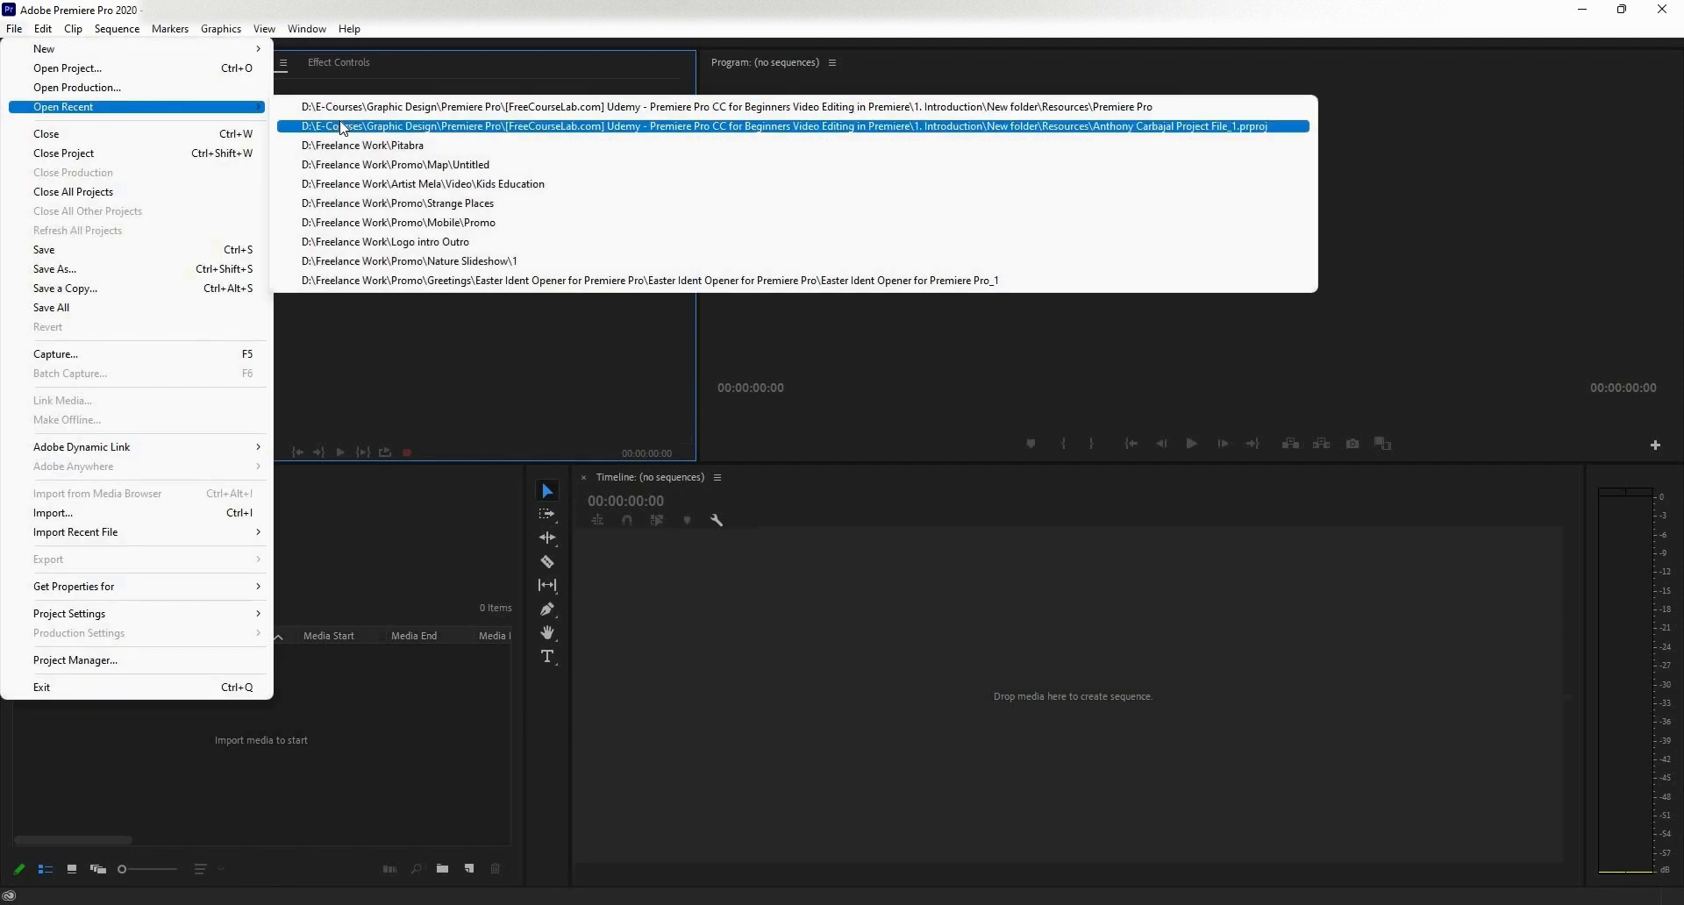
left_click(343, 128)
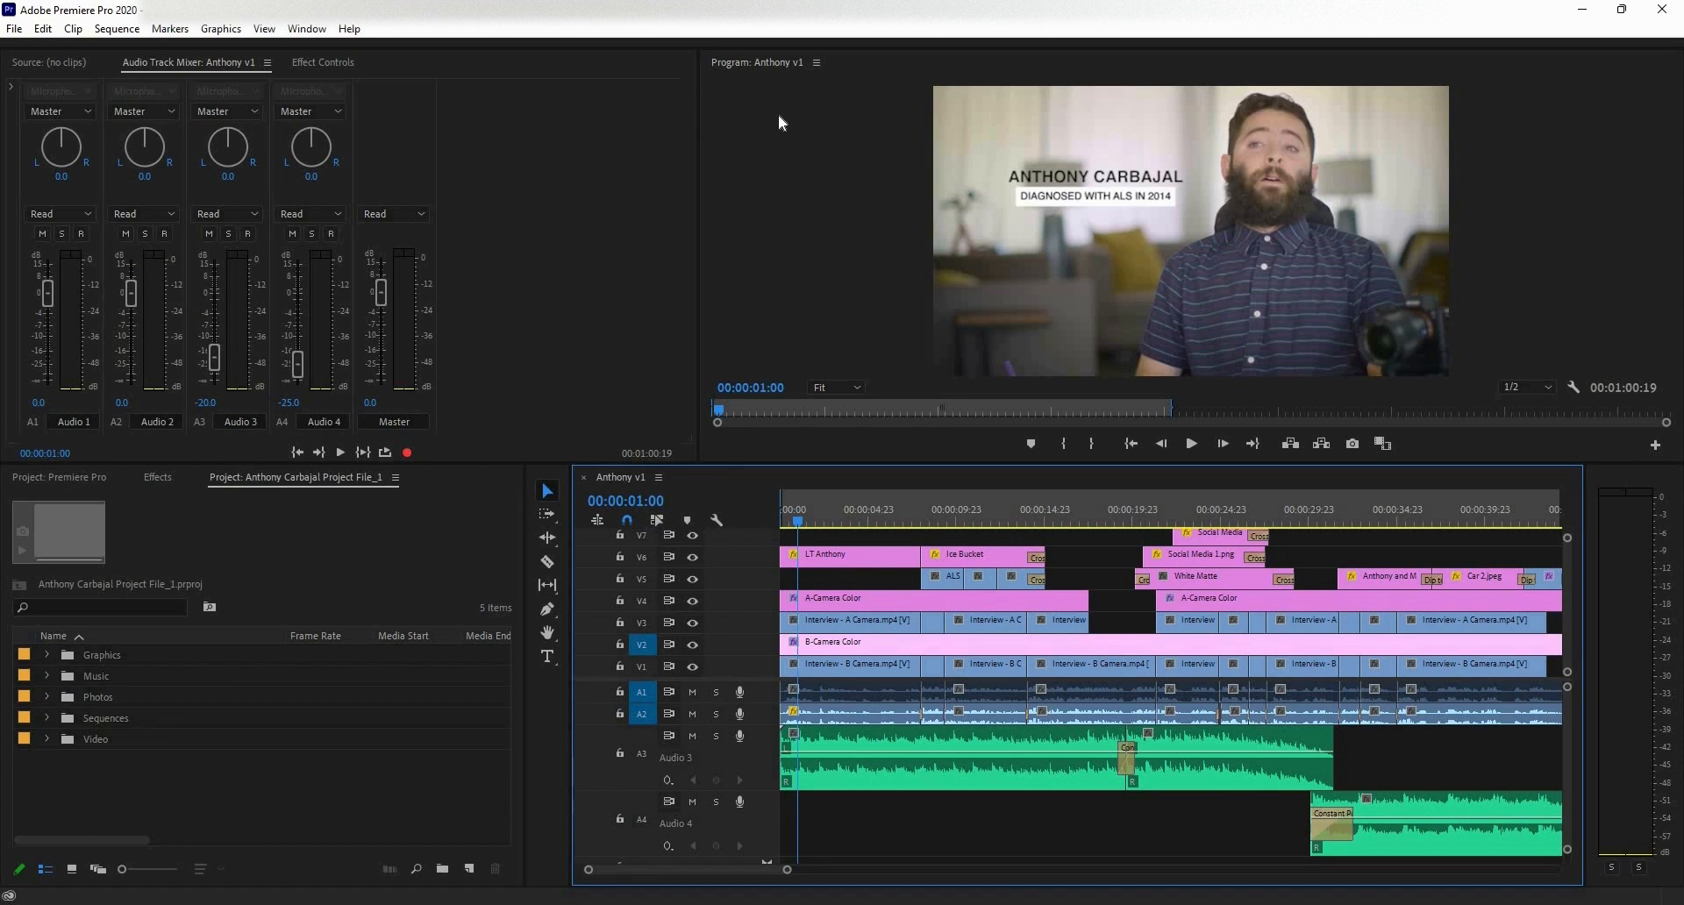
left_click(157, 478)
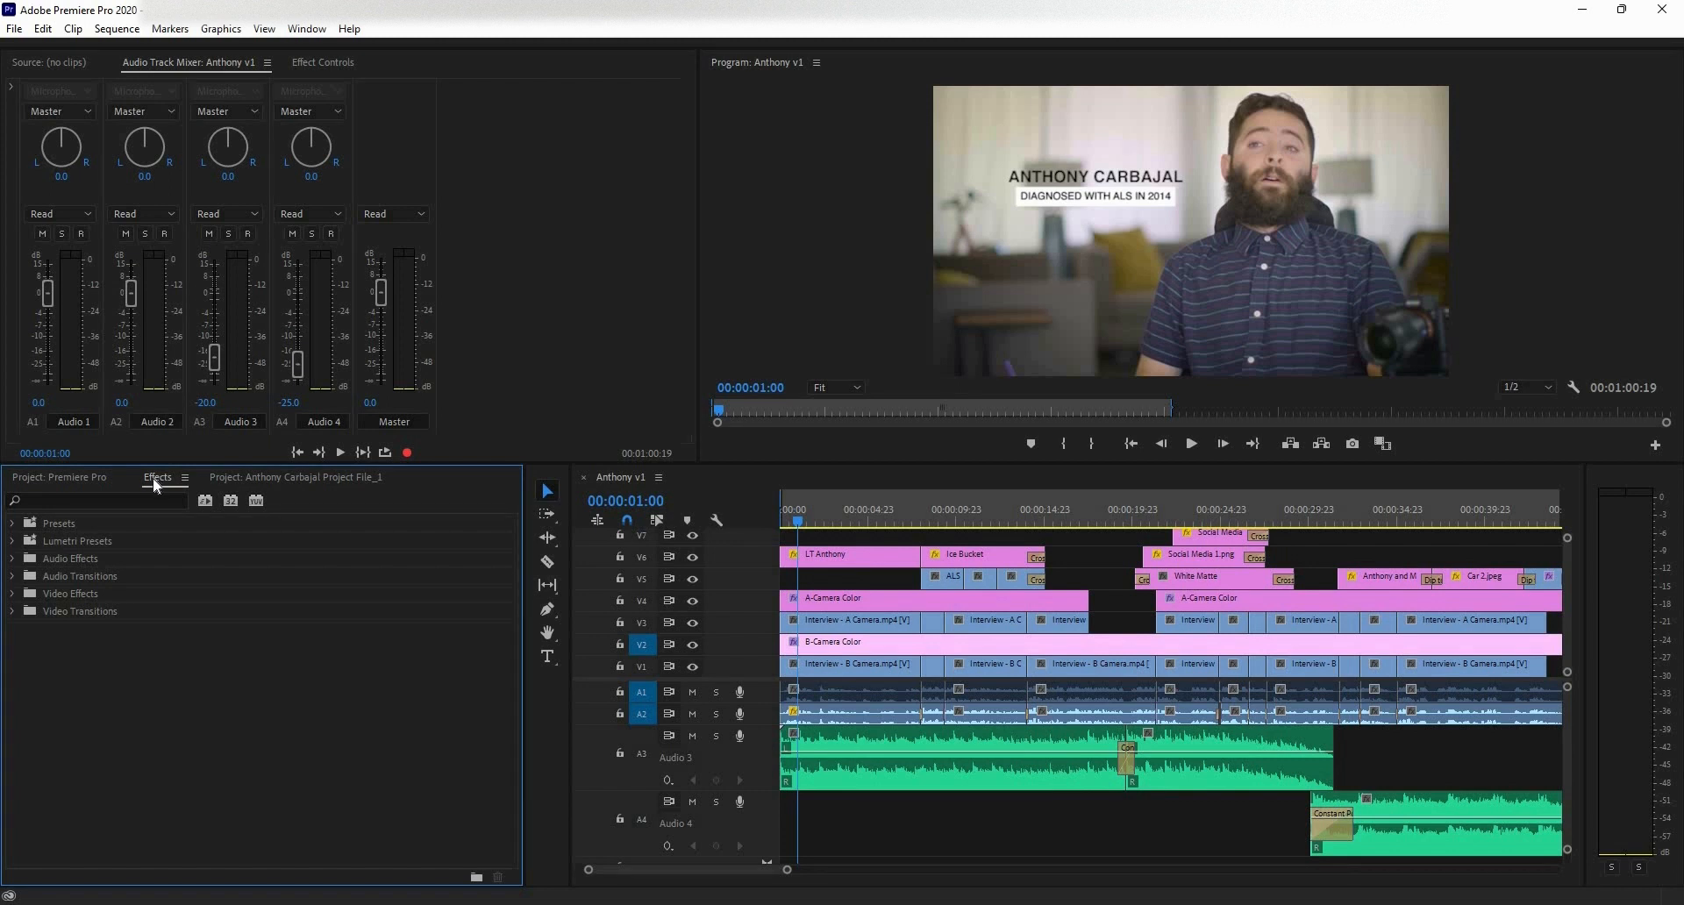
left_click(49, 480)
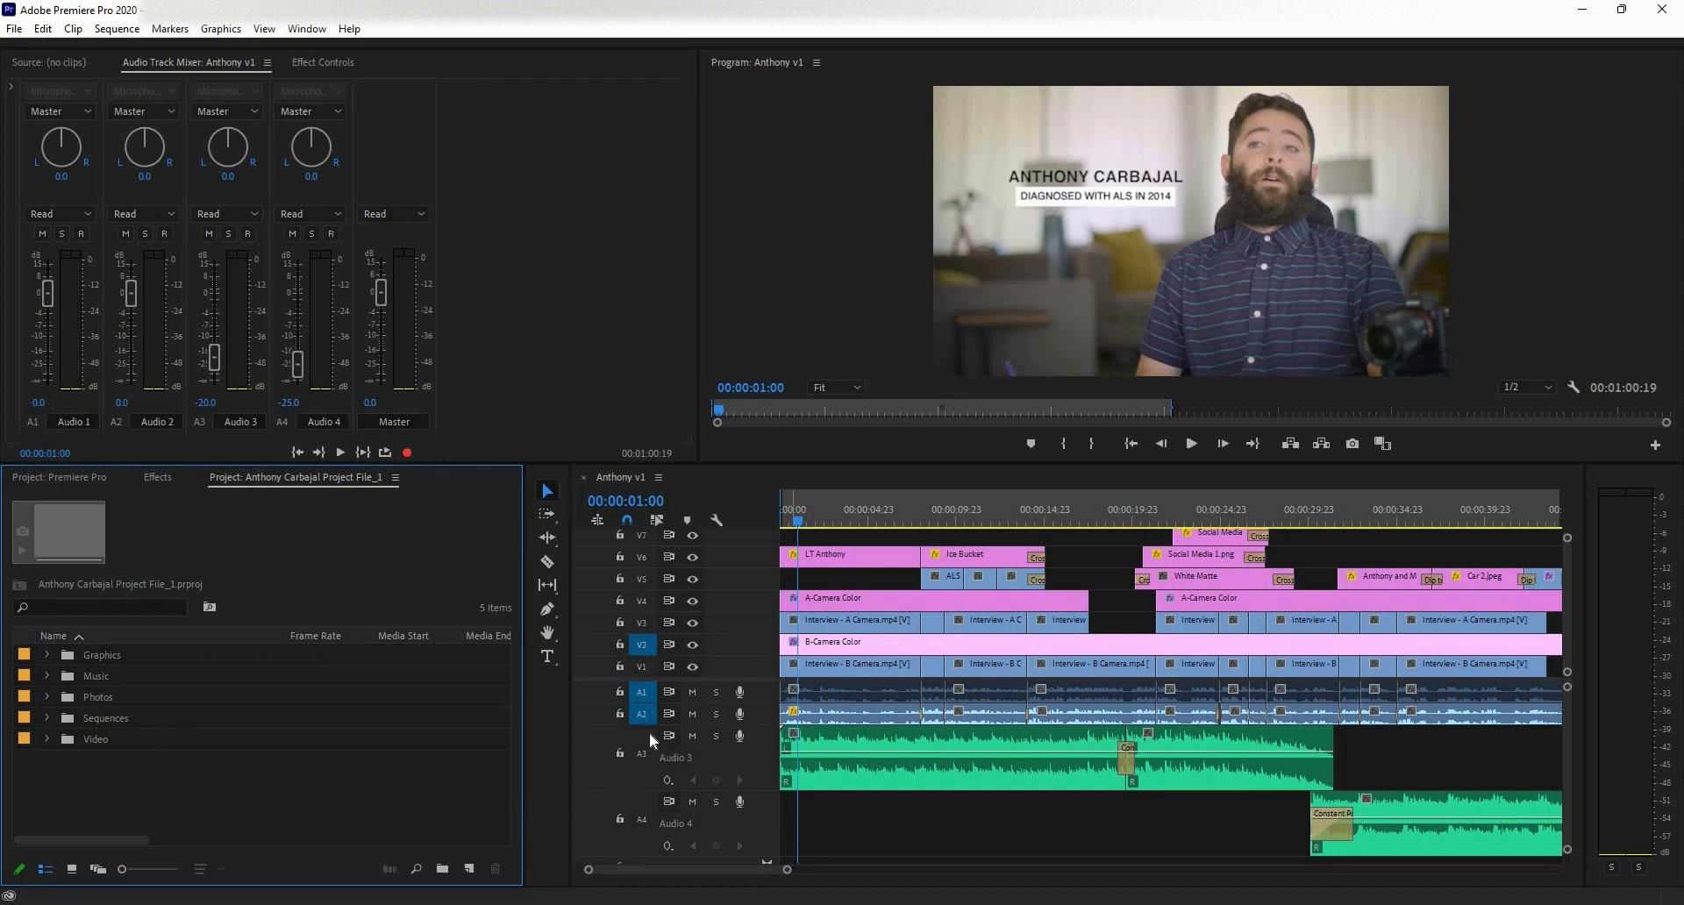
- Target audio tracks A3 and A4, trying out A3's lock and restoring A2's track height after enlarging it
mouse_move(644, 722)
left_mouse_down()
mouse_move(644, 744)
mouse_move(644, 720)
left_mouse_up()
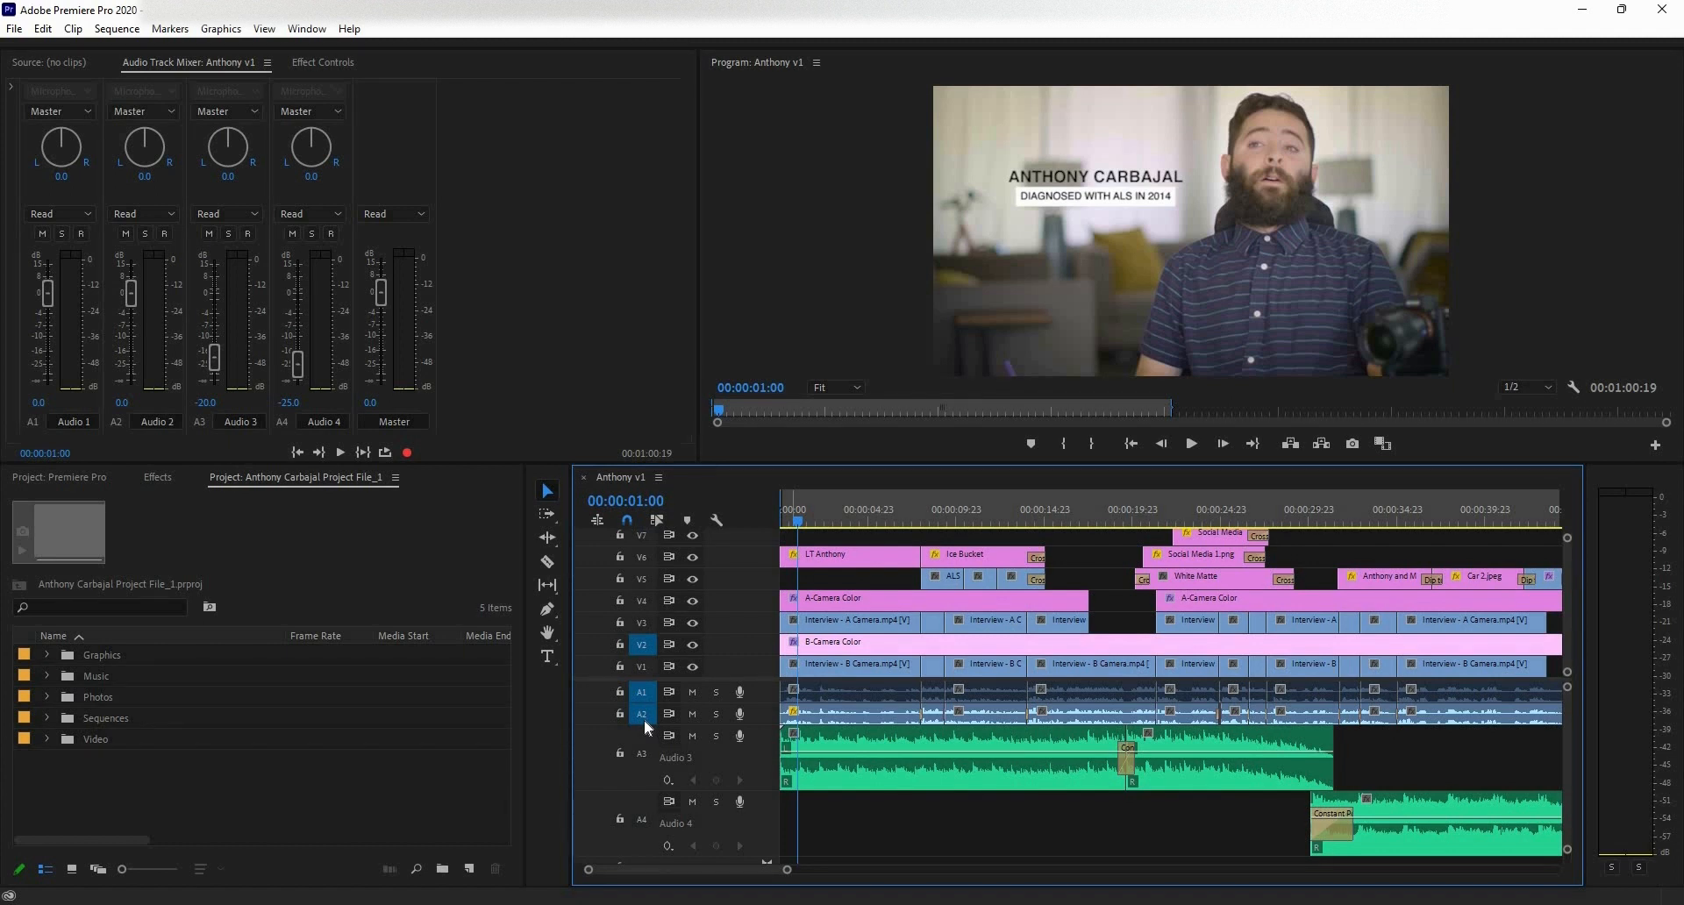
left_click_drag(644, 727, 644, 801)
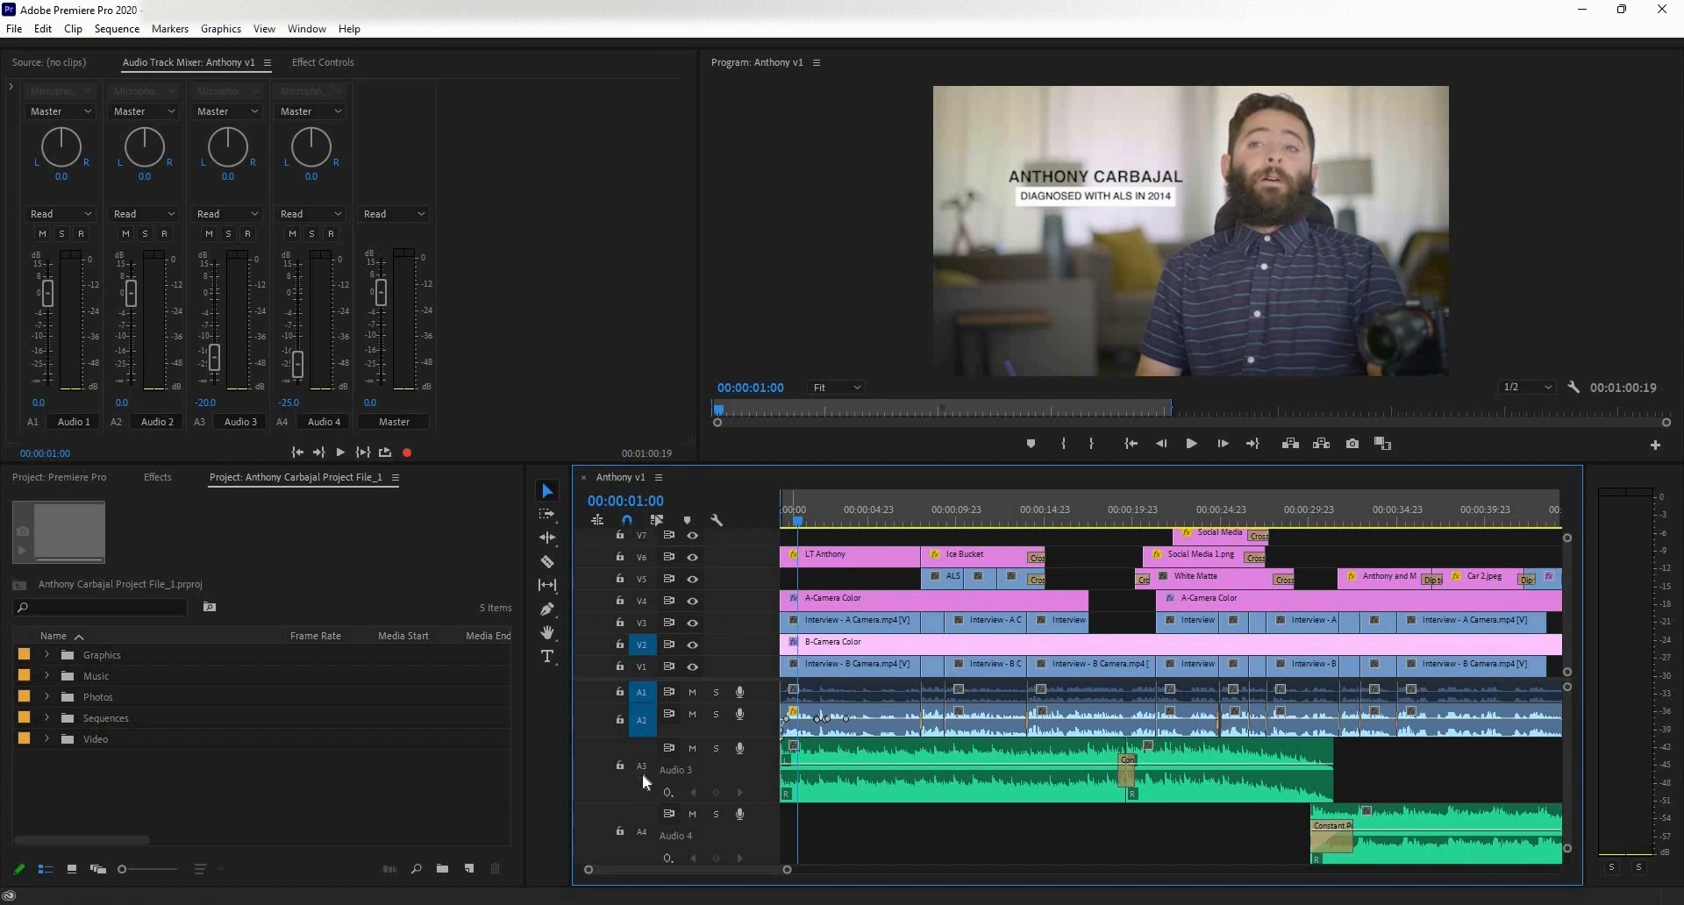
left_click(640, 819)
left_click(618, 786)
left_click(618, 785)
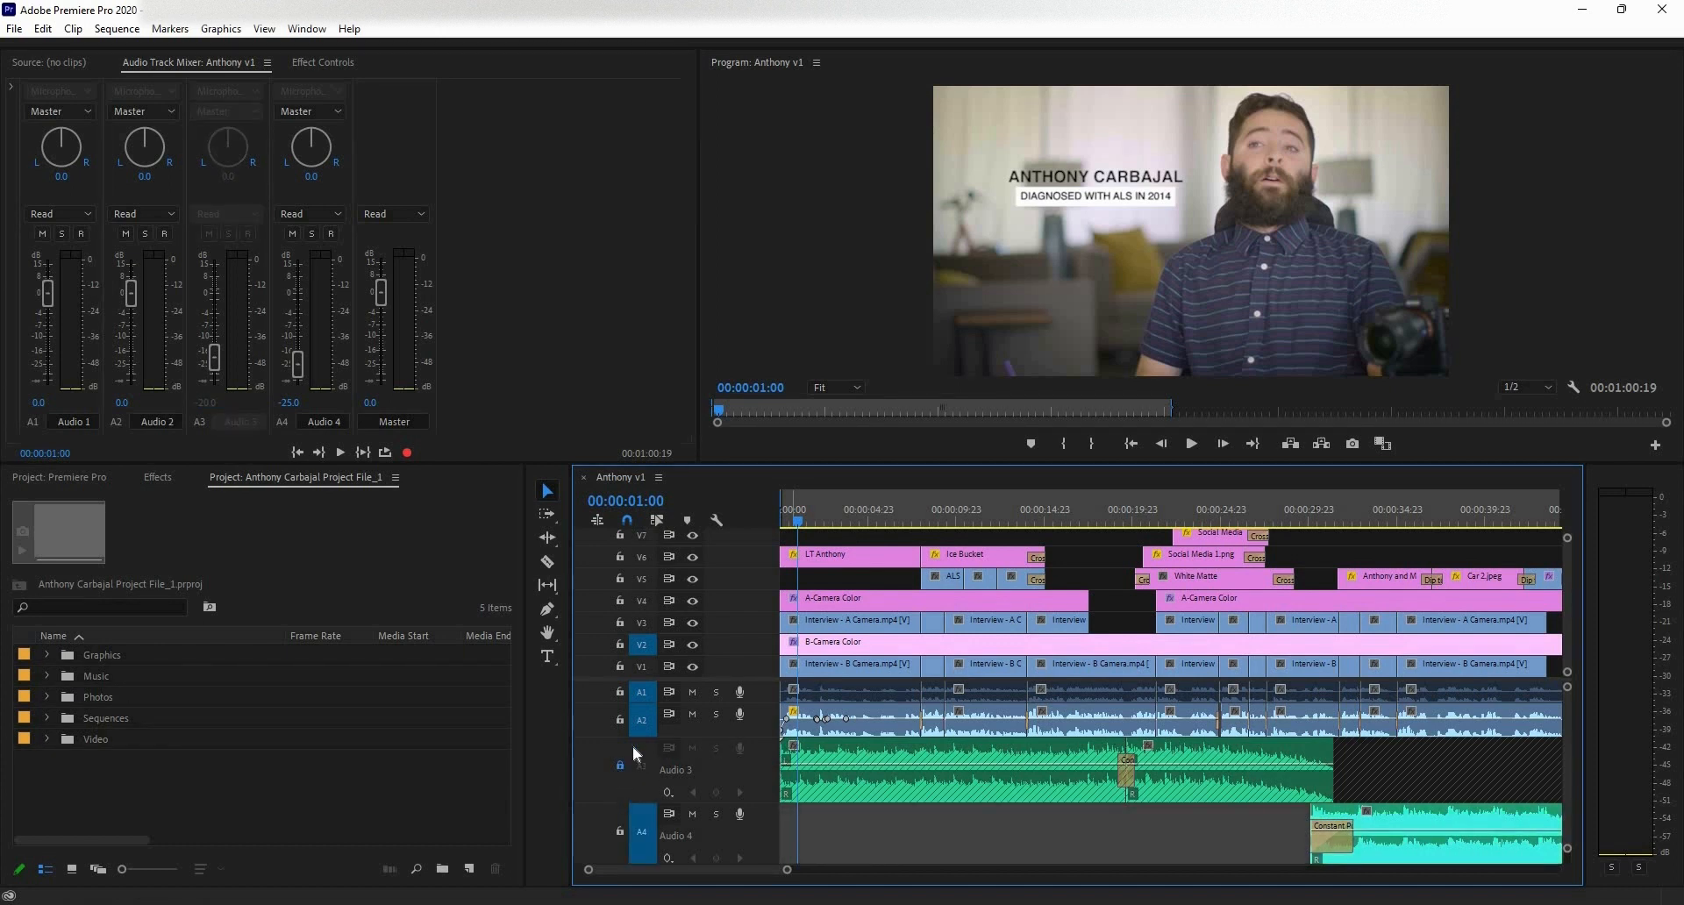
left_click(649, 741)
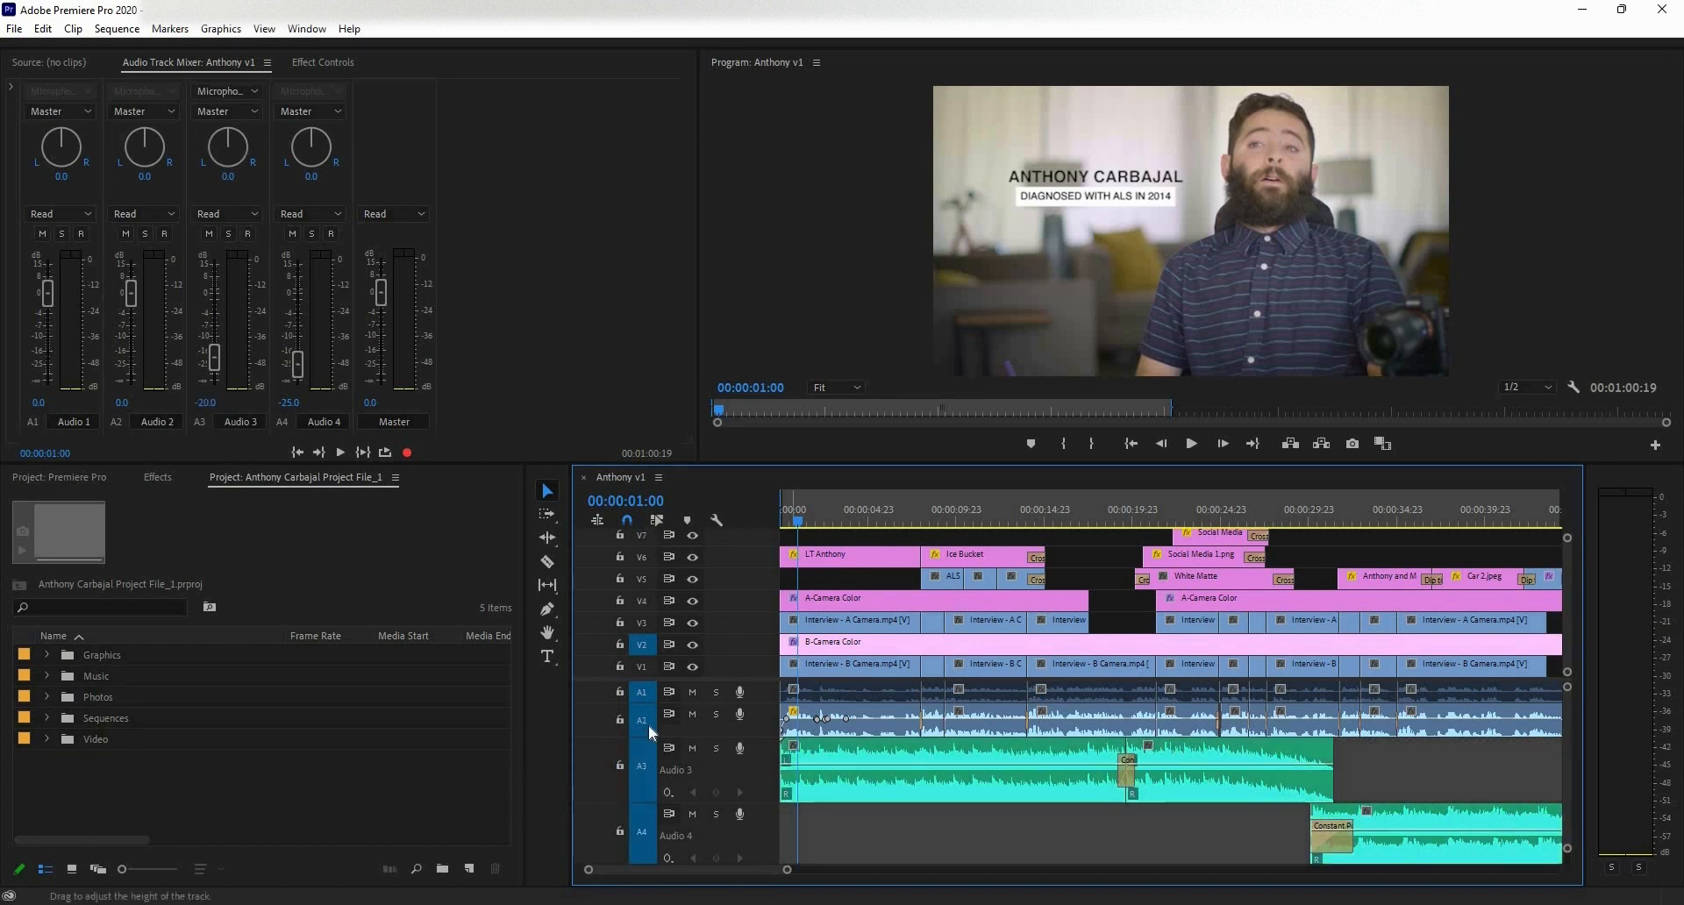
left_click_drag(650, 737, 650, 726)
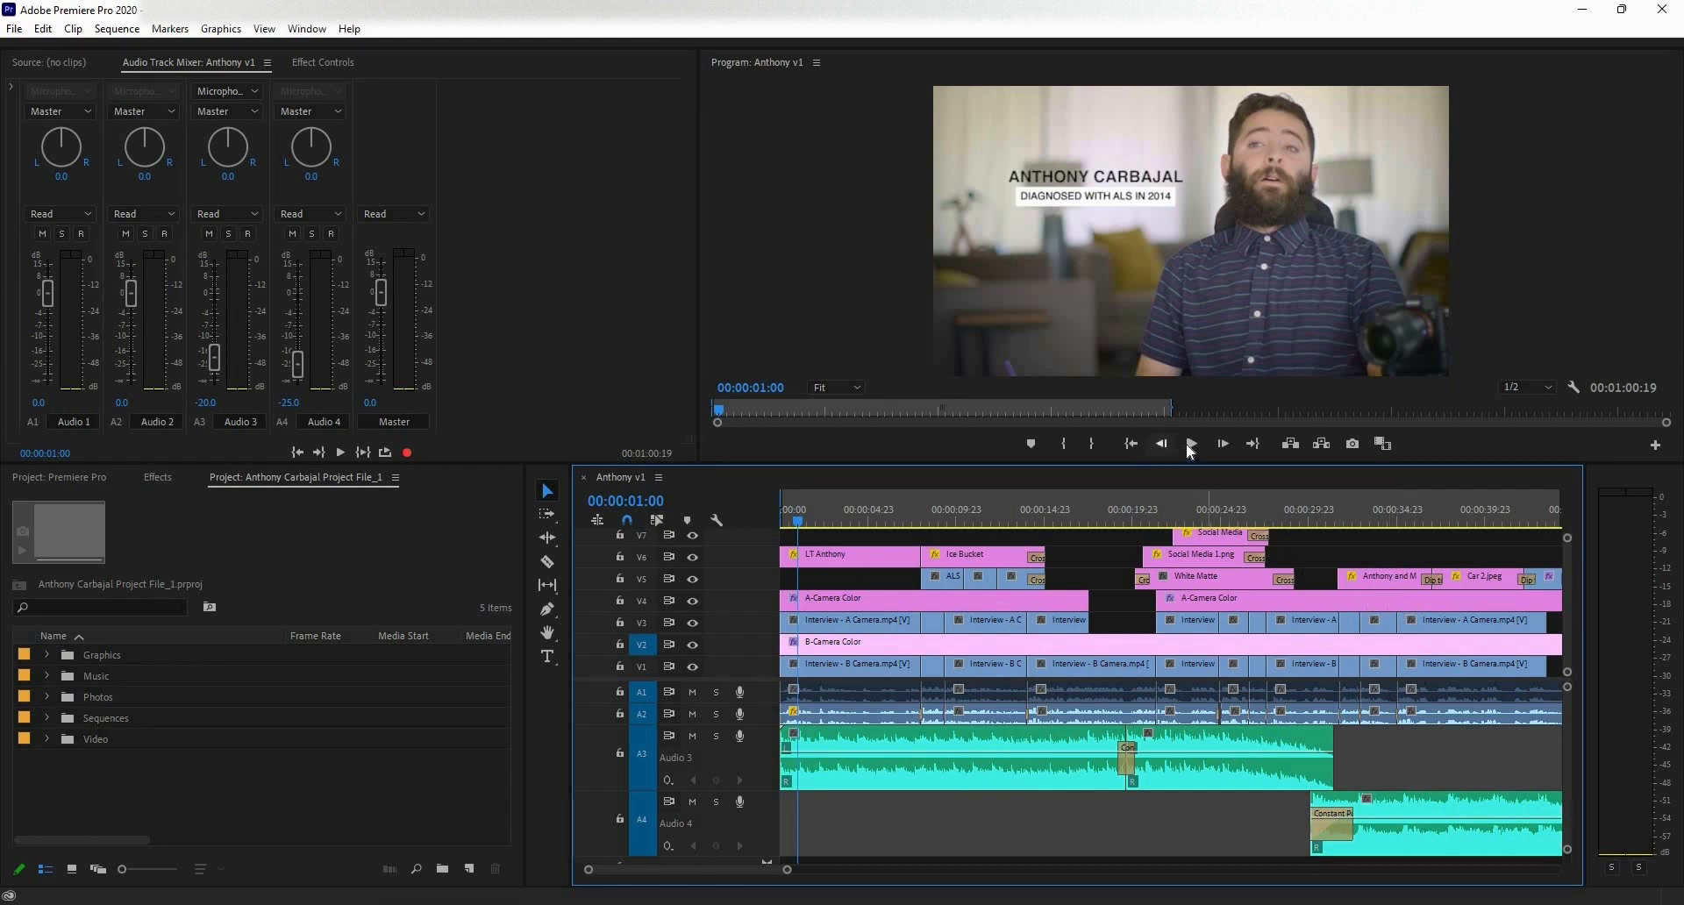
- Play the interview sequence while muting audio tracks A1, A2 and A3, and stop playback
left_click(692, 692)
key("space")
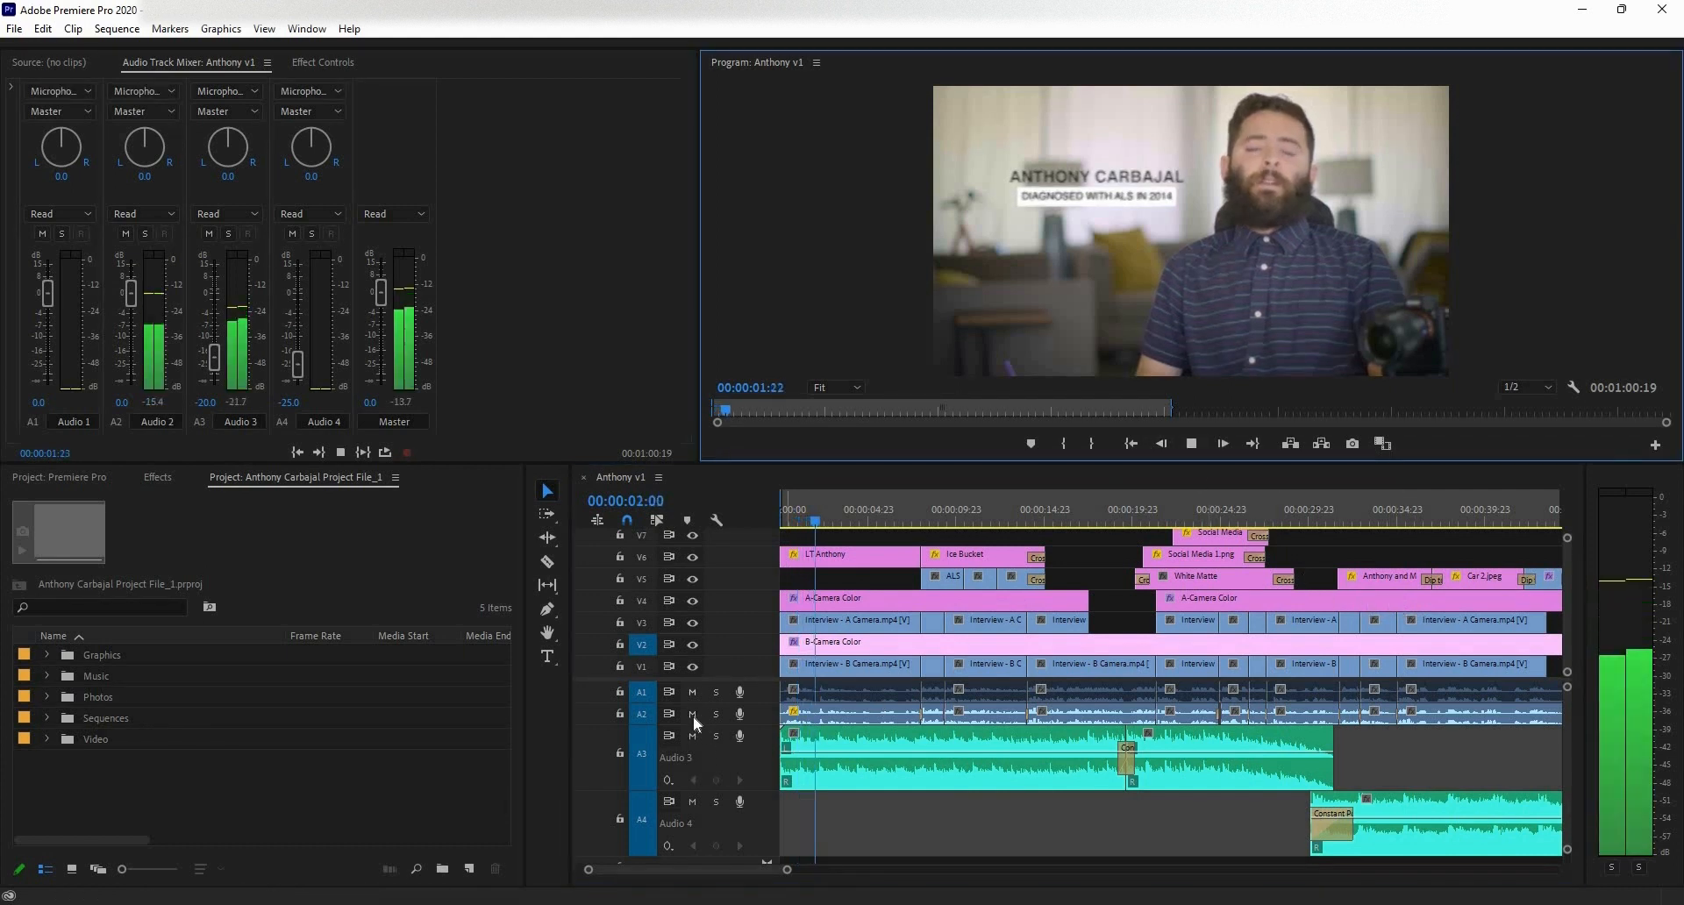
left_click(692, 736)
left_click(693, 714)
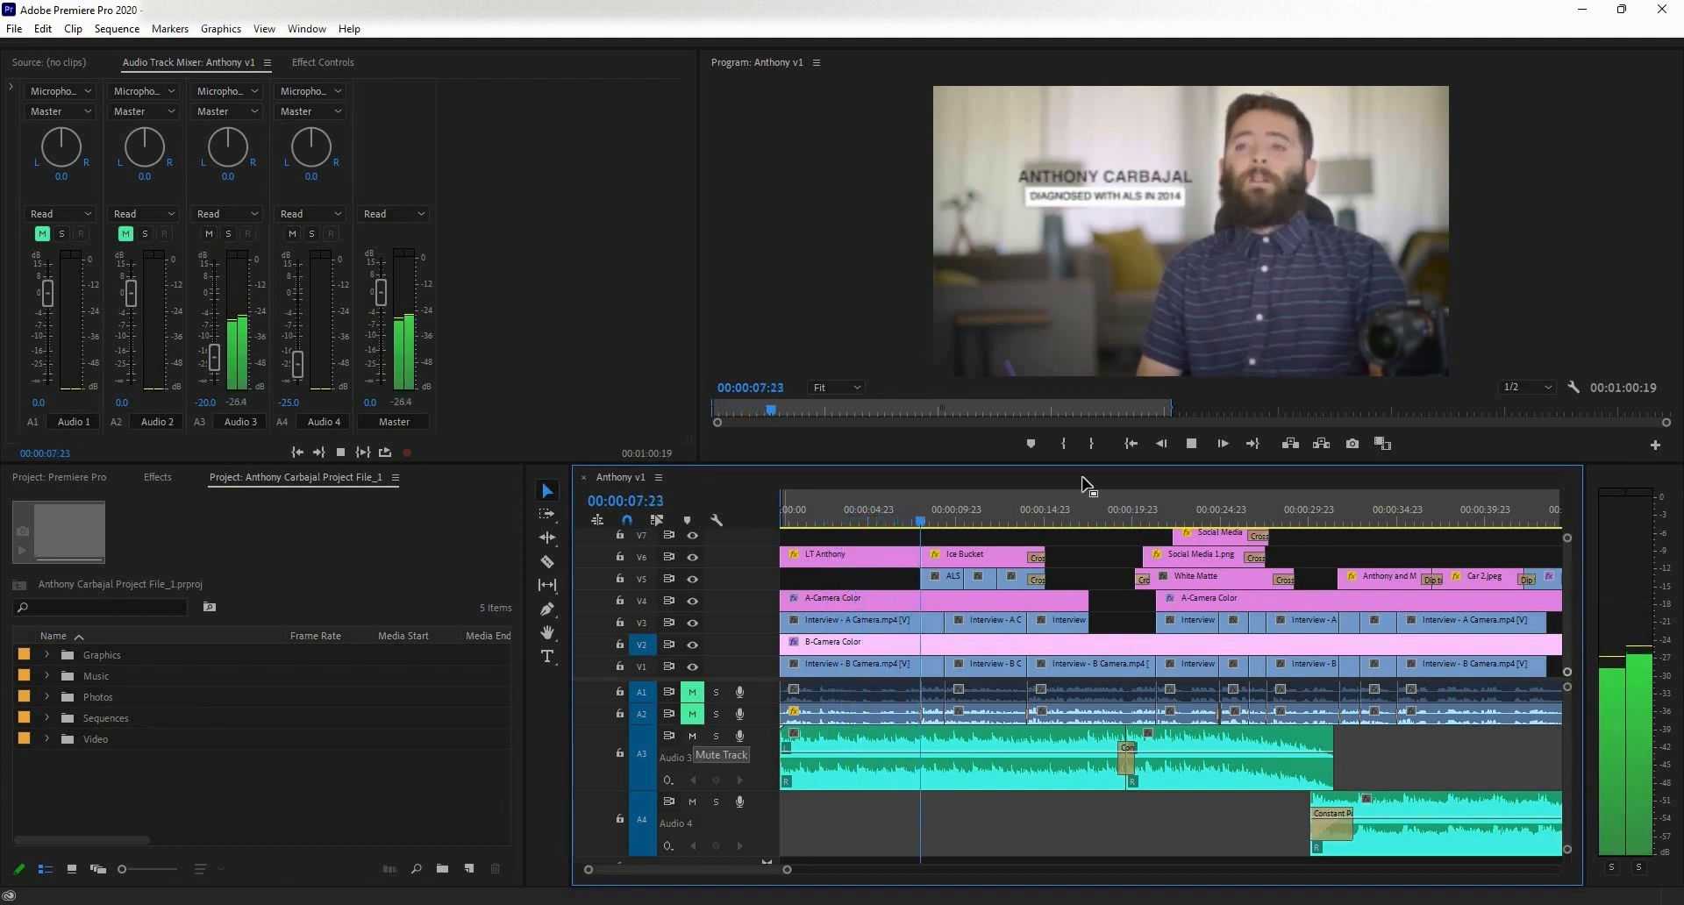
left_click(1192, 445)
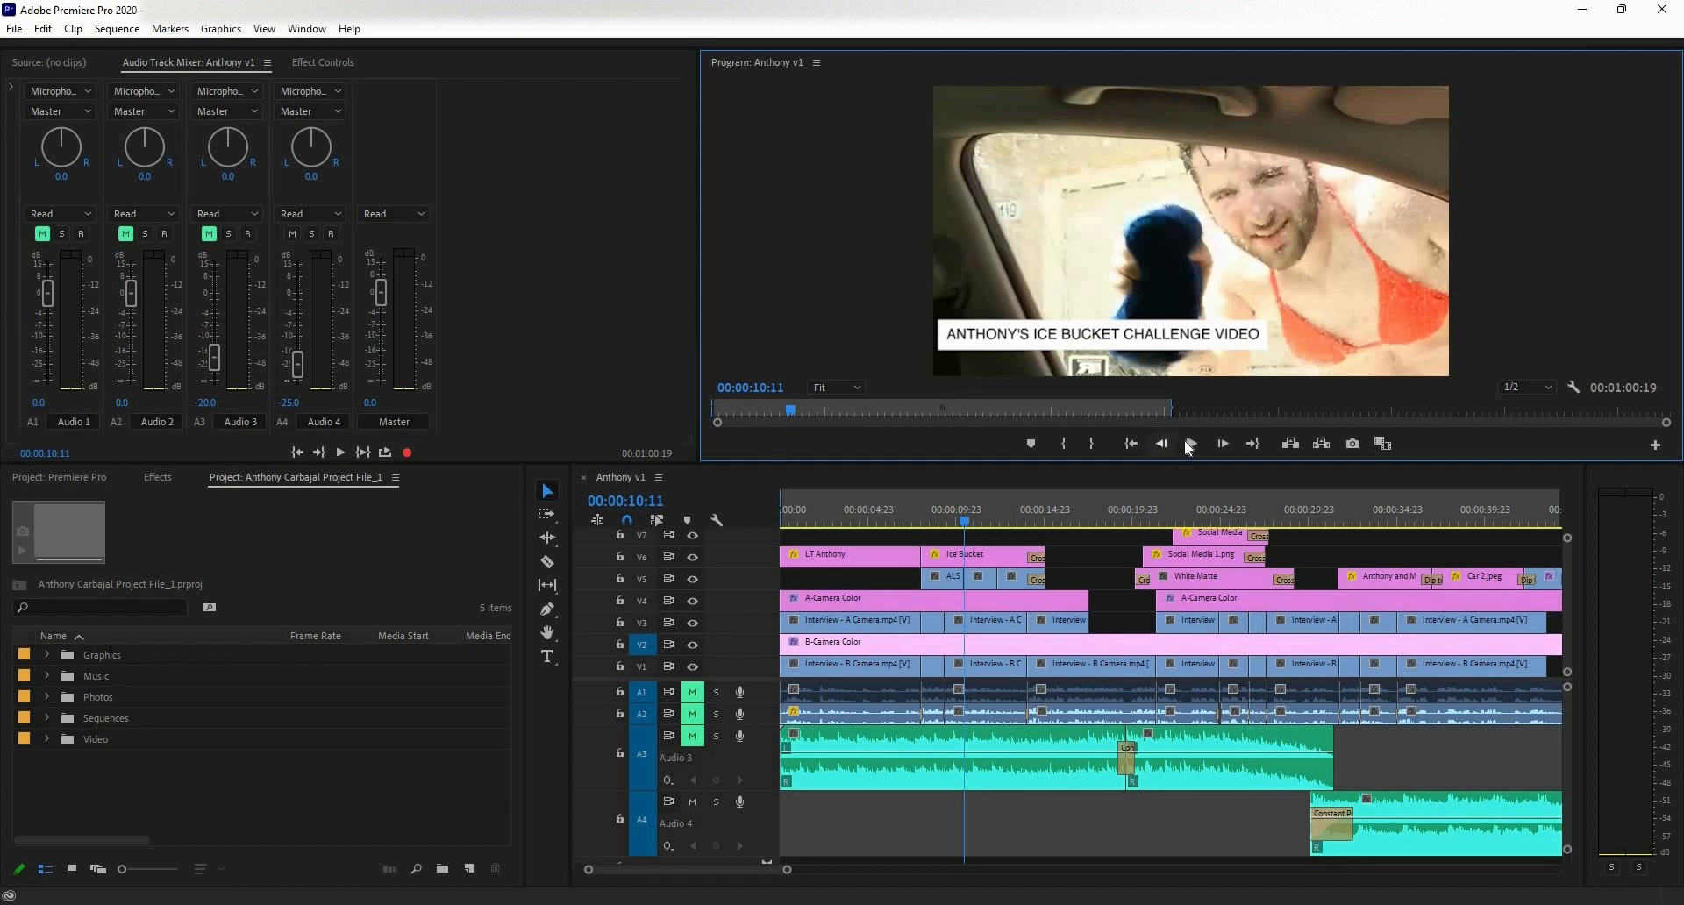
- Unmute audio tracks A1, A2 and A3, and play a short section of the sequence with full sound
left_click(692, 692)
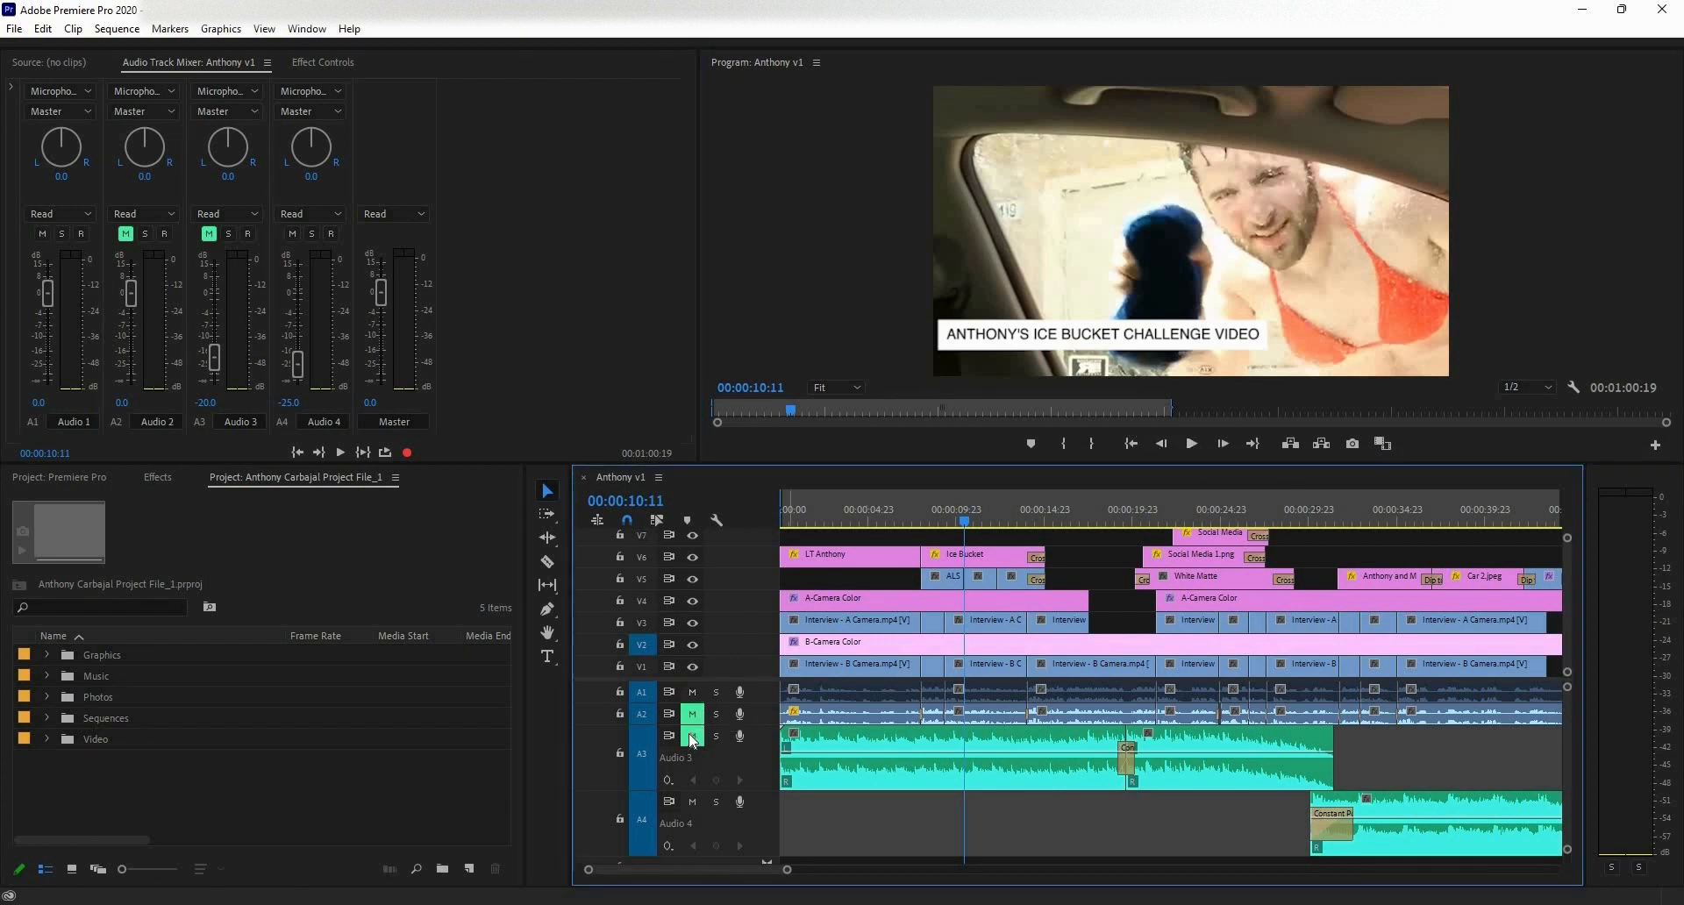
left_click(693, 714)
left_click(692, 737)
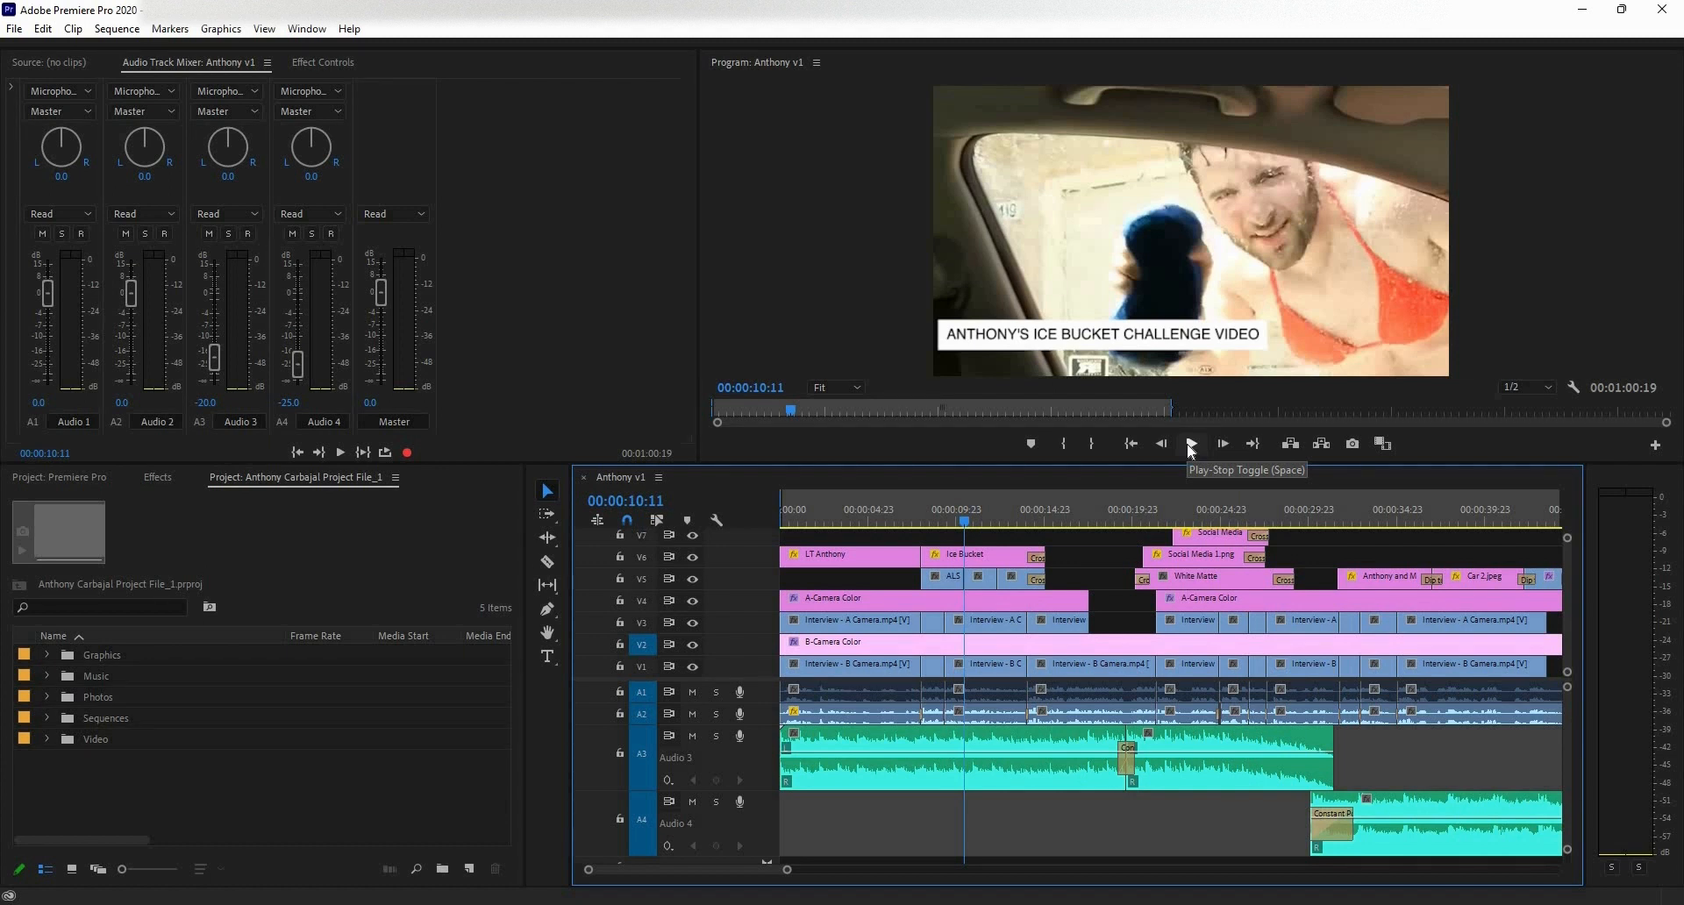
left_click(1192, 444)
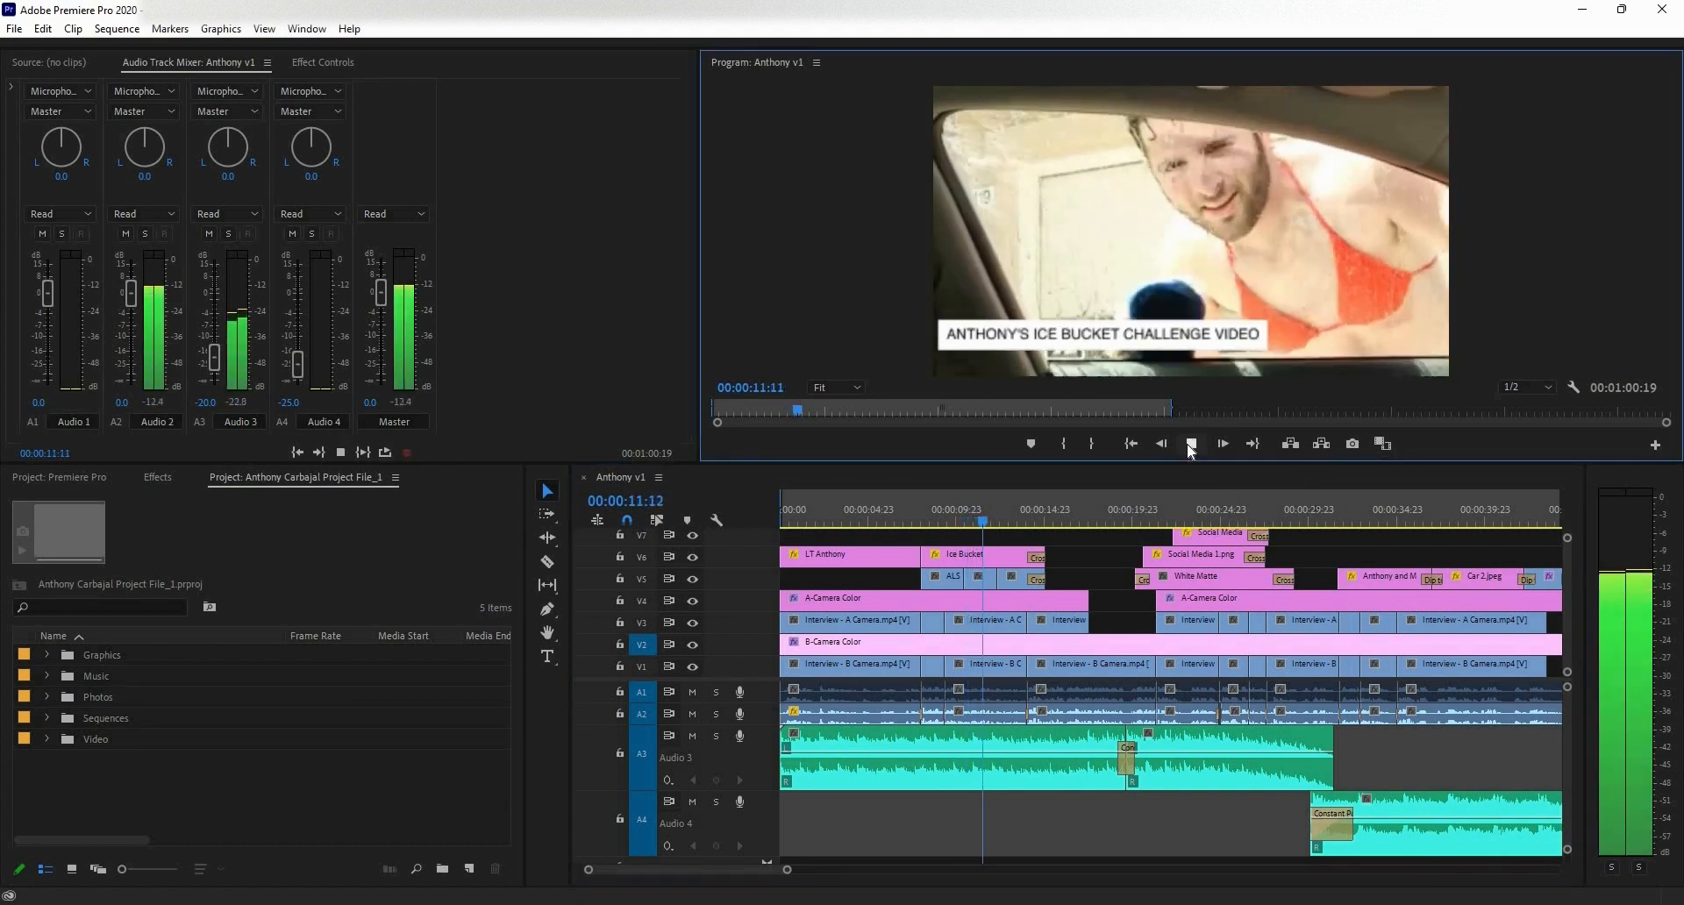
left_click(1191, 444)
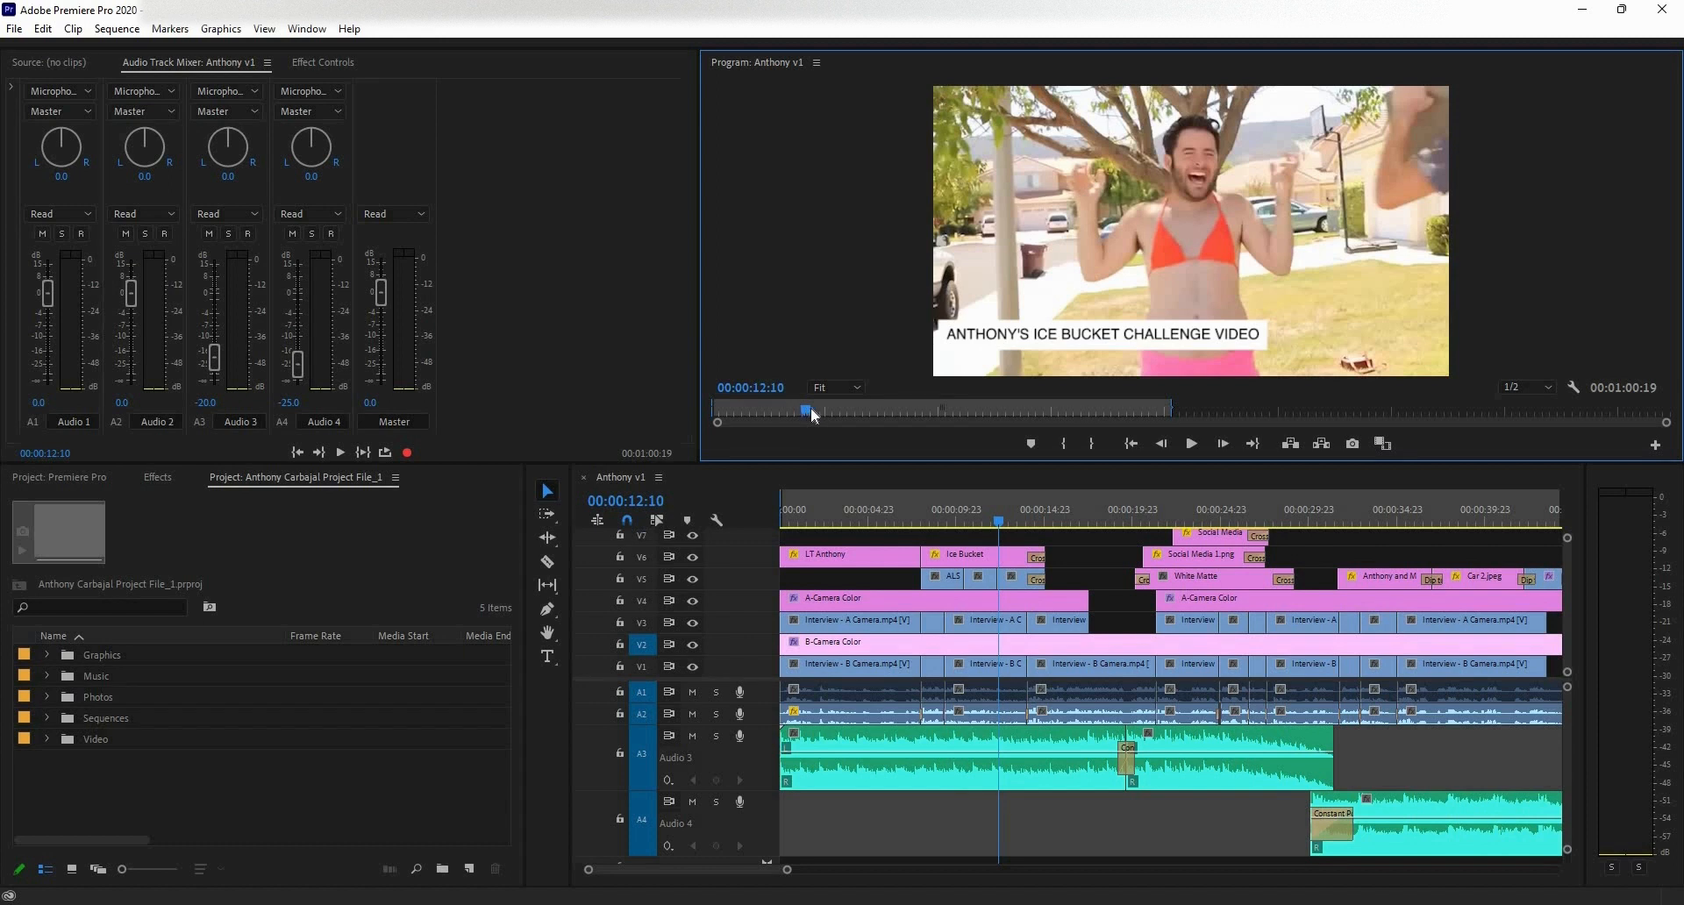
- Move the playhead to 00:00:15:21 in the Program monitor and play a brief stretch of the sequence
left_click_drag(811, 409, 833, 411)
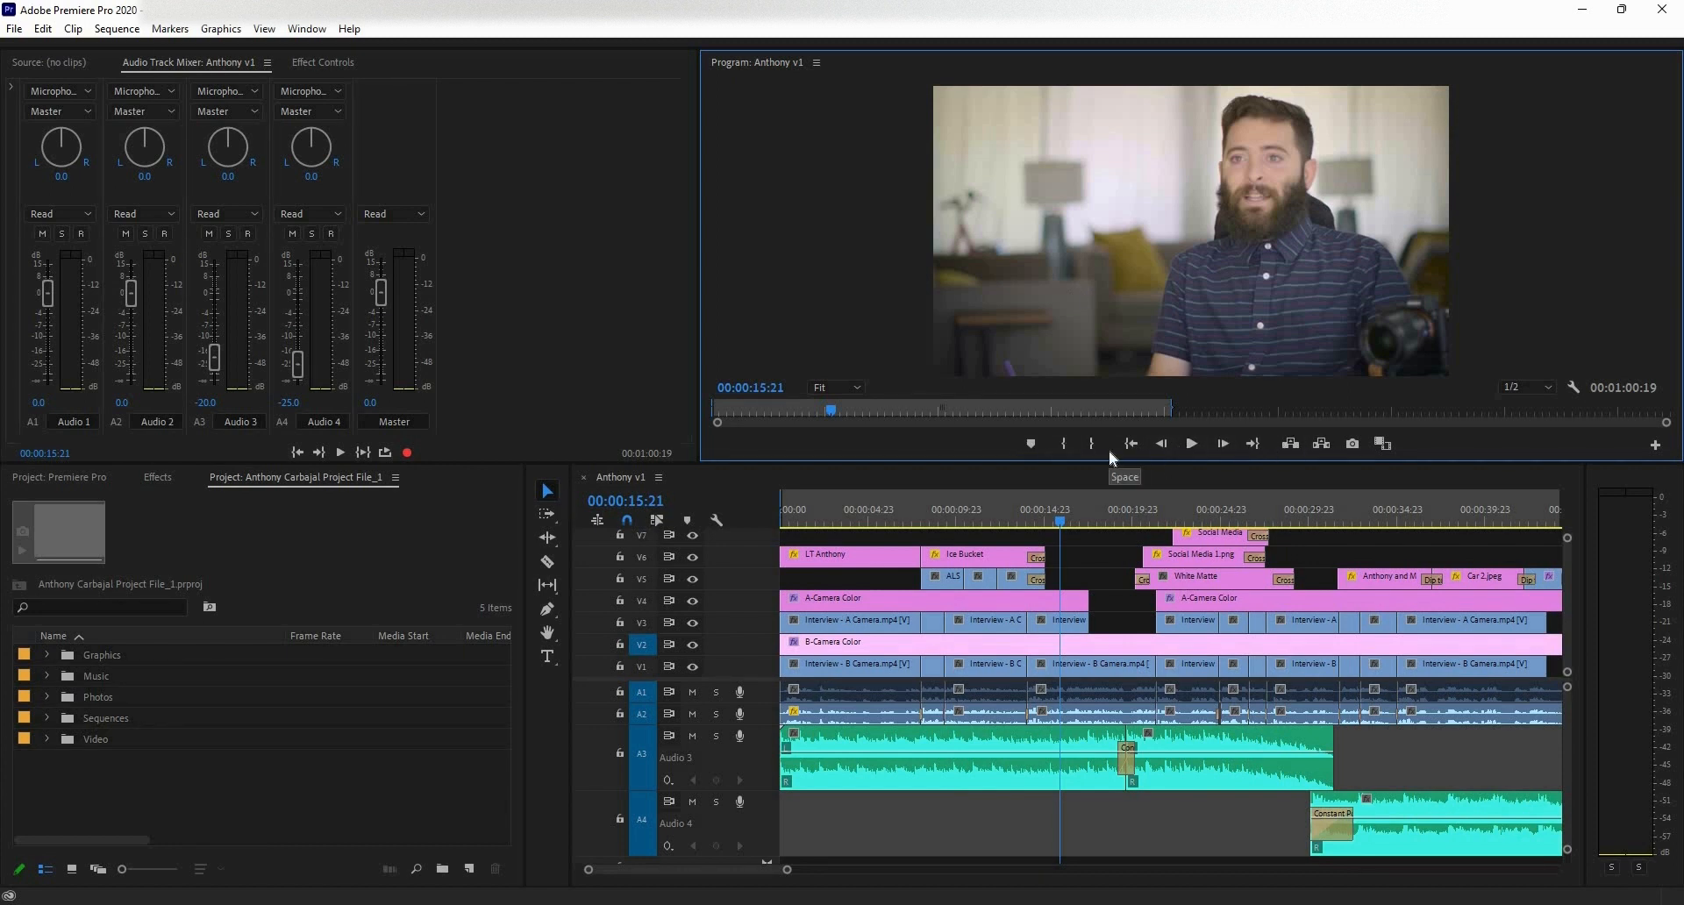
left_click(1191, 444)
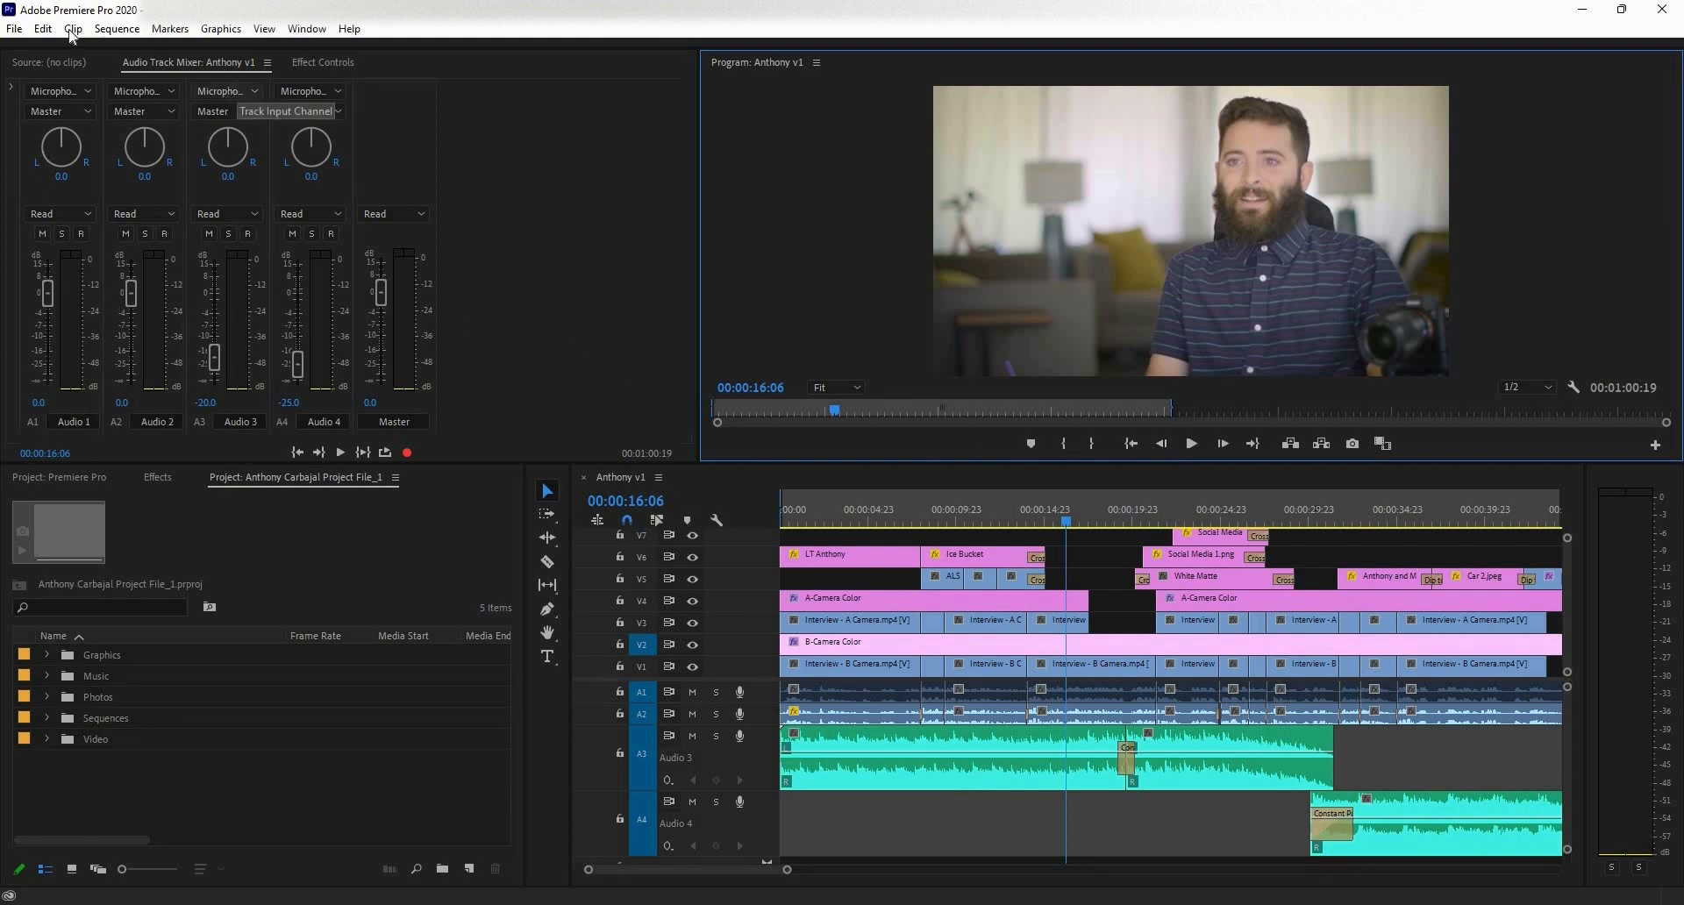
- Preview Interview - A Camera.mp4 from the interview bin and Goodbye Summer.wav from the Music bin in the Source monitor
left_click(72, 62)
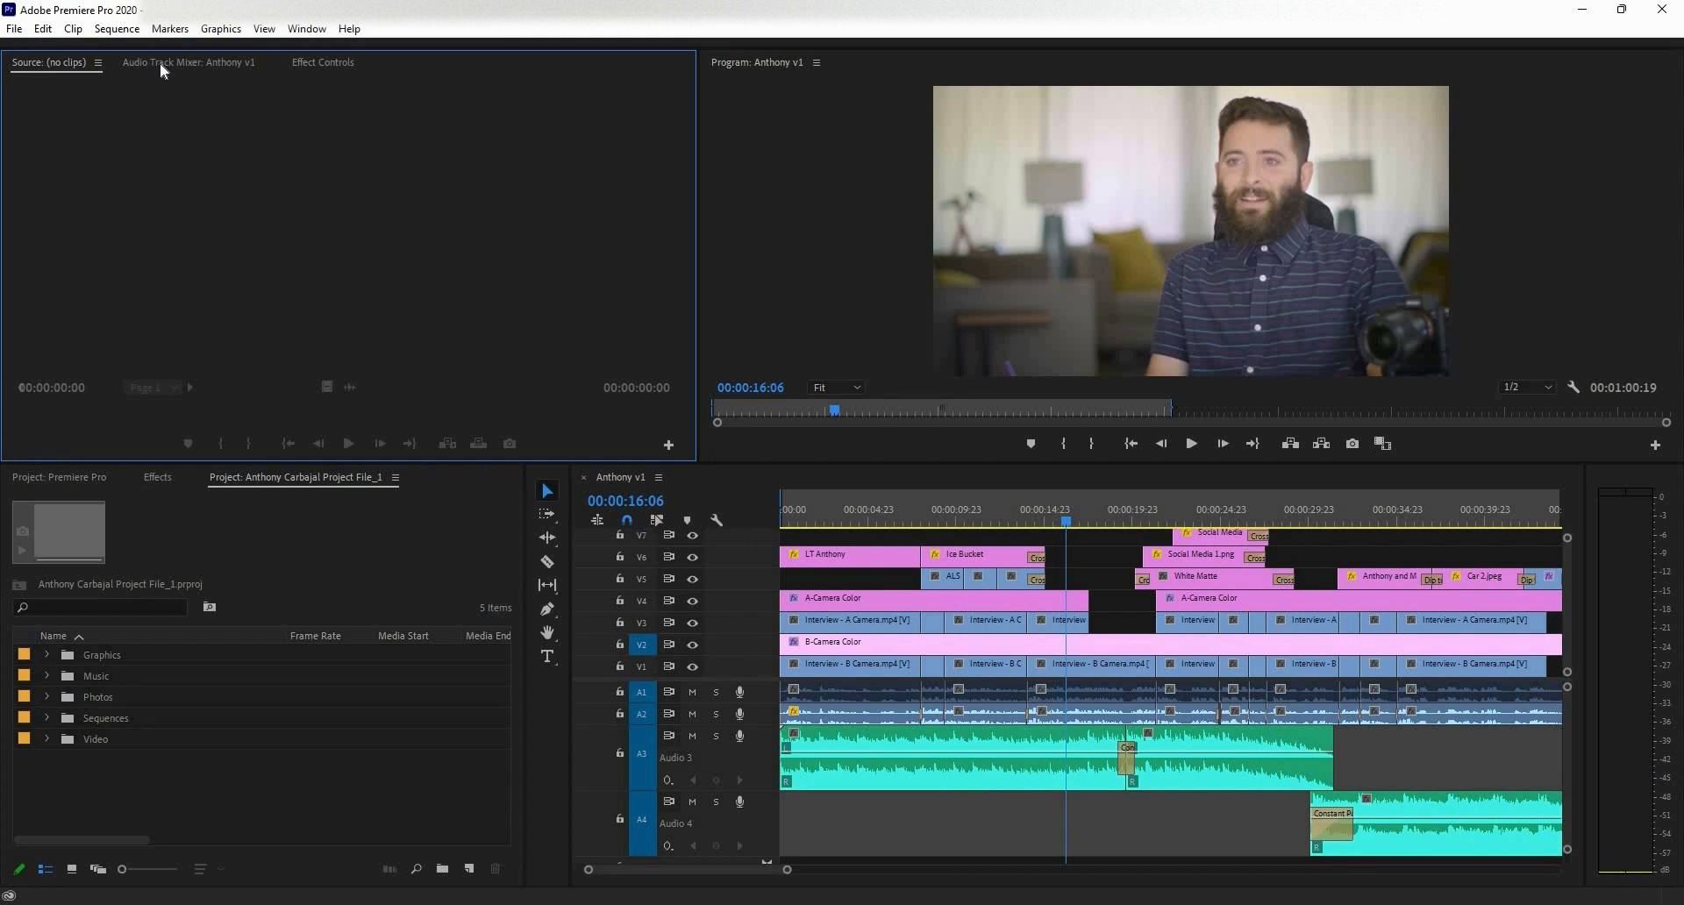
left_click(46, 738)
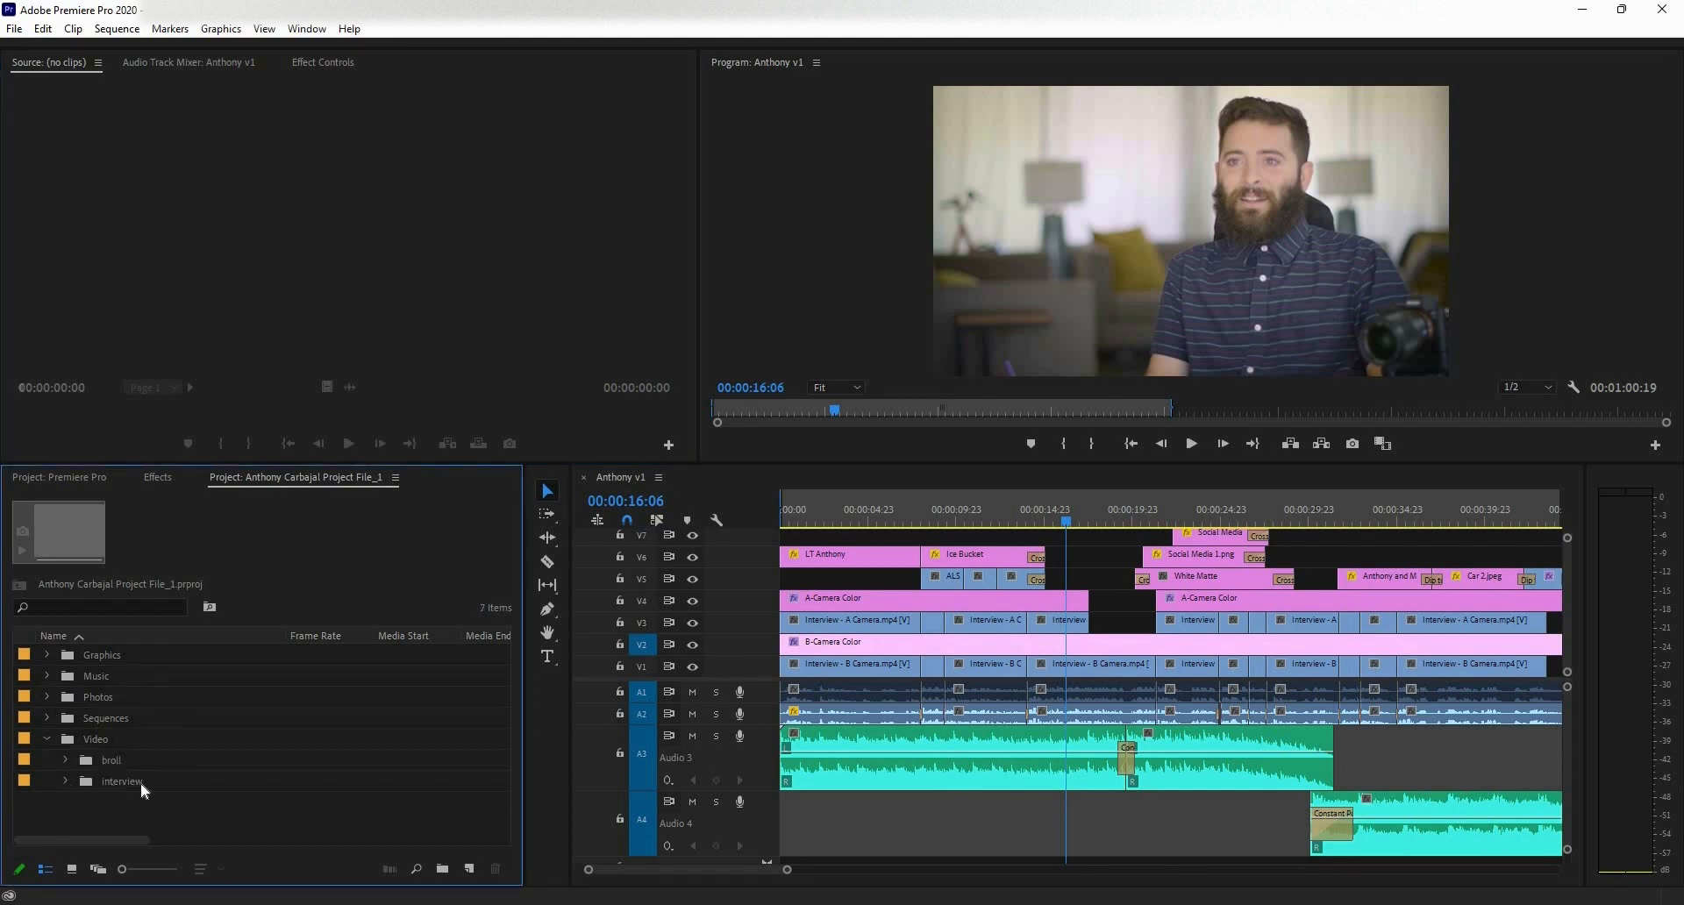
left_click(65, 781)
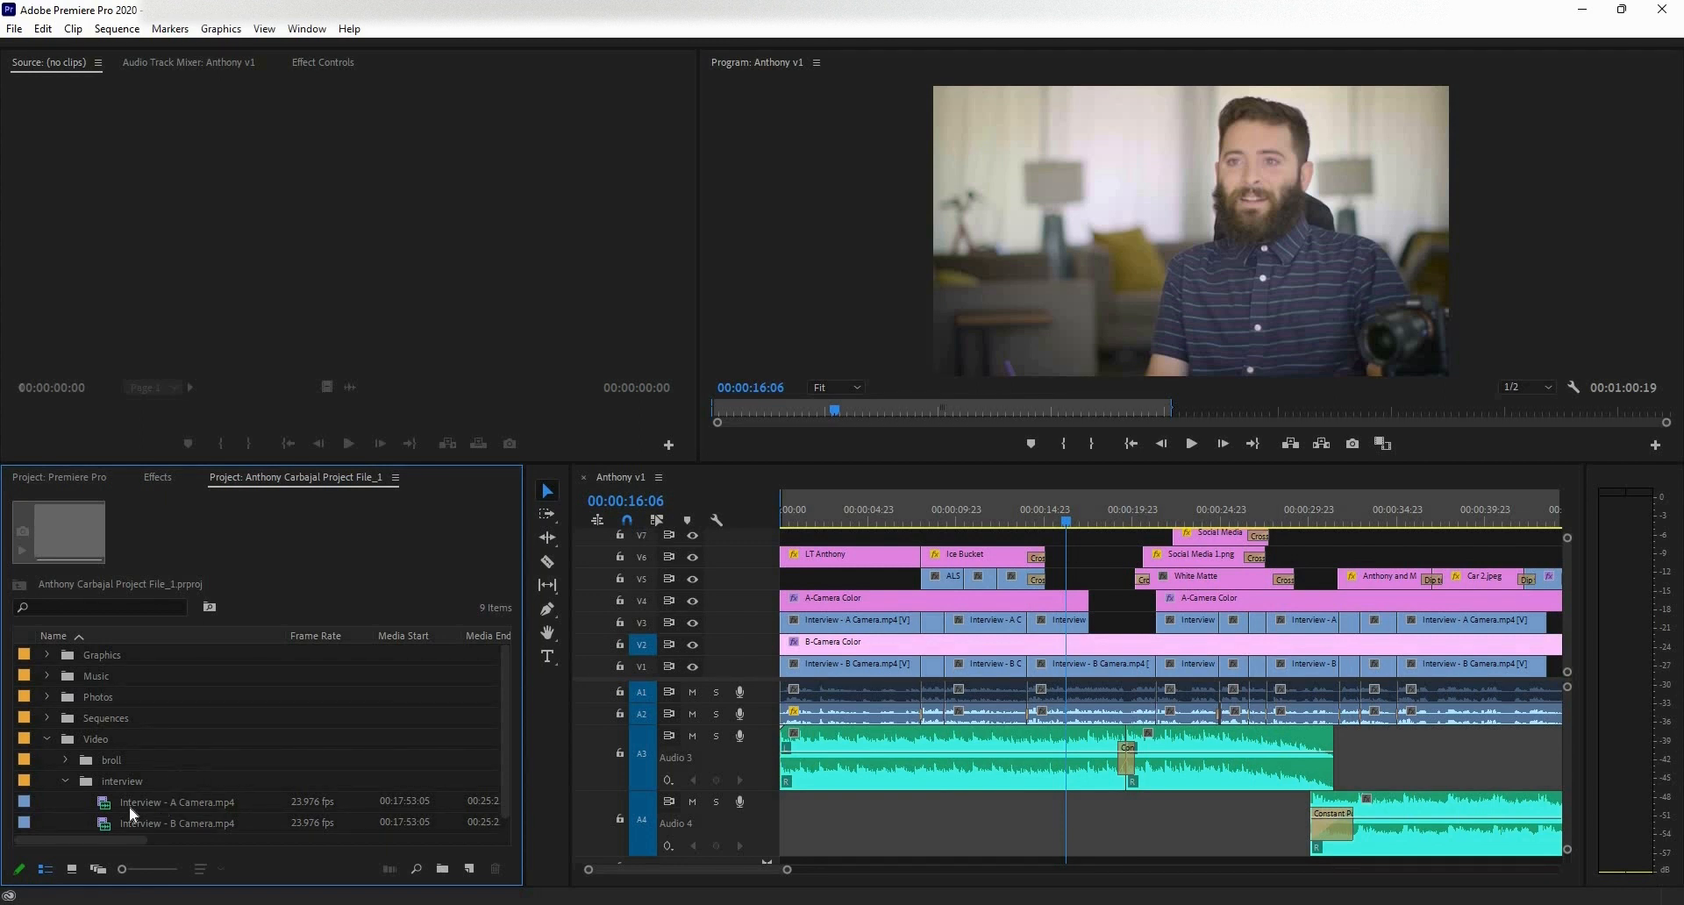
double_click(24, 803)
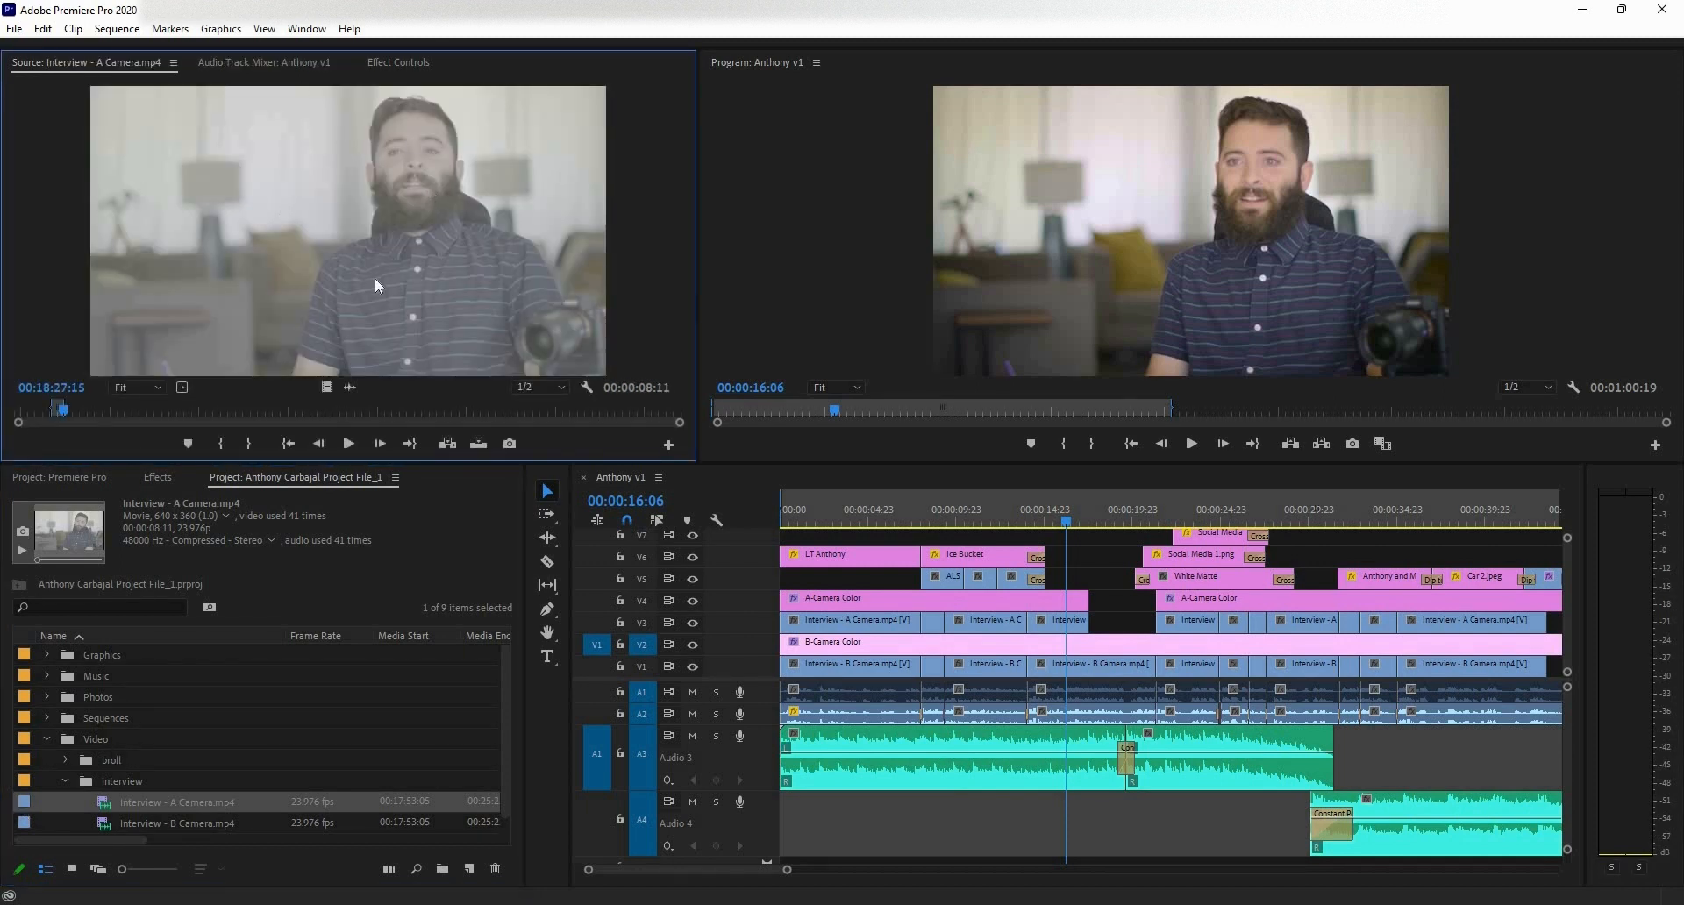
left_click(47, 676)
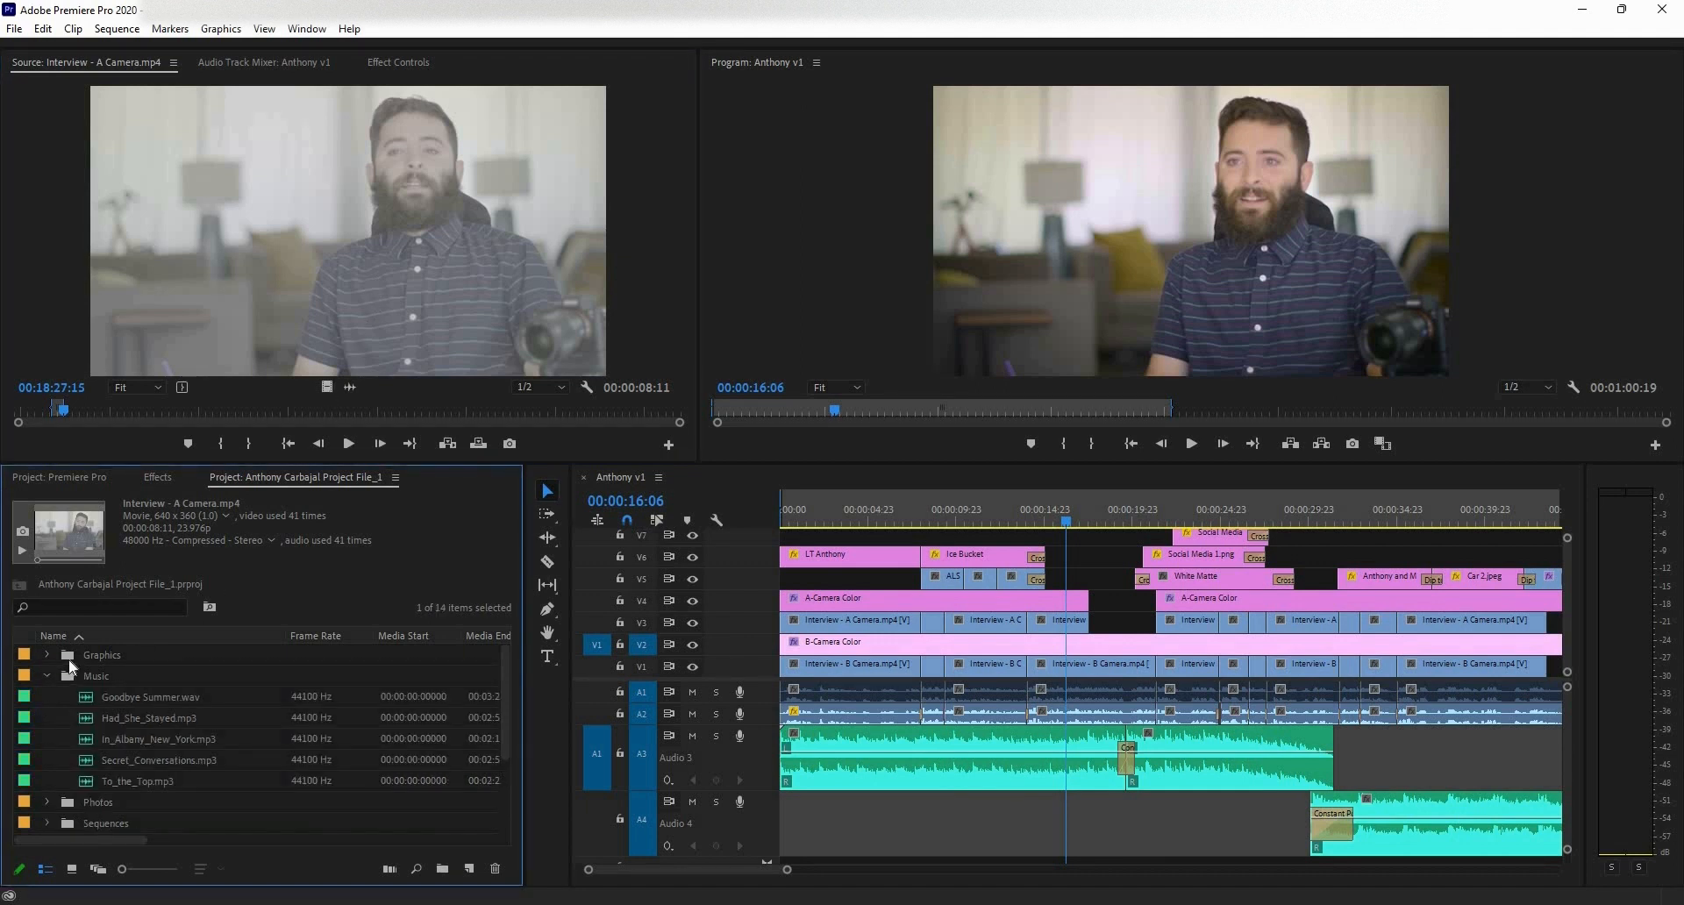
double_click(23, 702)
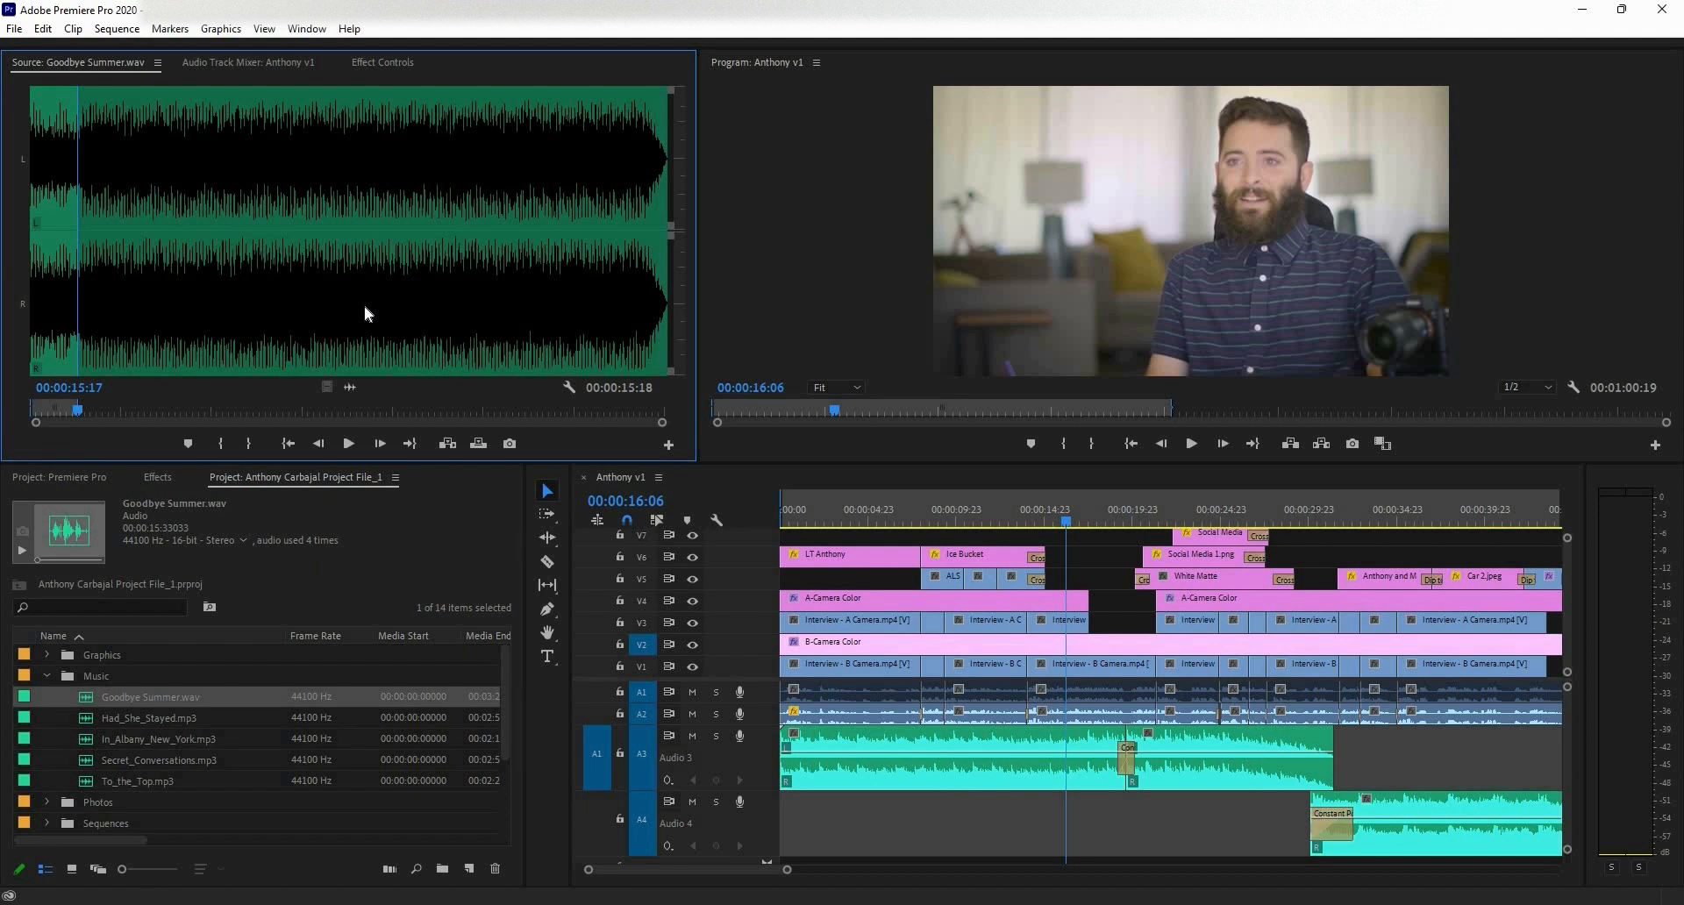
- Examine the effect settings of Goodbye Summer.wav and of the B-Camera Color and first A-Camera Color adjustment clips
left_click(368, 64)
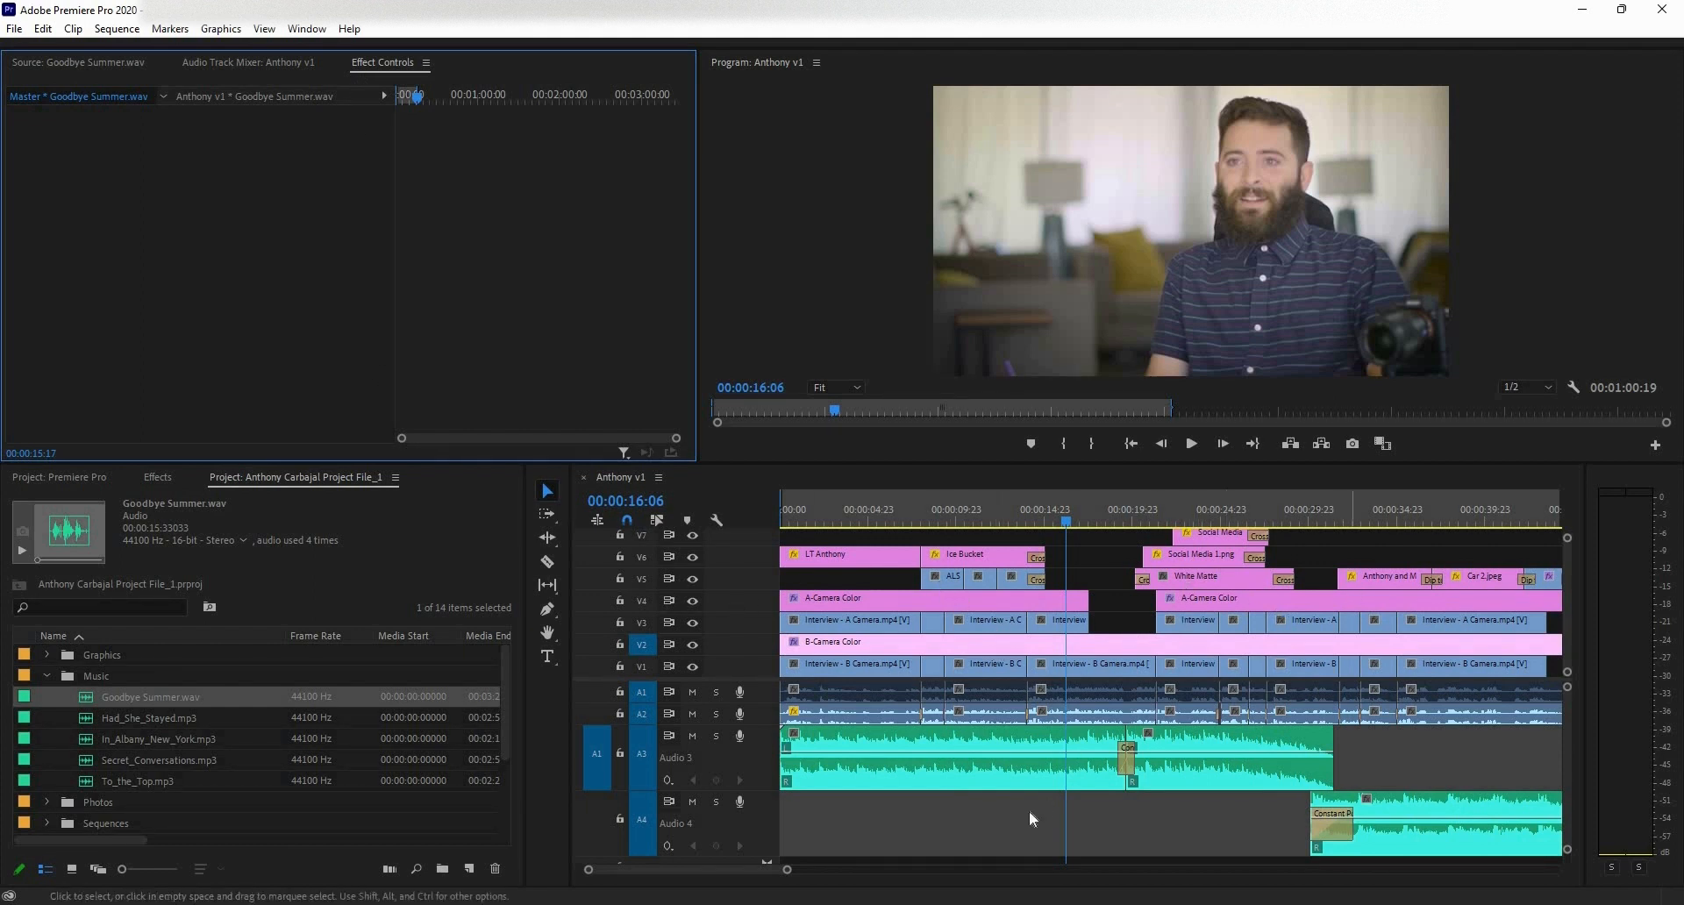
left_click(907, 647)
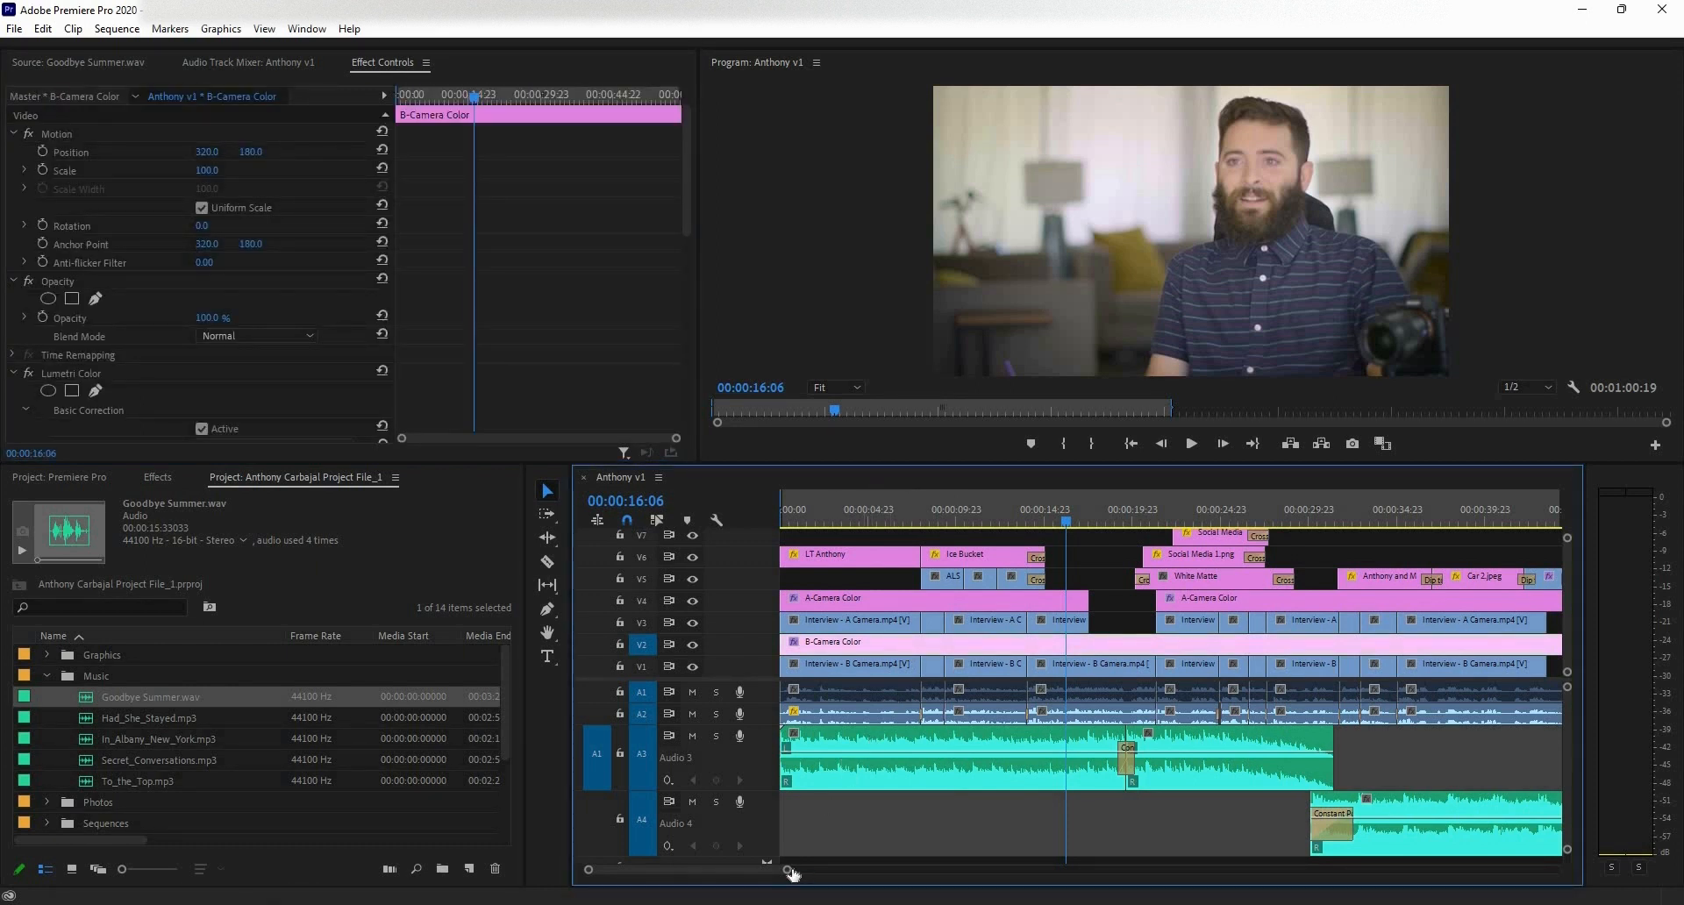
key("minus")
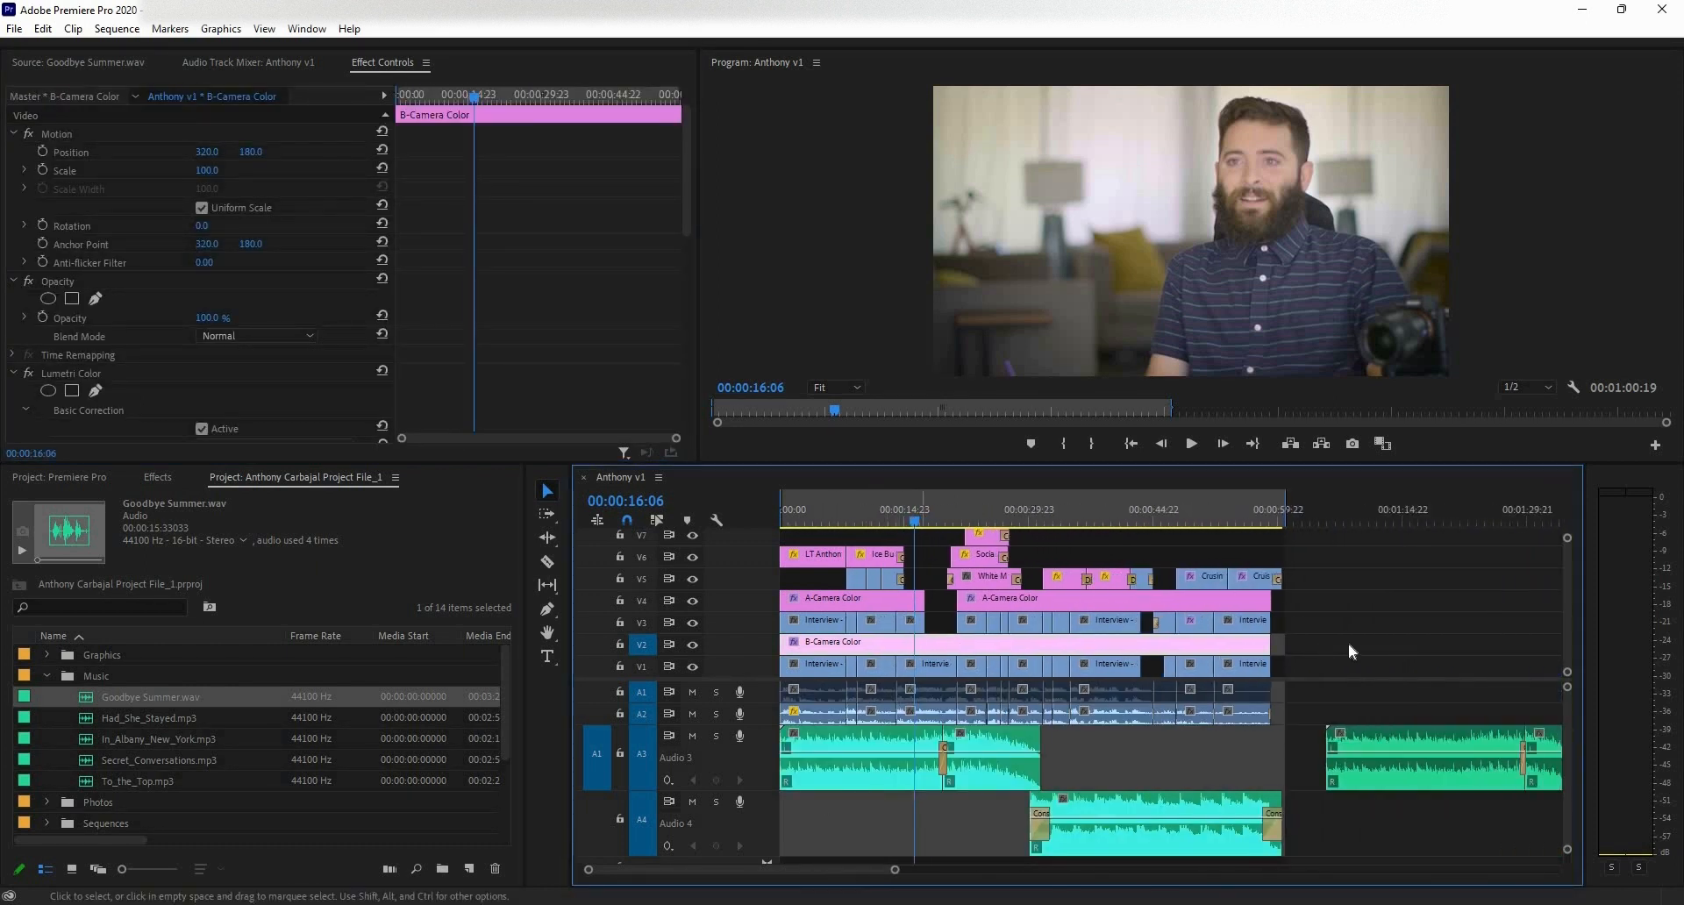
left_click(870, 602)
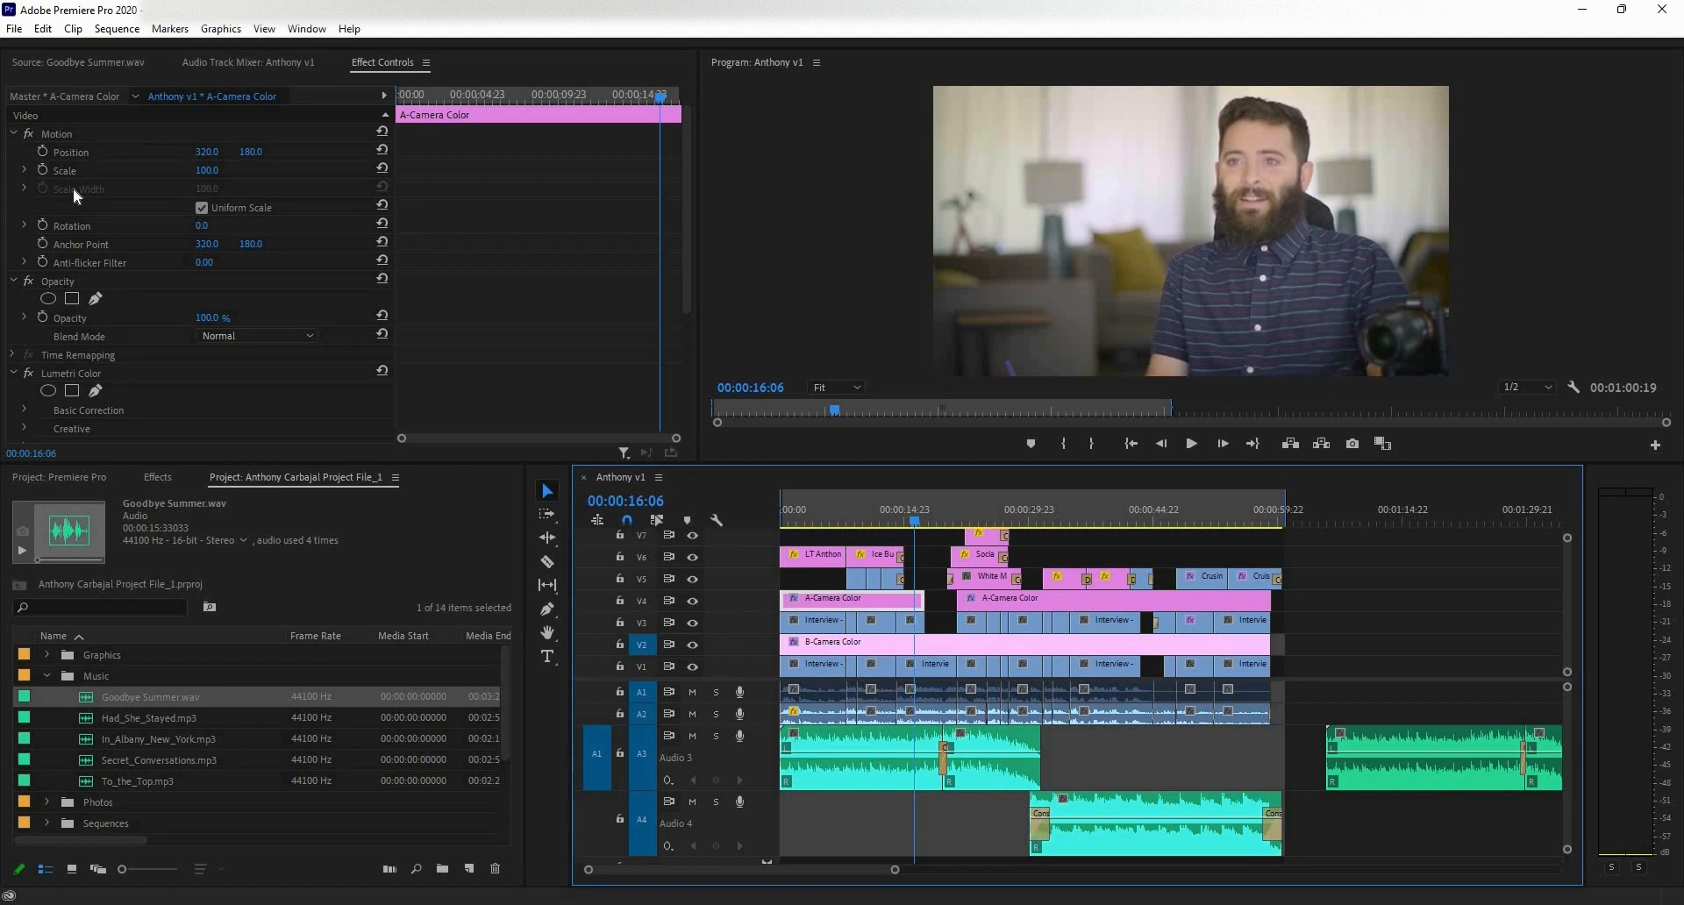
scroll(70, 322, "down", 3)
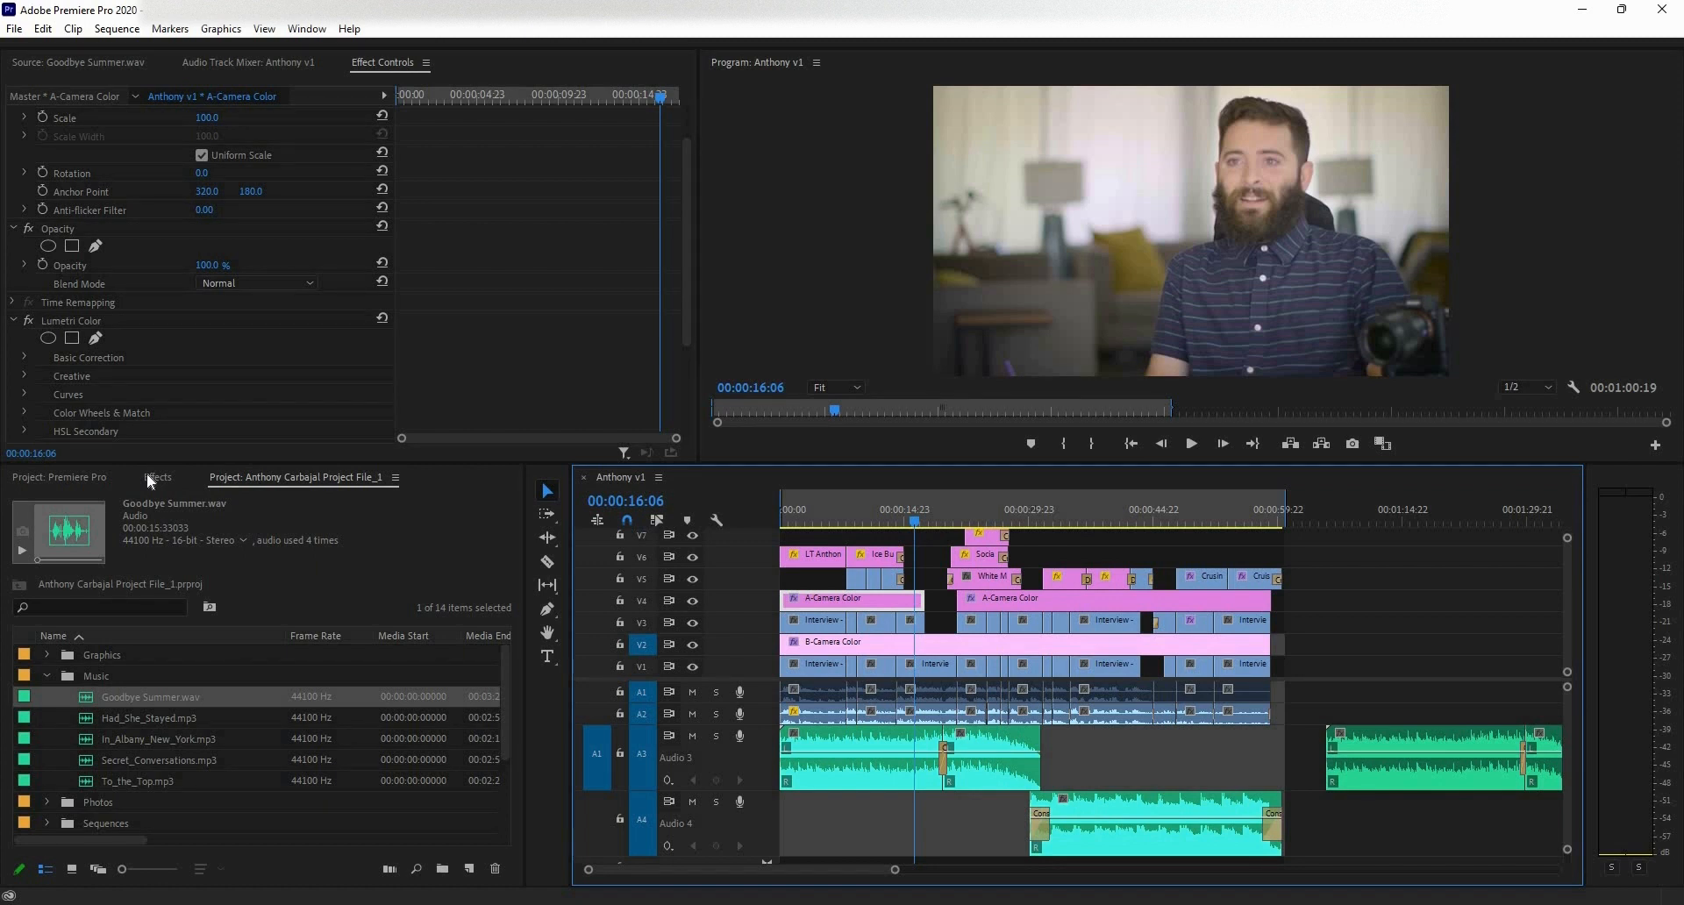
- Close the Audio Track Mixer panel and reopen it for the interview sequence
left_click(235, 63)
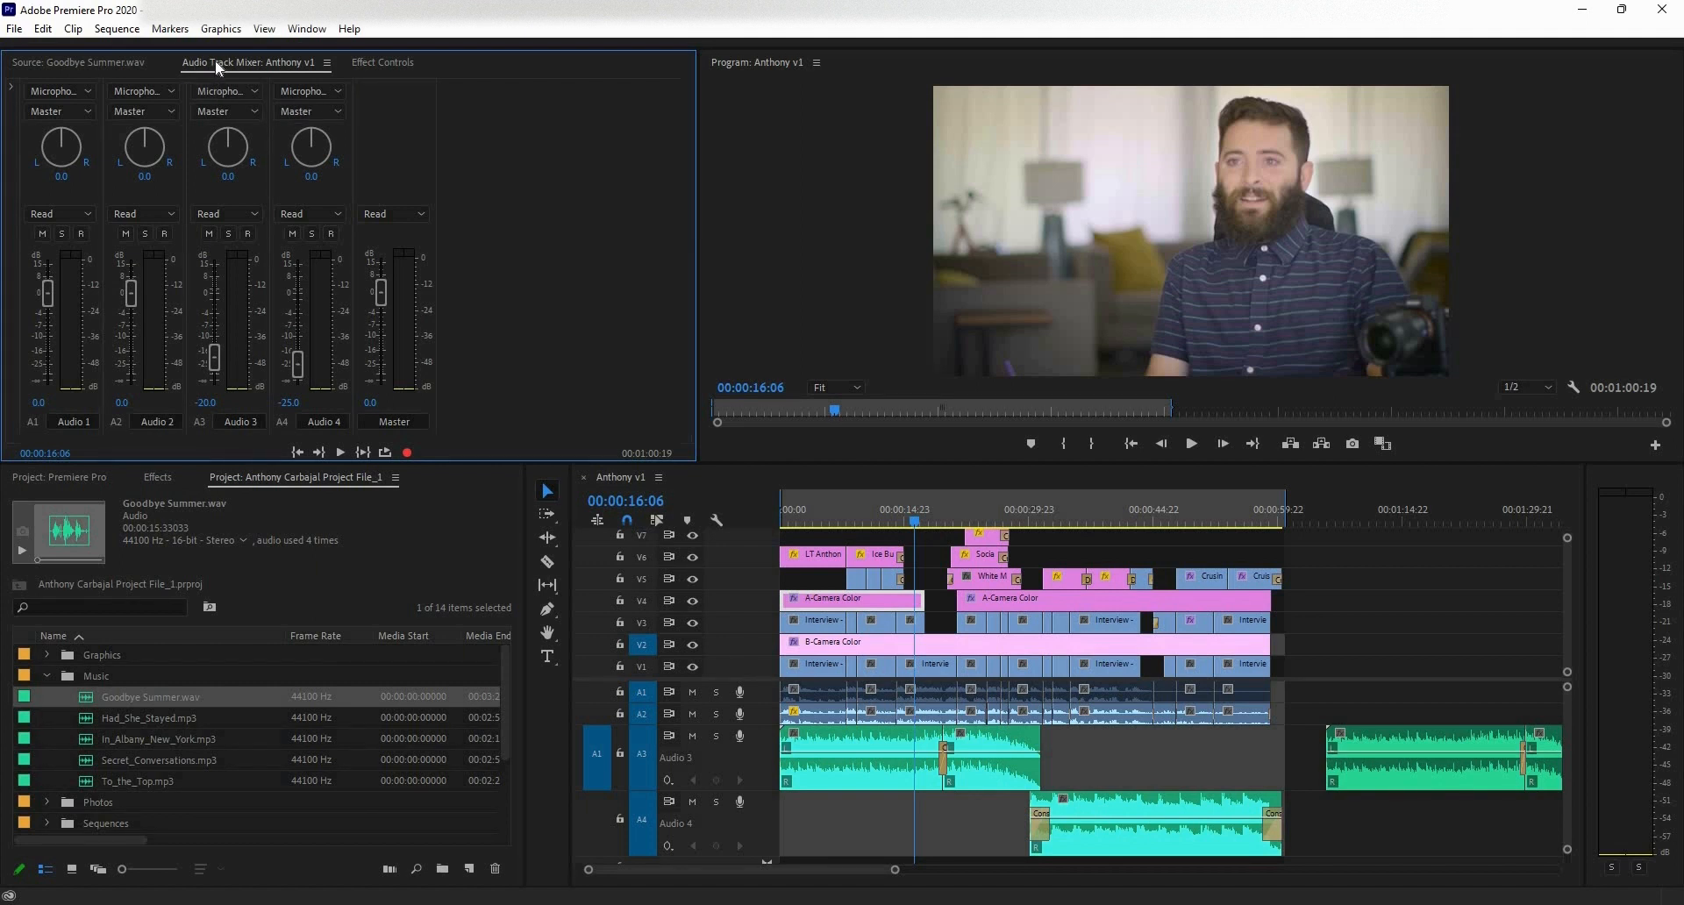
right_click(218, 68)
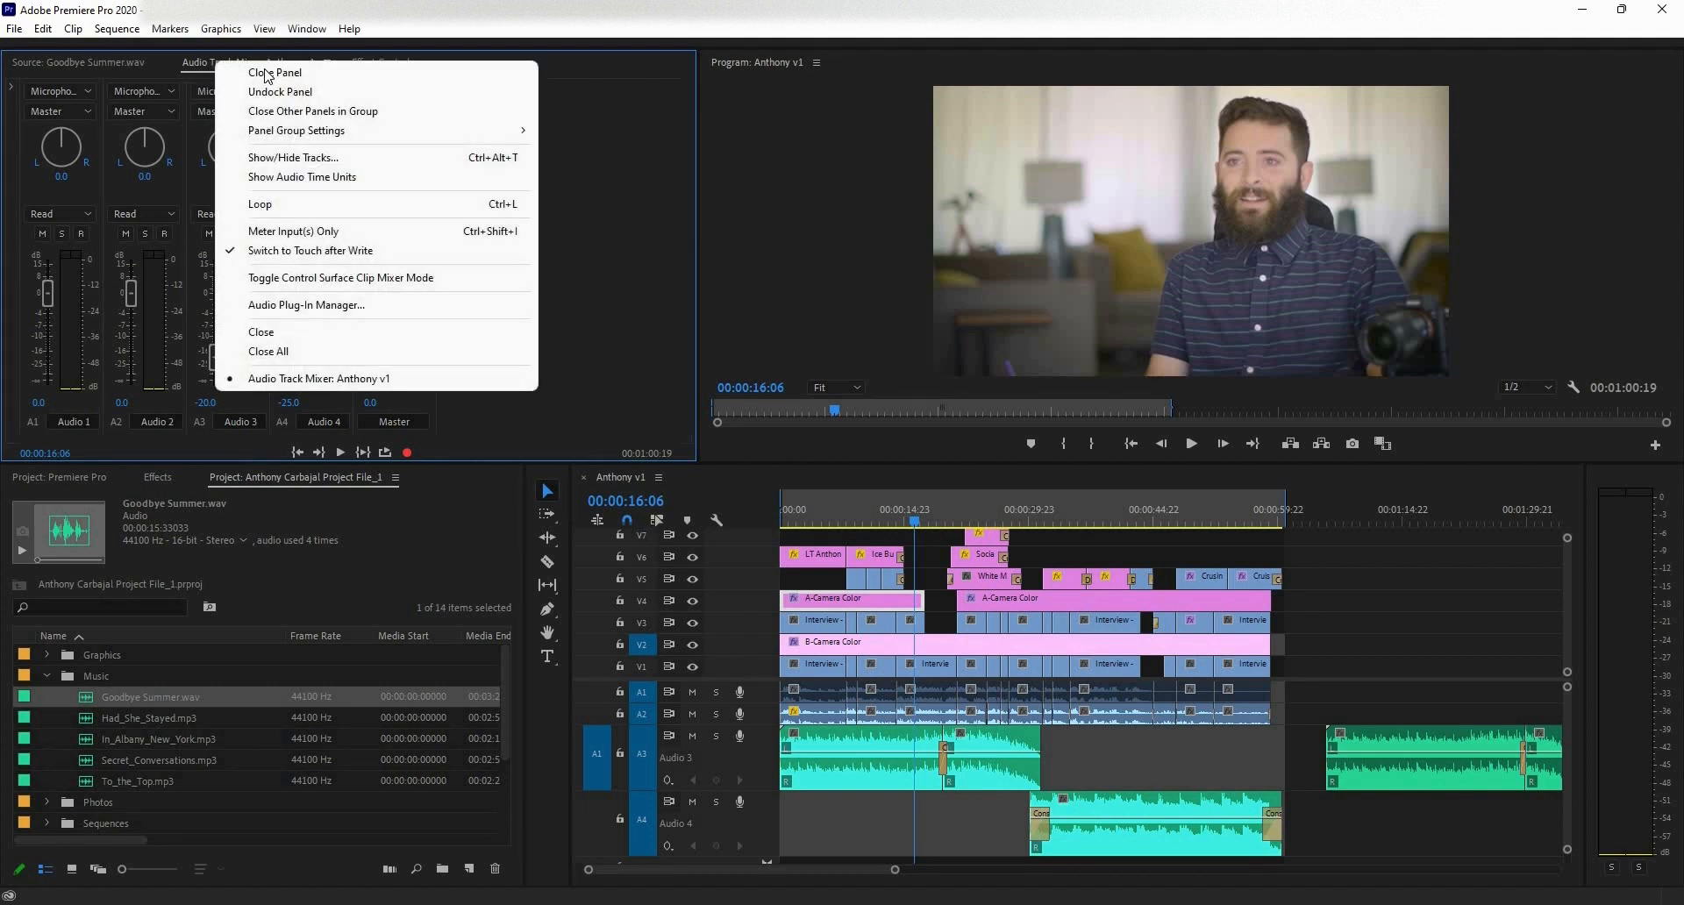
left_click(267, 72)
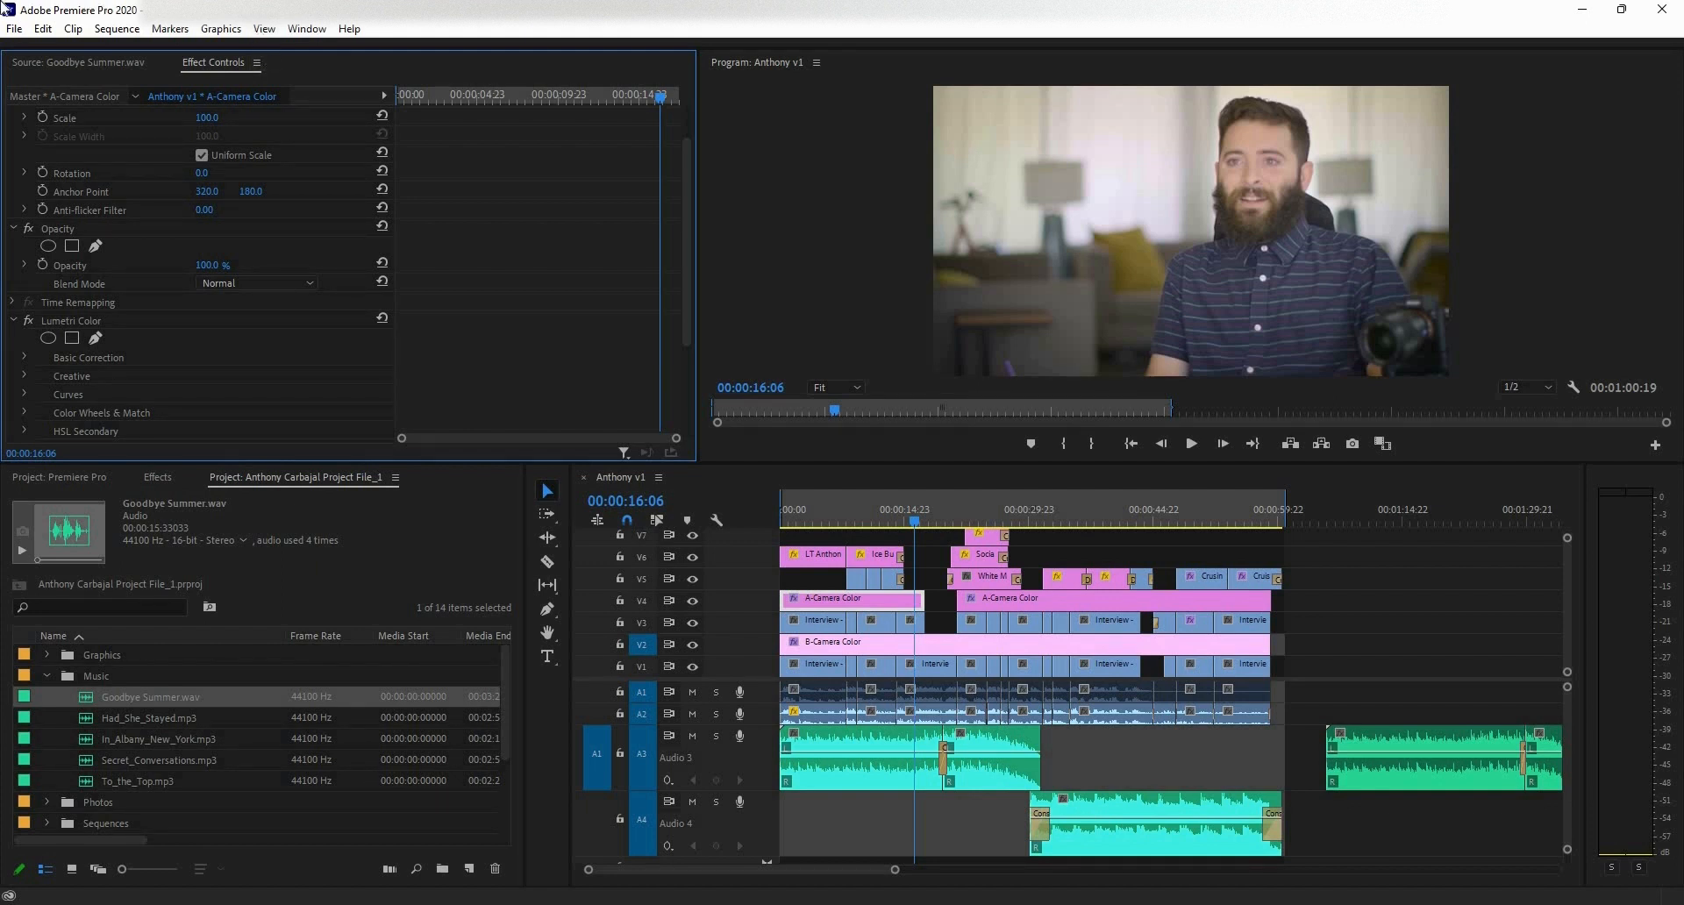
left_click(307, 29)
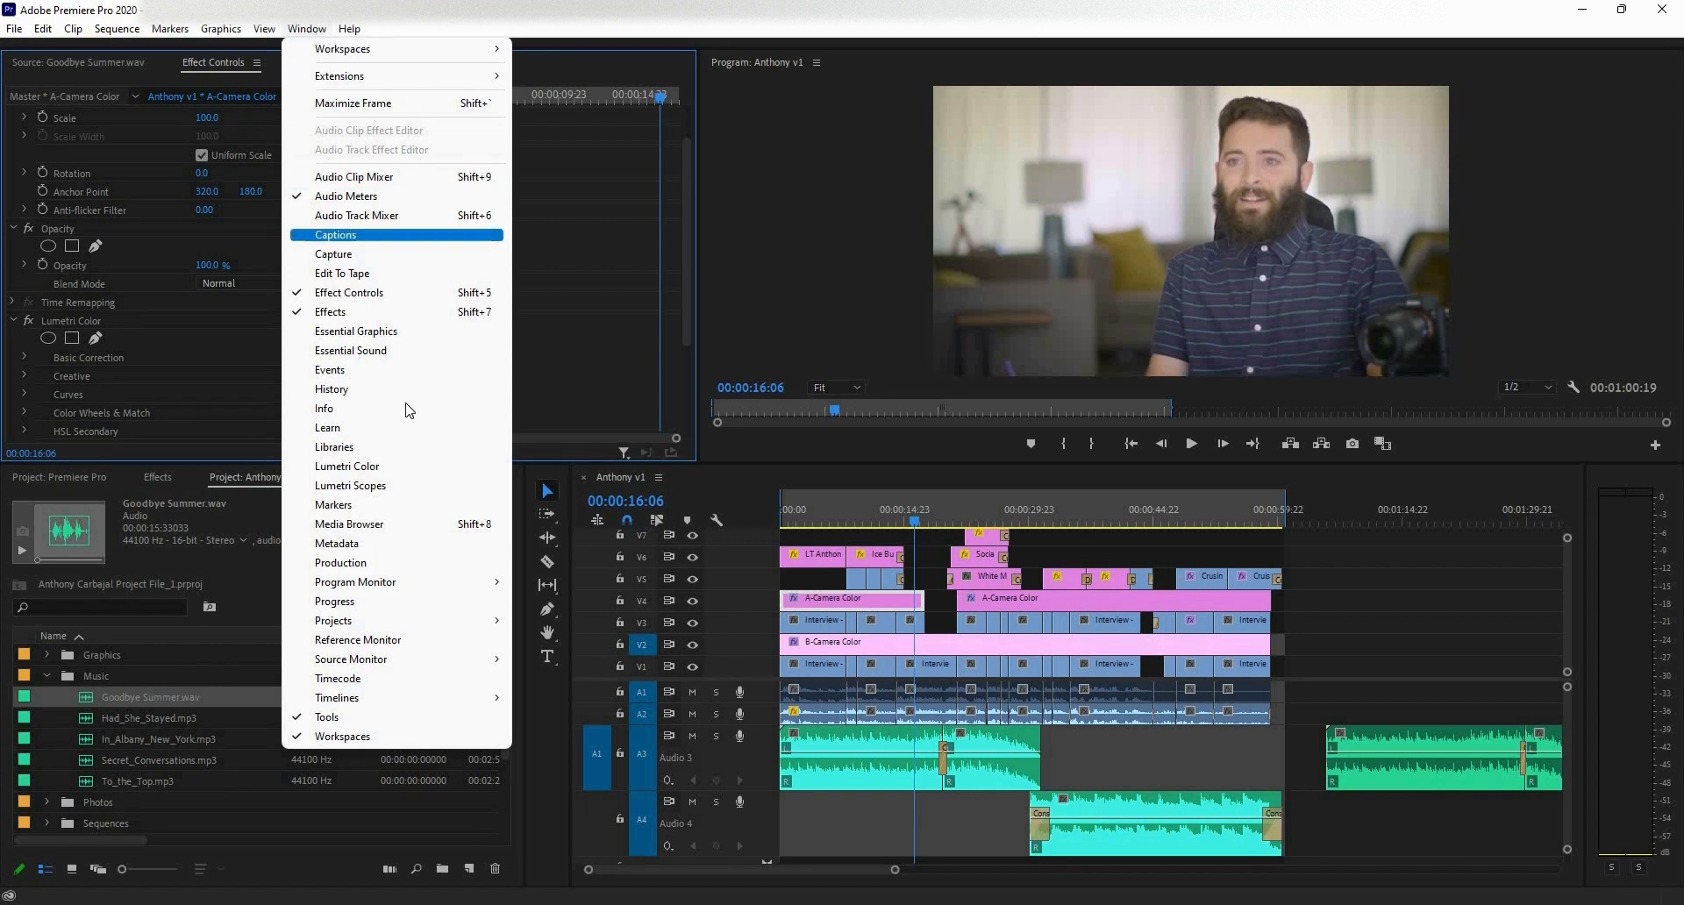
left_click(392, 225)
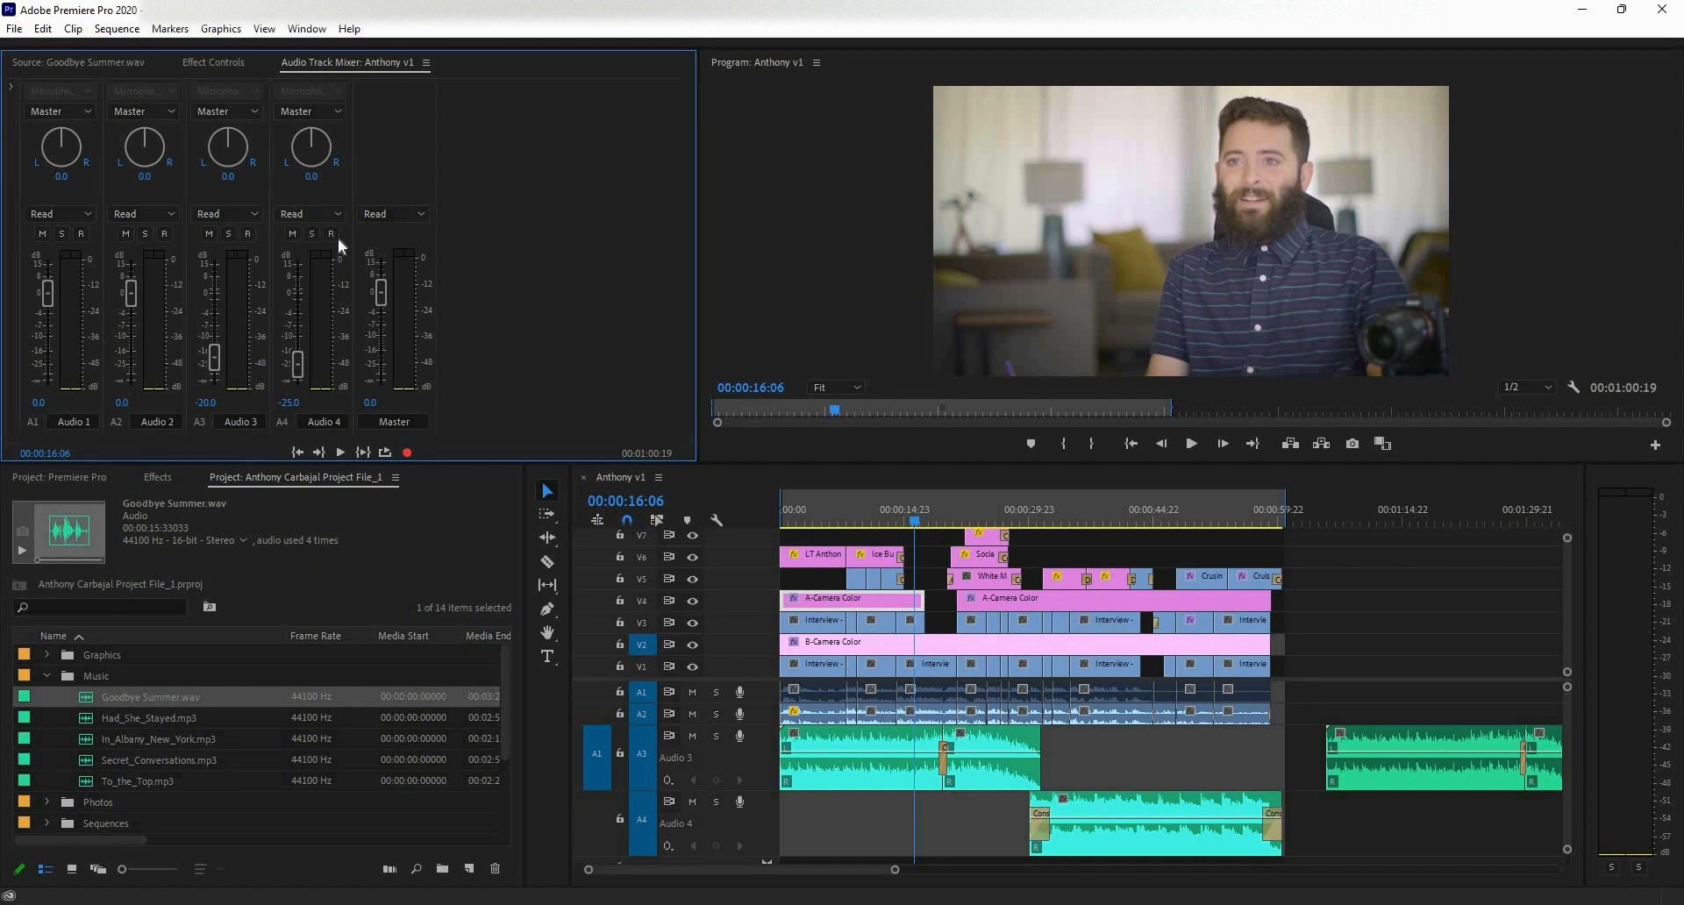
- Try docking the Audio Track Mixer above, within and beside the Project panel group, and as a full-height column beside the Program monitor
left_click_drag(327, 61, 441, 529)
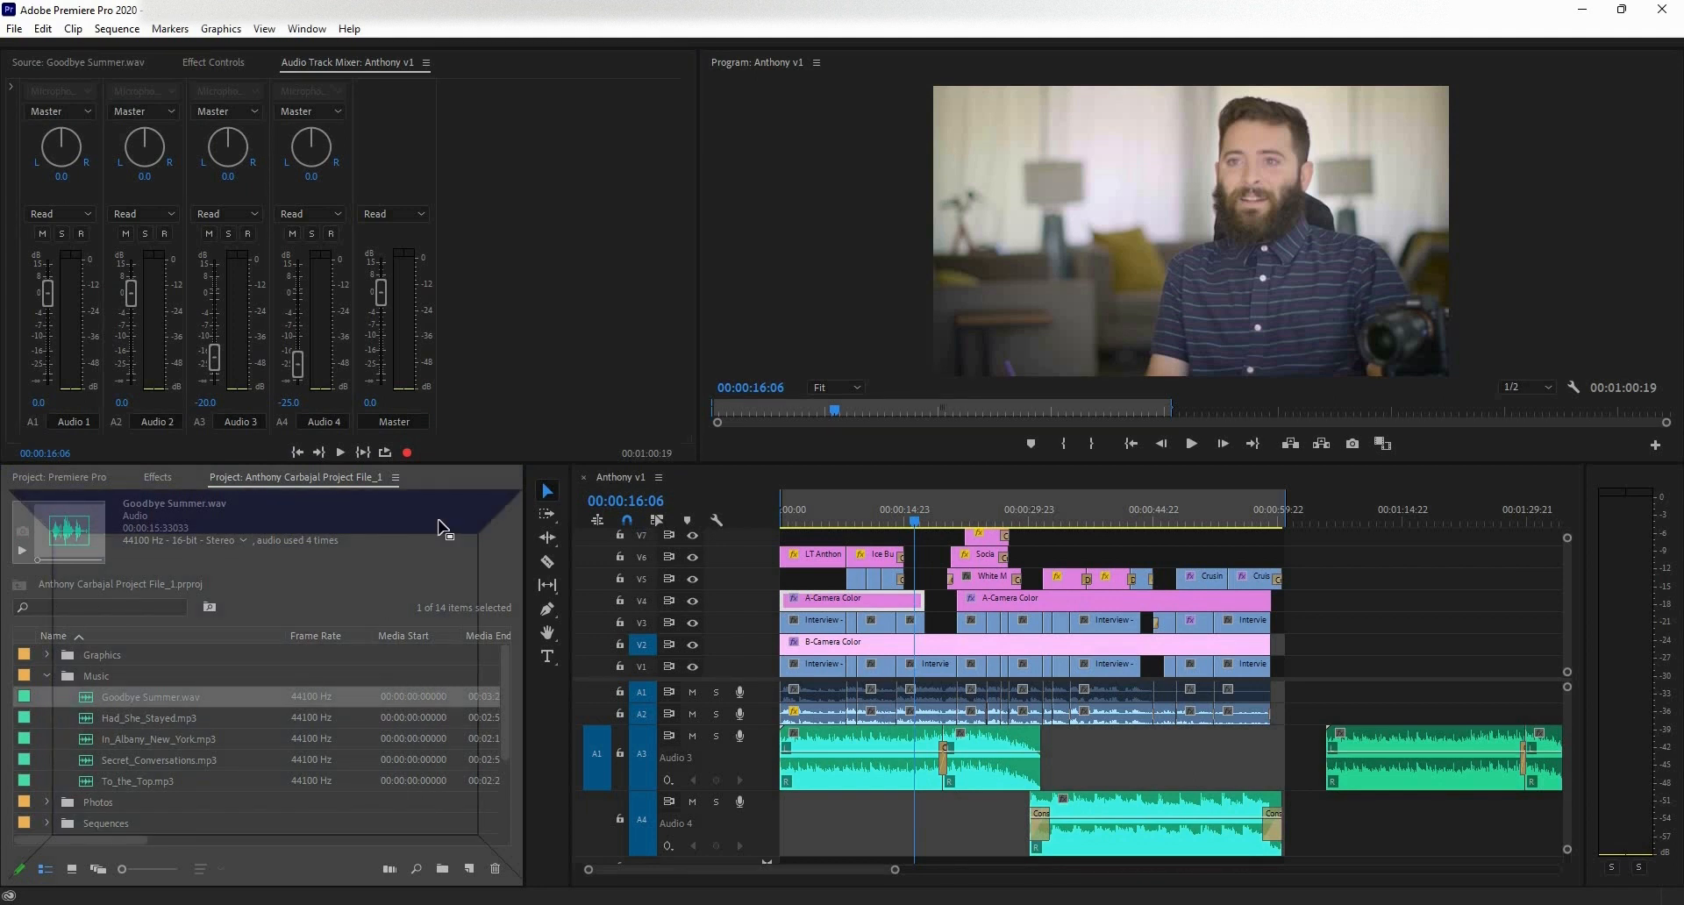
left_click_drag(441, 530, 418, 518)
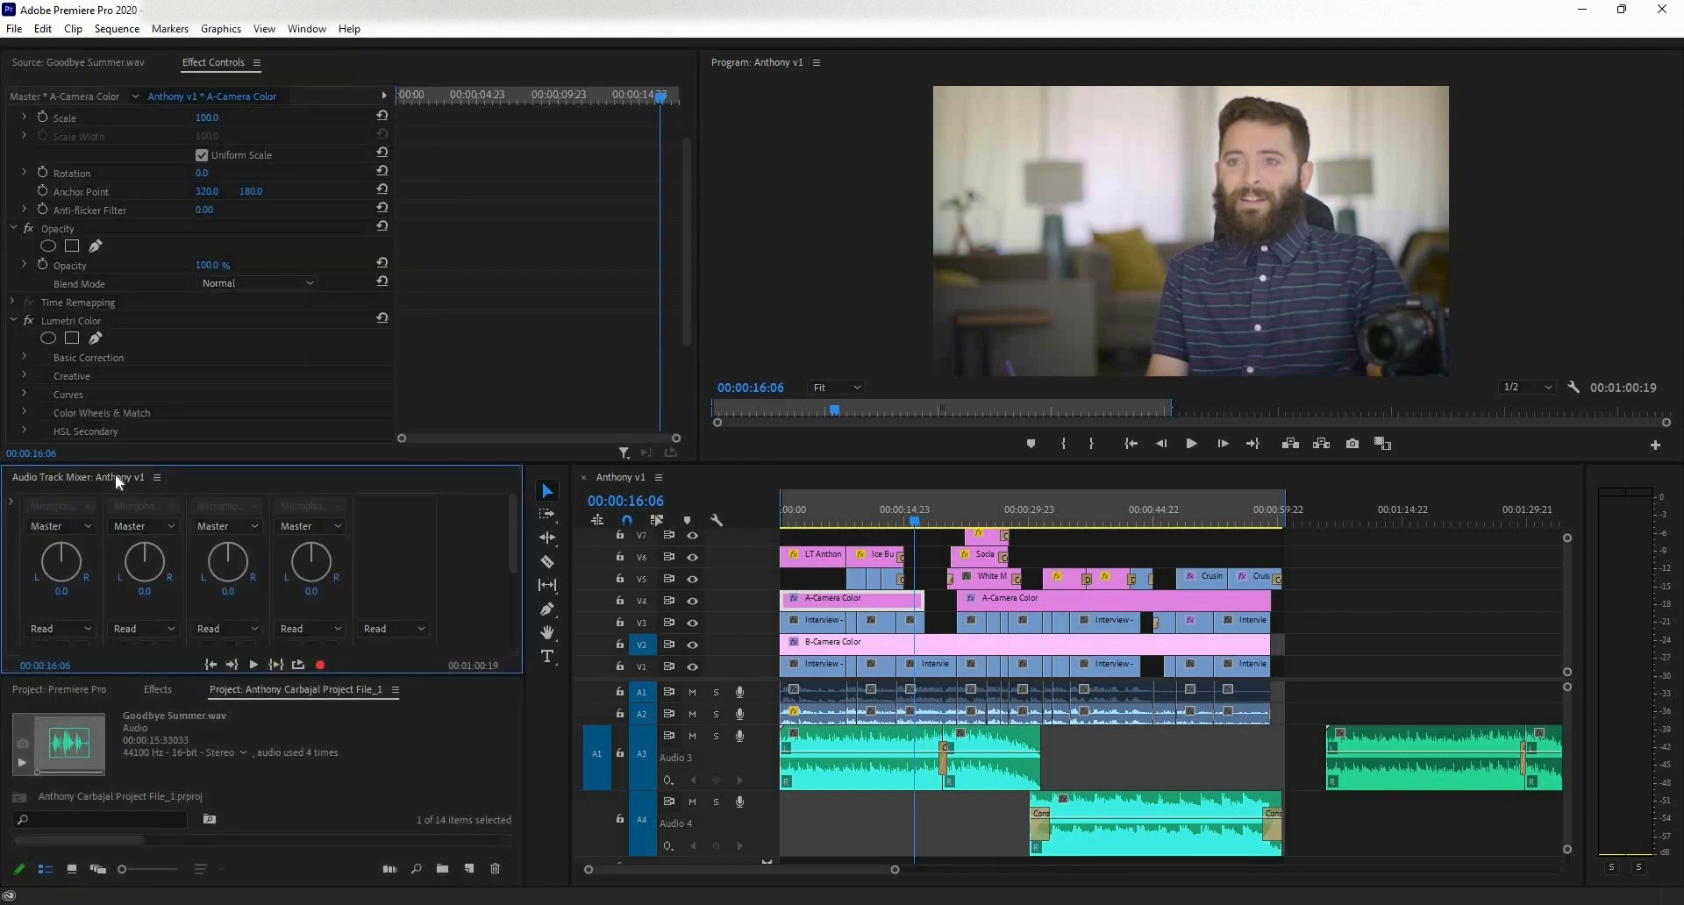
left_click_drag(112, 478, 476, 772)
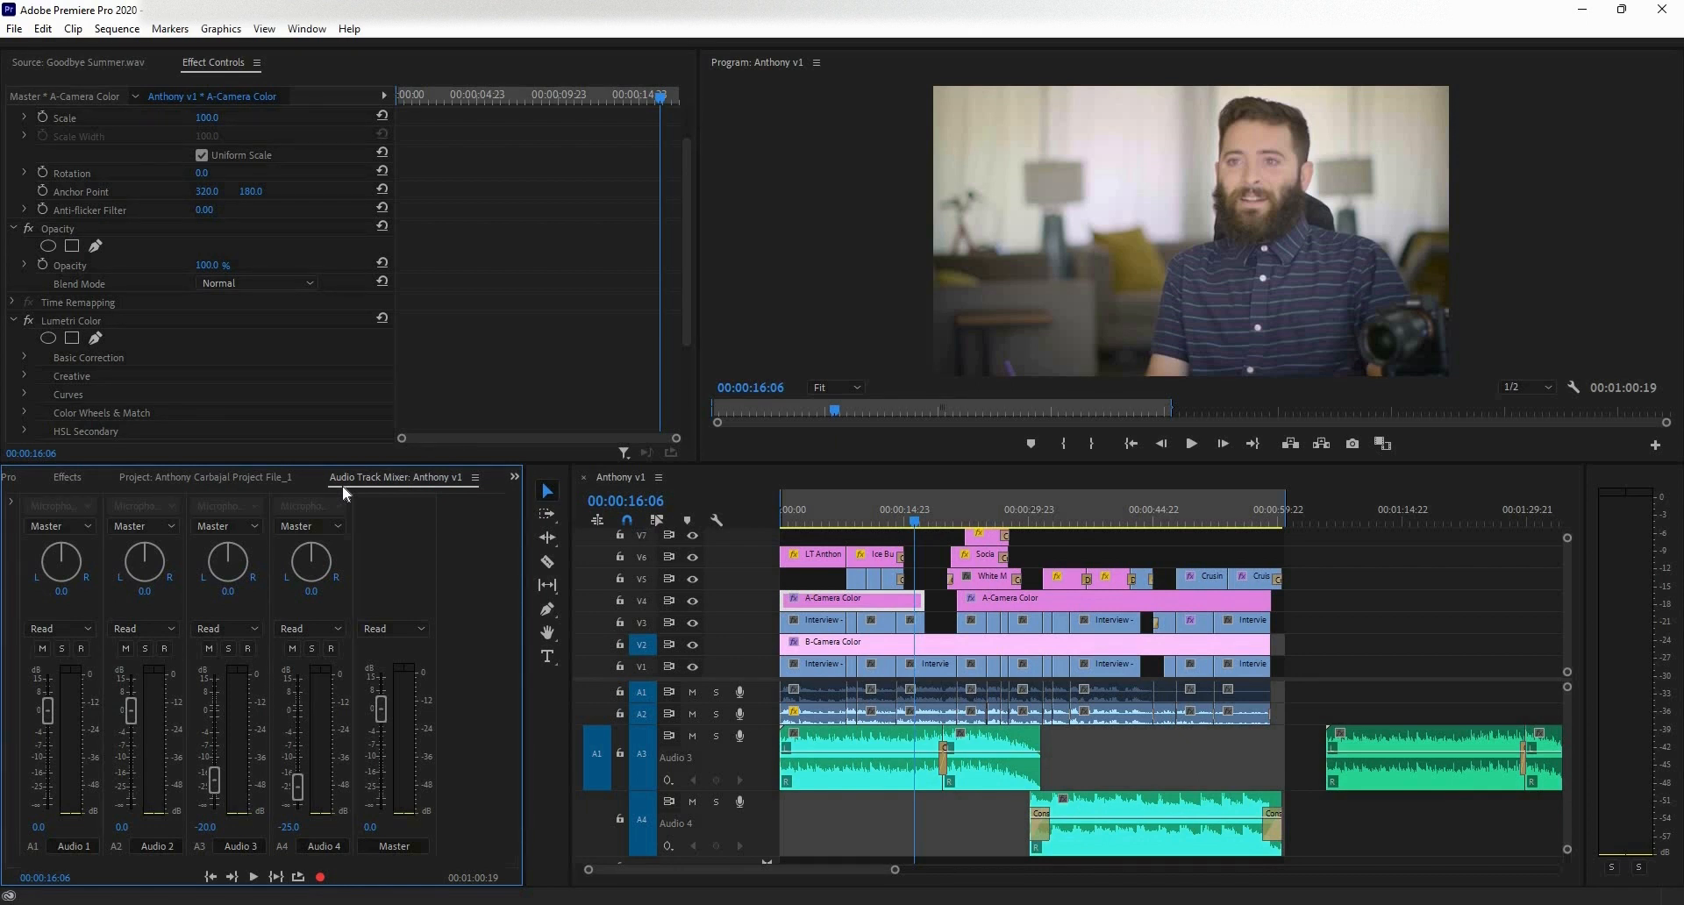
left_click_drag(390, 477, 293, 556)
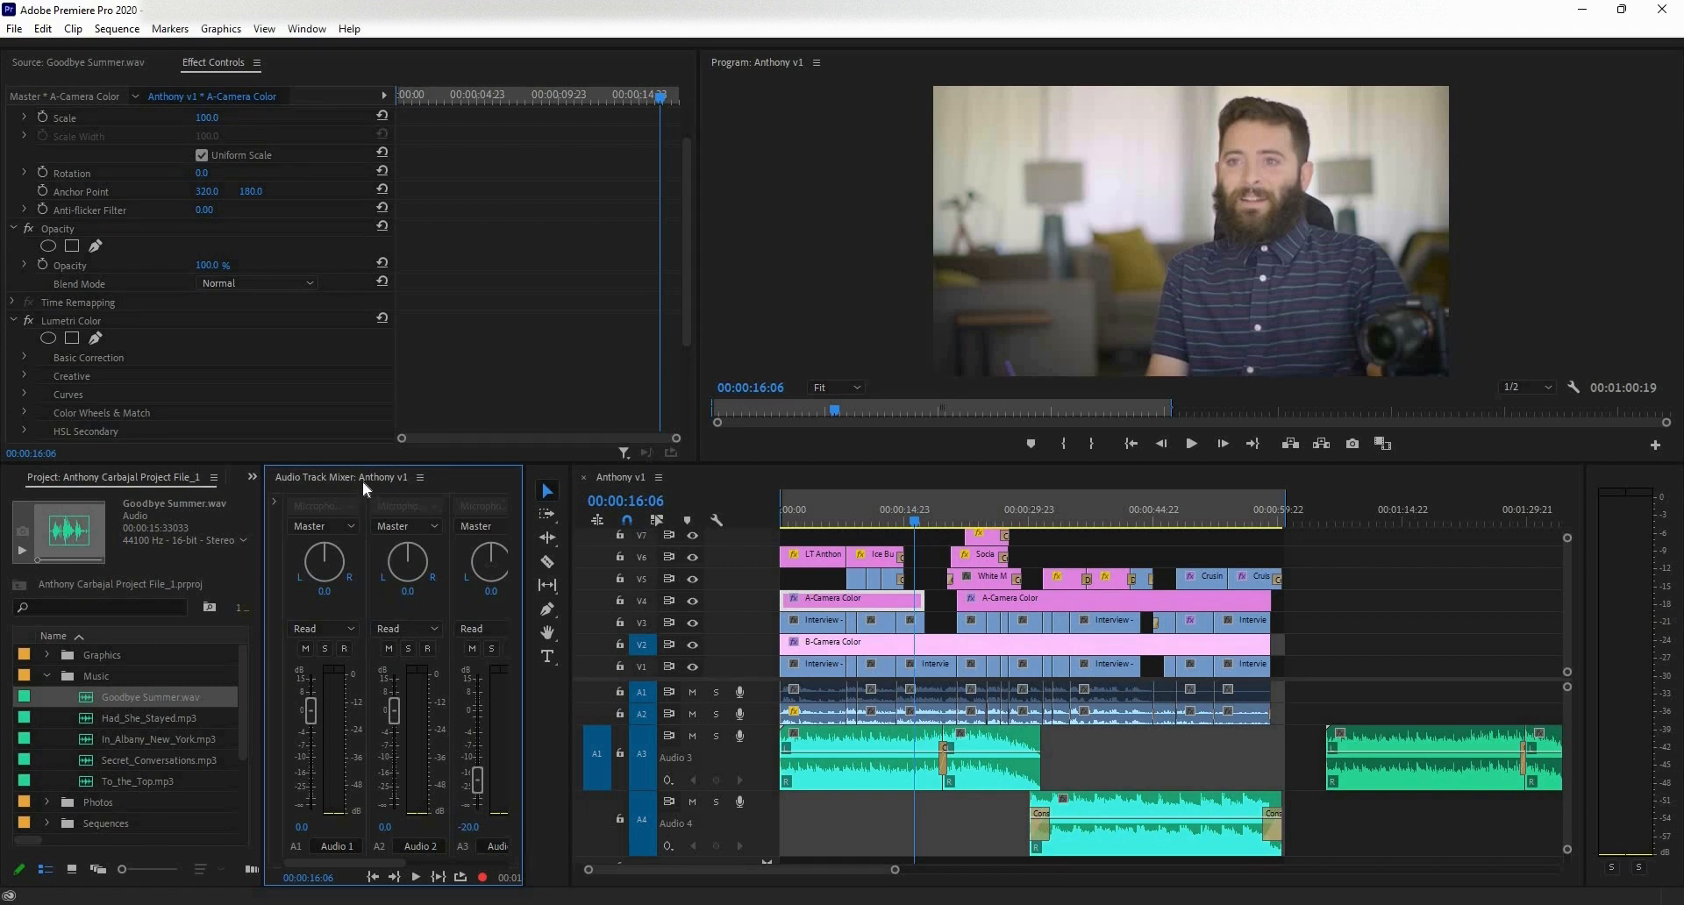
left_click_drag(362, 481, 1677, 261)
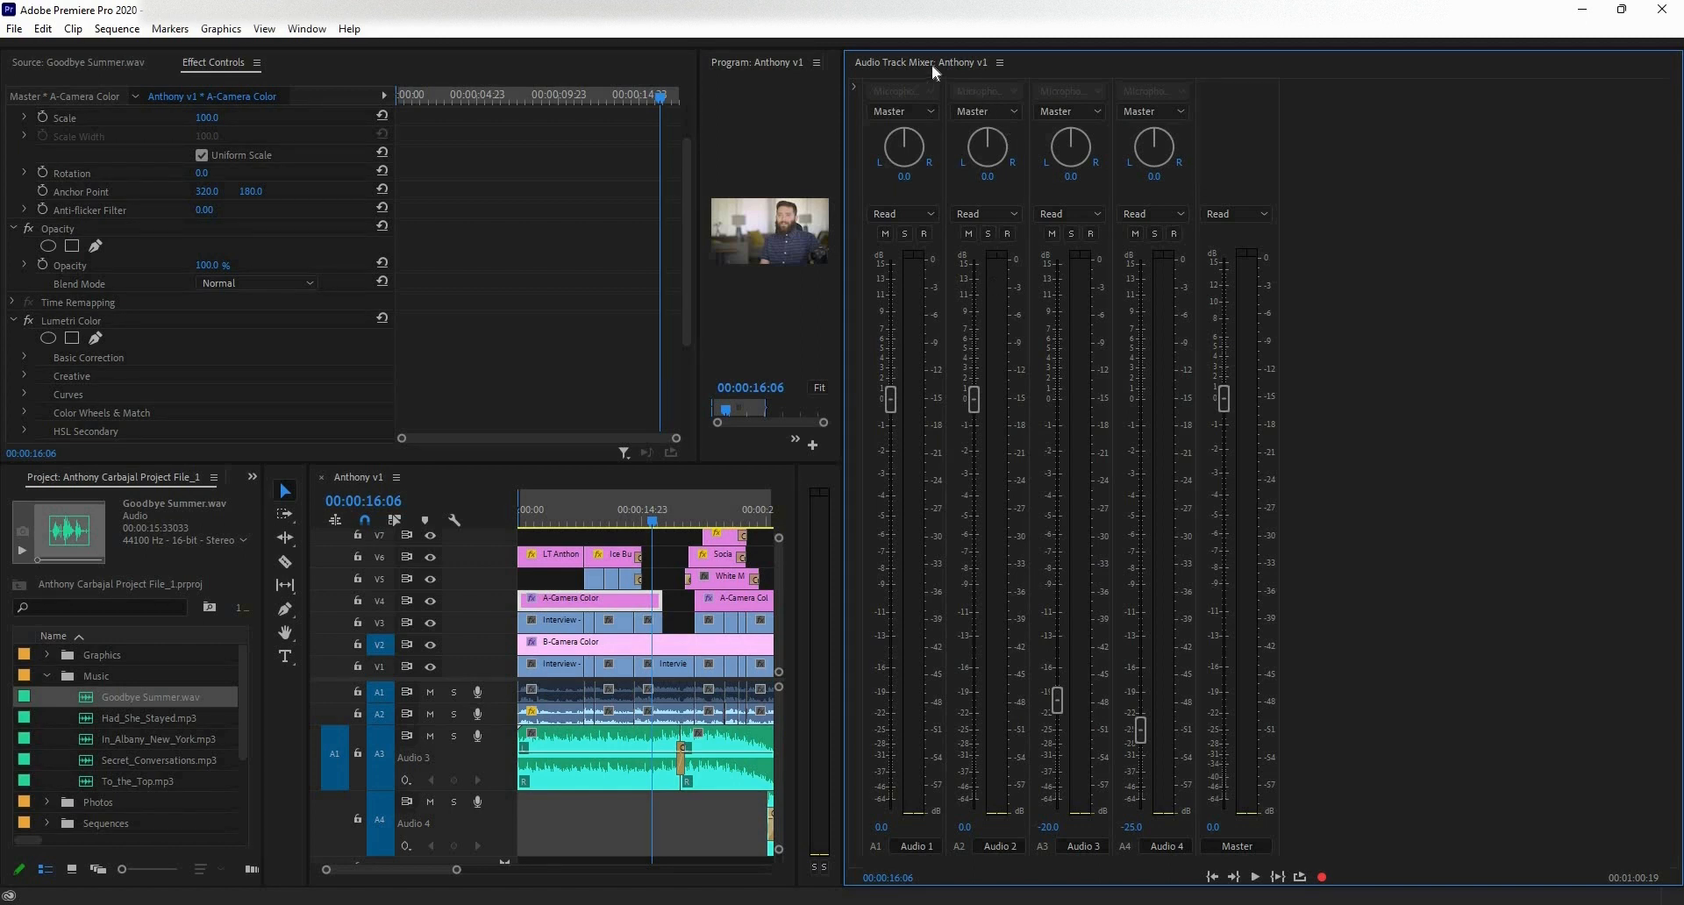
- Dock the Audio Track Mixer back with the Source and Effect Controls panels, and slightly narrow and heighten that panel group
left_click(346, 66)
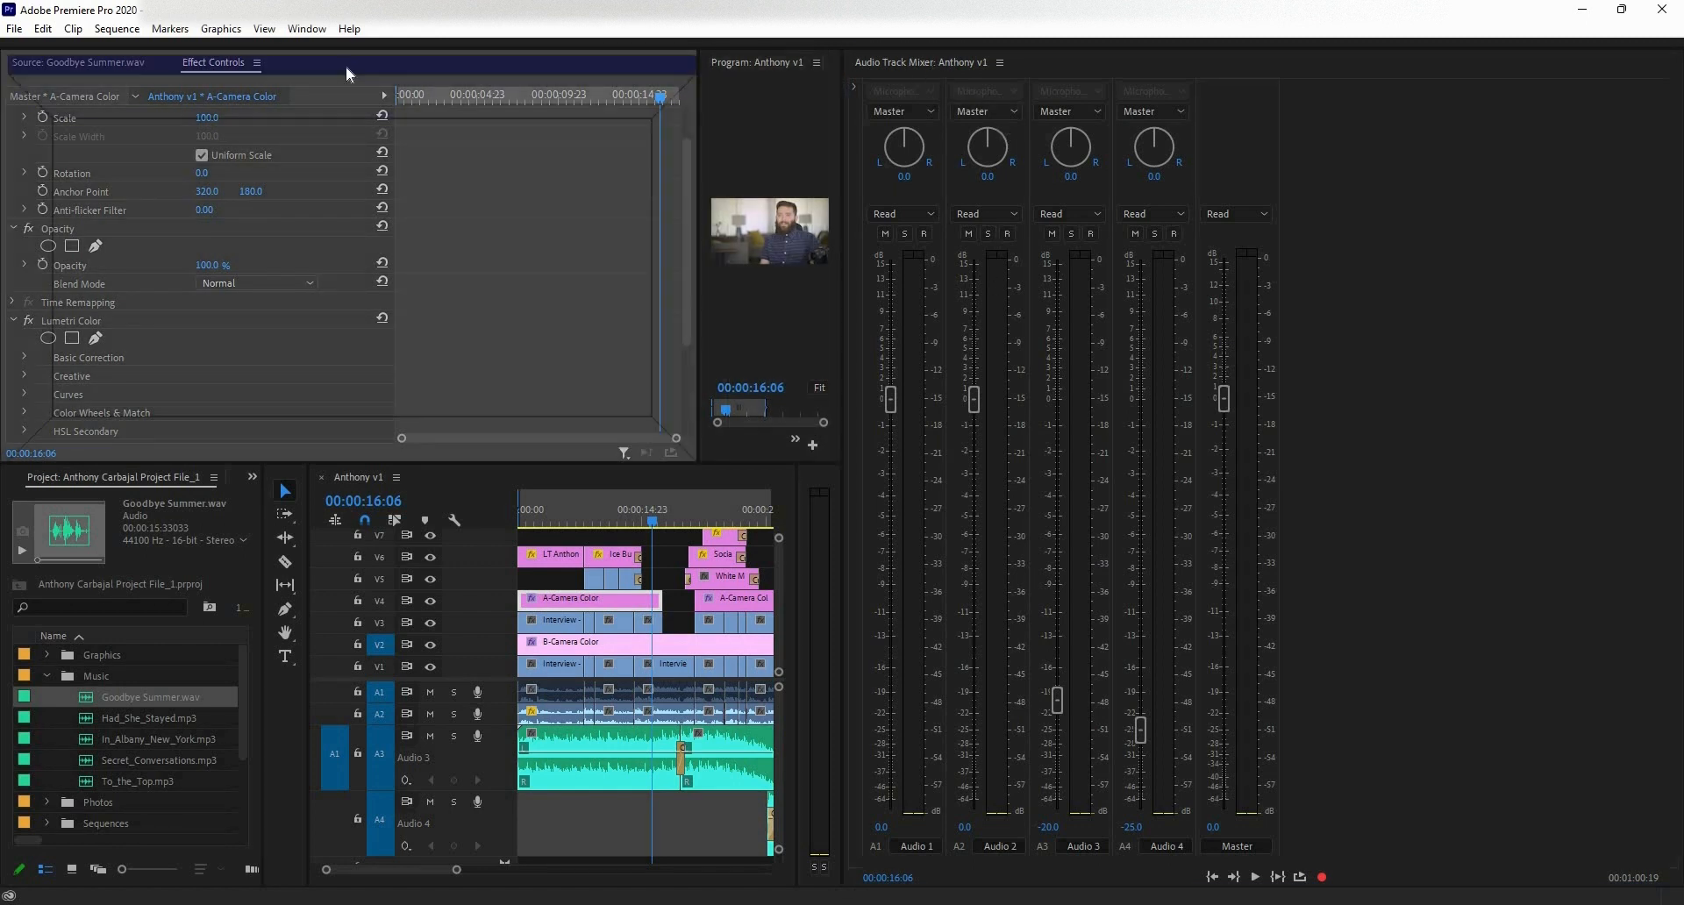
left_click_drag(345, 66, 628, 249)
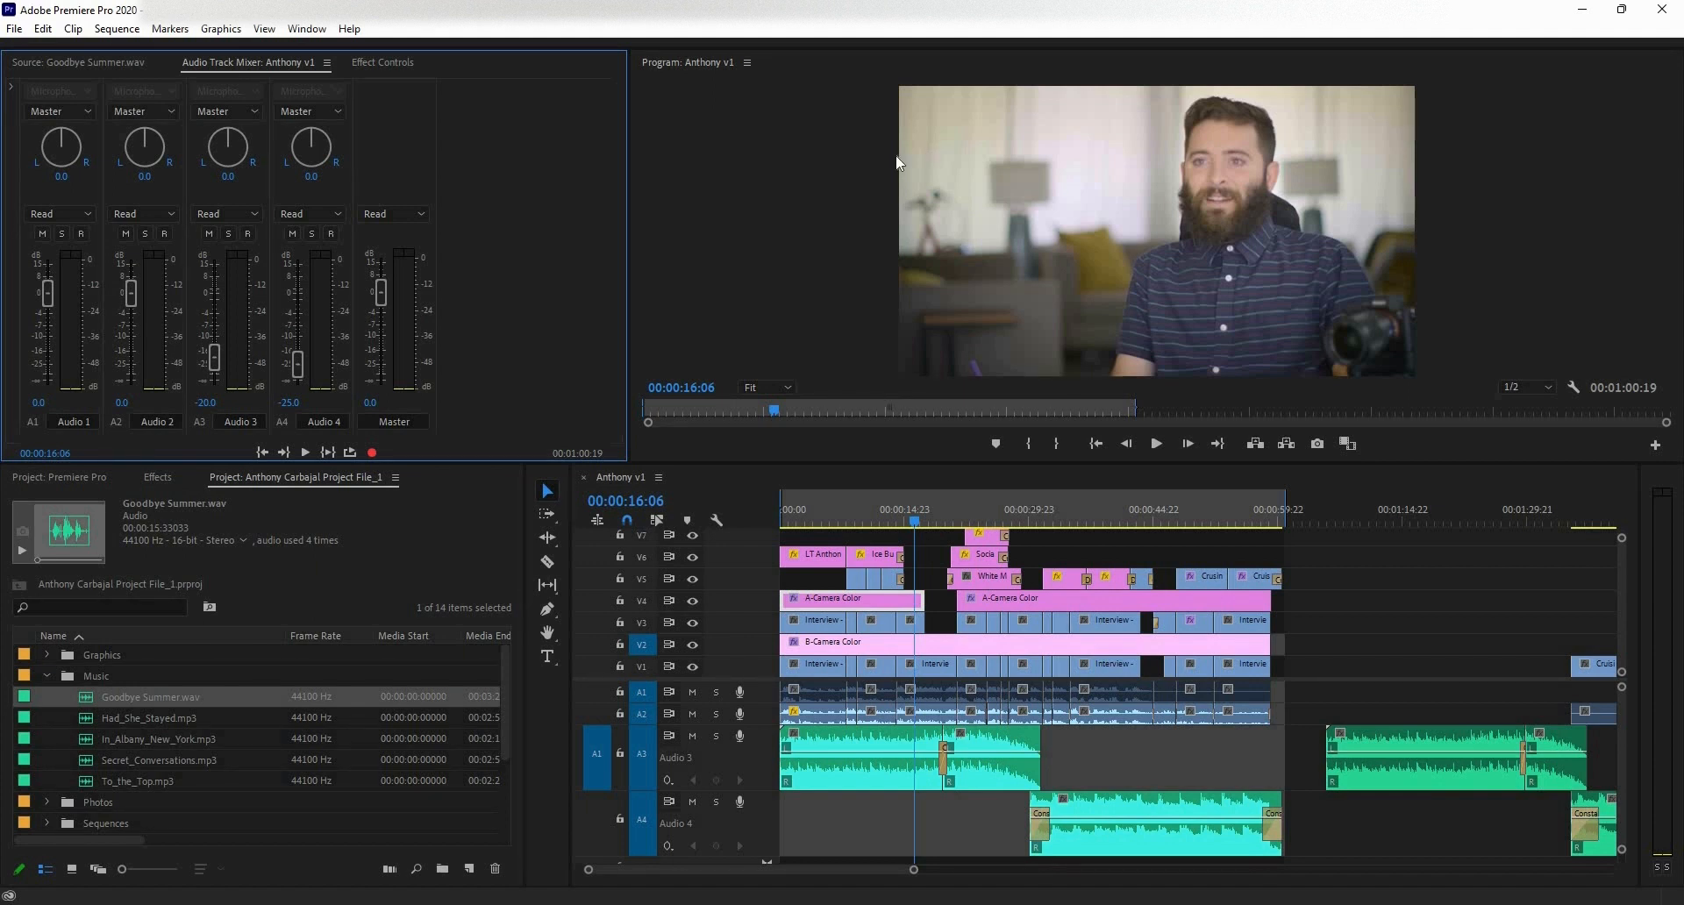
mouse_move(630, 199)
left_mouse_down()
mouse_move(763, 199)
mouse_move(553, 190)
mouse_move(660, 205)
left_mouse_up()
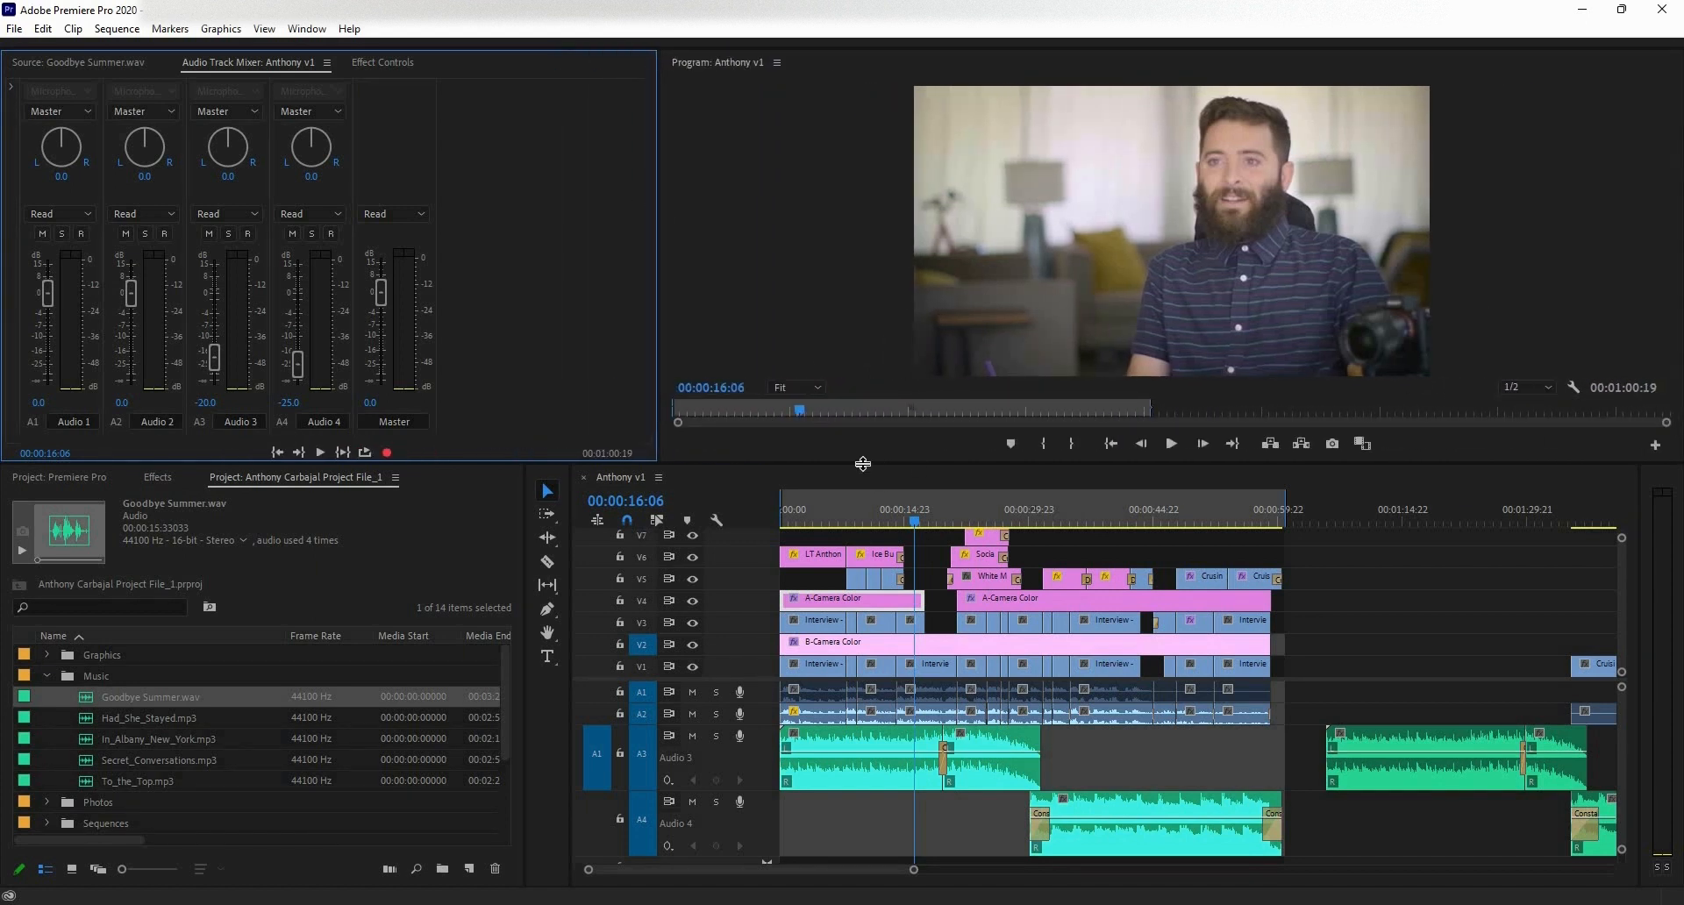
mouse_move(863, 463)
left_mouse_down()
mouse_move(862, 527)
mouse_move(860, 482)
left_mouse_up()
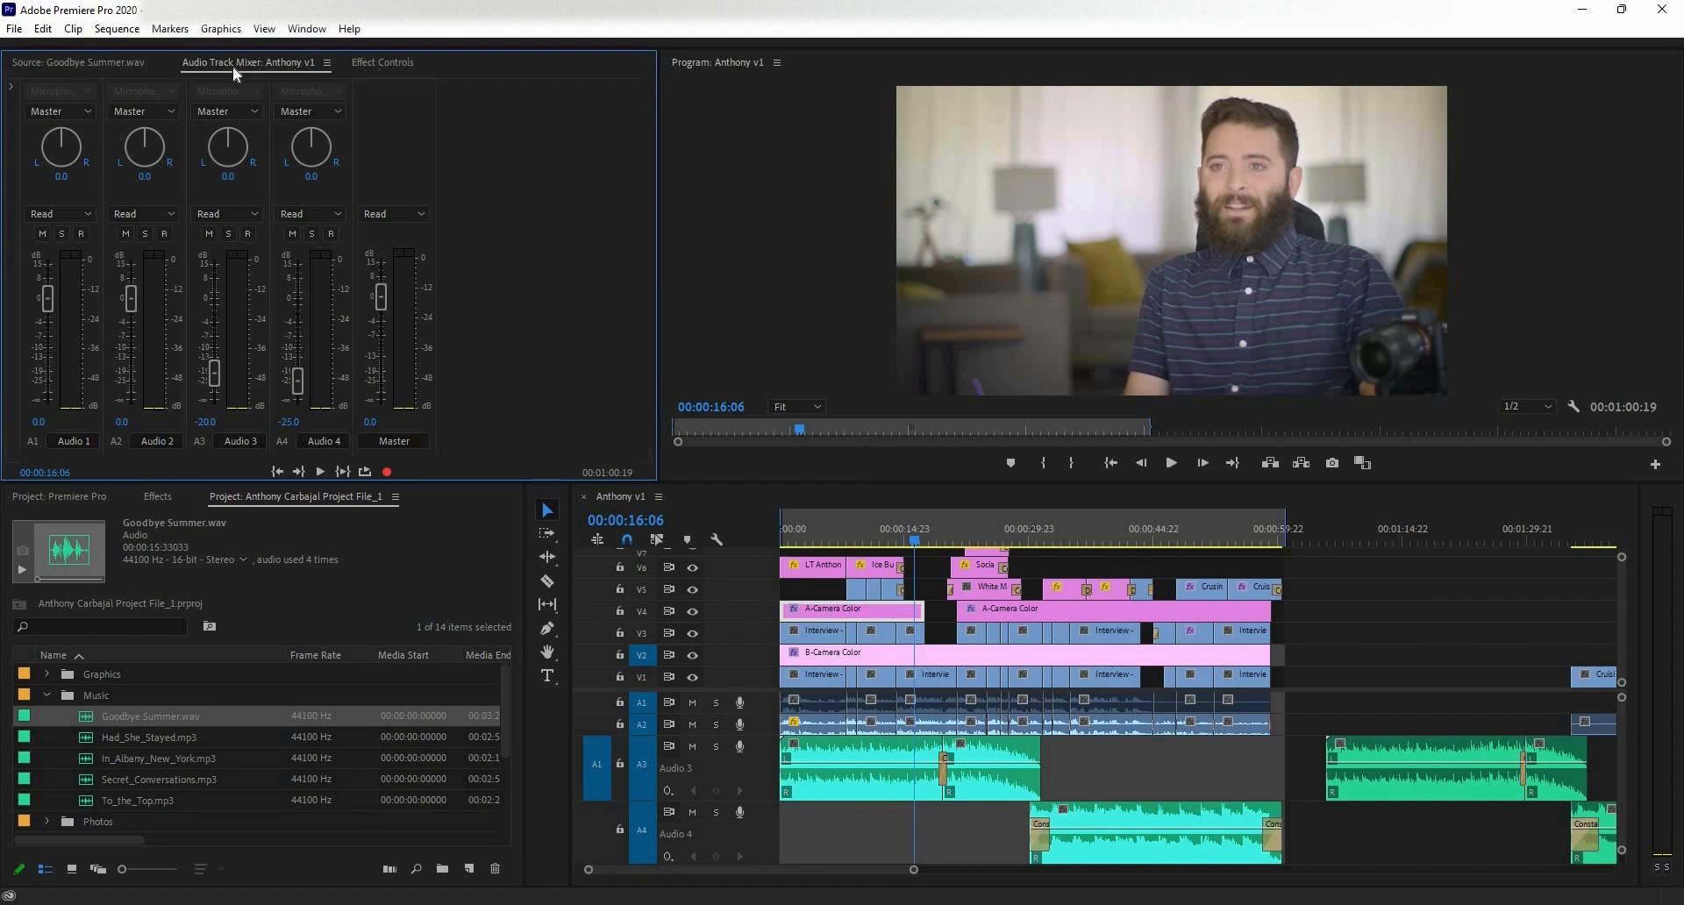
- Bring Effect Controls to the front of its group and save the layout as a new workspace named My WS
mouse_move(362, 67)
left_mouse_down()
mouse_move(226, 66)
mouse_move(375, 71)
left_mouse_up()
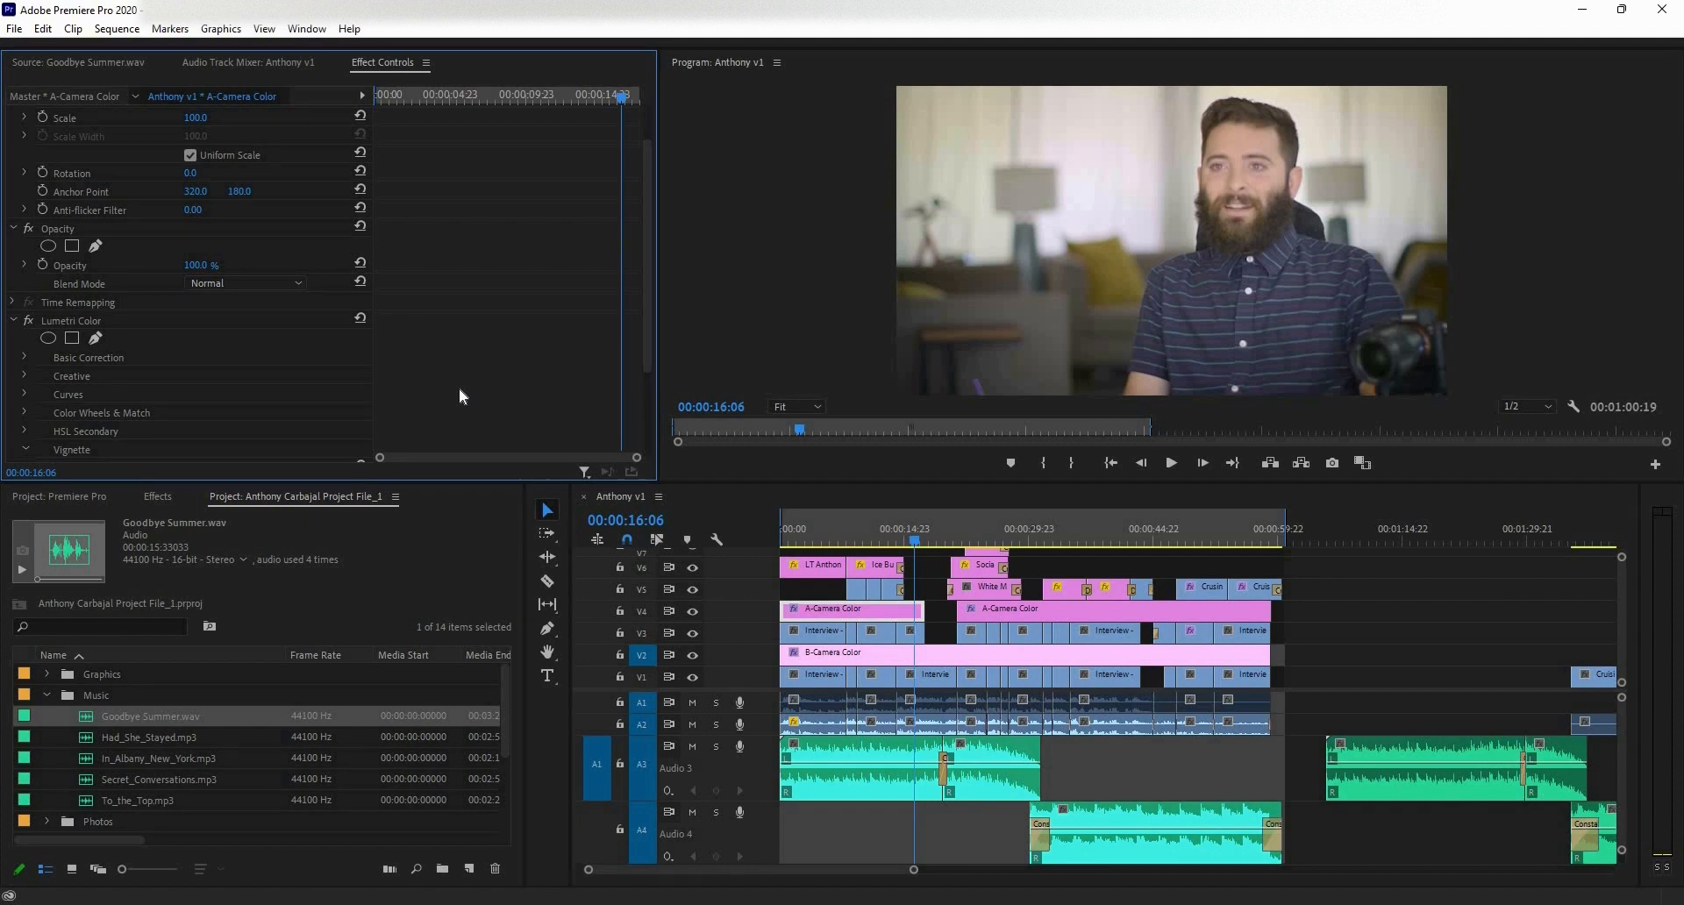
left_click(320, 33)
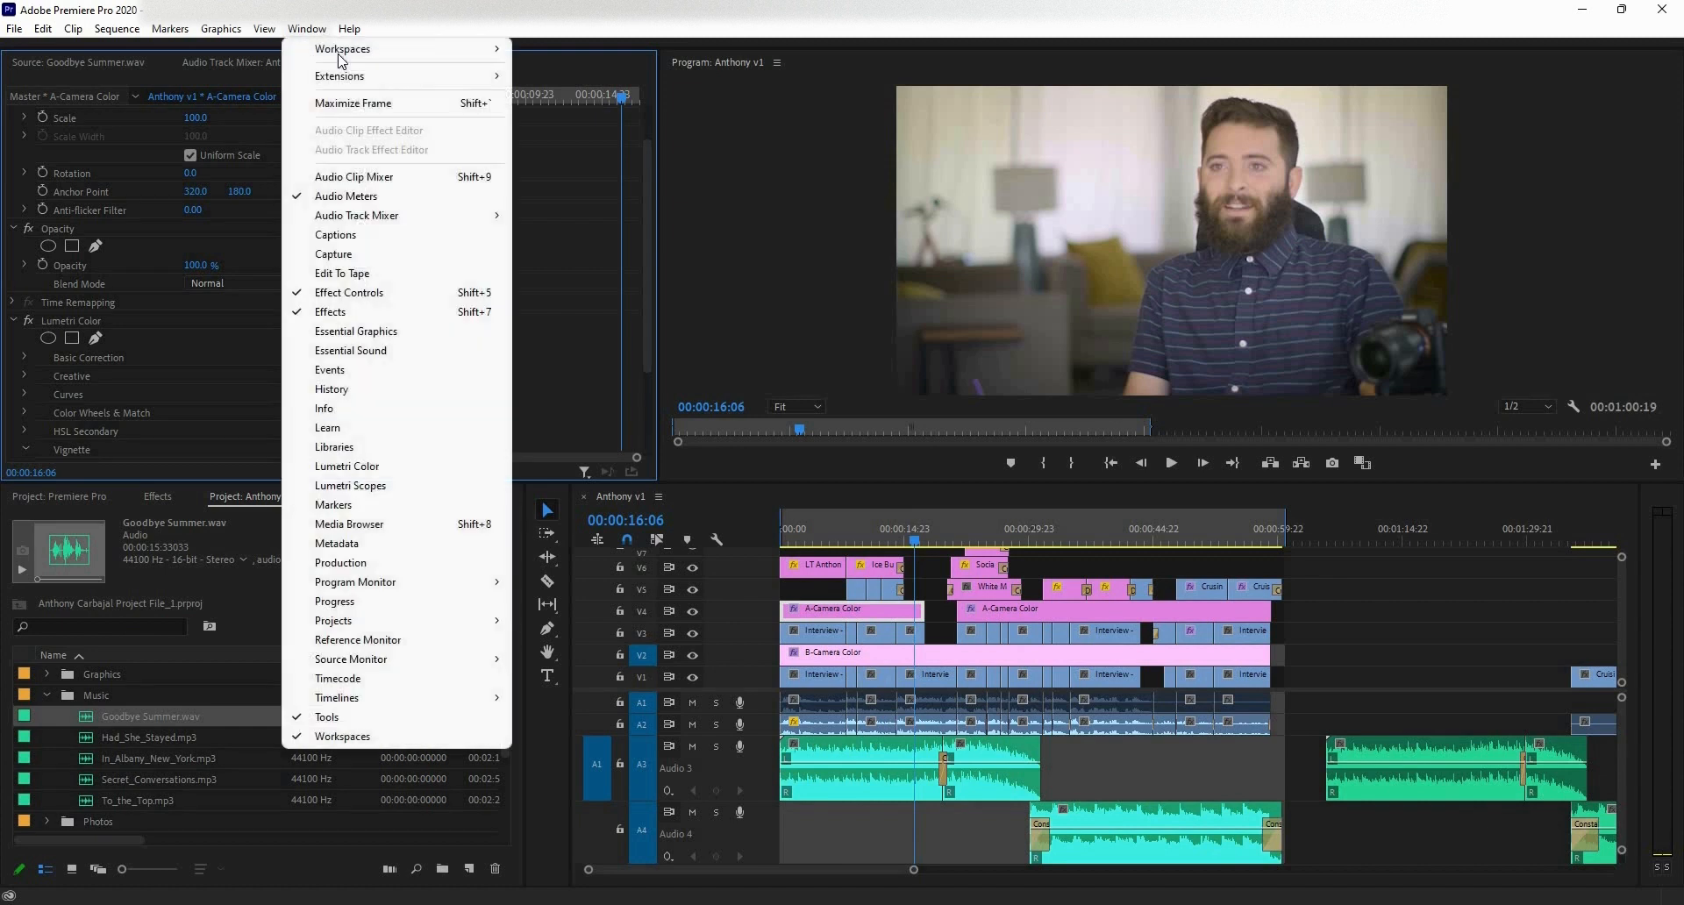
mouse_move(342, 58)
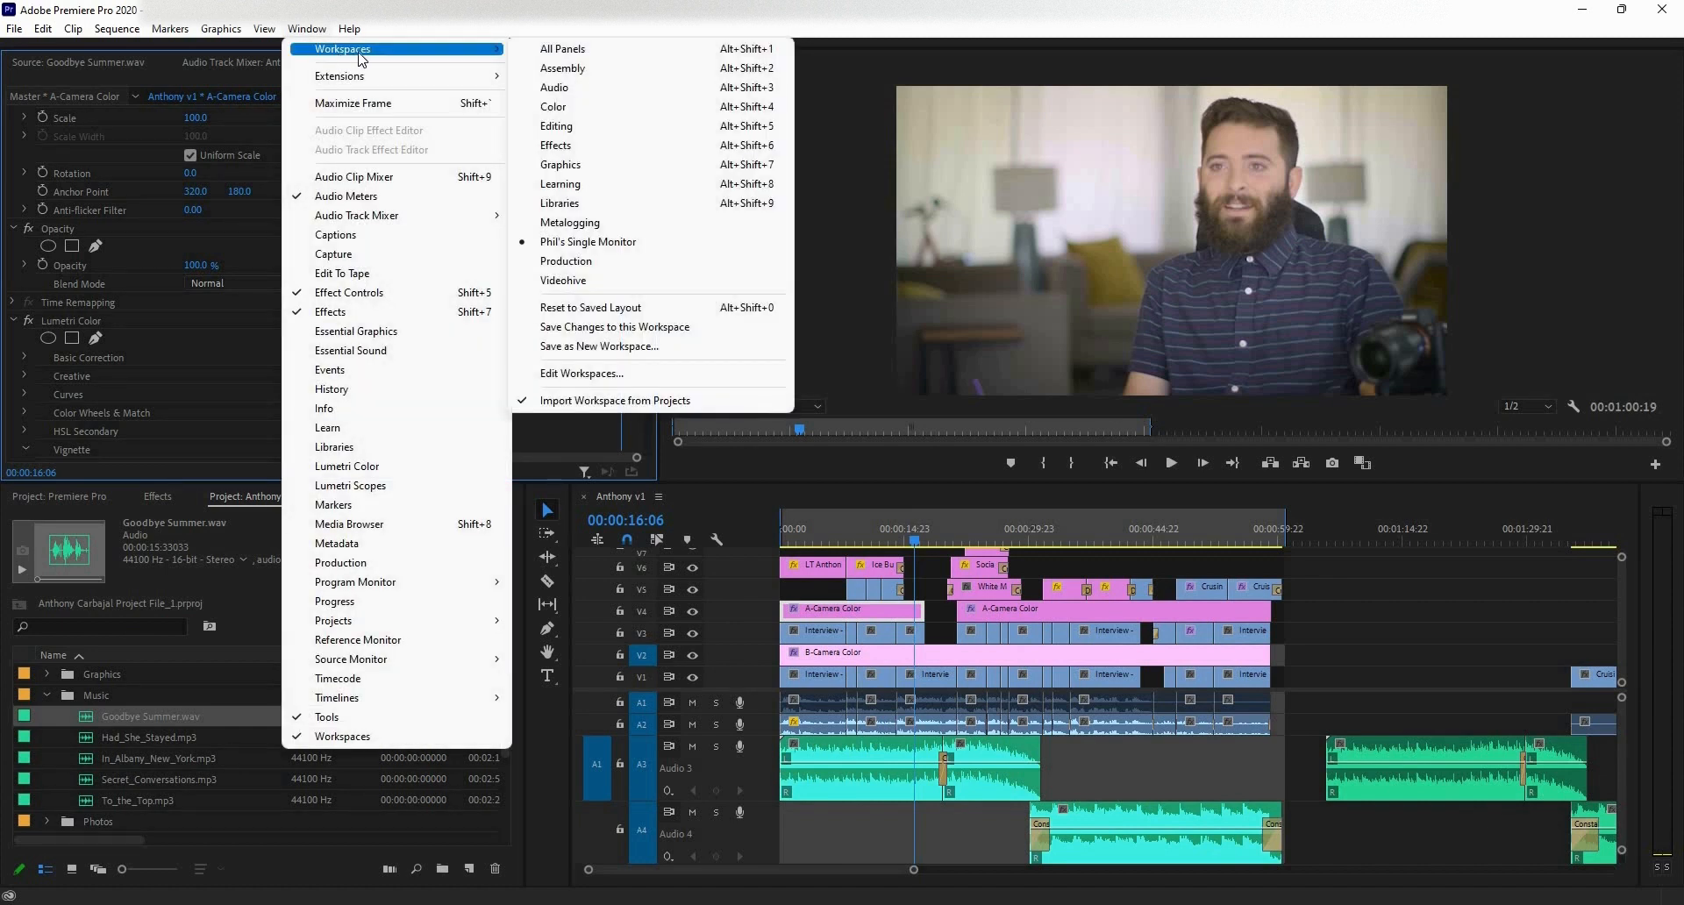
left_click(680, 347)
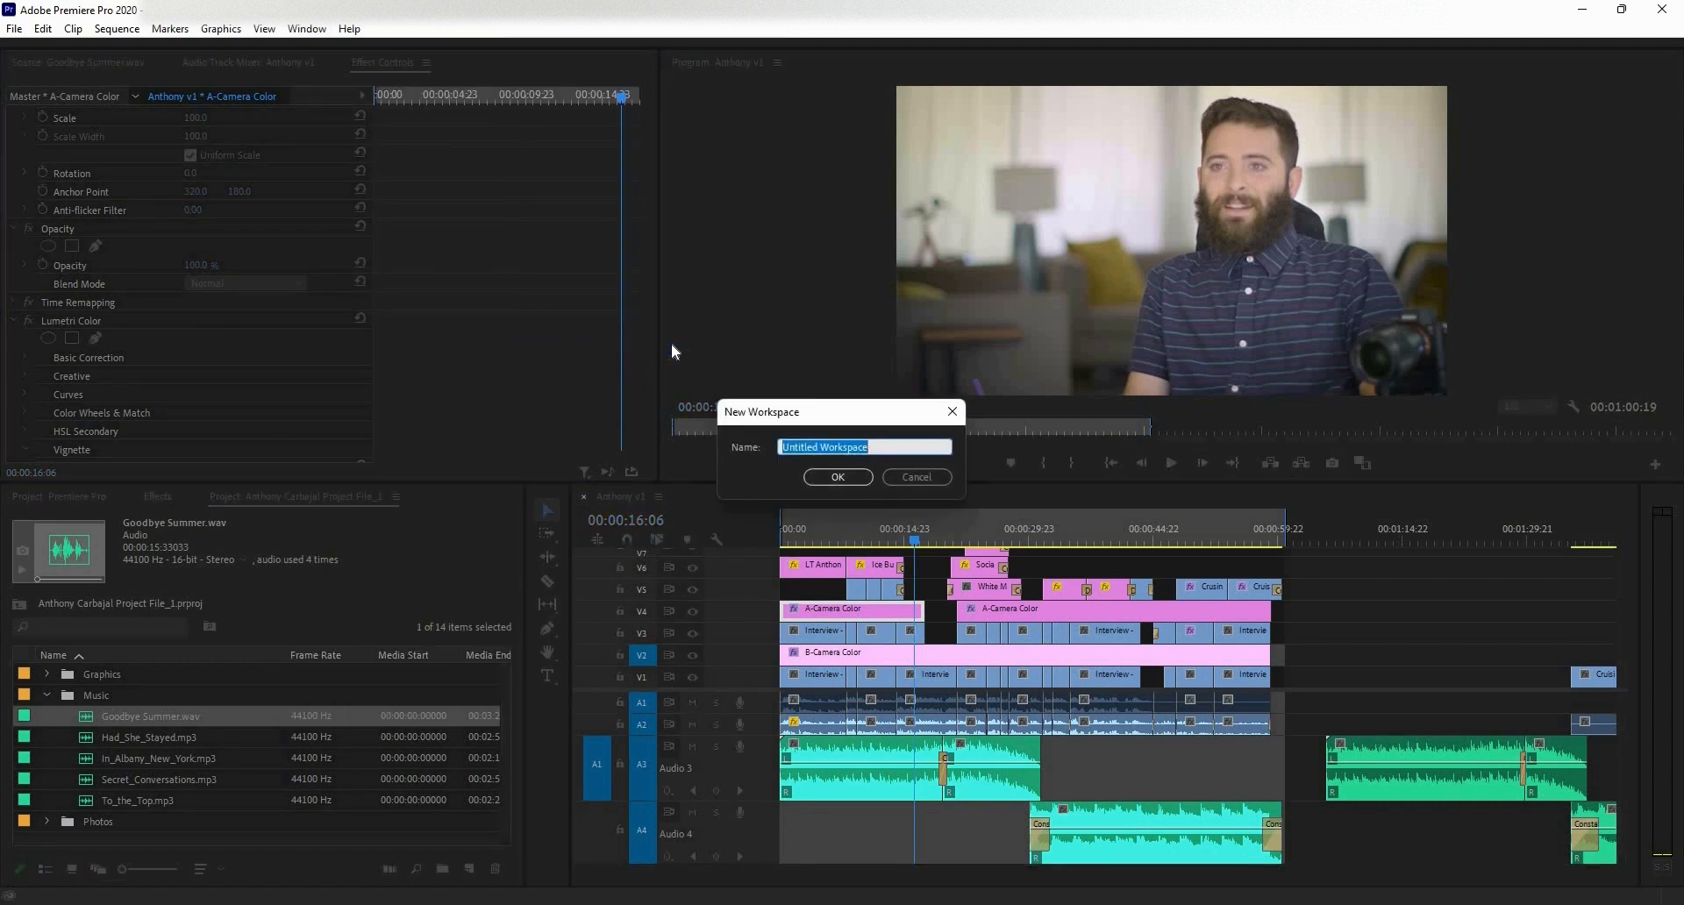
type("My WS")
left_click(838, 476)
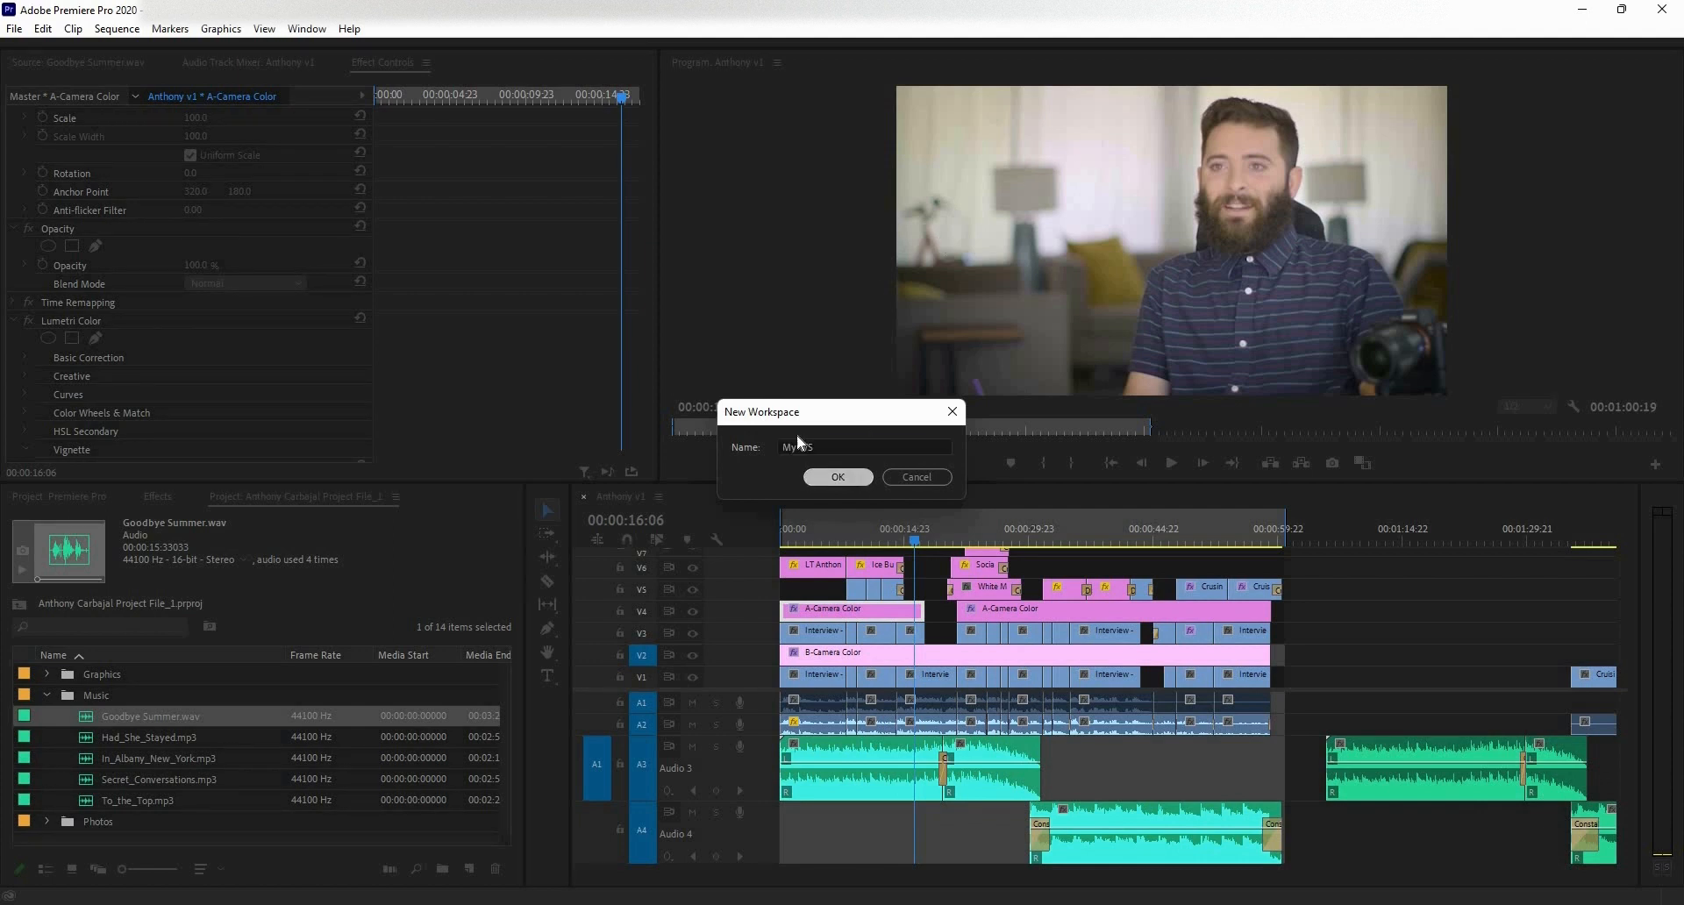
- Switch to the Production workspace
left_click(326, 32)
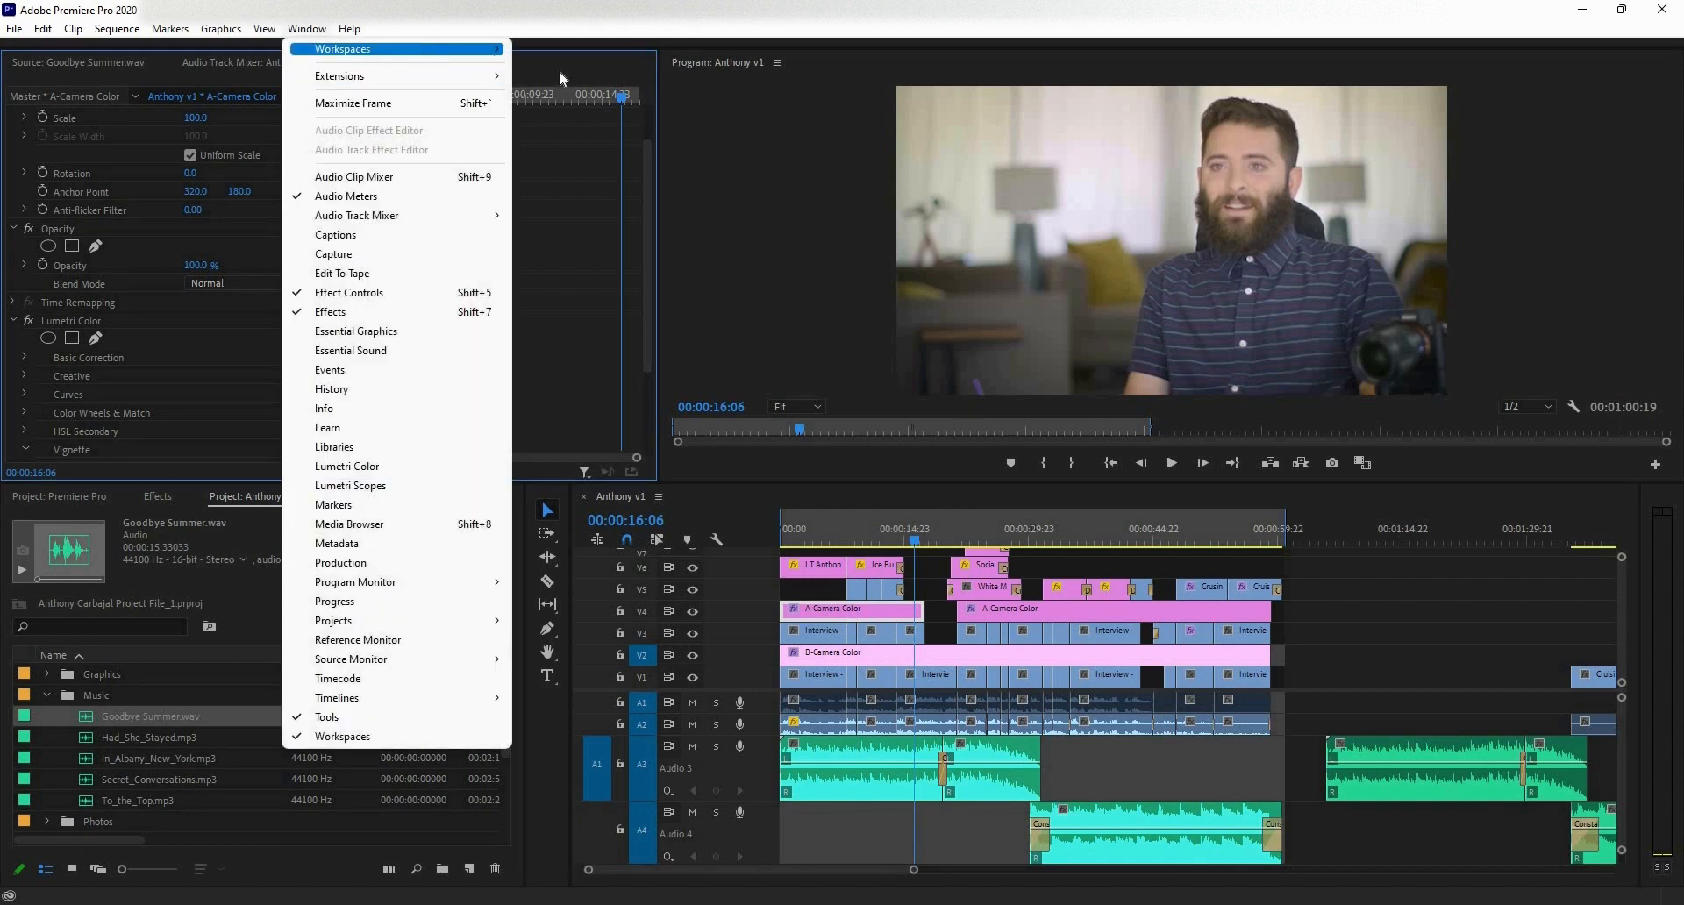
mouse_move(429, 51)
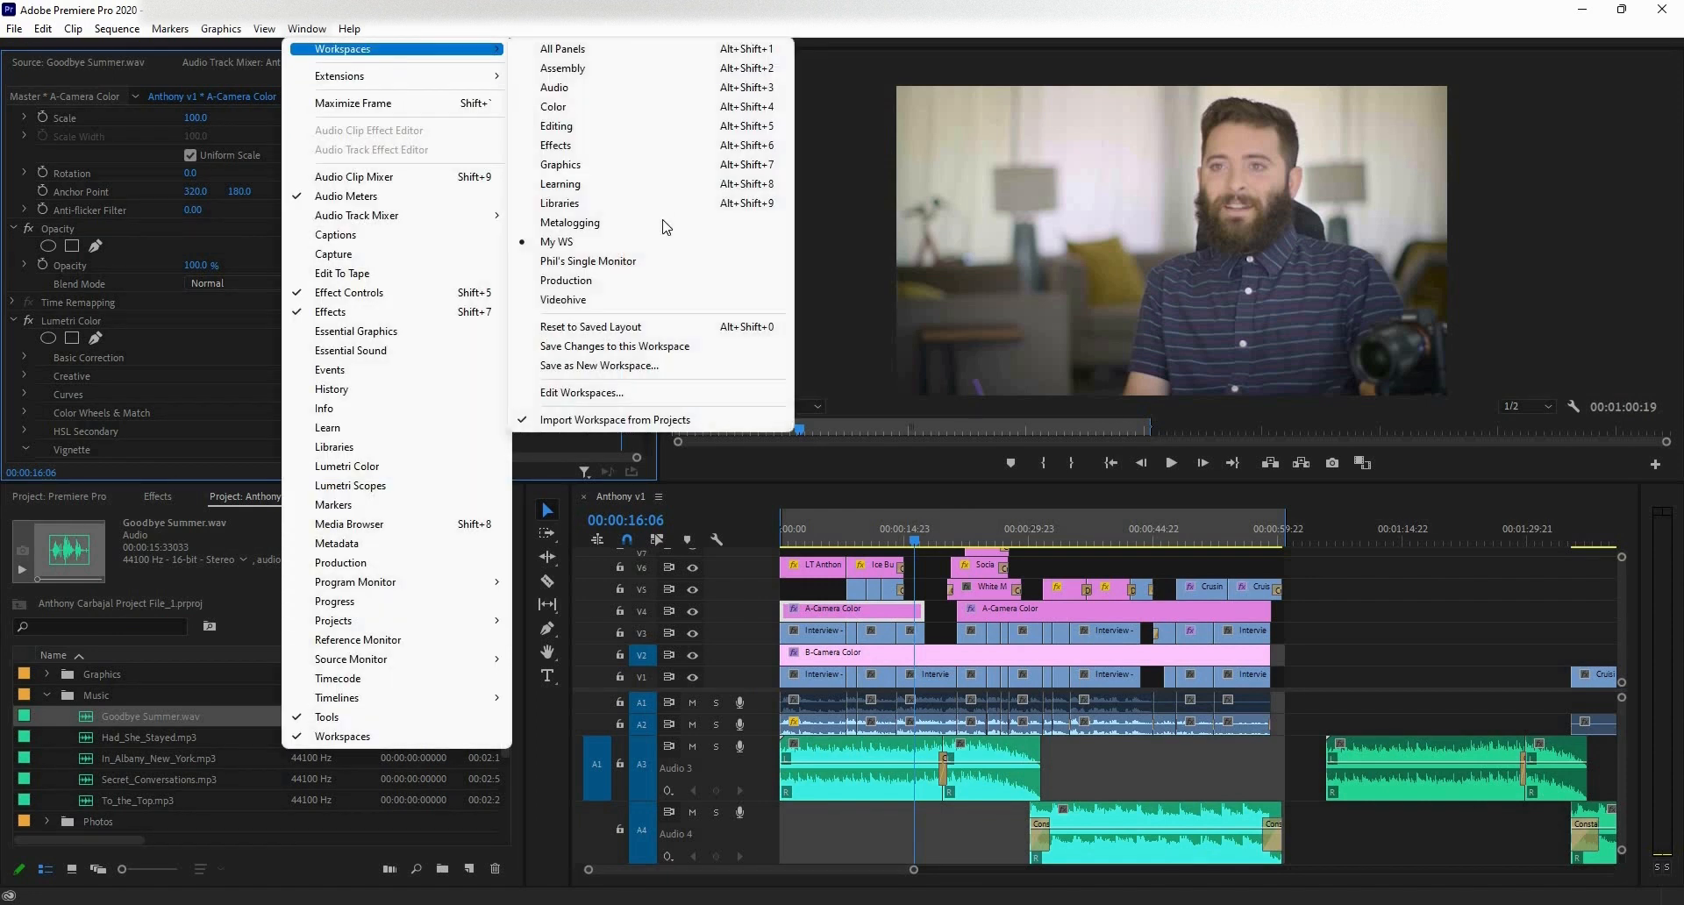
left_click(653, 280)
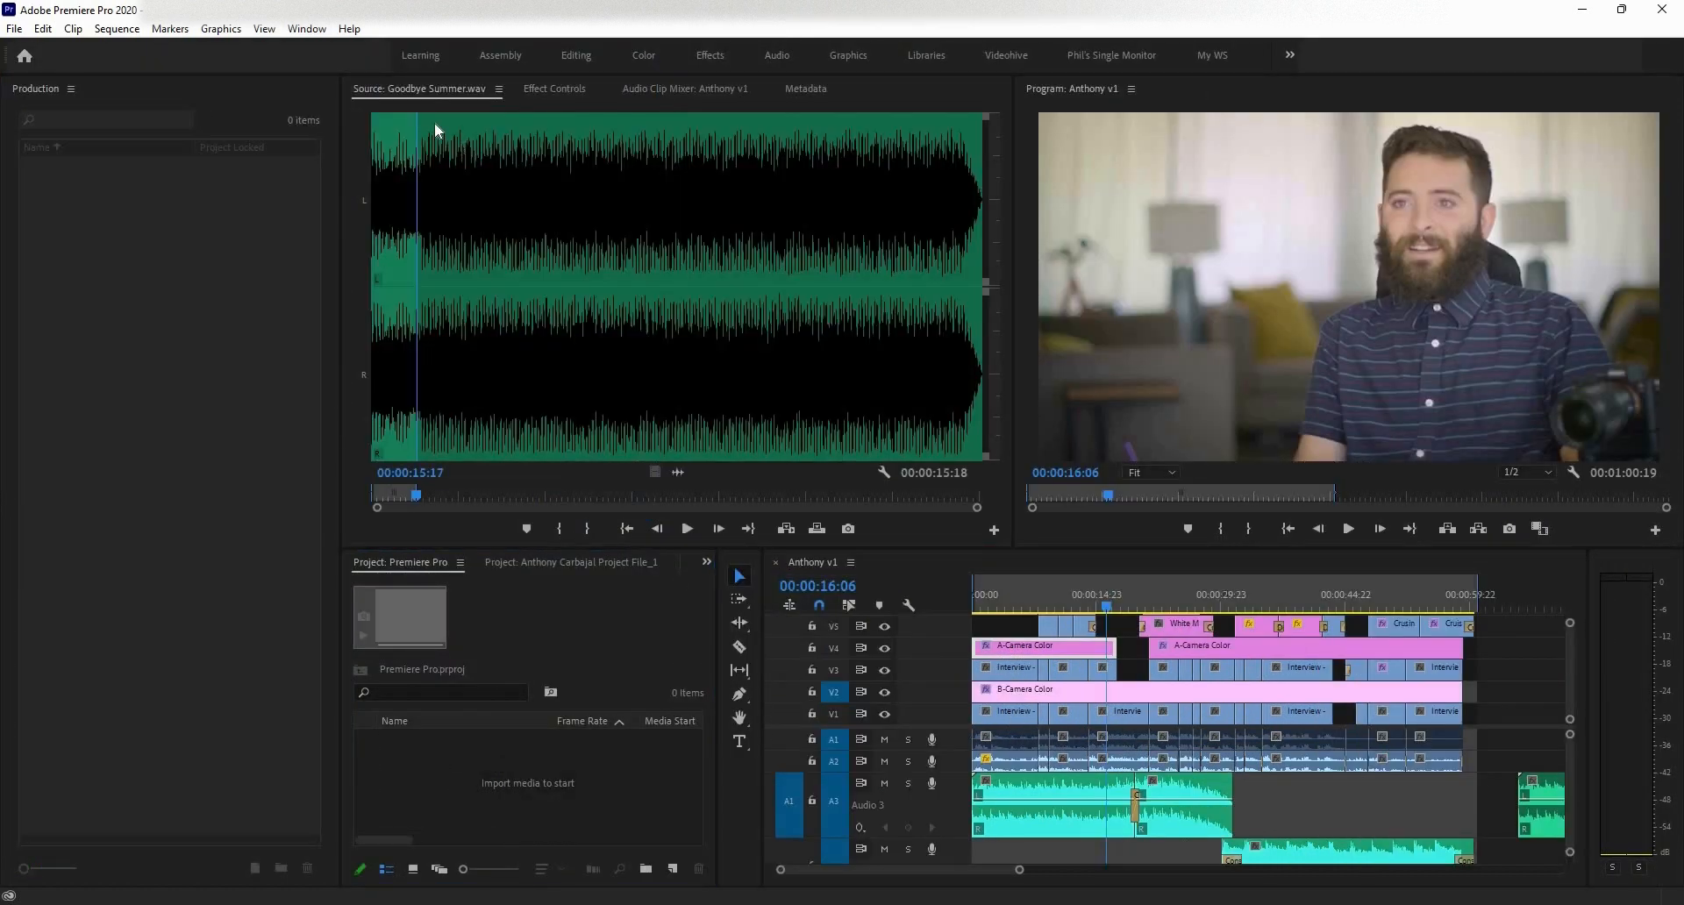
- Switch to the My WS workspace
left_click(307, 29)
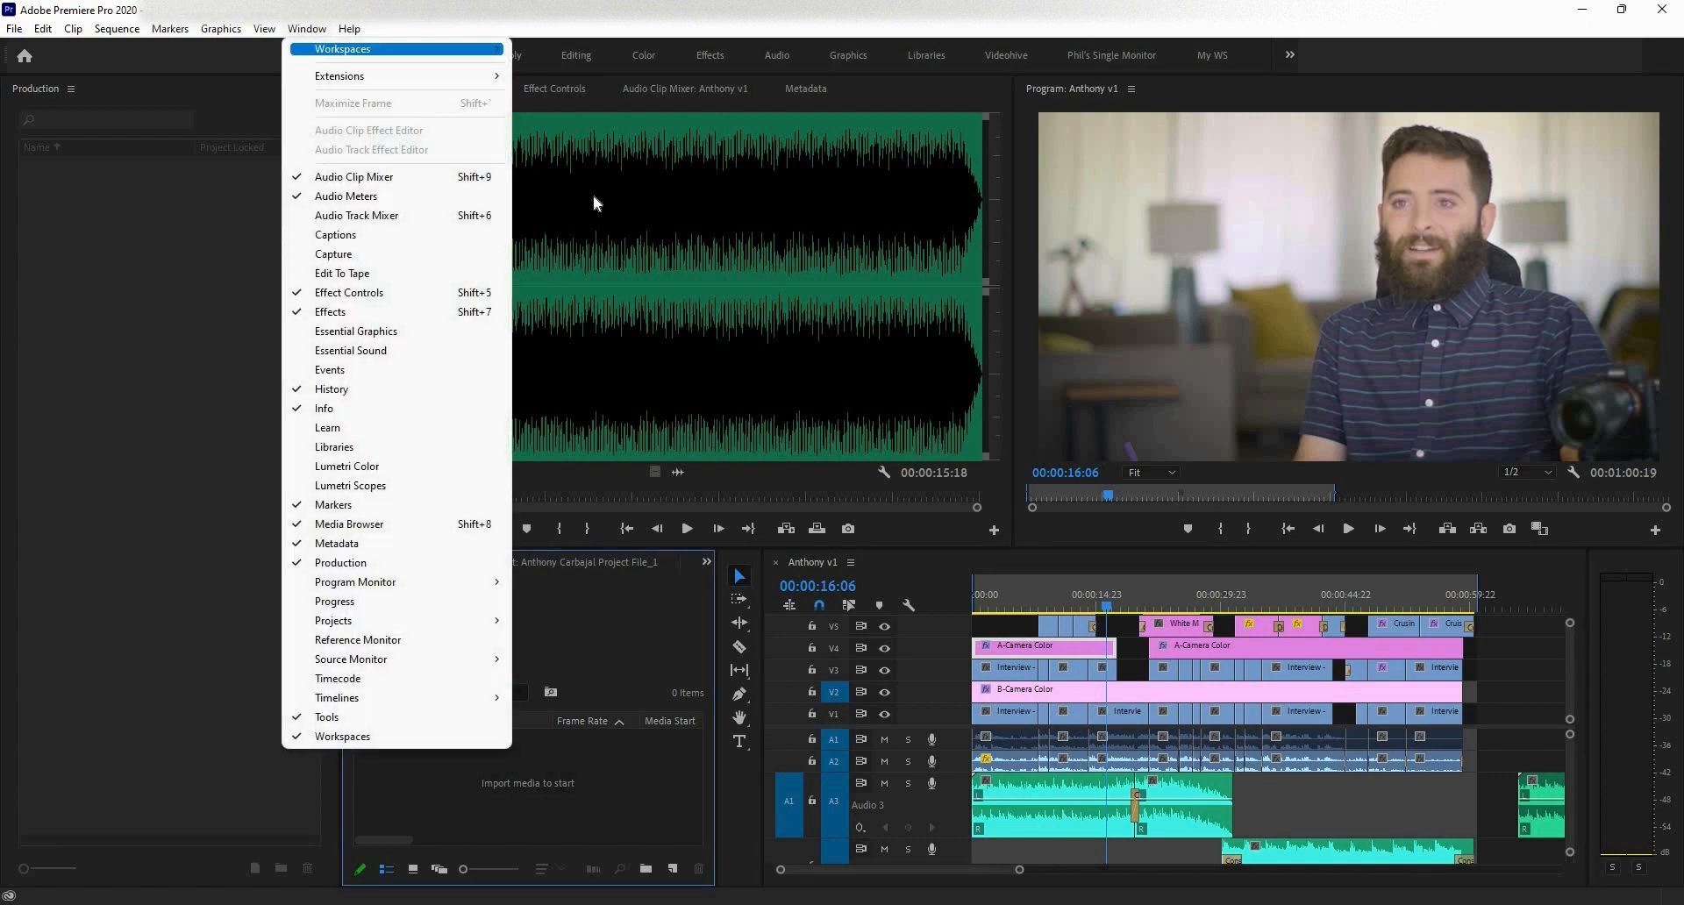
mouse_move(395, 51)
left_click(586, 245)
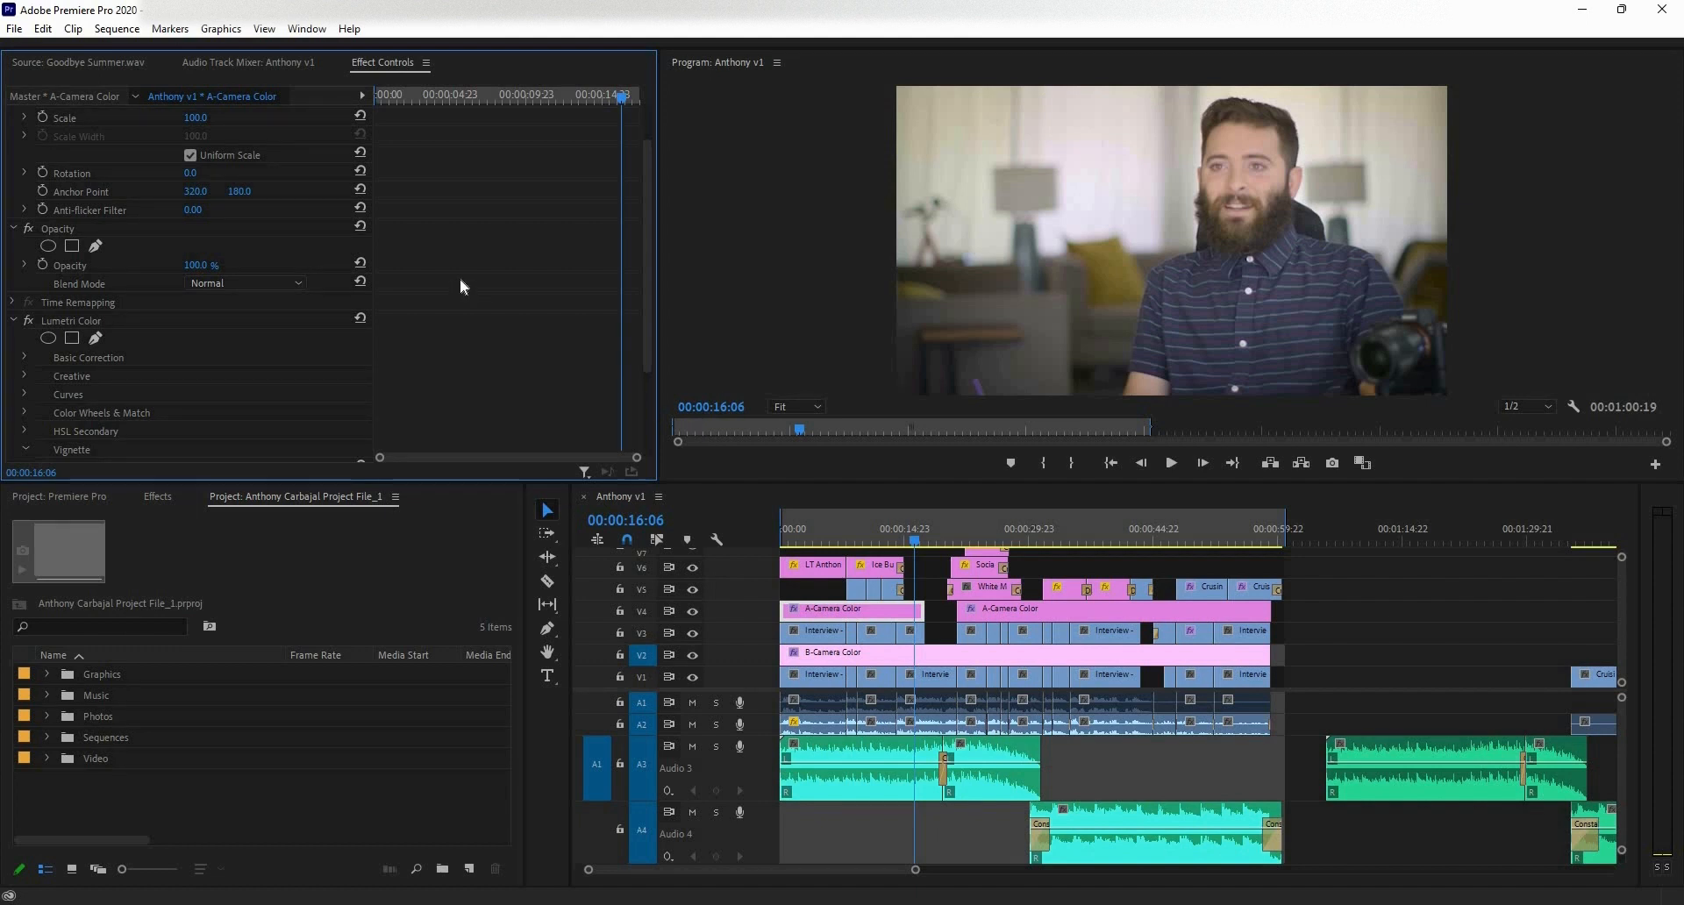
- Choose the custom single-monitor workspace from the list of saved workspaces
left_click(321, 29)
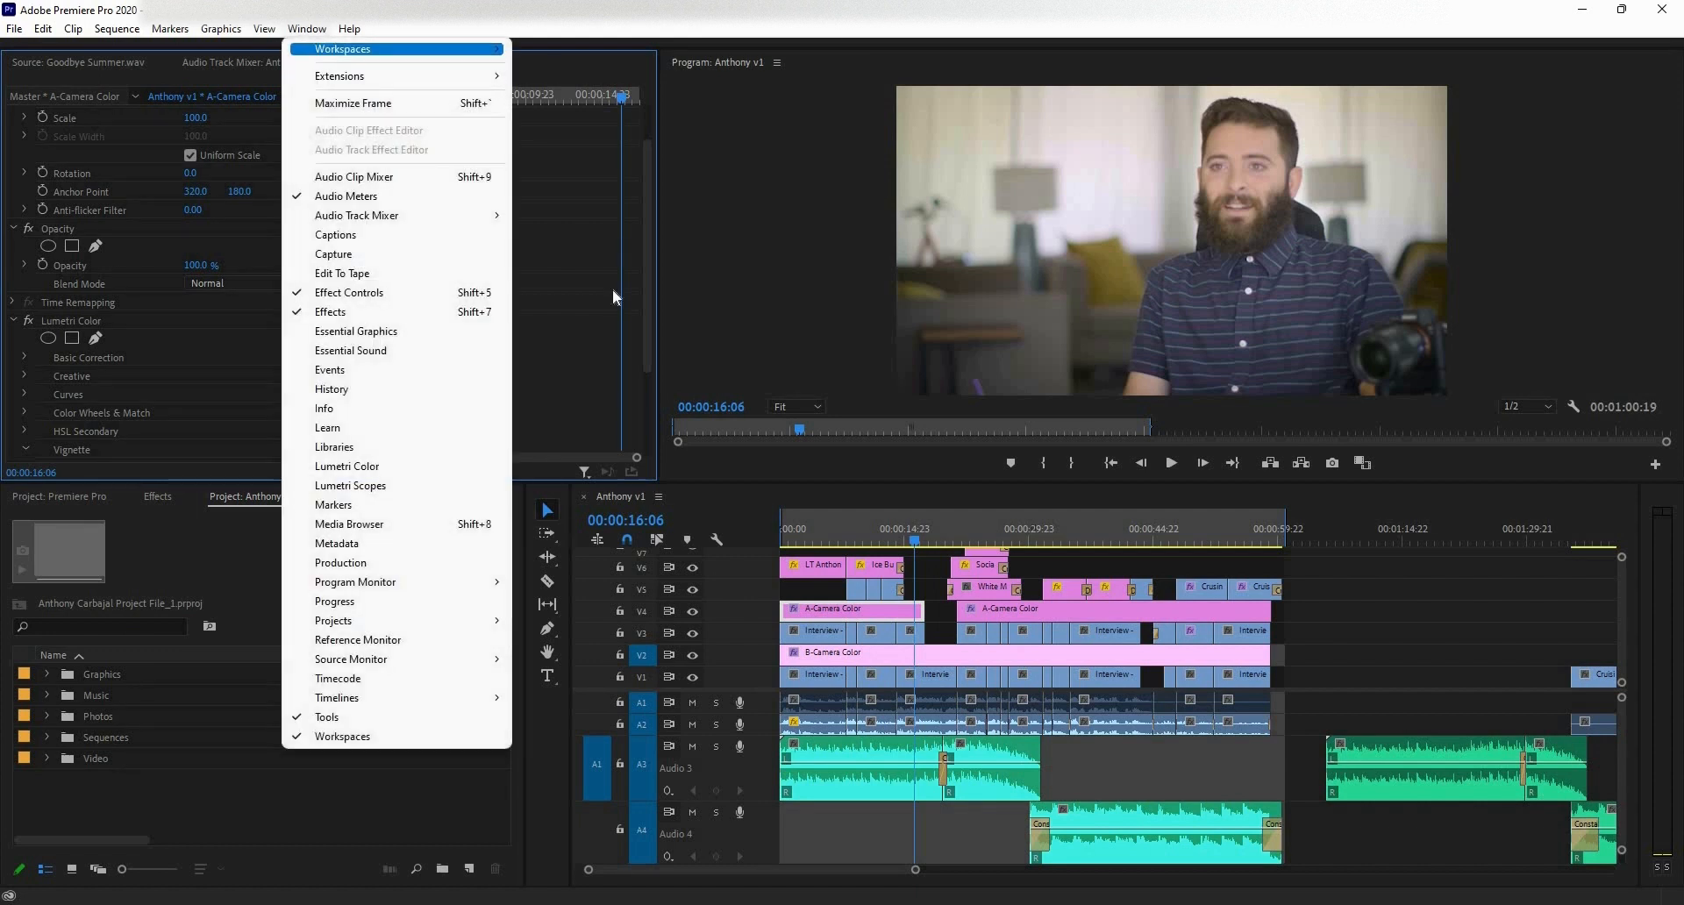
mouse_move(455, 51)
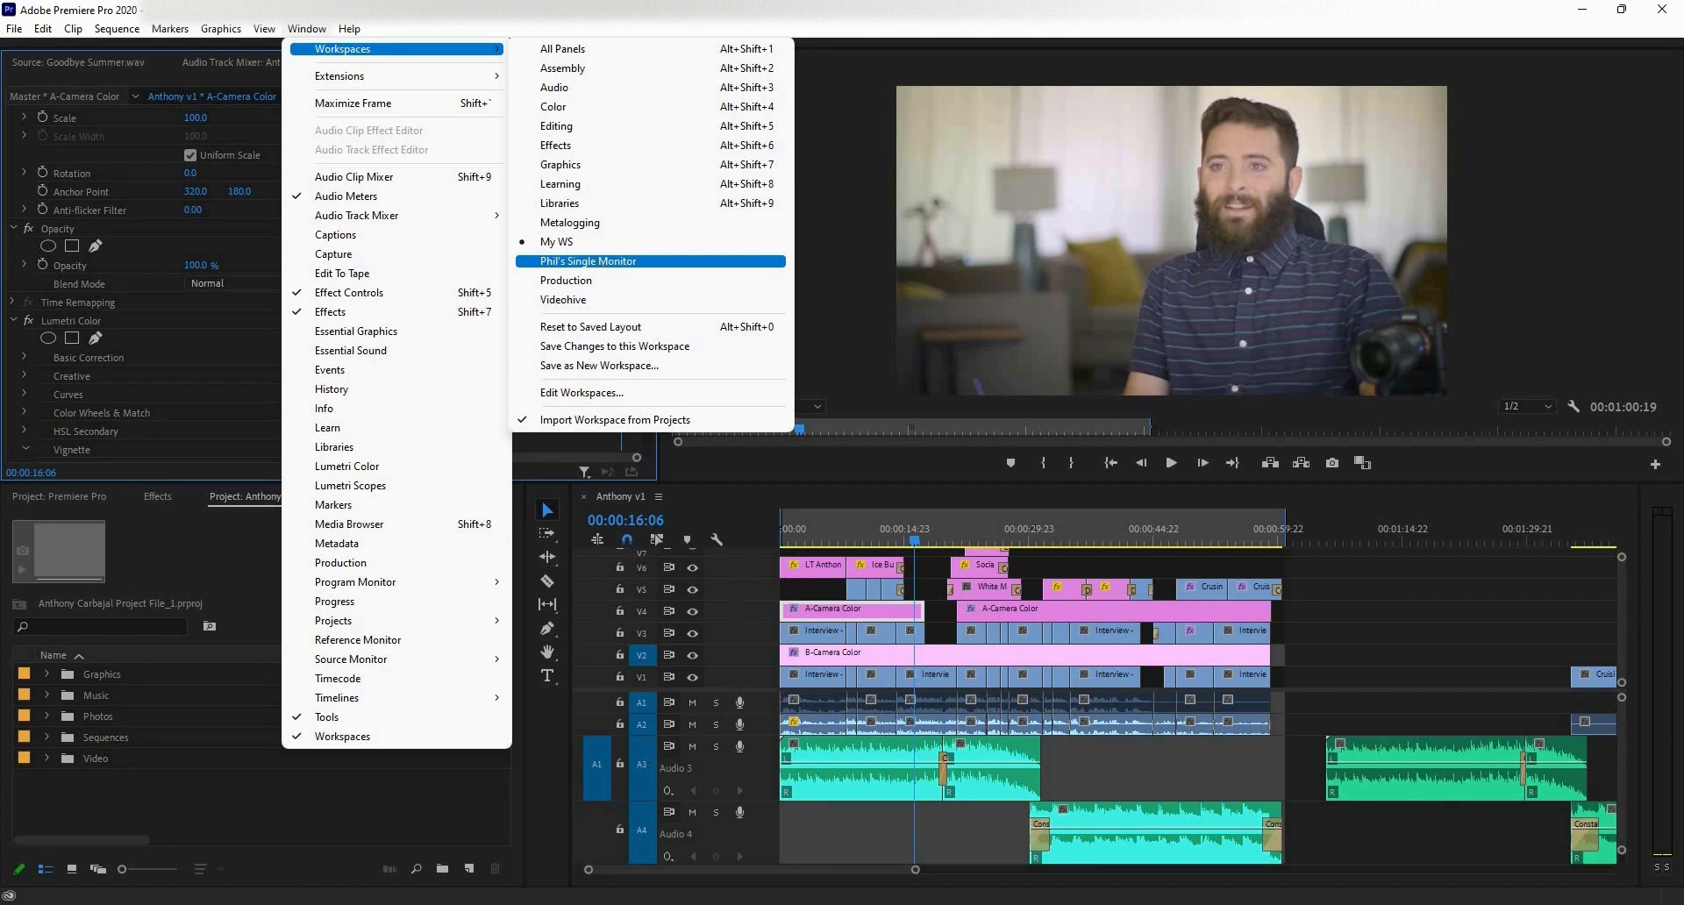
left_click(604, 263)
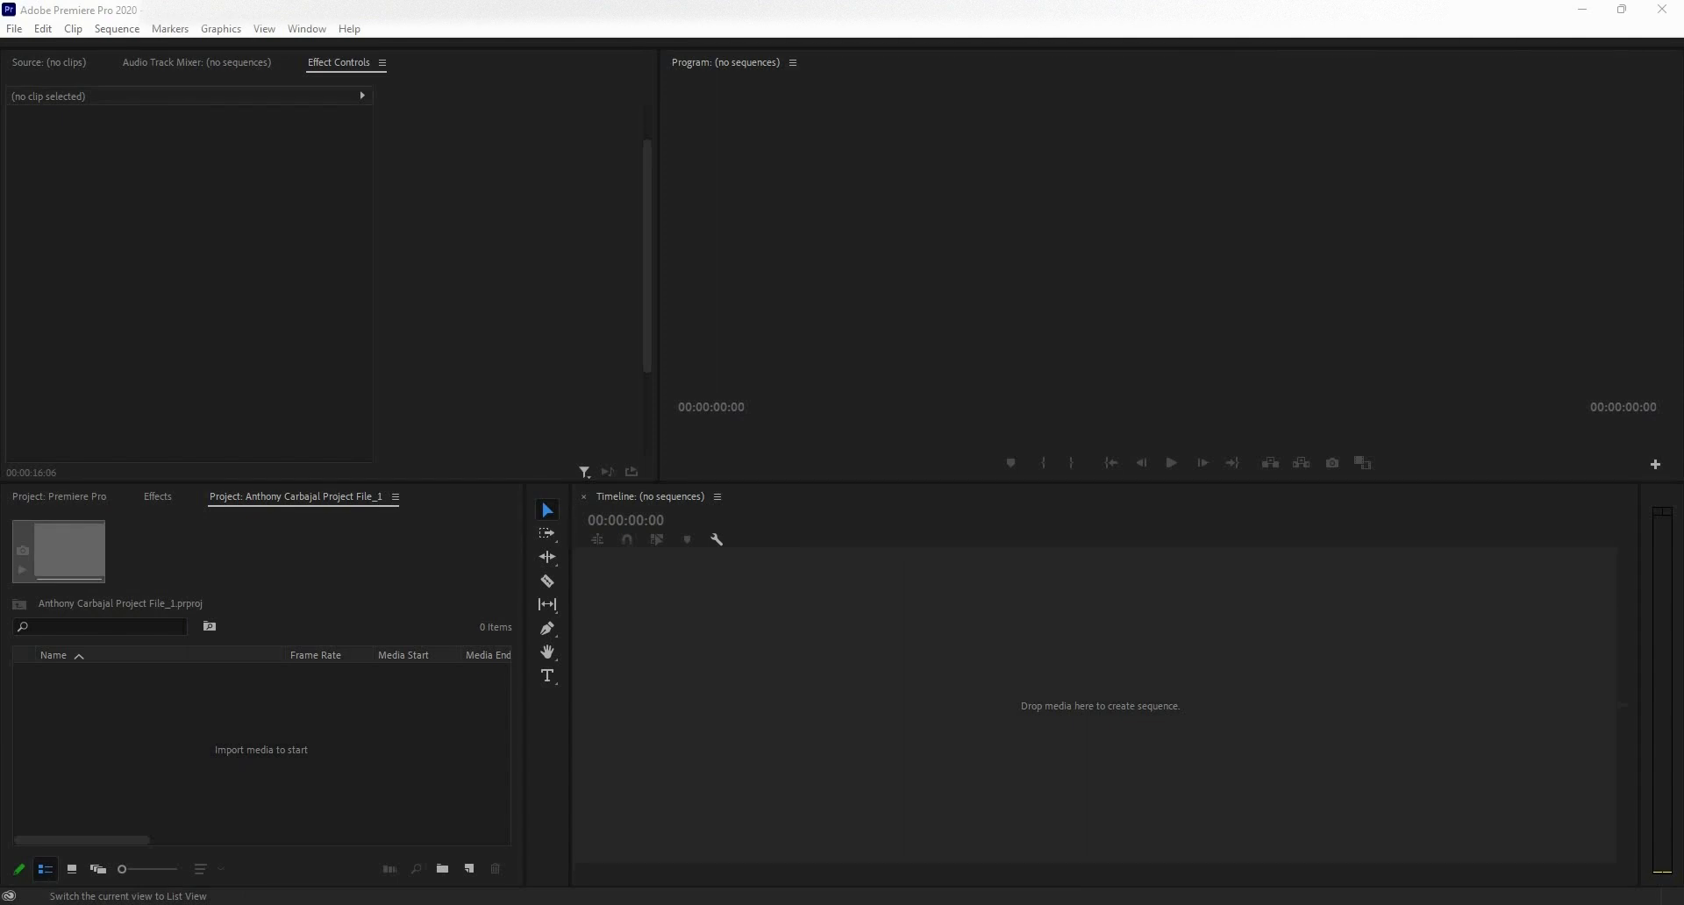
- Heighten the lower panel row with the Project and timeline panels by slightly shrinking the upper row
left_click_drag(497, 431, 500, 409)
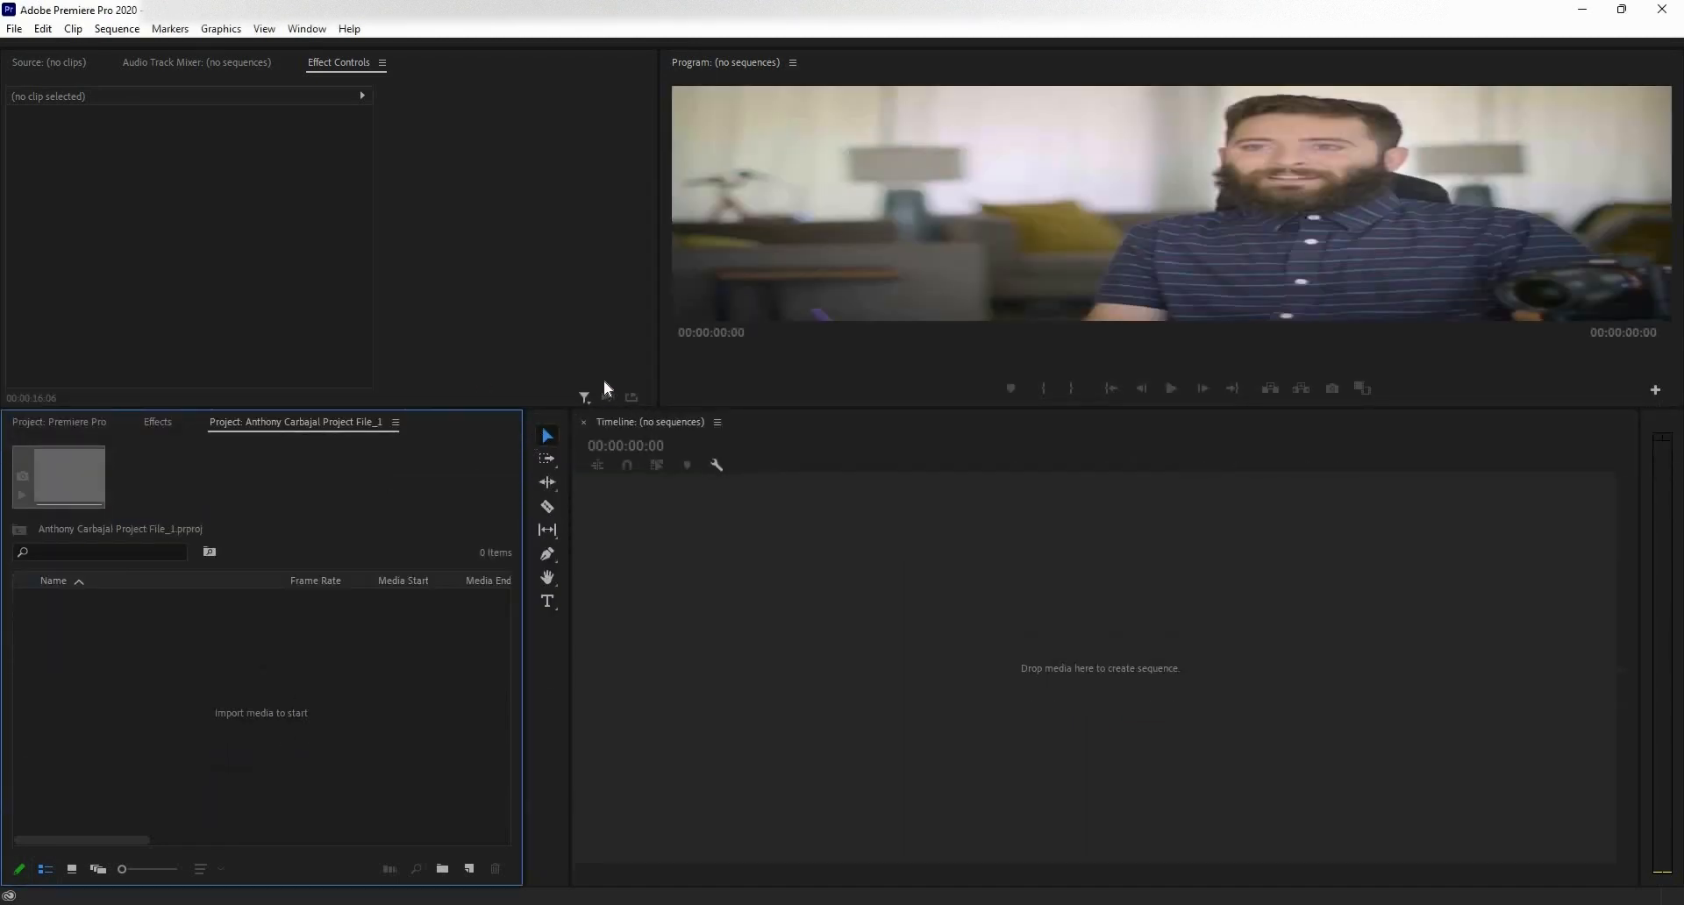
left_click_drag(639, 409, 639, 440)
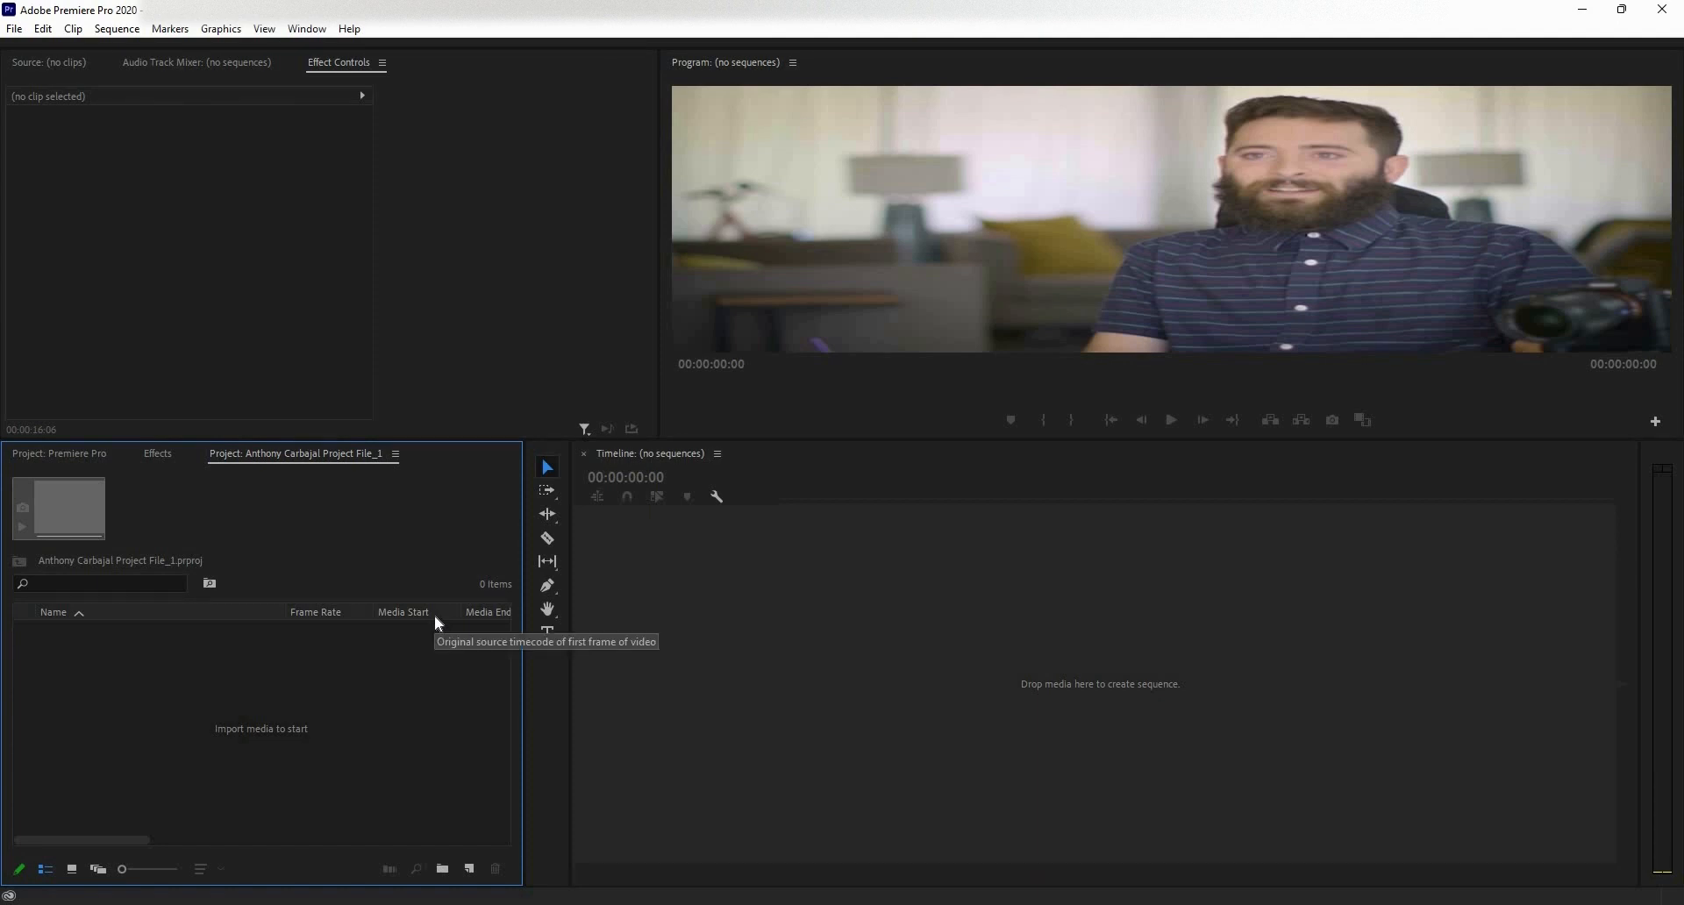
double_click(405, 714)
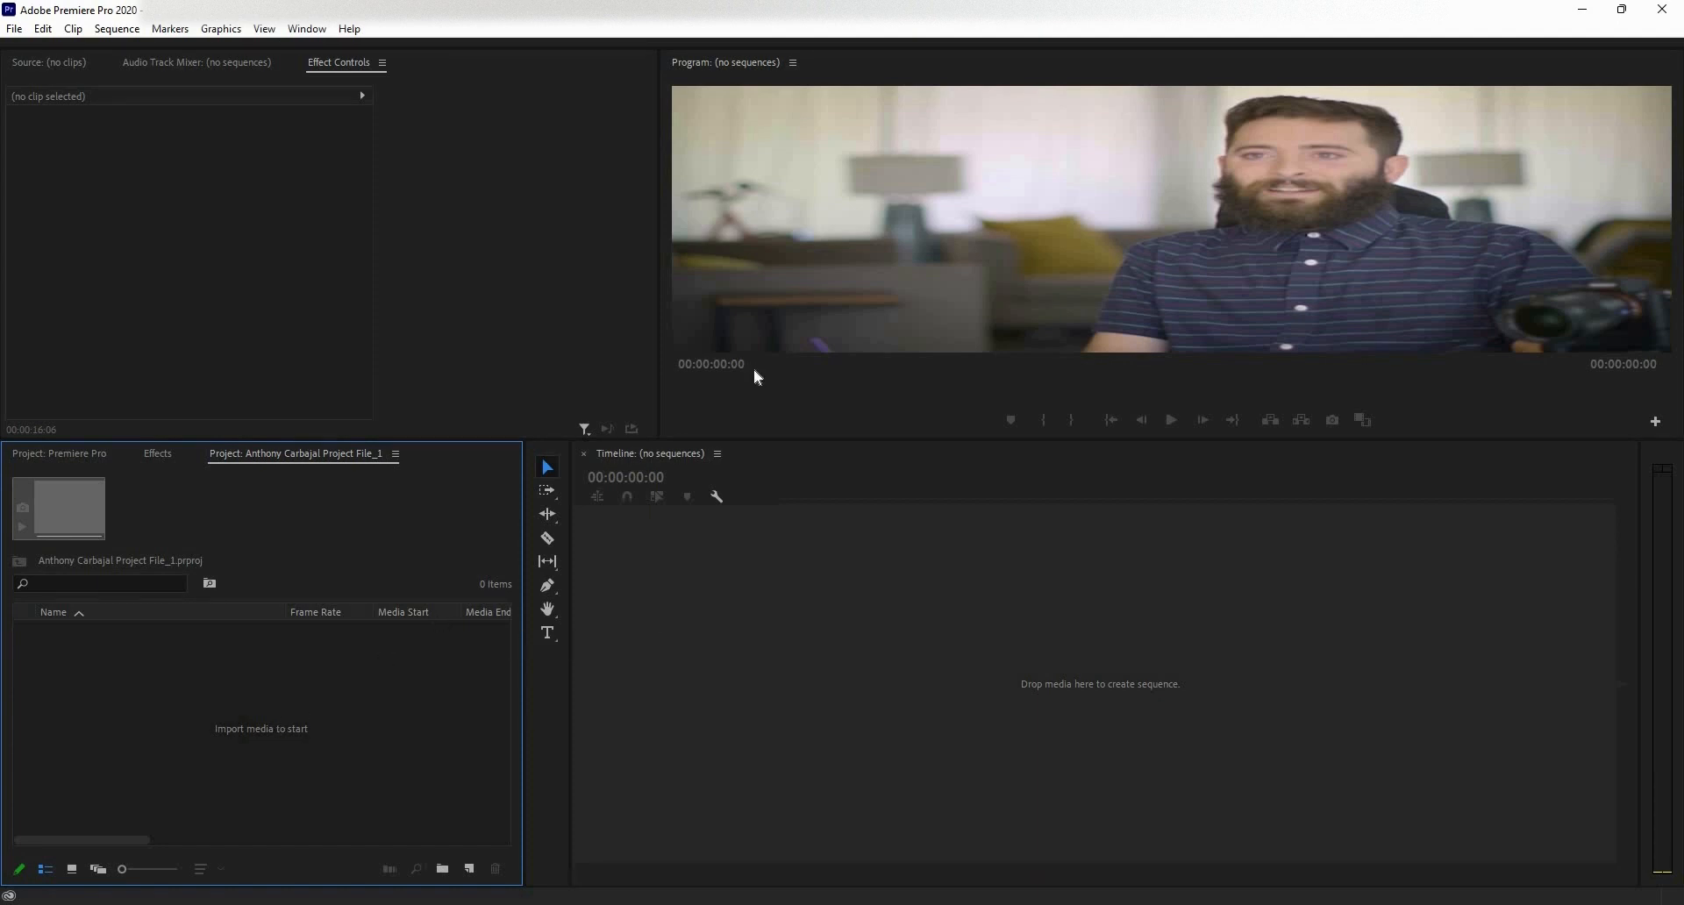
left_click(778, 502)
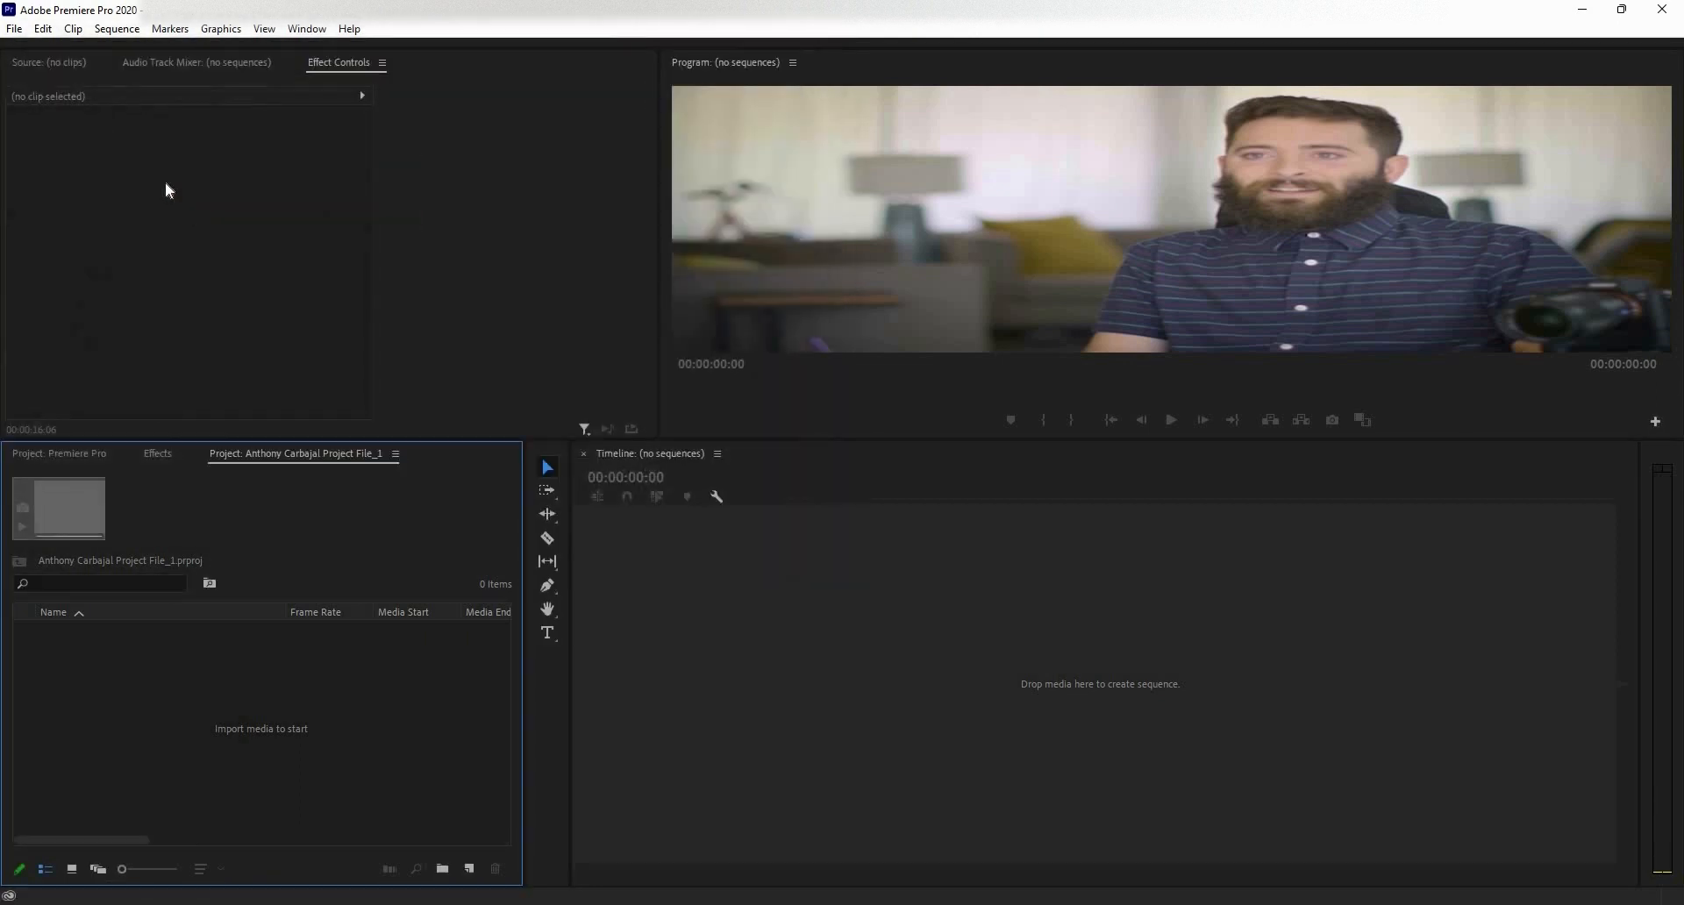
left_click(7, 29)
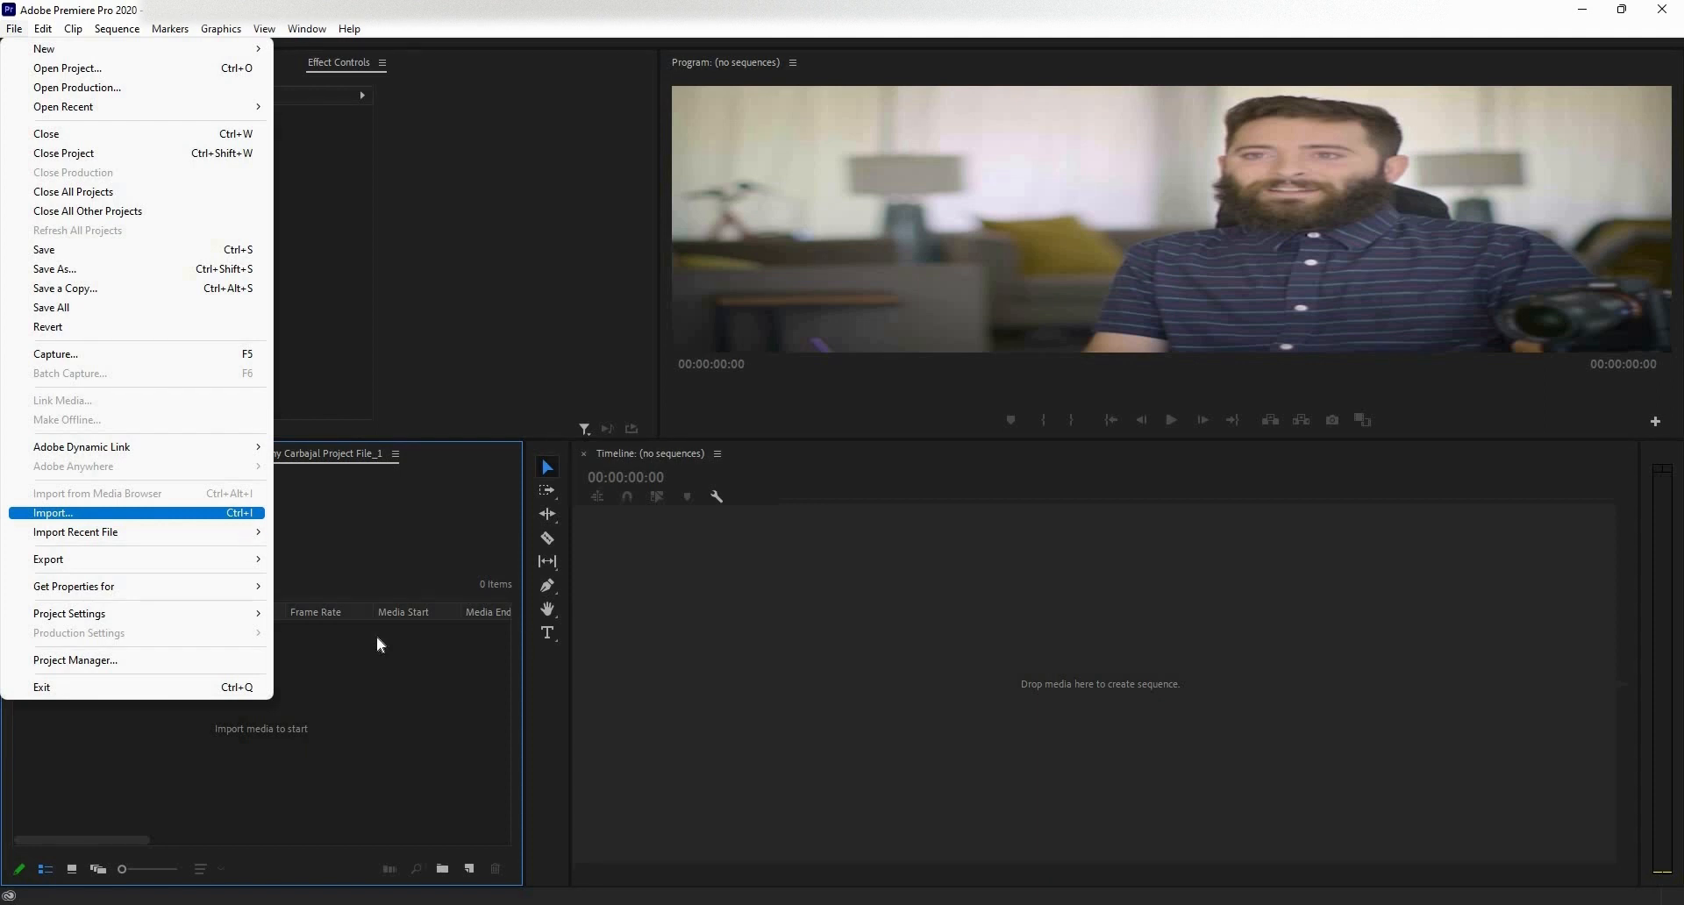
left_click(393, 664)
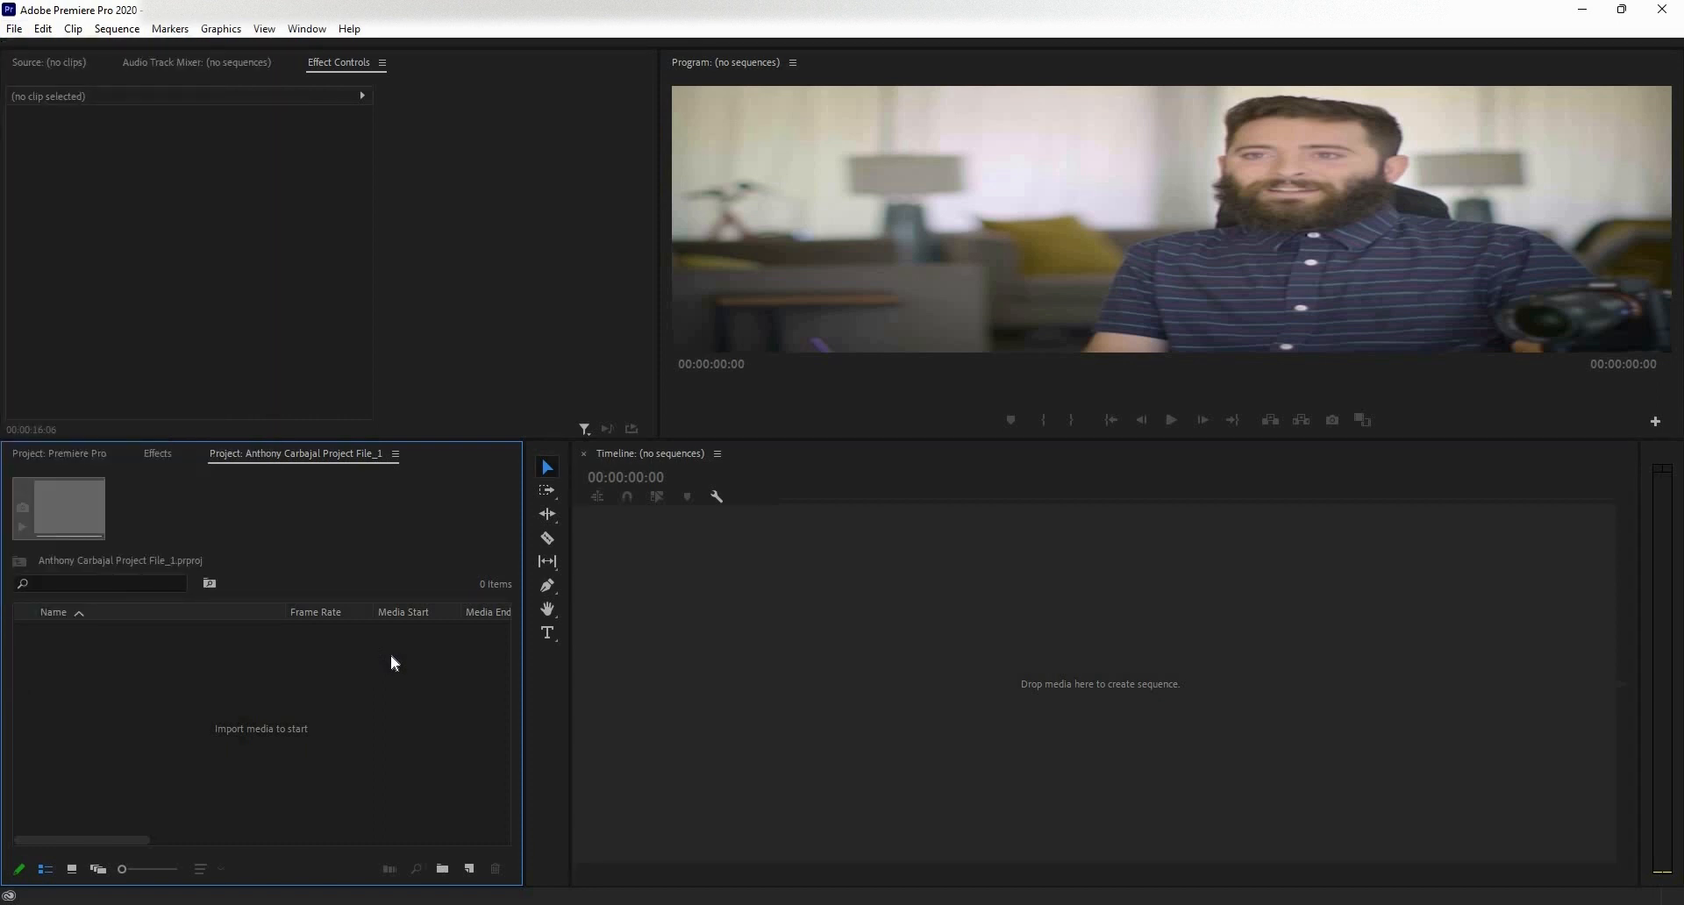
- Start a media import, go to the Resources folder using the copied path, and open its Video Clips folder
double_click(389, 666)
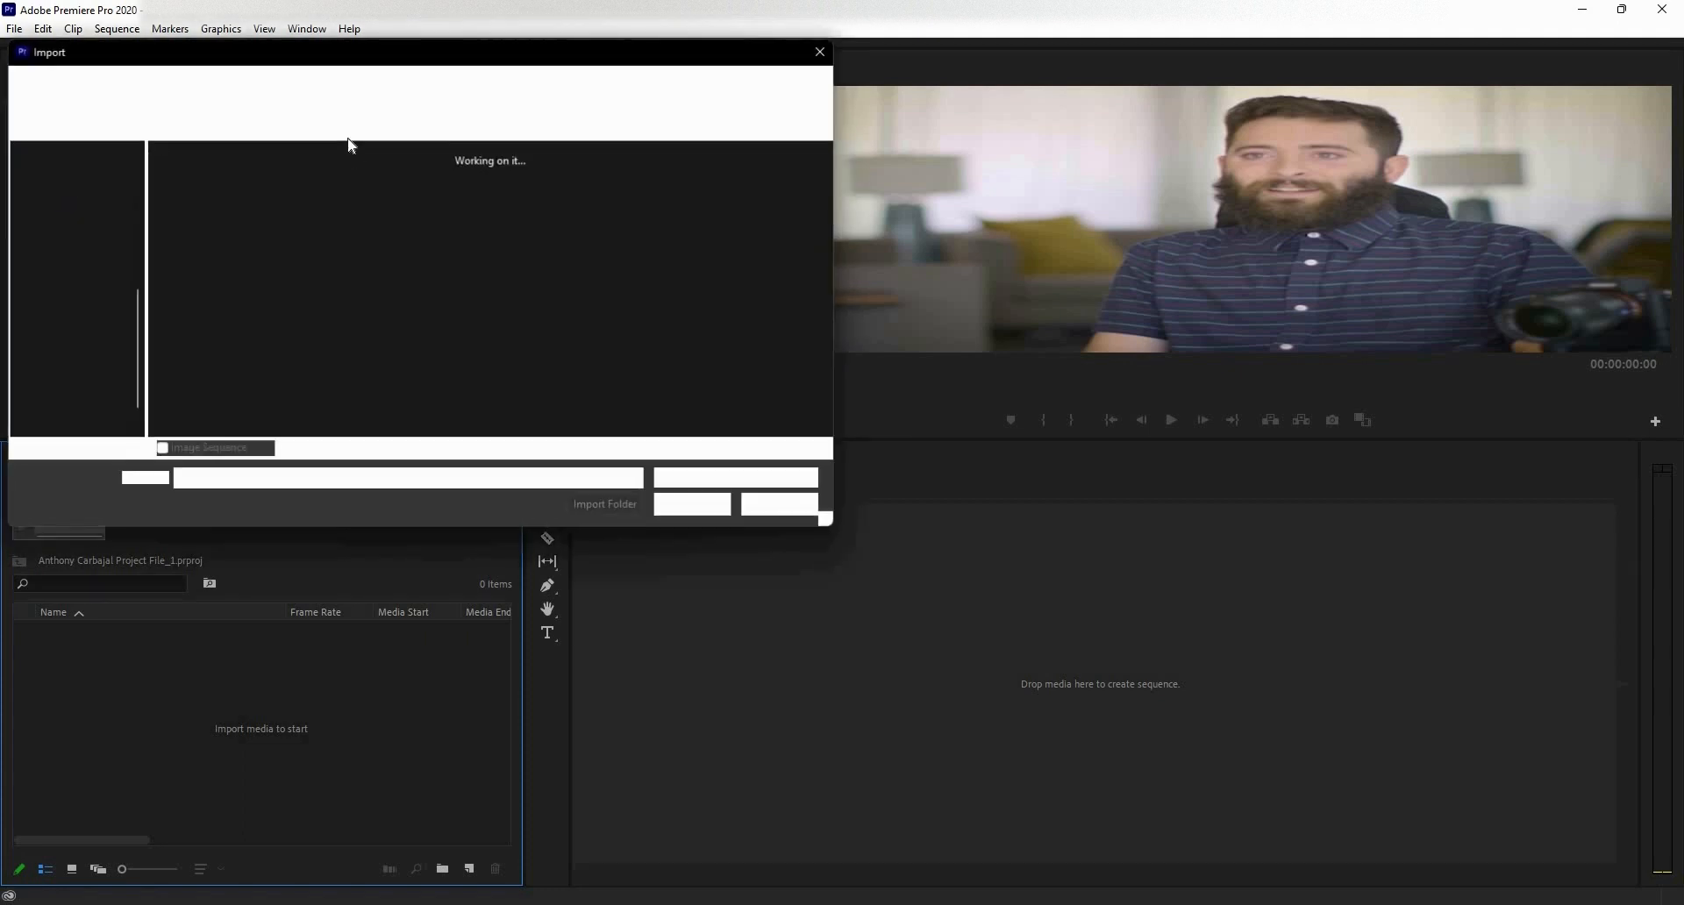
left_click(324, 80)
key("ctrl+v")
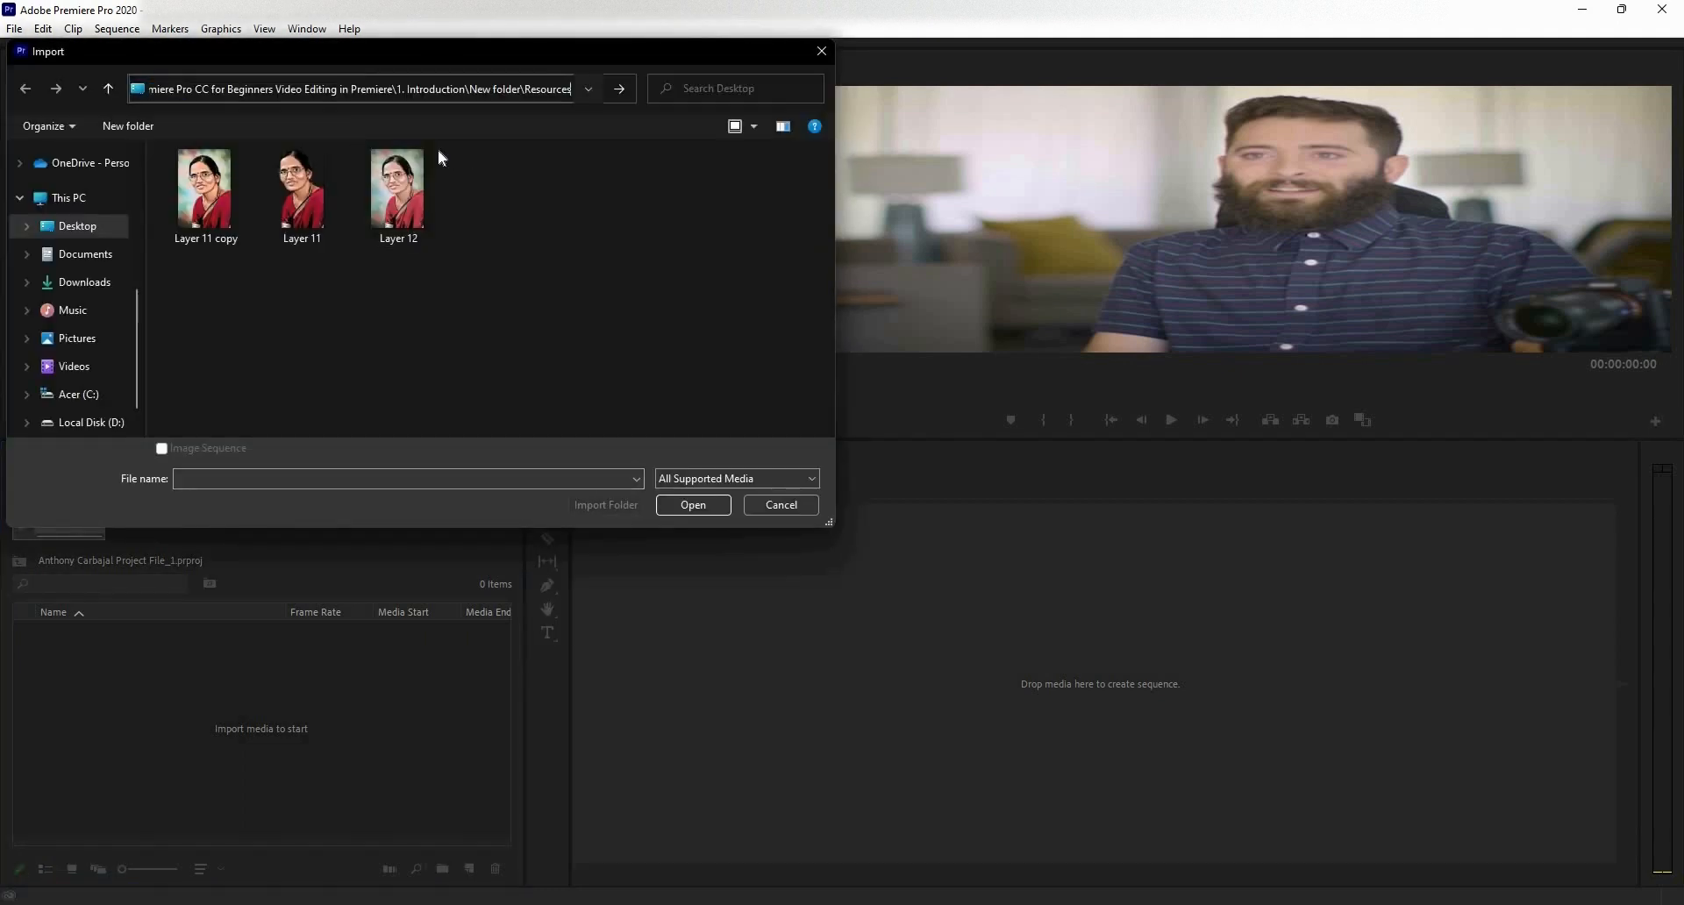
key("Return")
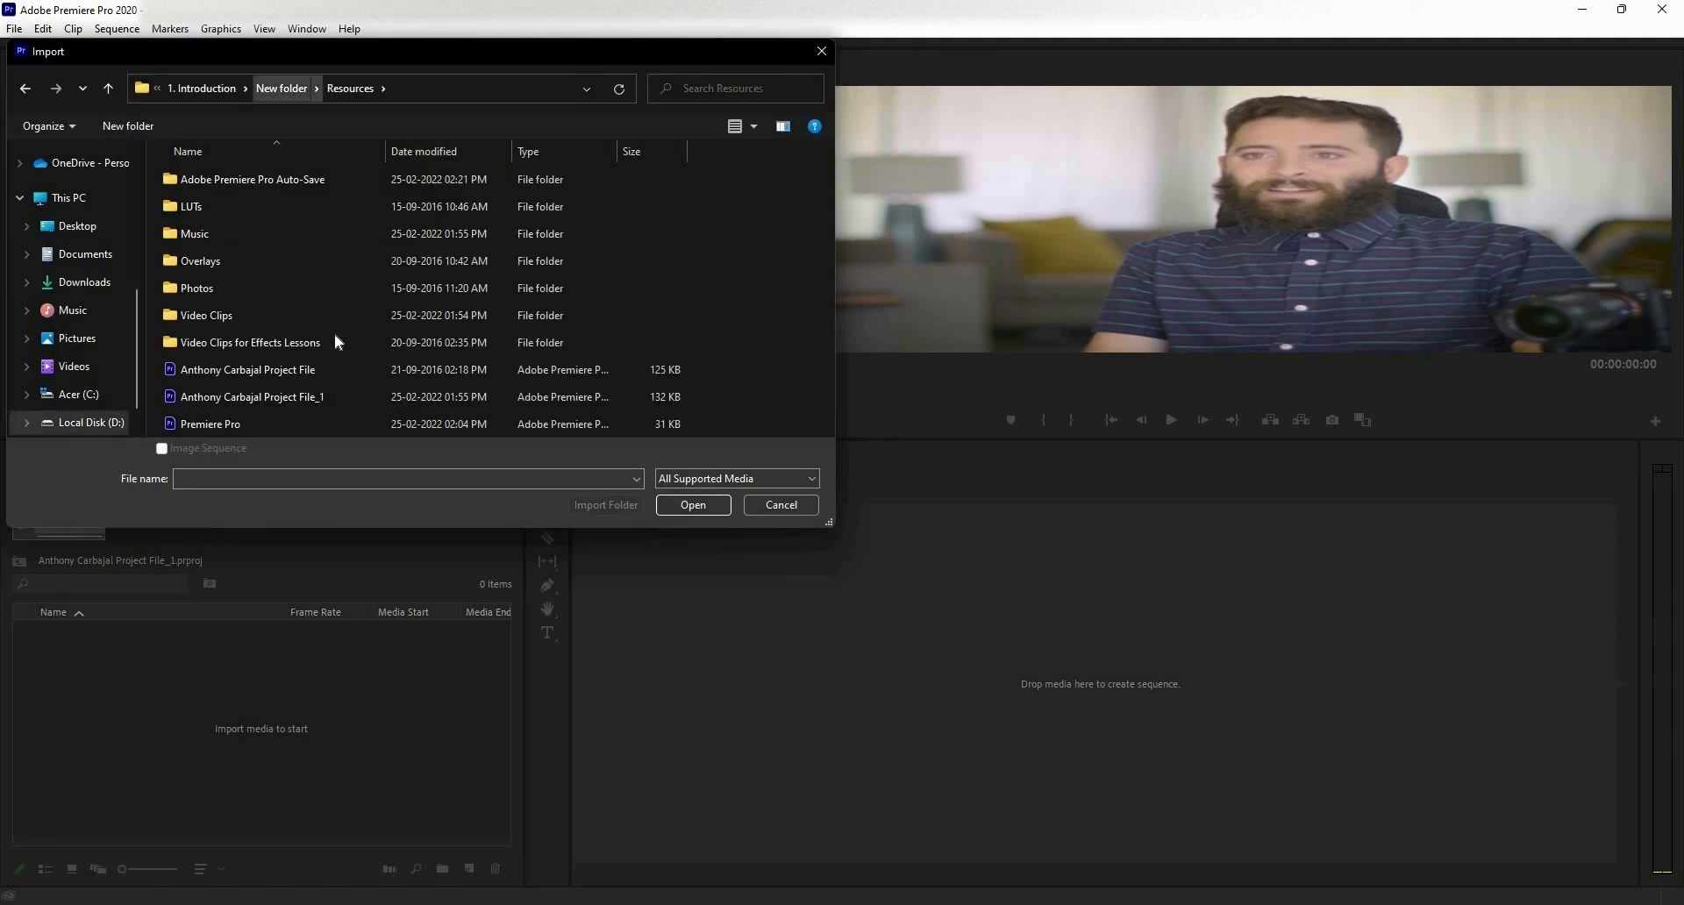
double_click(260, 315)
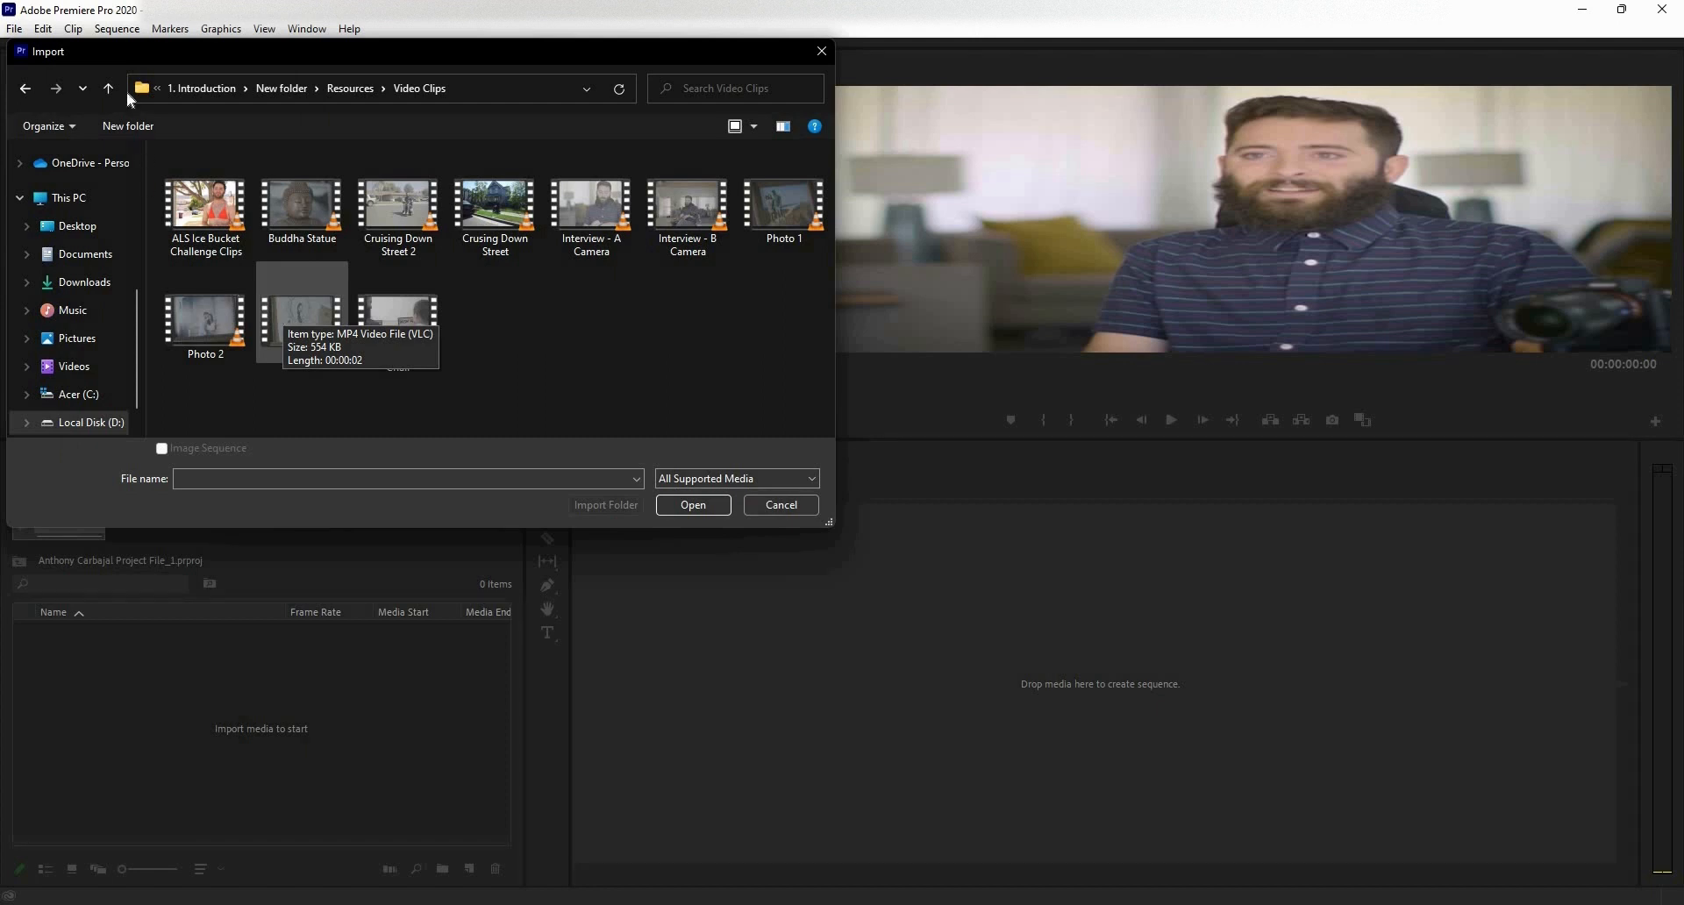
key("alt+Up")
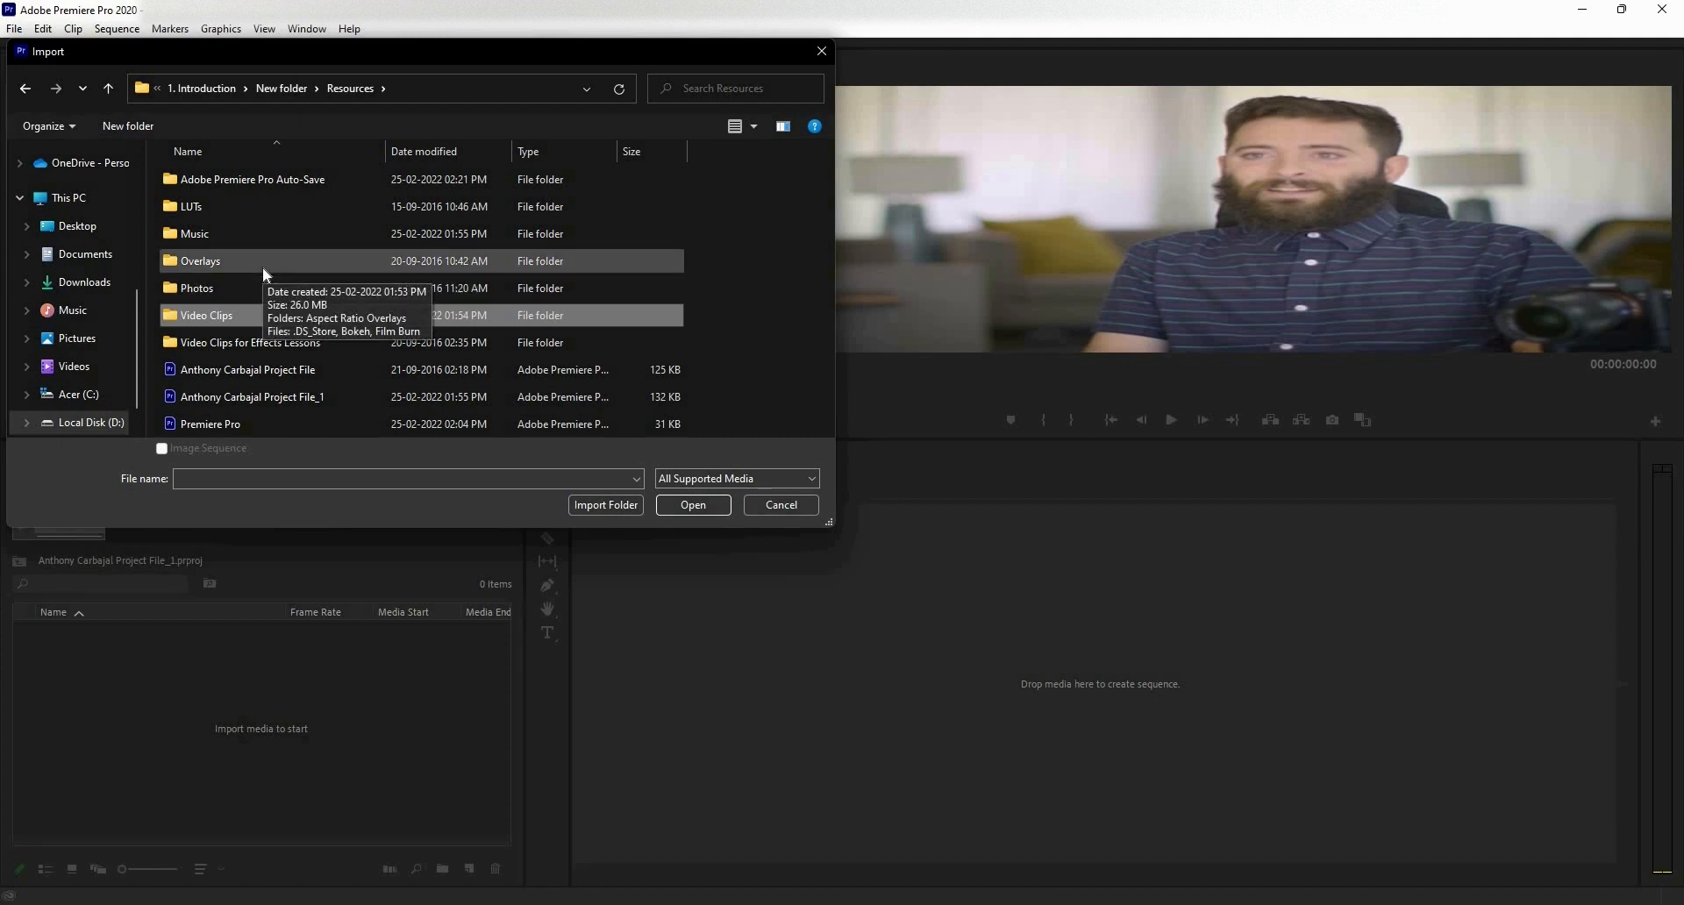
double_click(230, 329)
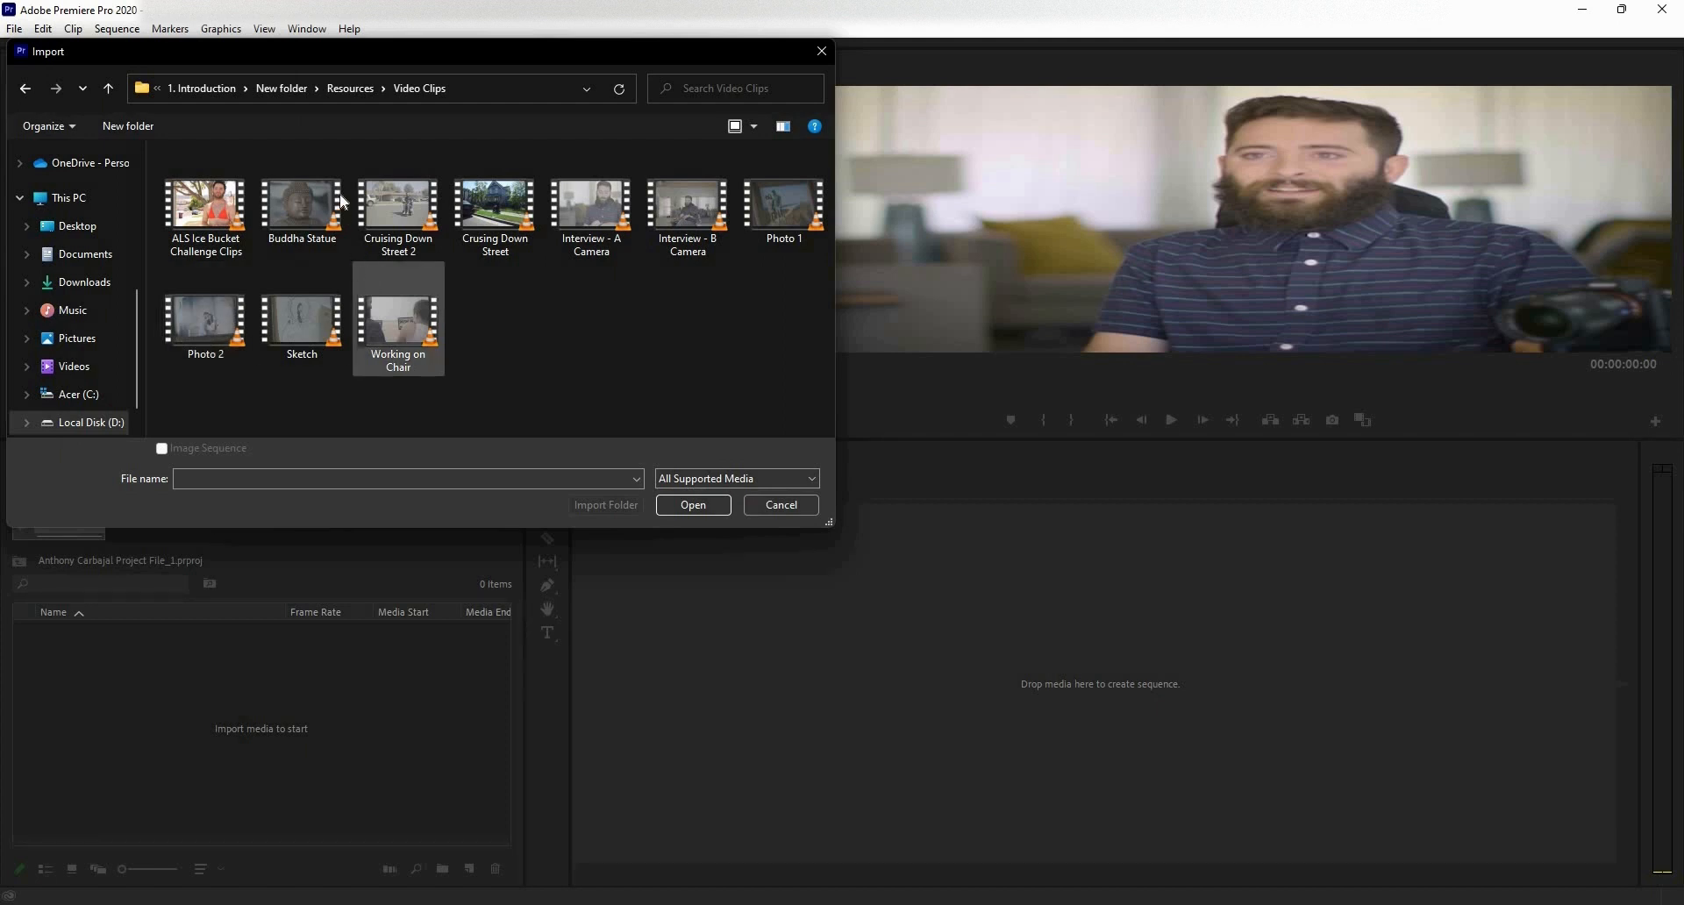
- Try selecting the full range of clips, and a few individual clips, in the Video Clips folder
left_click(210, 215)
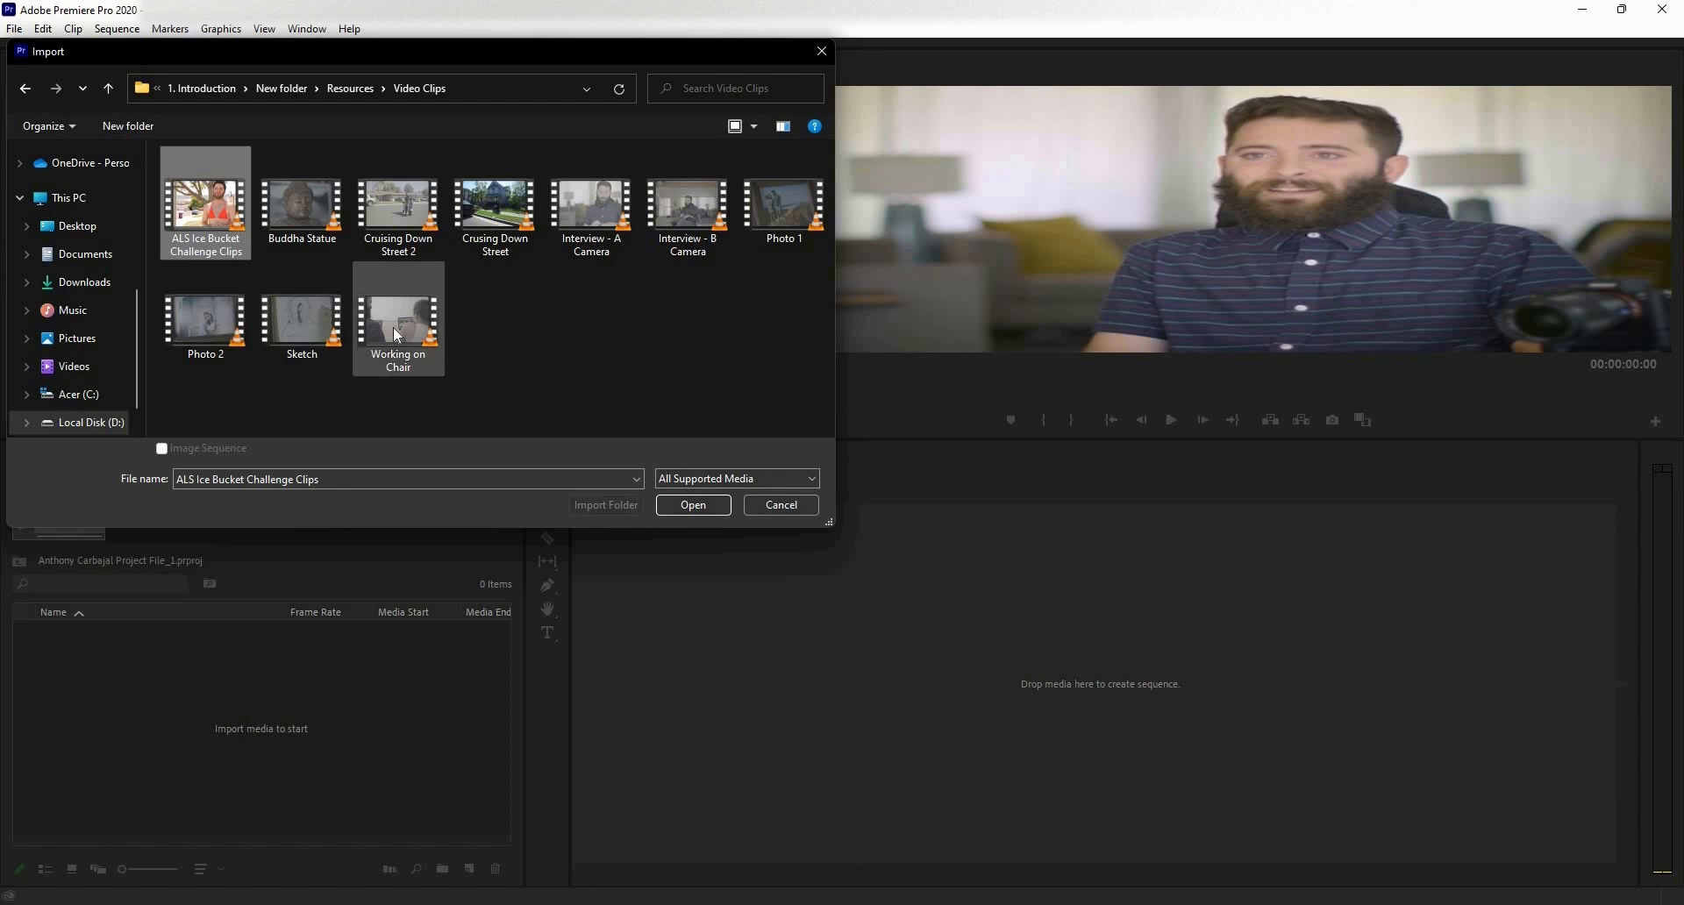
left_click(402, 320, "shift")
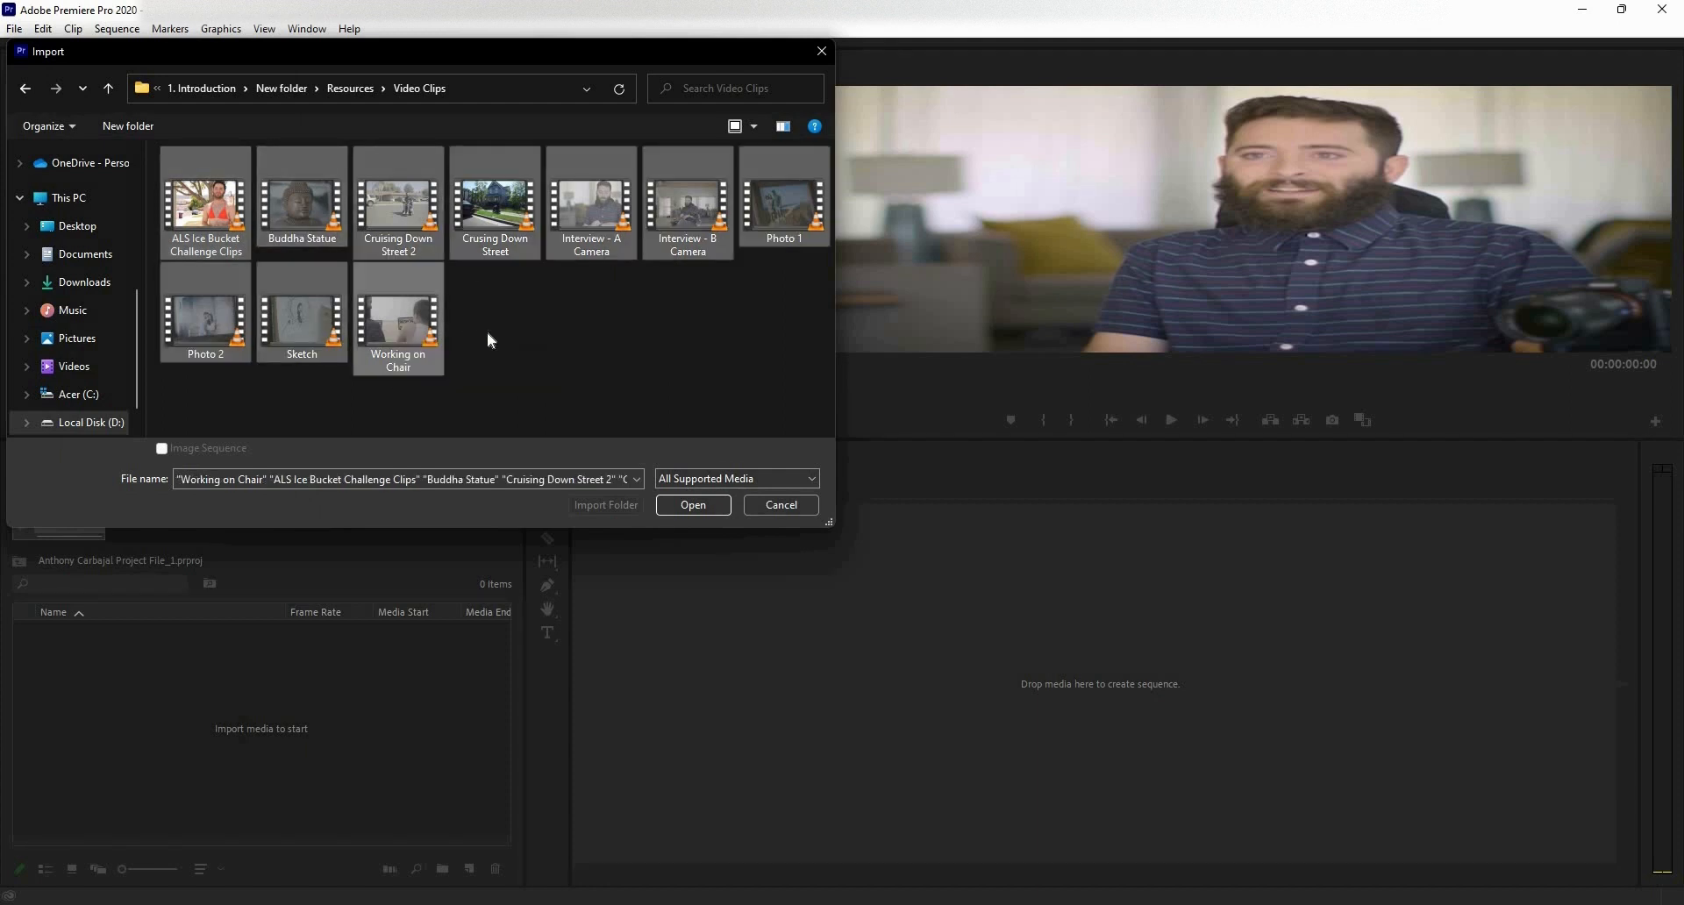
left_click(525, 309)
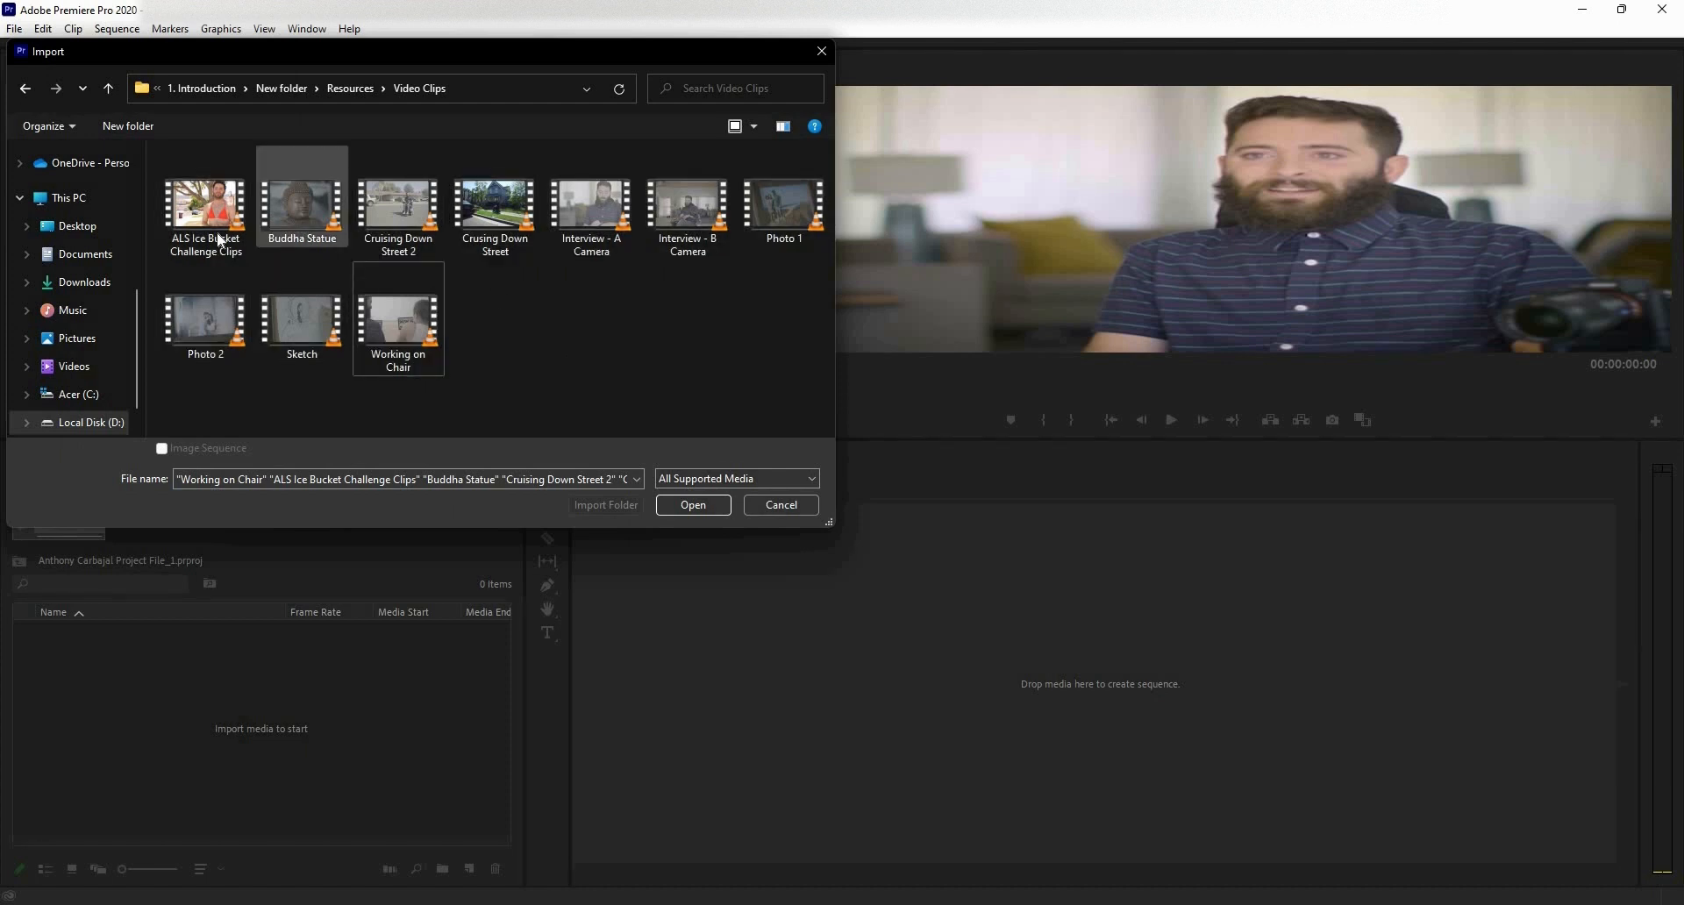
left_click(308, 340, "ctrl")
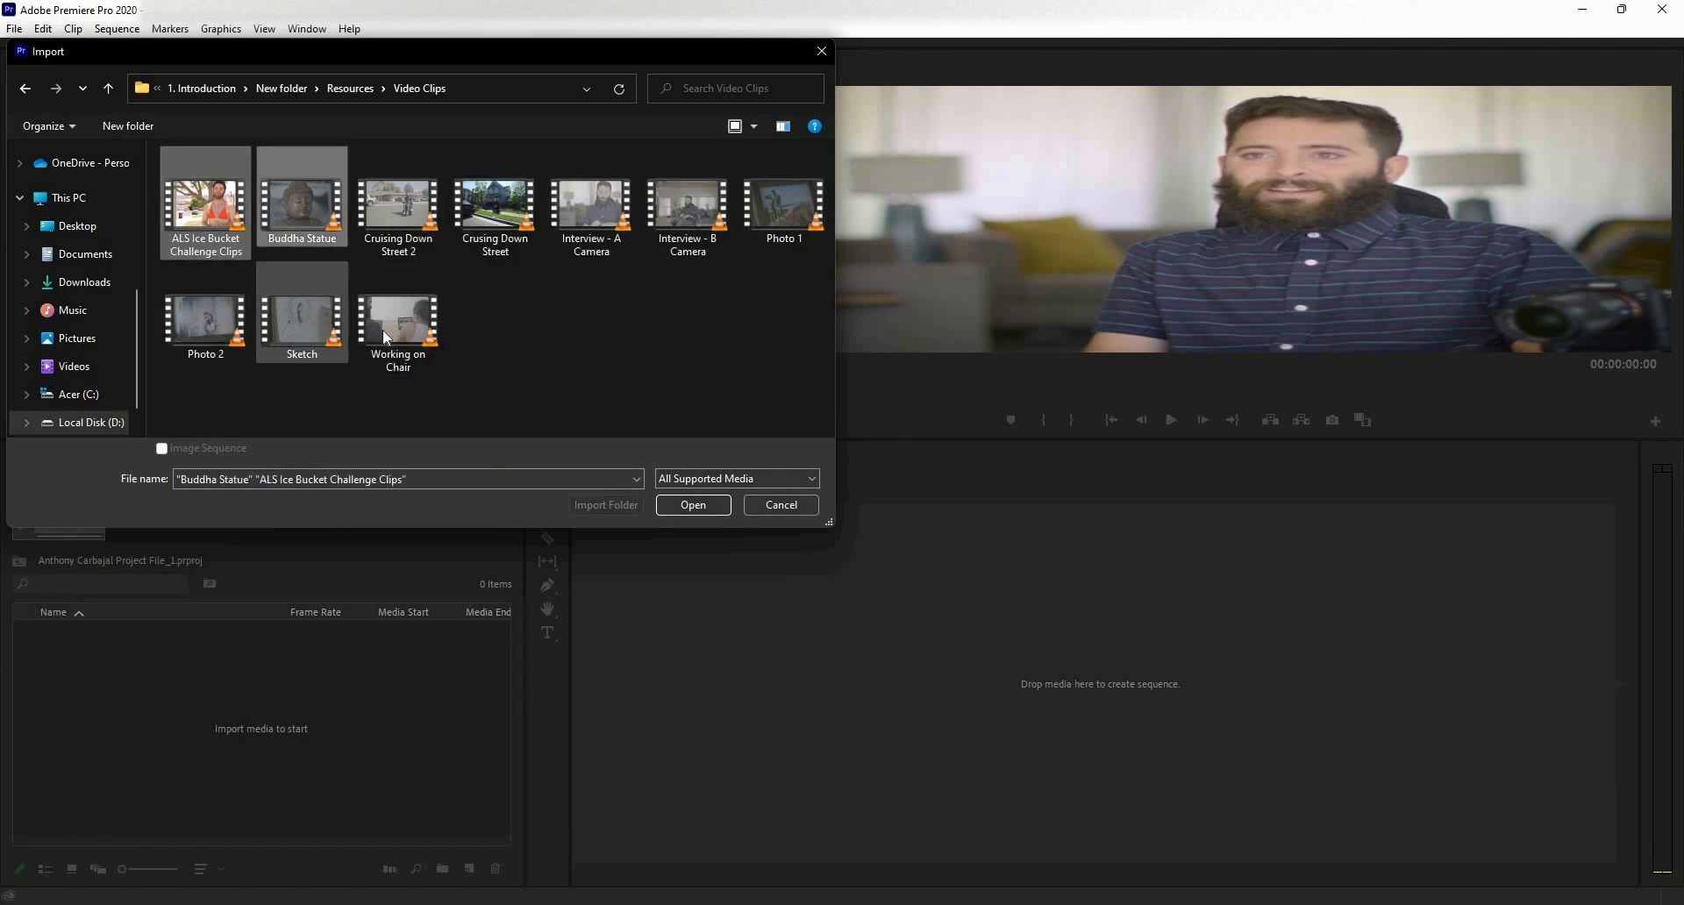
left_click(399, 327, "ctrl")
left_click(541, 355)
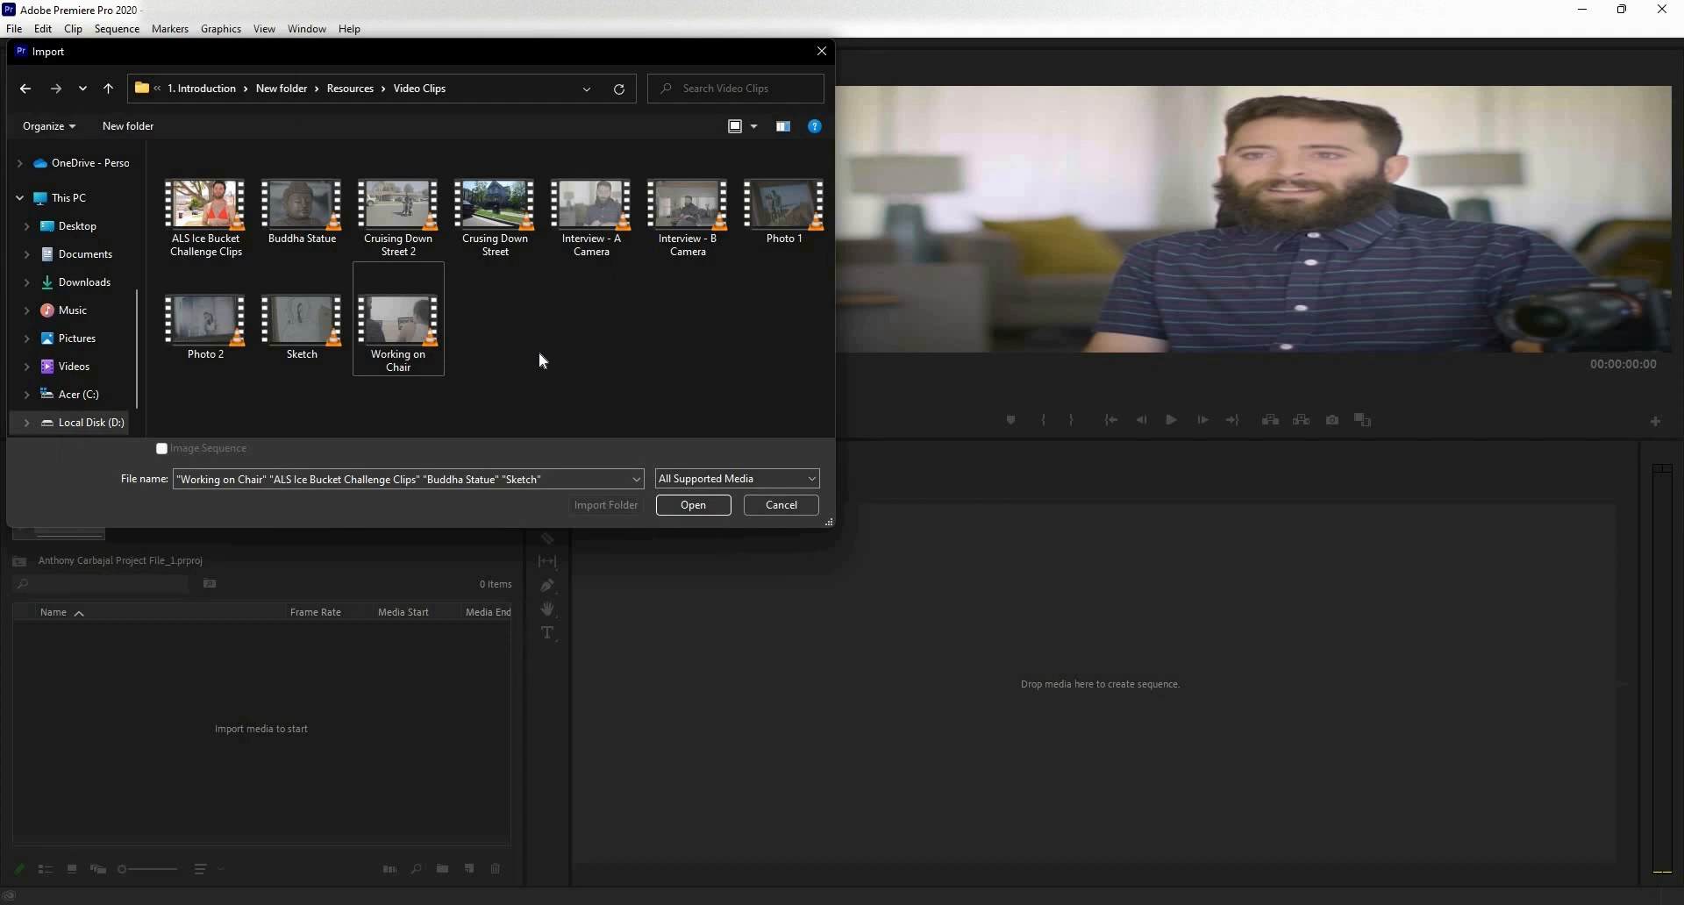
- Import all the clips from ALS Ice Bucket Challenge Clips through Working on Chair into the project
left_click(234, 223)
left_click(379, 328, "shift")
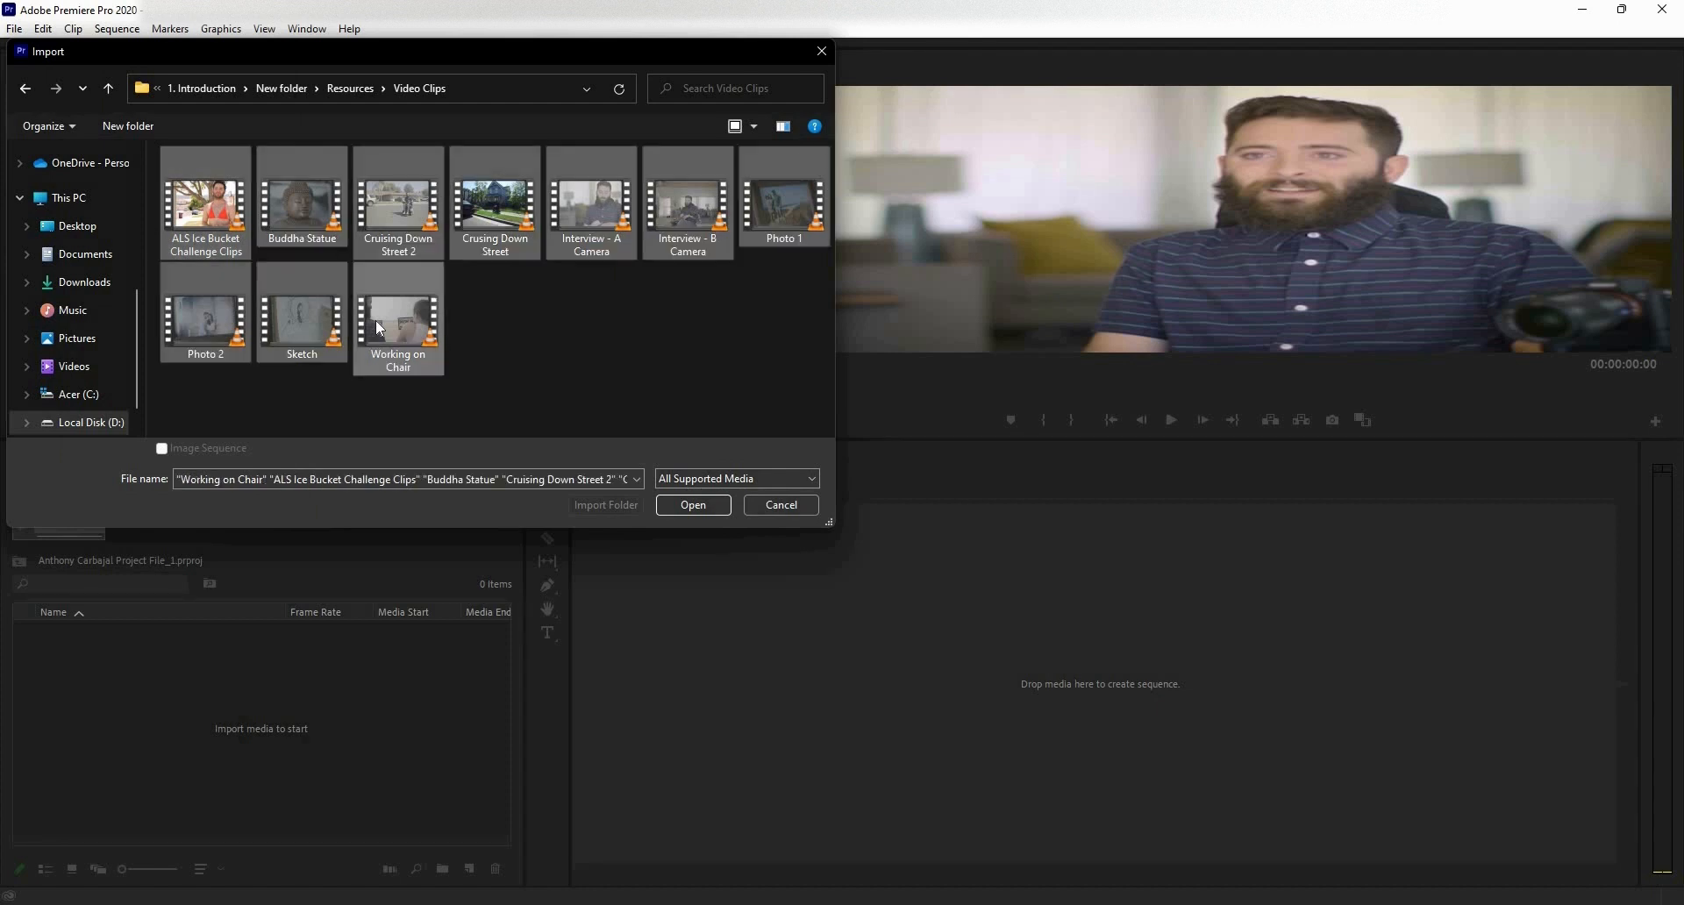
left_click(683, 506)
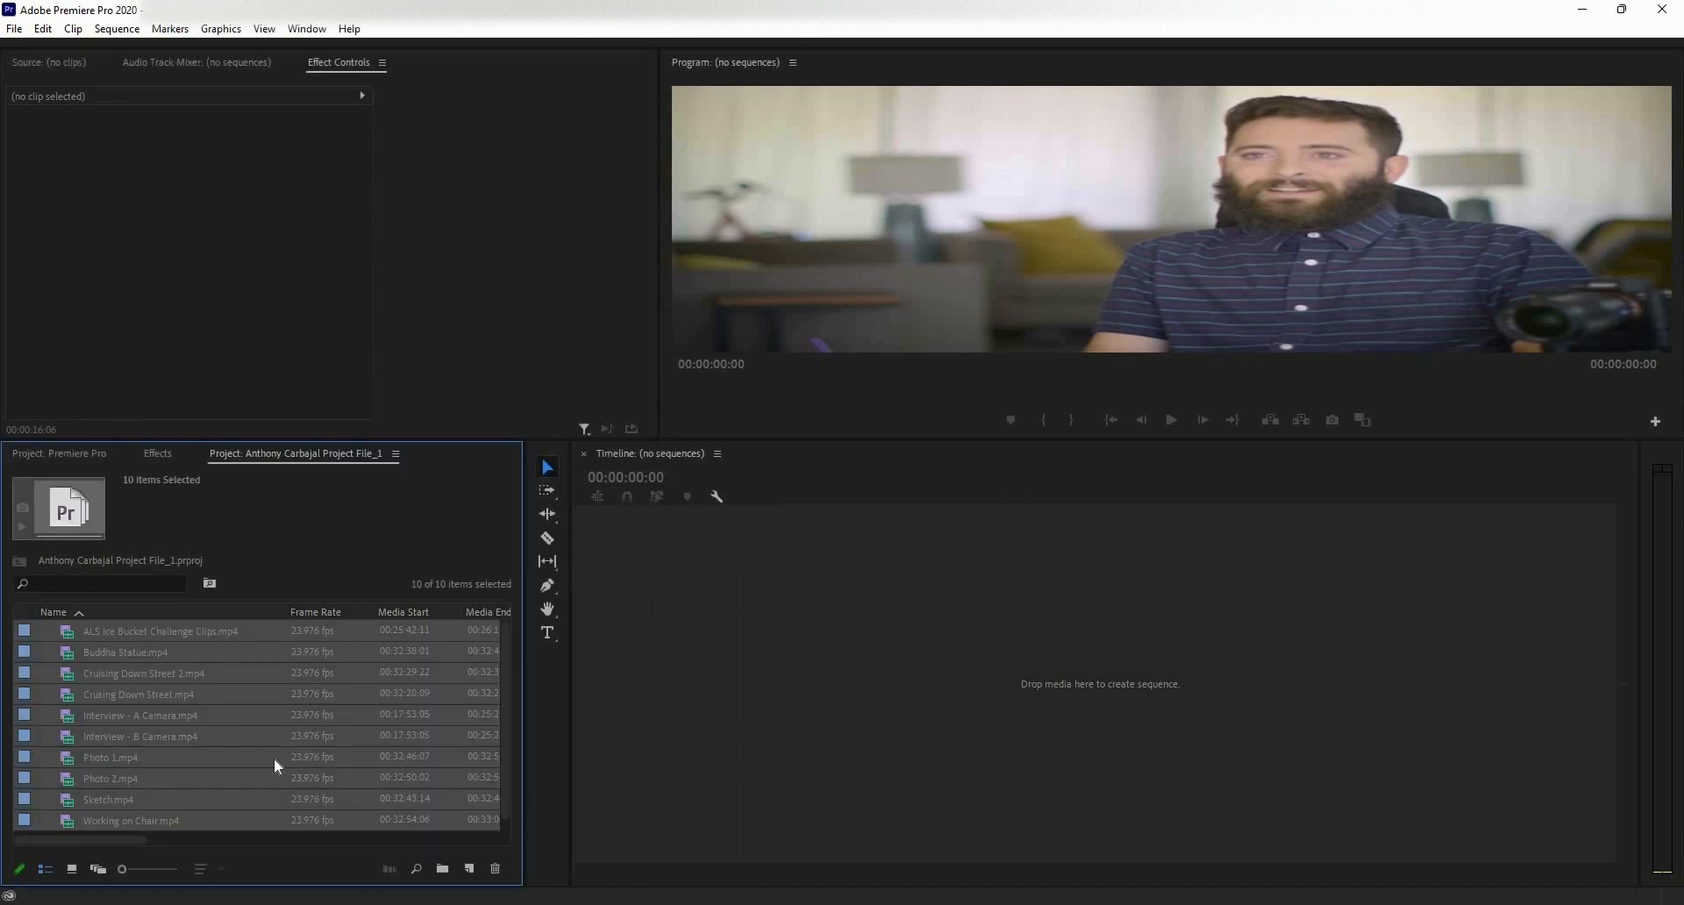
- Widen the Effect Controls panel group by narrowing the Program monitor, and create a new bin in the project
left_click(185, 709)
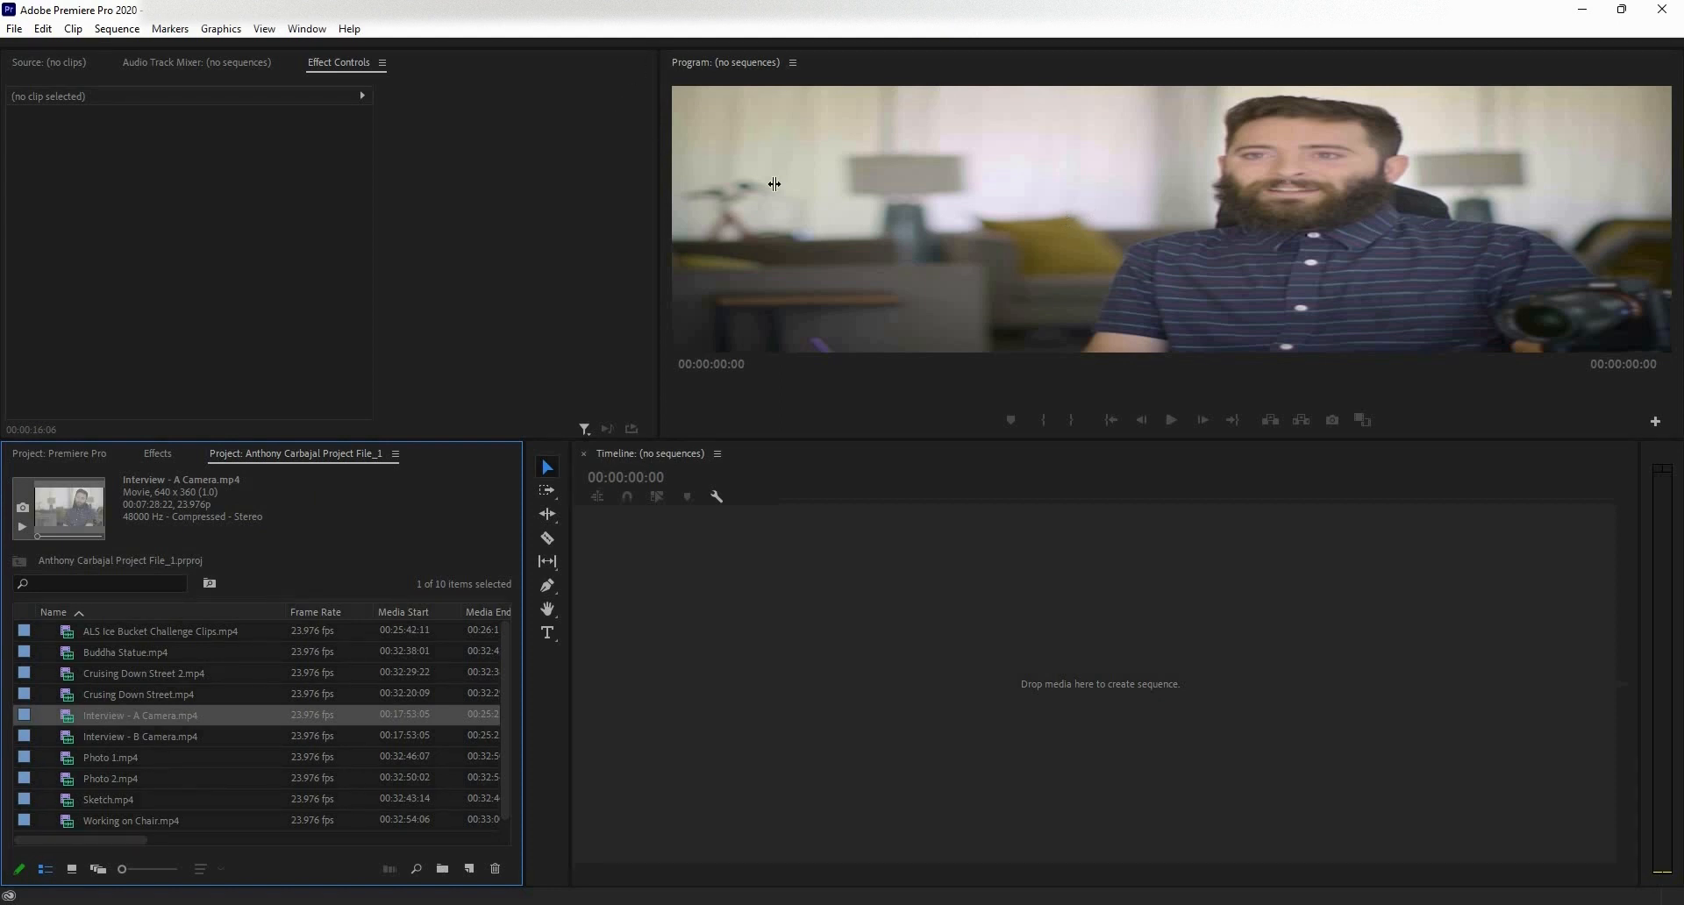
left_click_drag(775, 184, 825, 211)
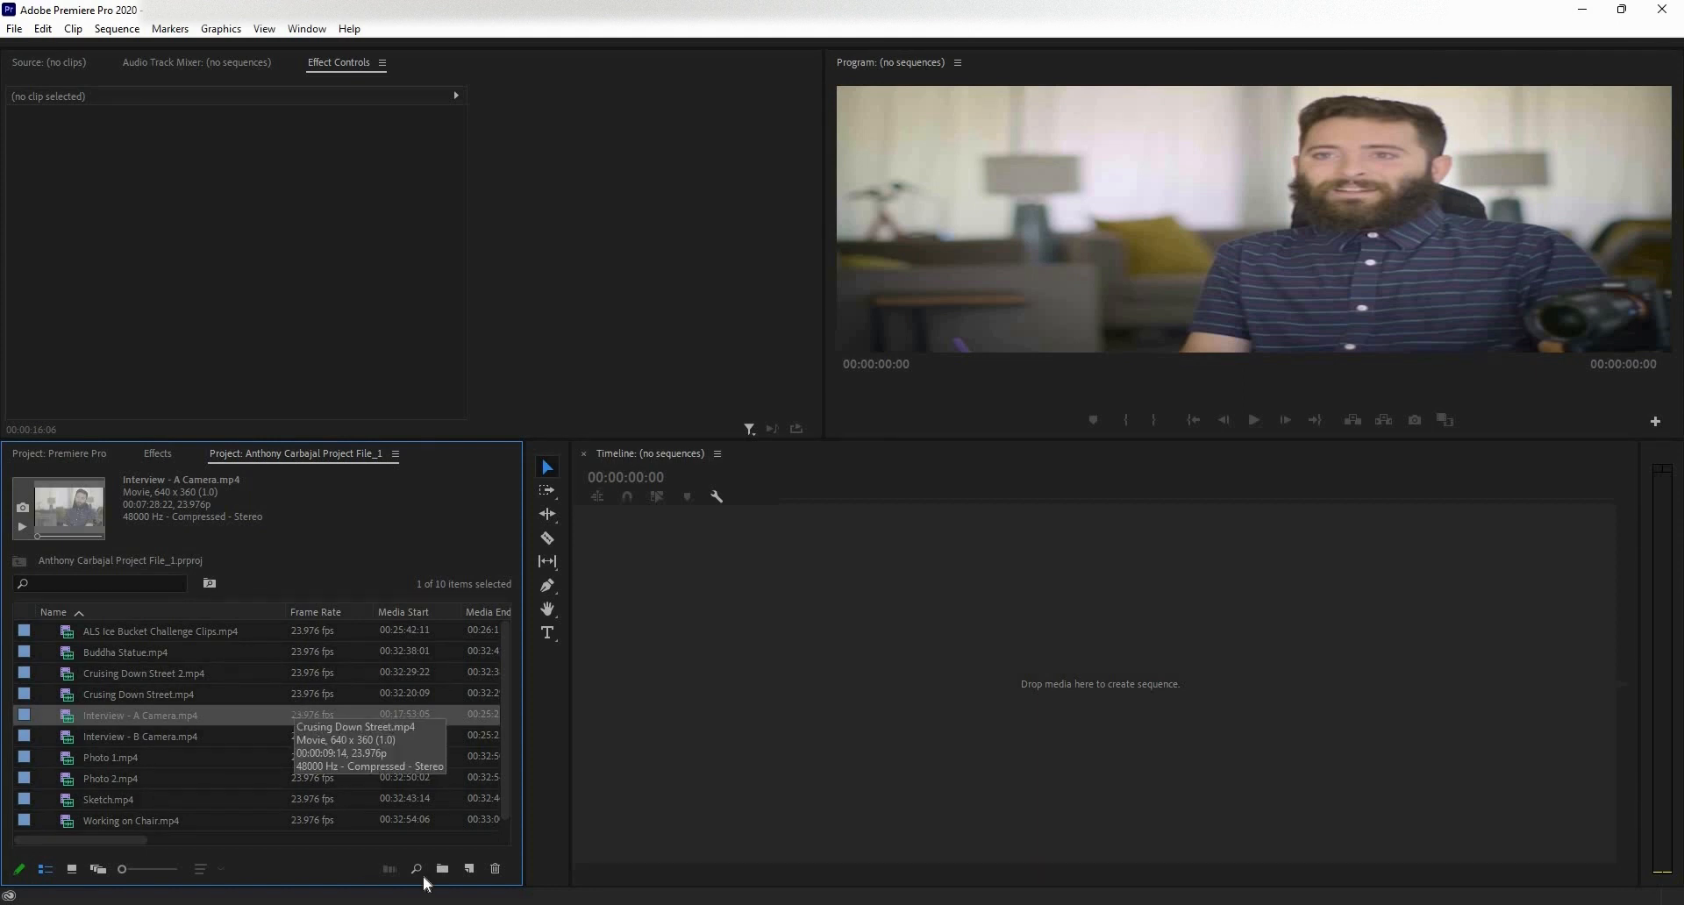
left_click(455, 870)
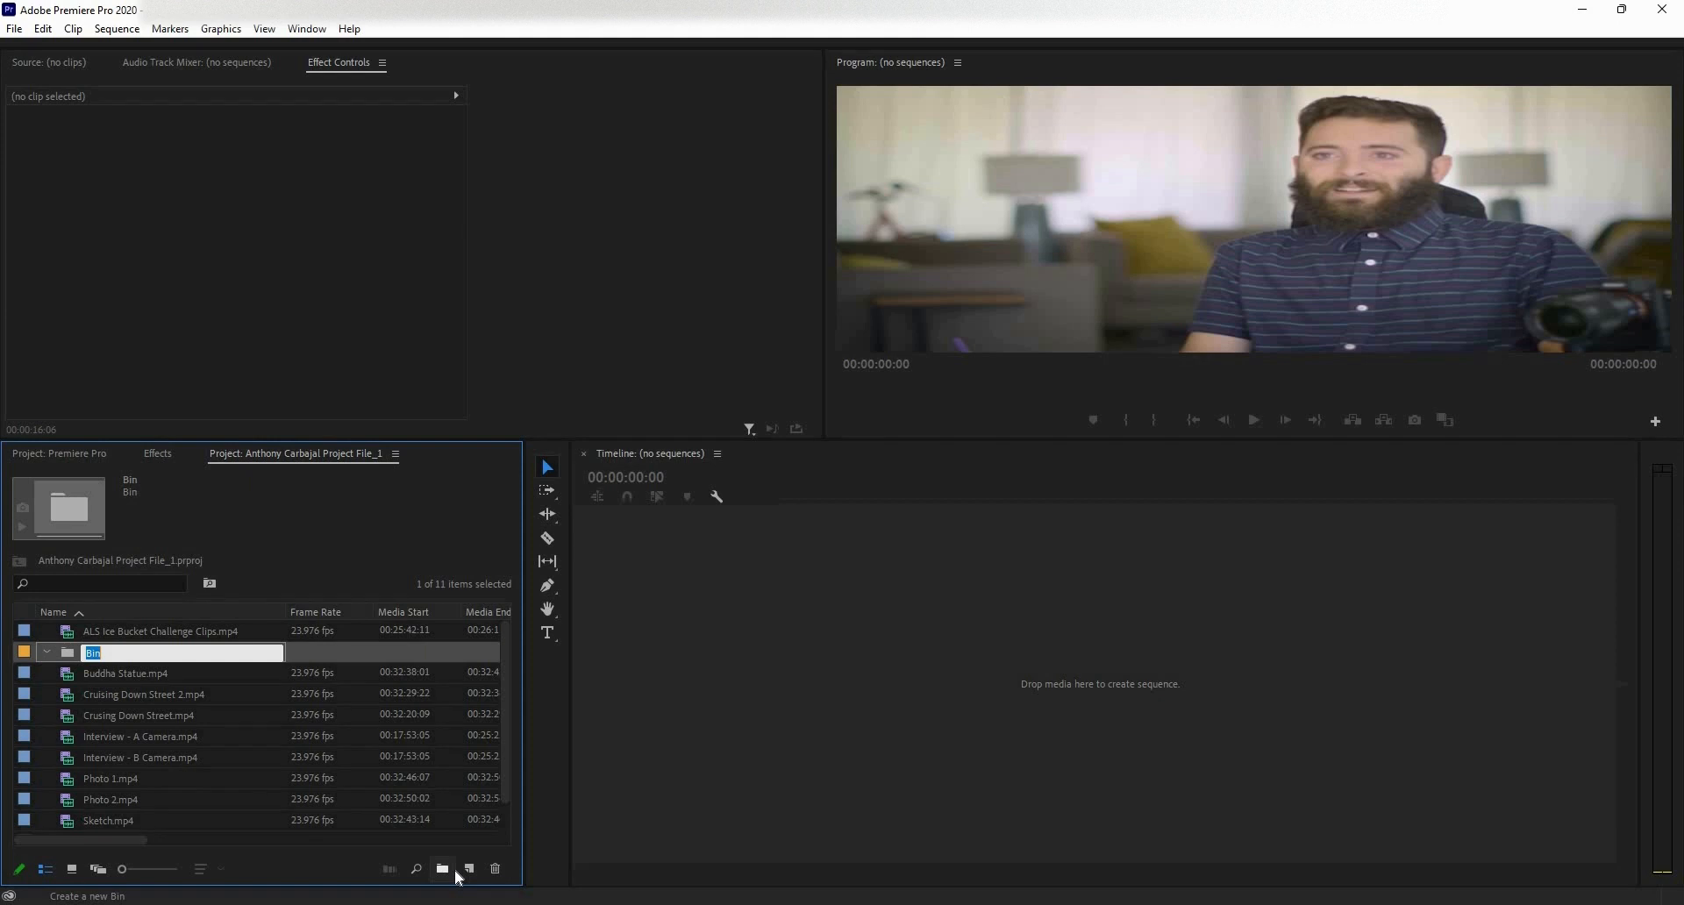
key("Tab")
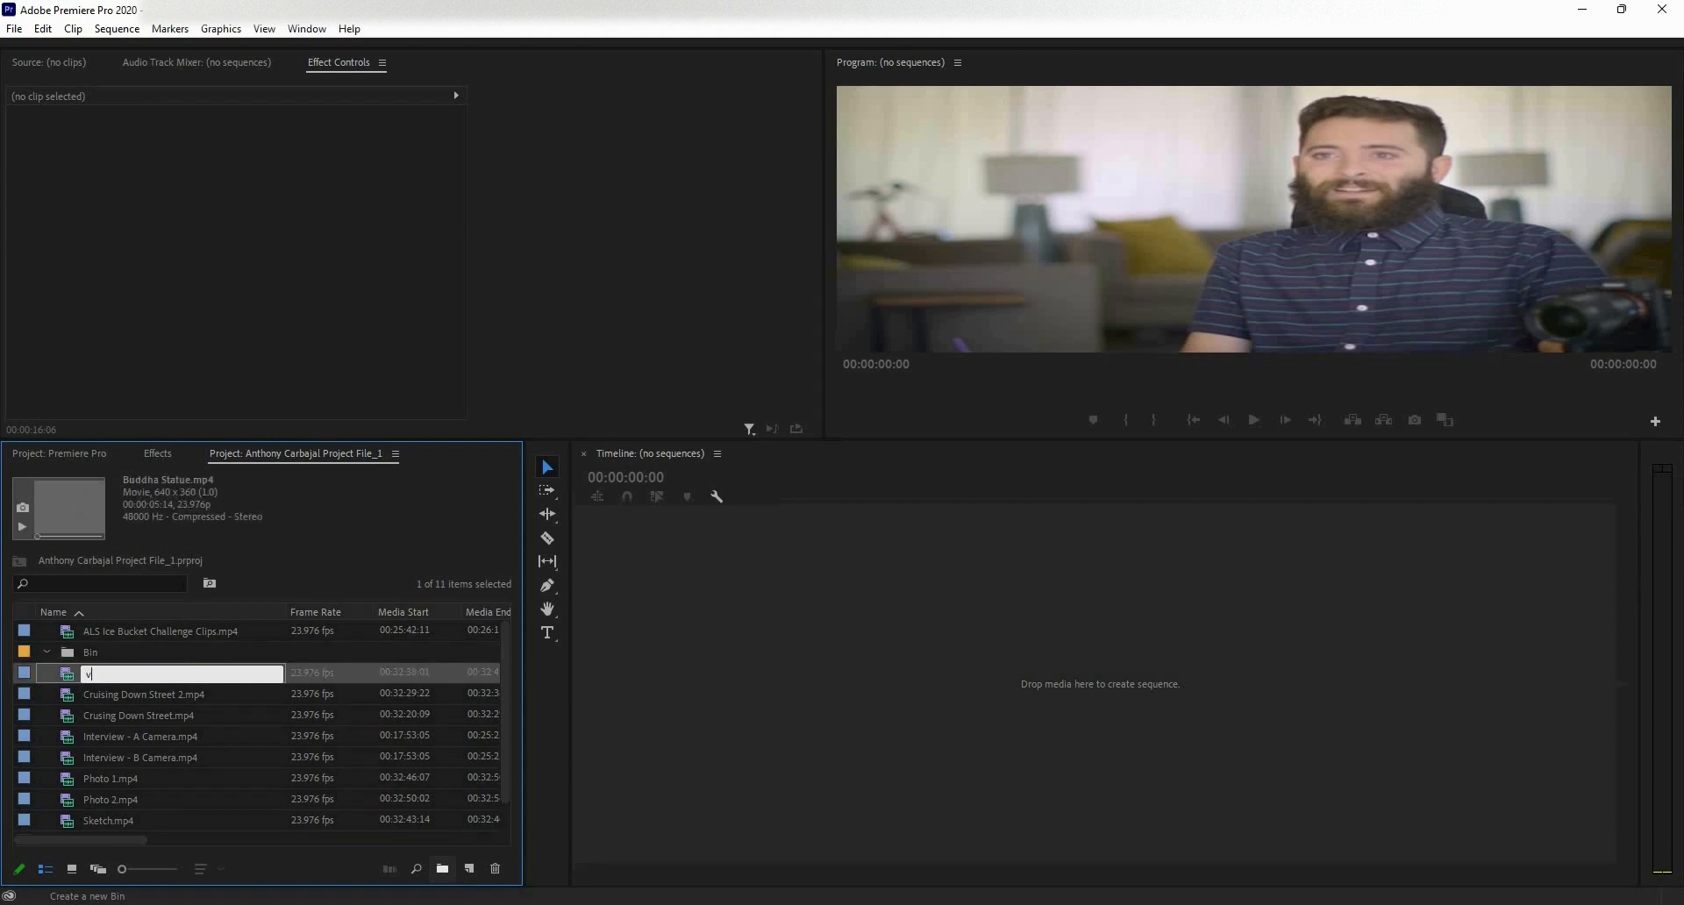
type("vi")
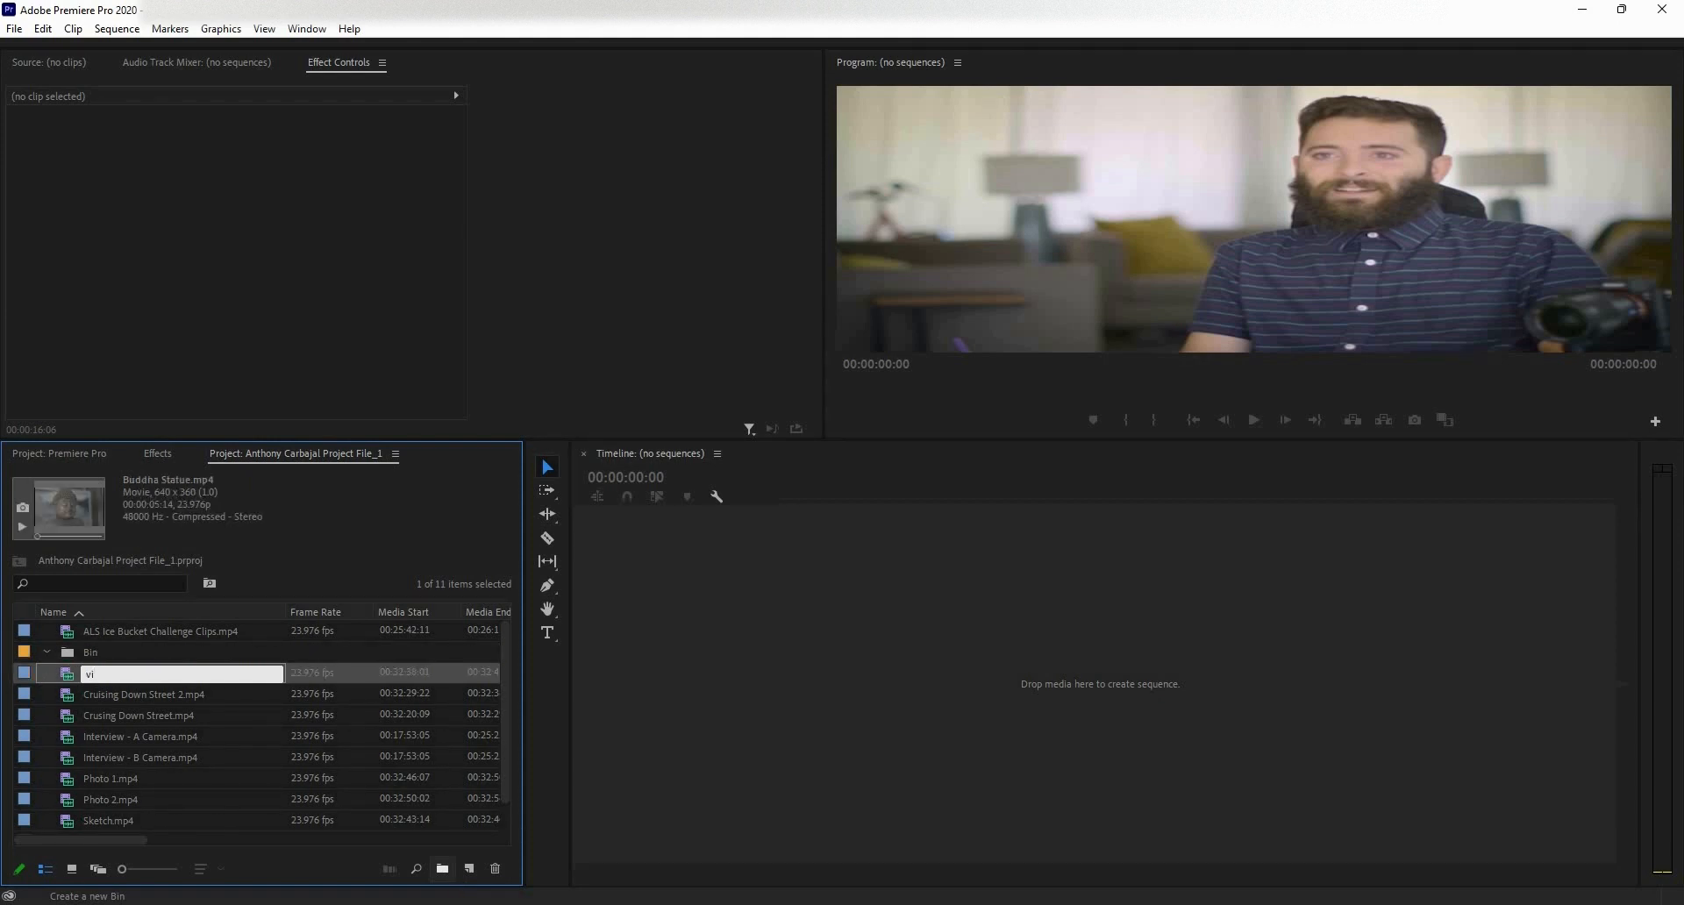
key("BackSpace")
type("Video")
key("Tab")
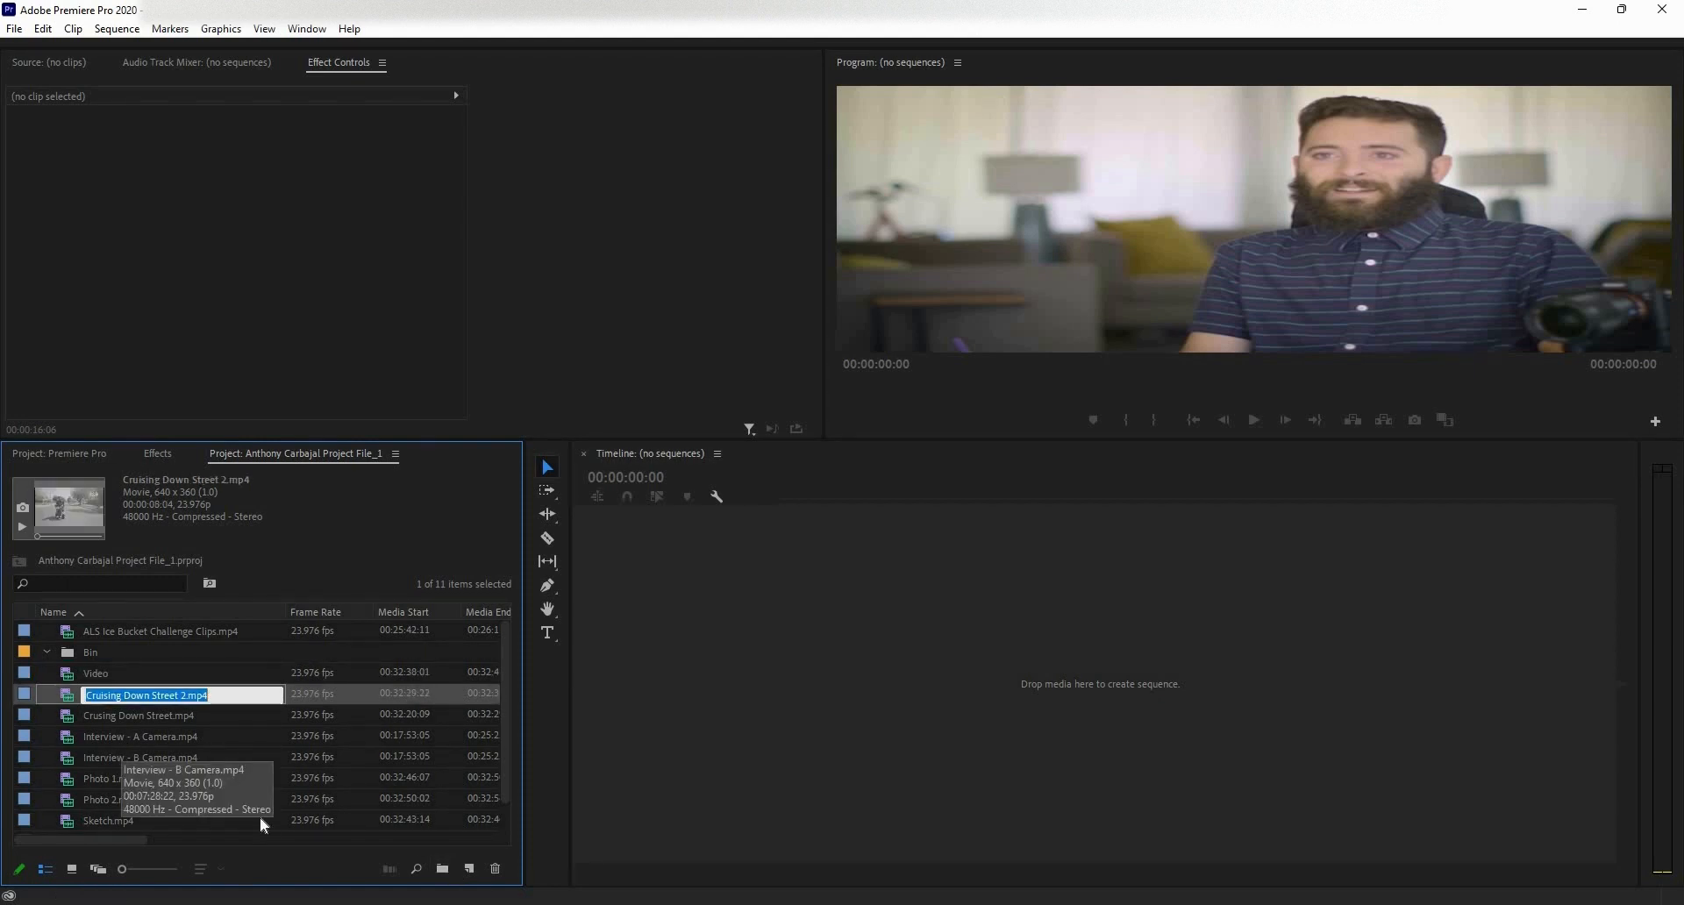
left_click(215, 758)
key("ctrl+z")
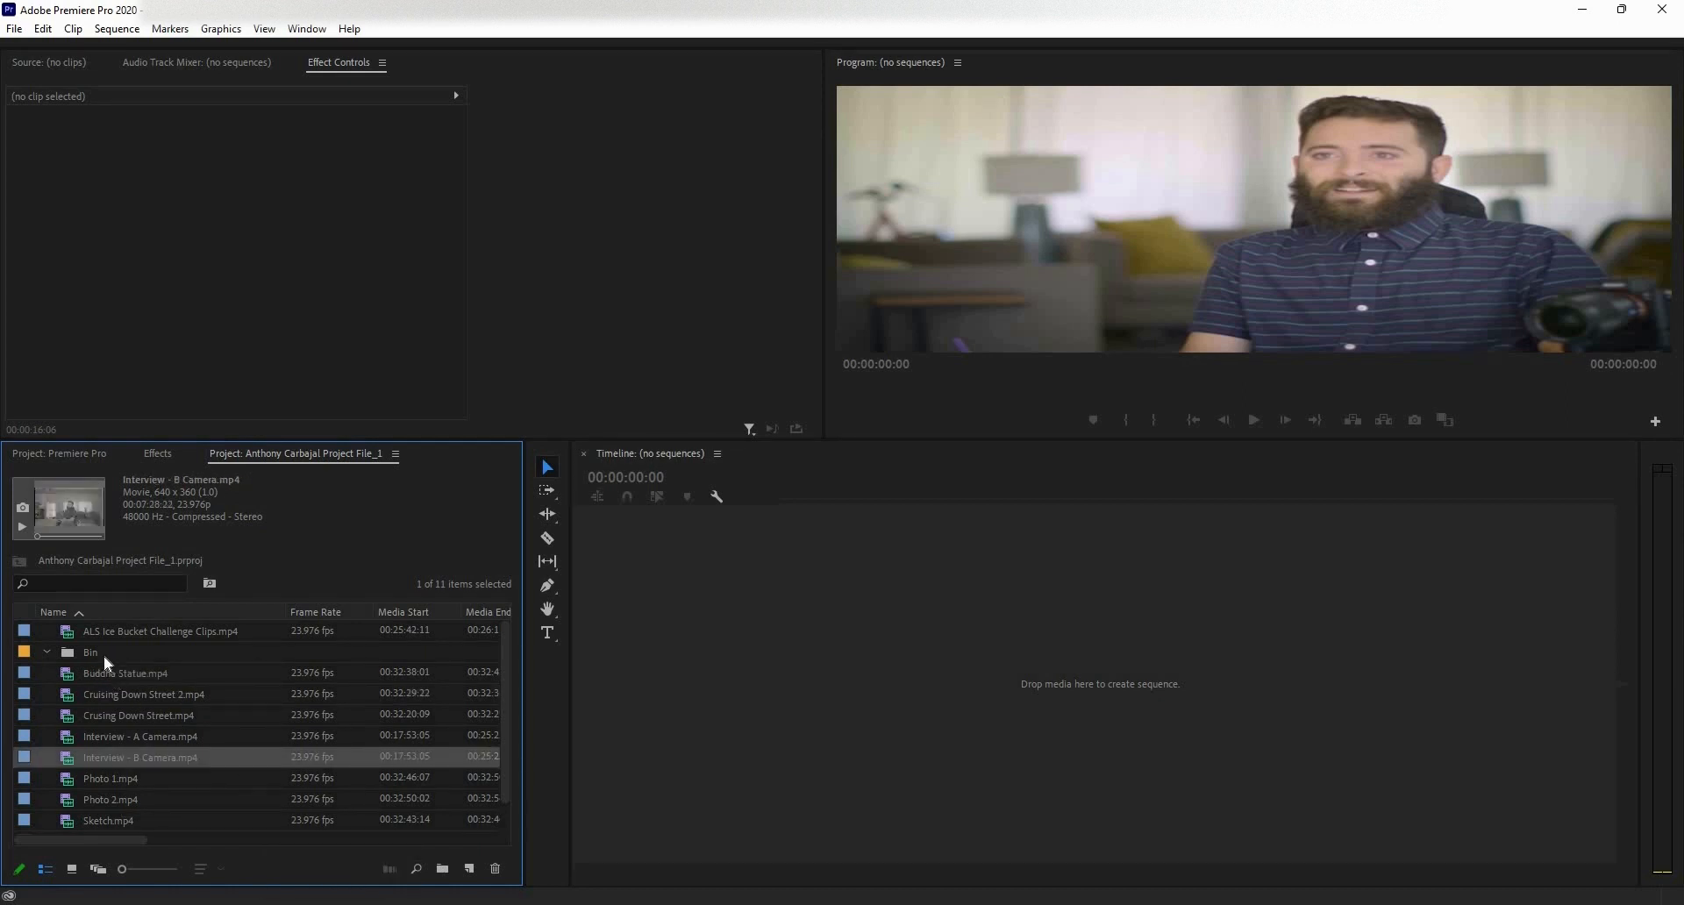
- Rename the new bin as Video
left_click(98, 649)
left_click(98, 649)
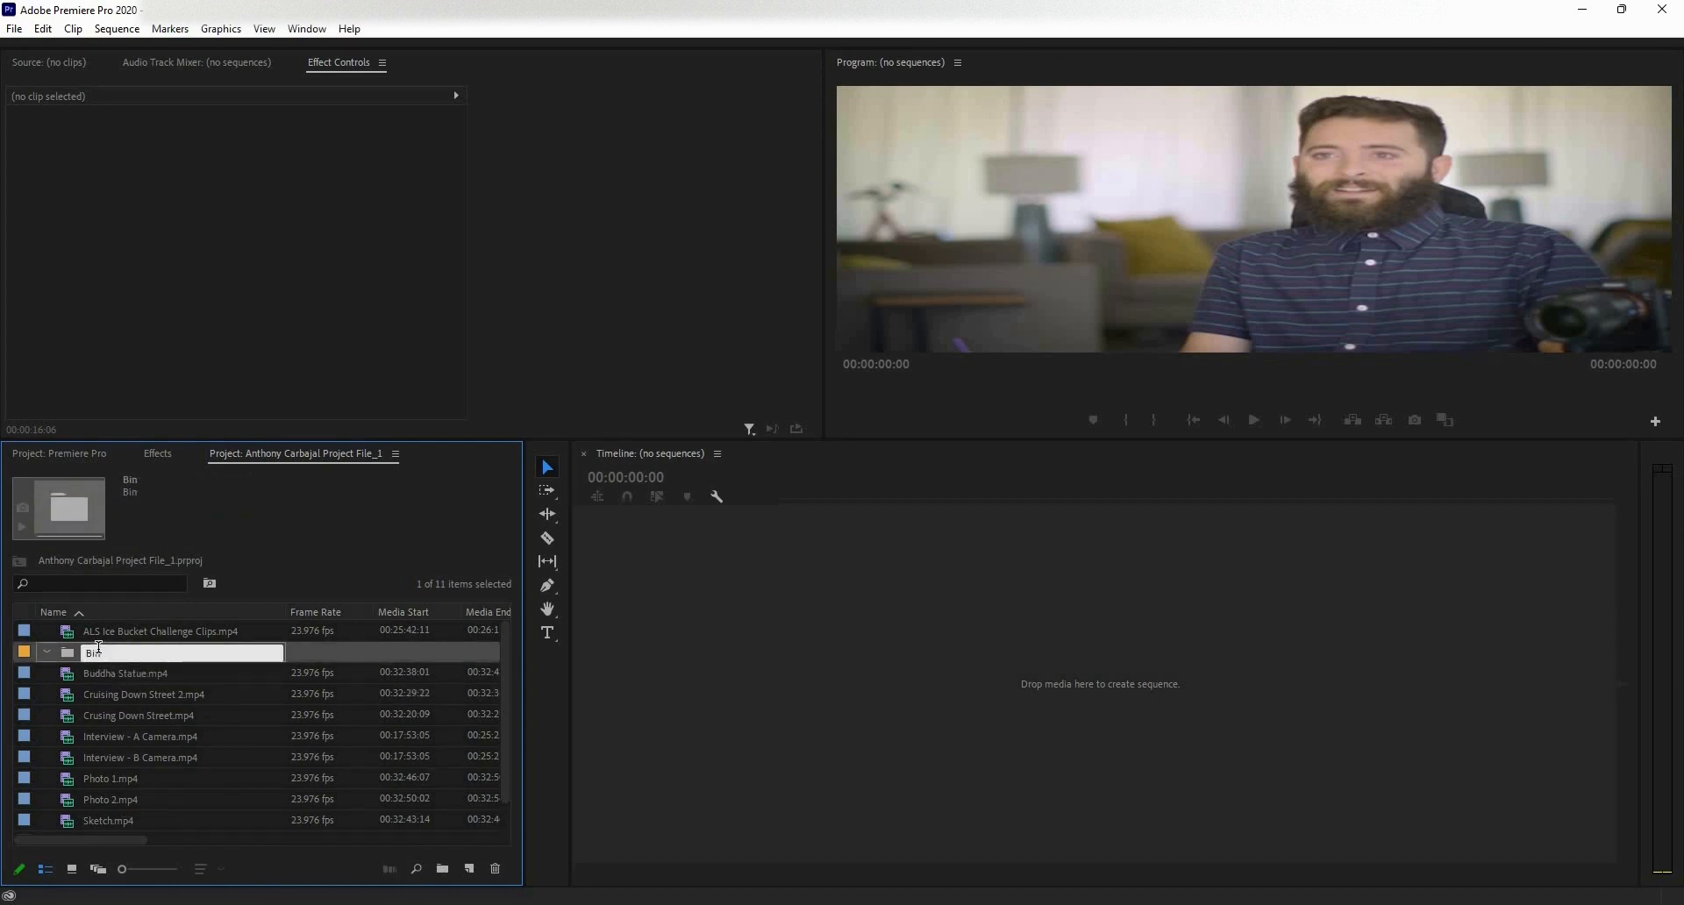
key("BackSpace")
key("BackSpace")
key("BackSpace")
type("Video")
left_click(256, 731)
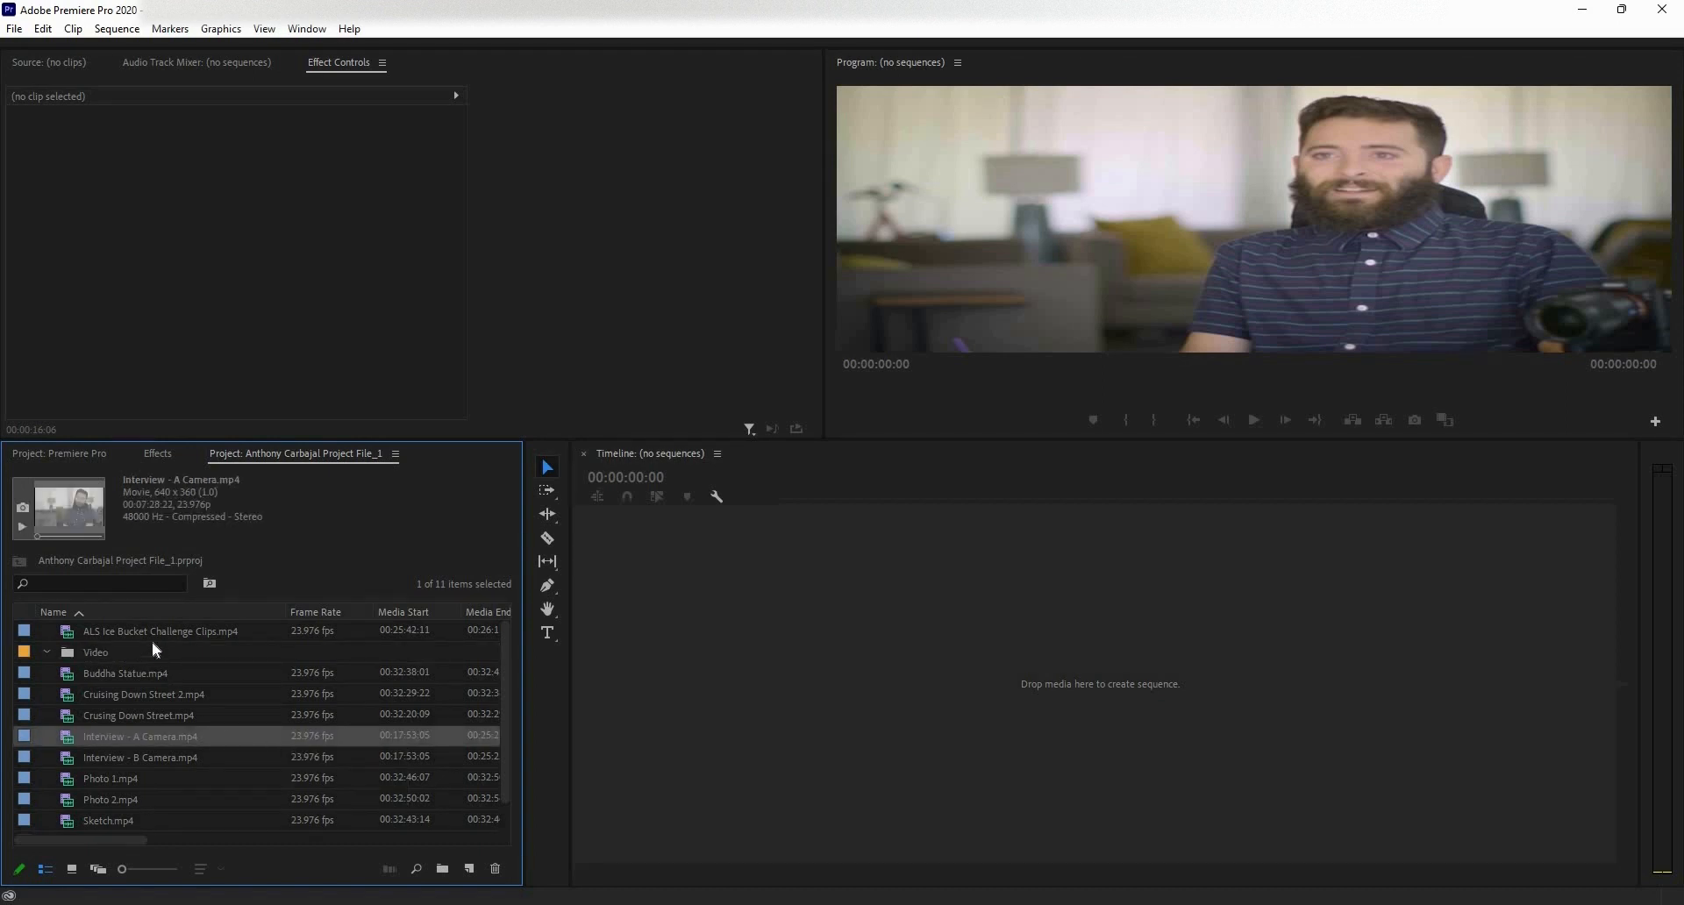
- Move the clips from Buddha Statue.mp4 through Working on Chair.mp4 into the Video bin
left_click(131, 674)
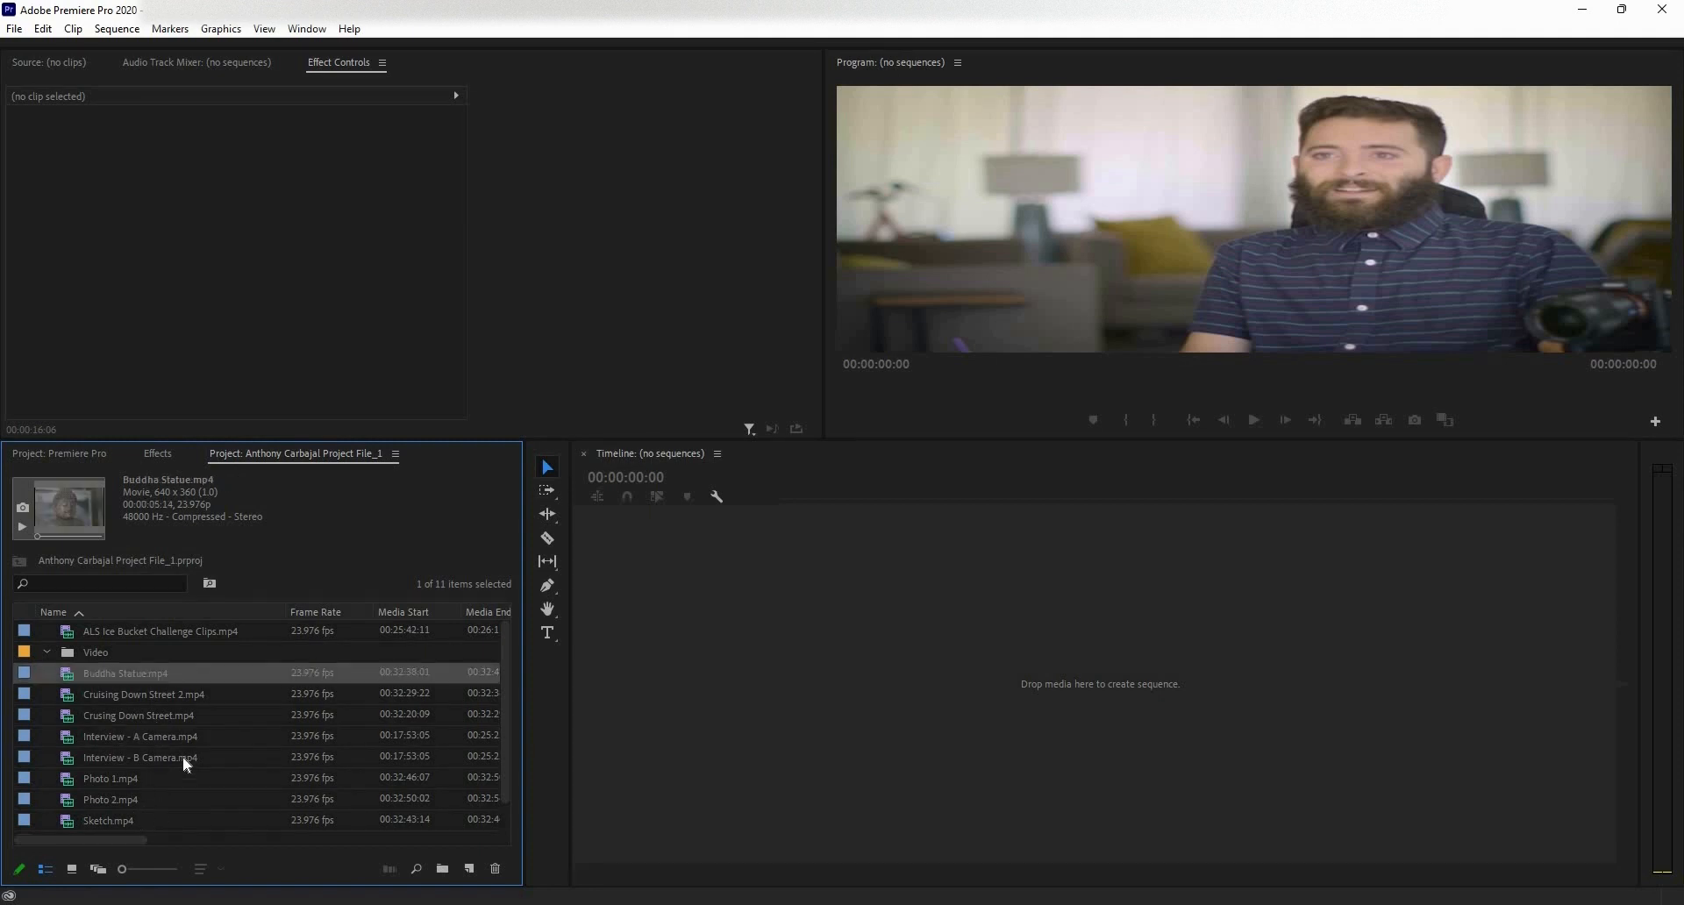
left_click(169, 819, "shift")
scroll(174, 809, "down", 1)
left_click(145, 821, "shift")
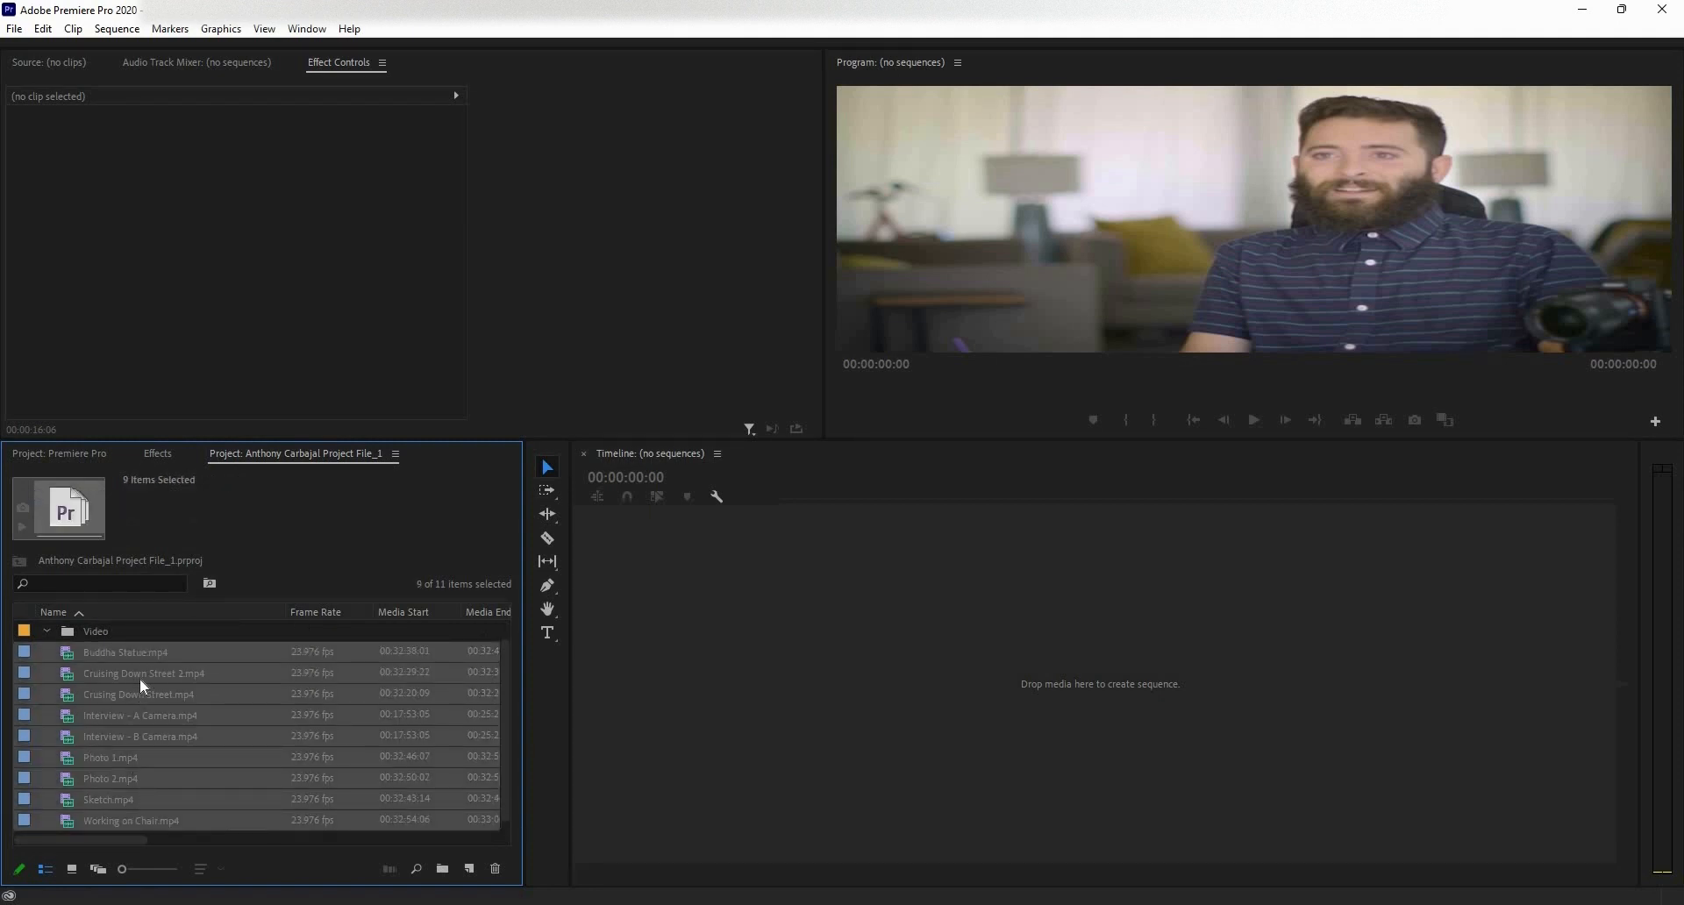
scroll(139, 677, "up", 1)
left_click_drag(140, 649, 97, 648)
- Move ALS Ice Bucket Challenge Clips.mp4 into the Video bin as well and collapse the bin
left_click(137, 634)
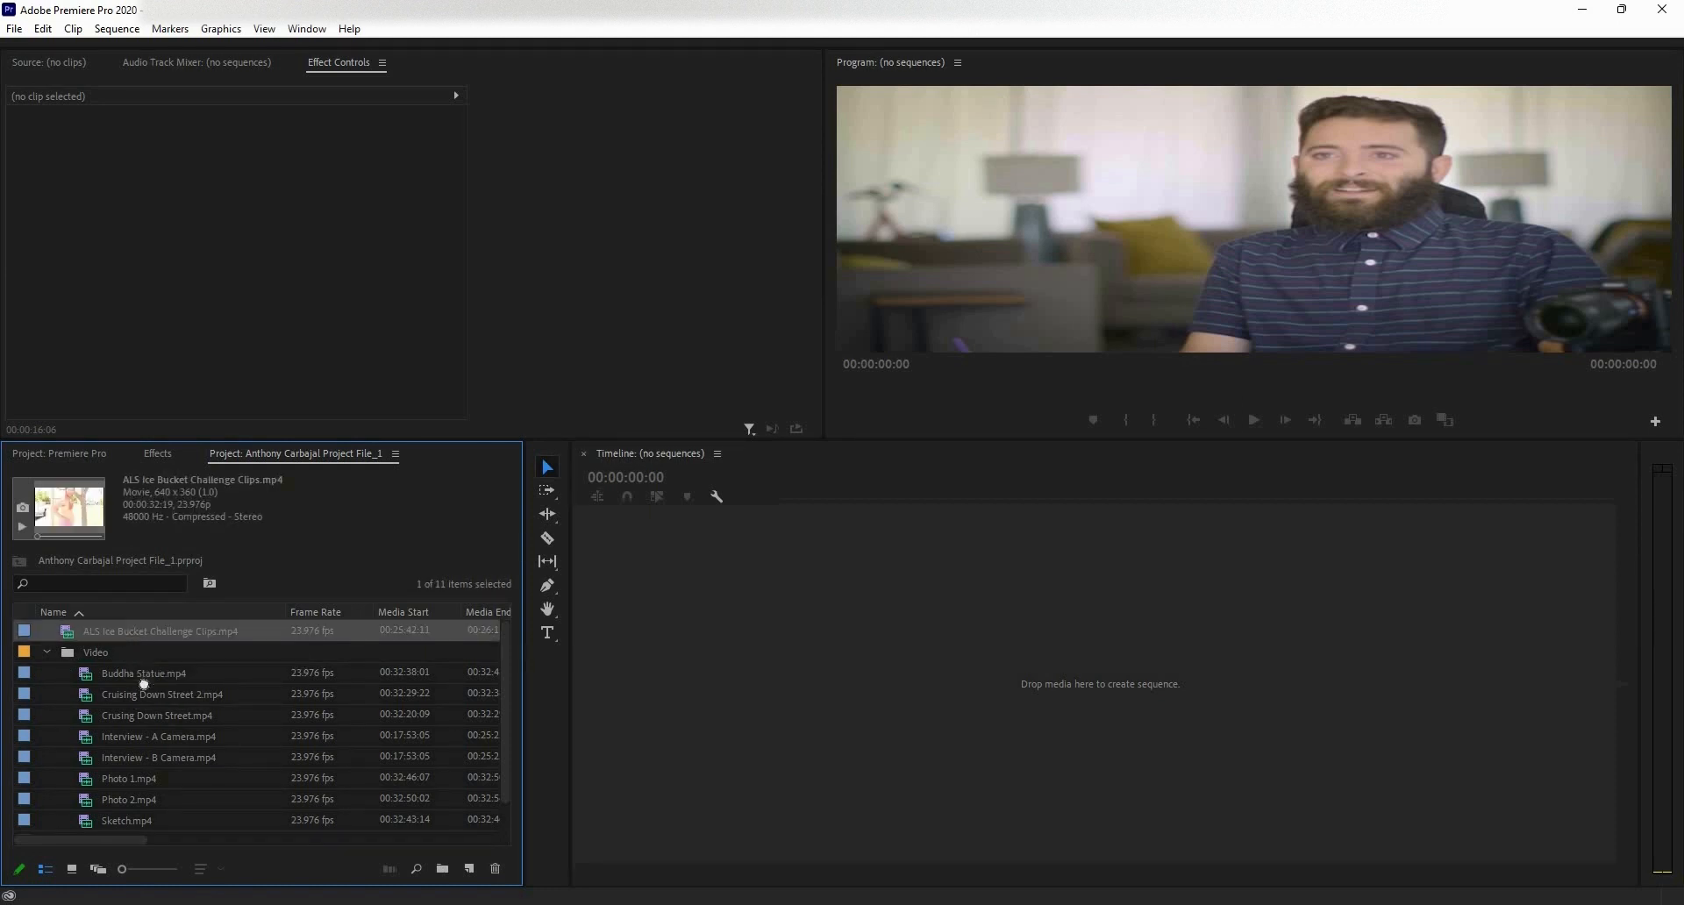
left_click_drag(77, 659, 76, 658)
left_click(48, 631)
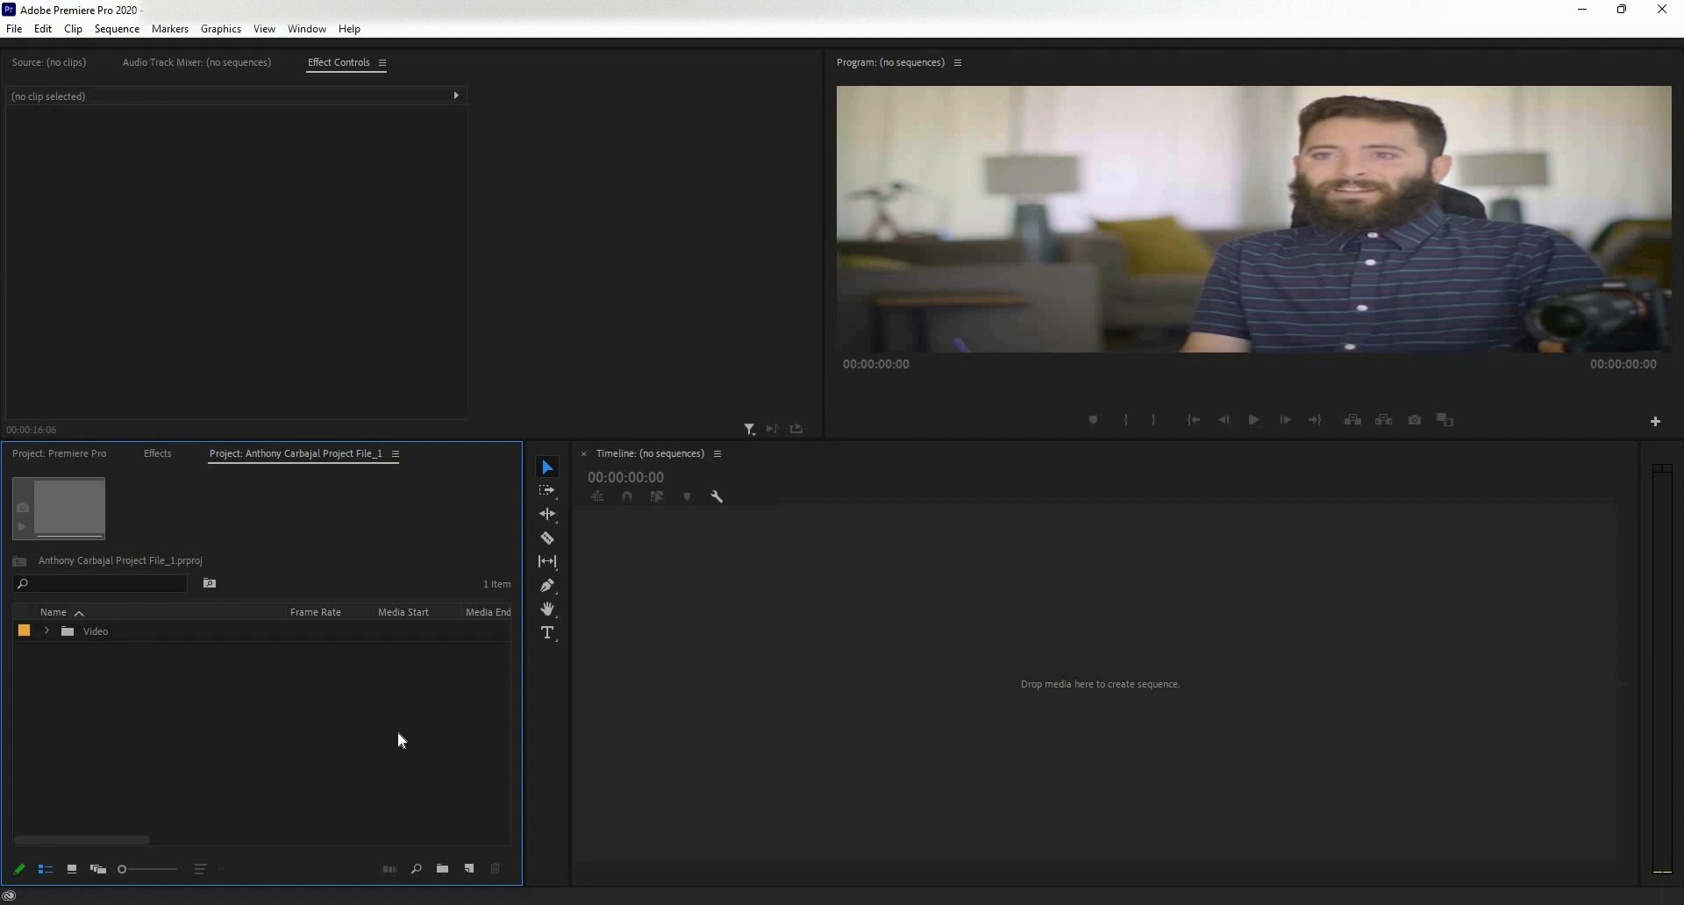
key("ctrl+i")
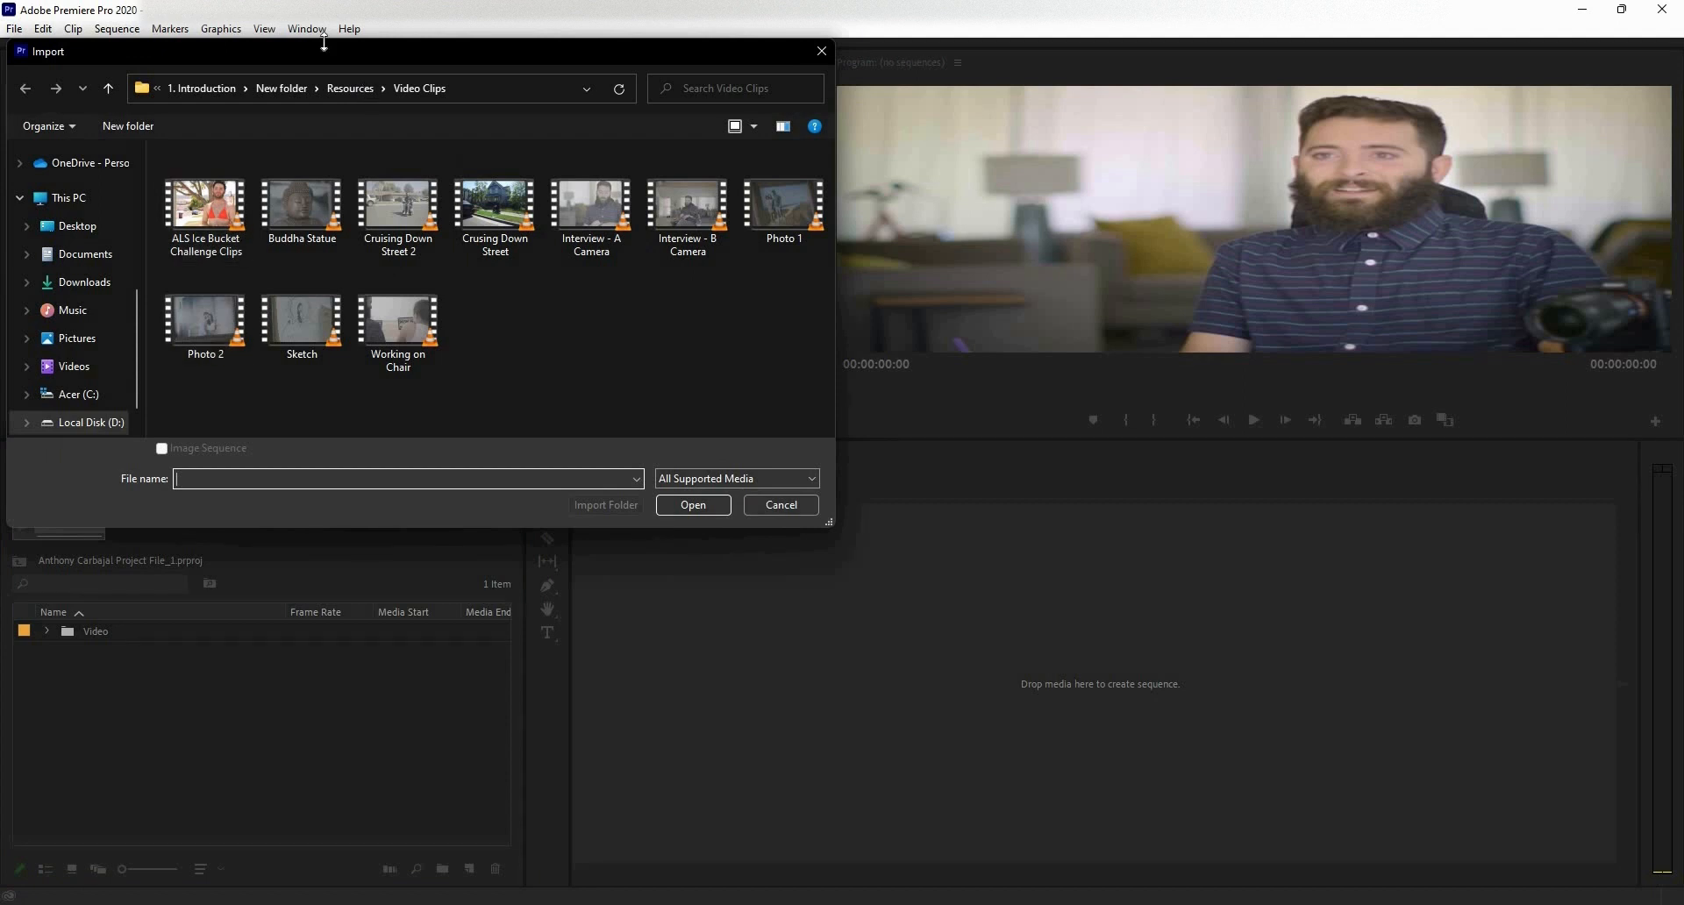
left_click(350, 88)
left_click_drag(312, 57, 952, 156)
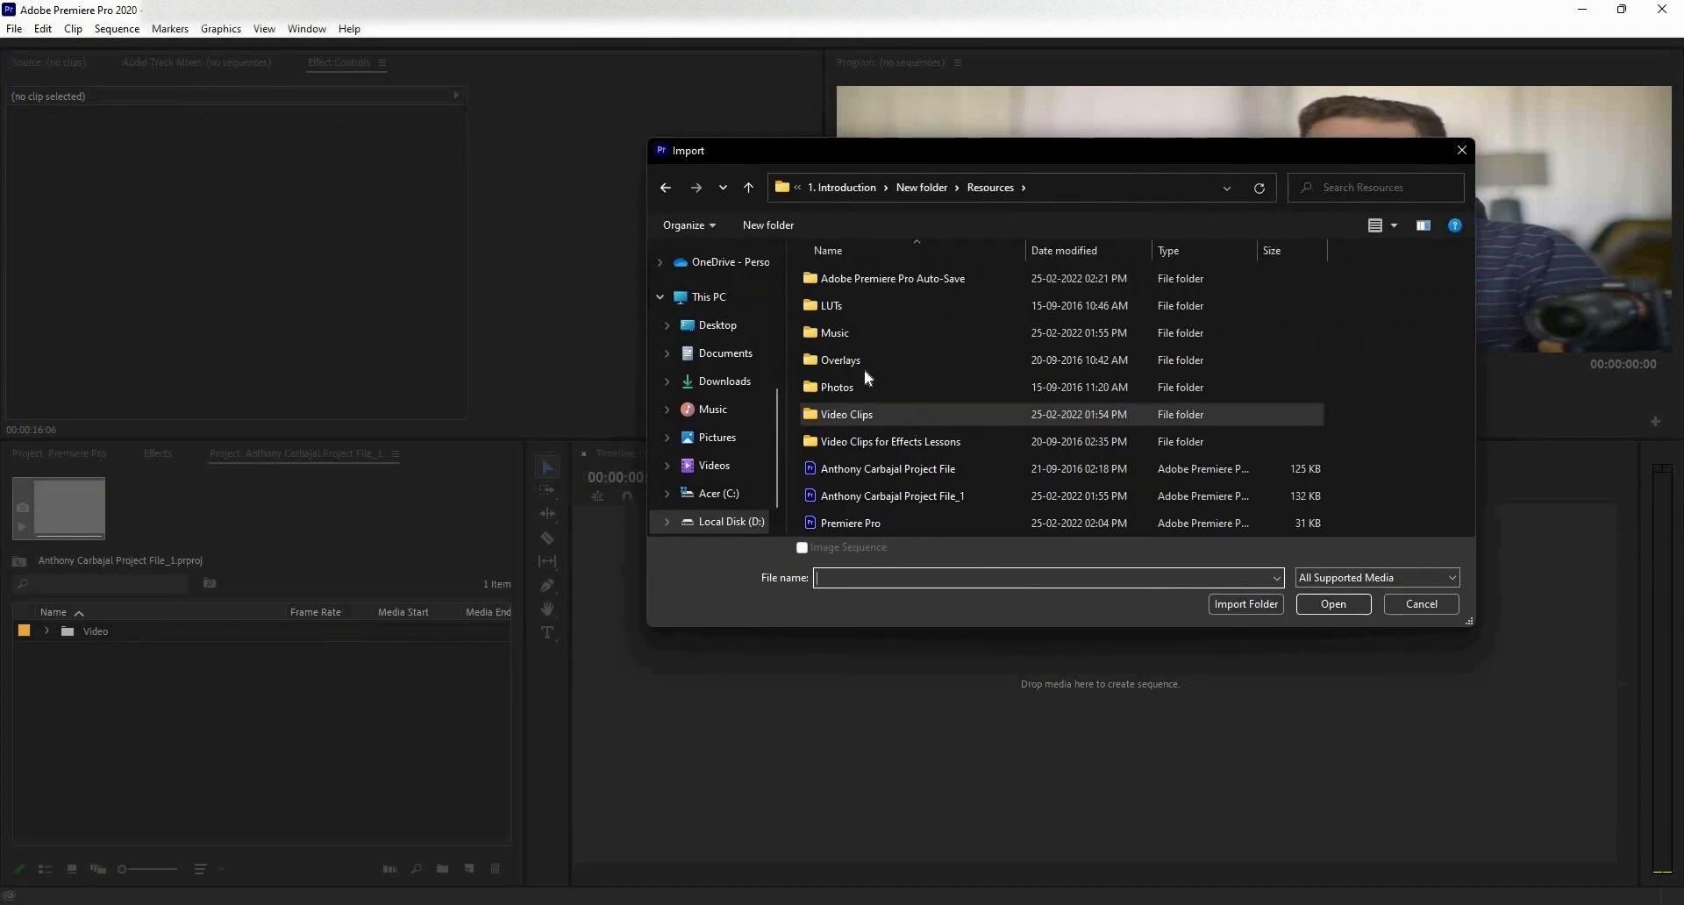
left_click_drag(844, 337, 166, 776)
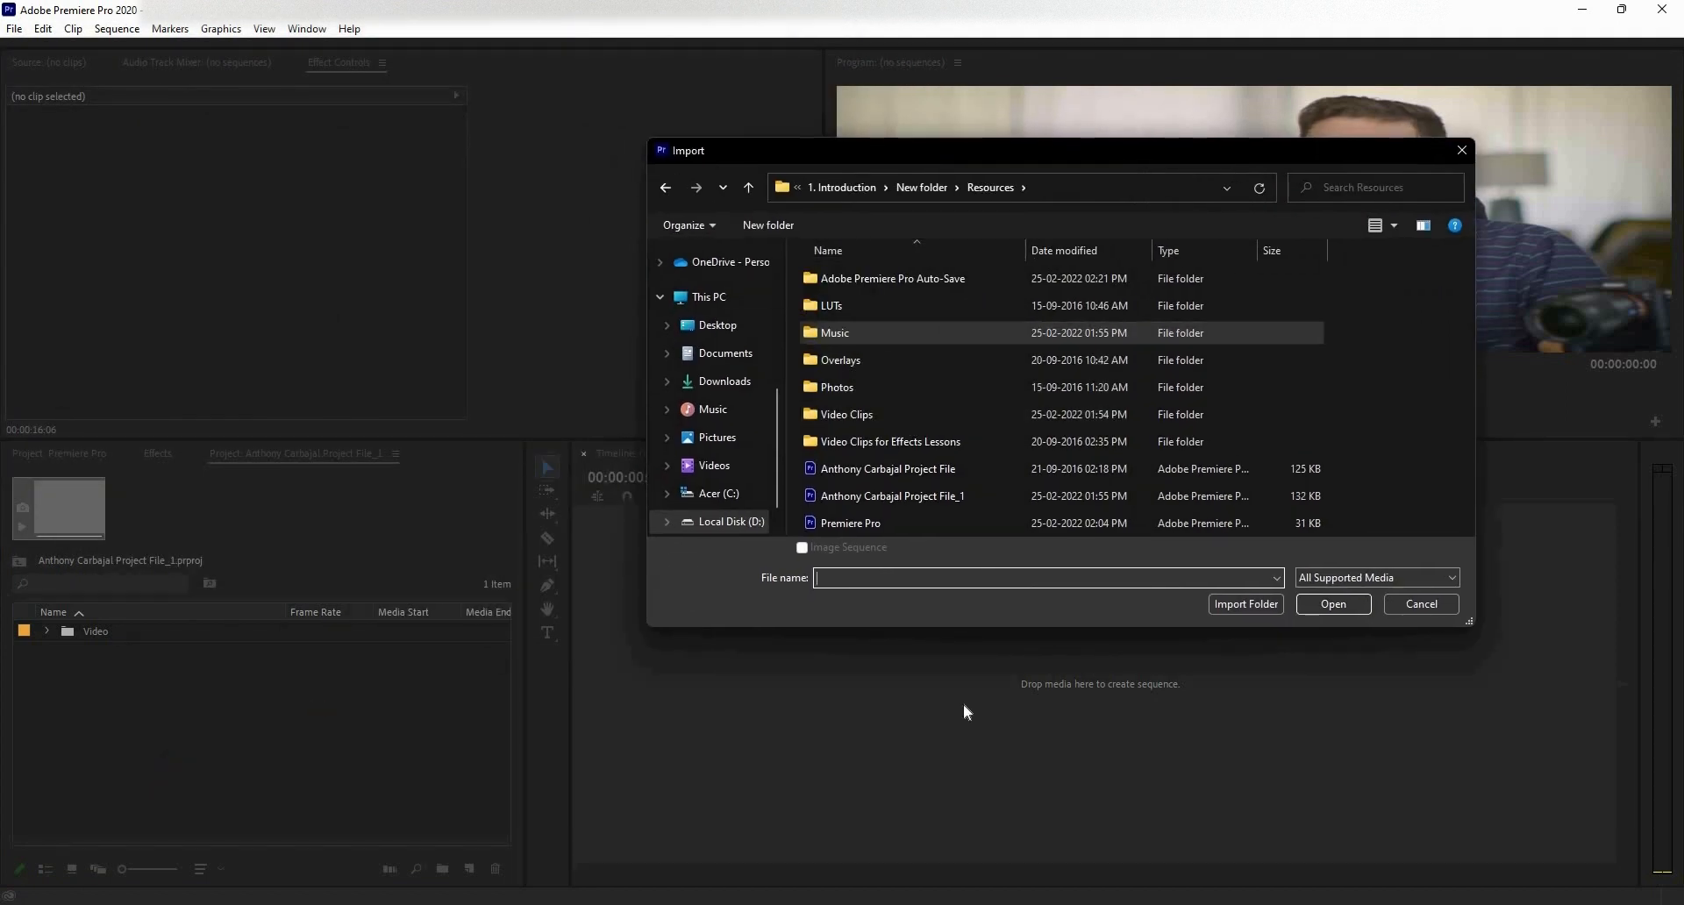
left_click(1418, 607)
- Switch to the Resources folder in File Explorer, shrink its window beside the project, and import the Photos folder as a bin
left_click(727, 904)
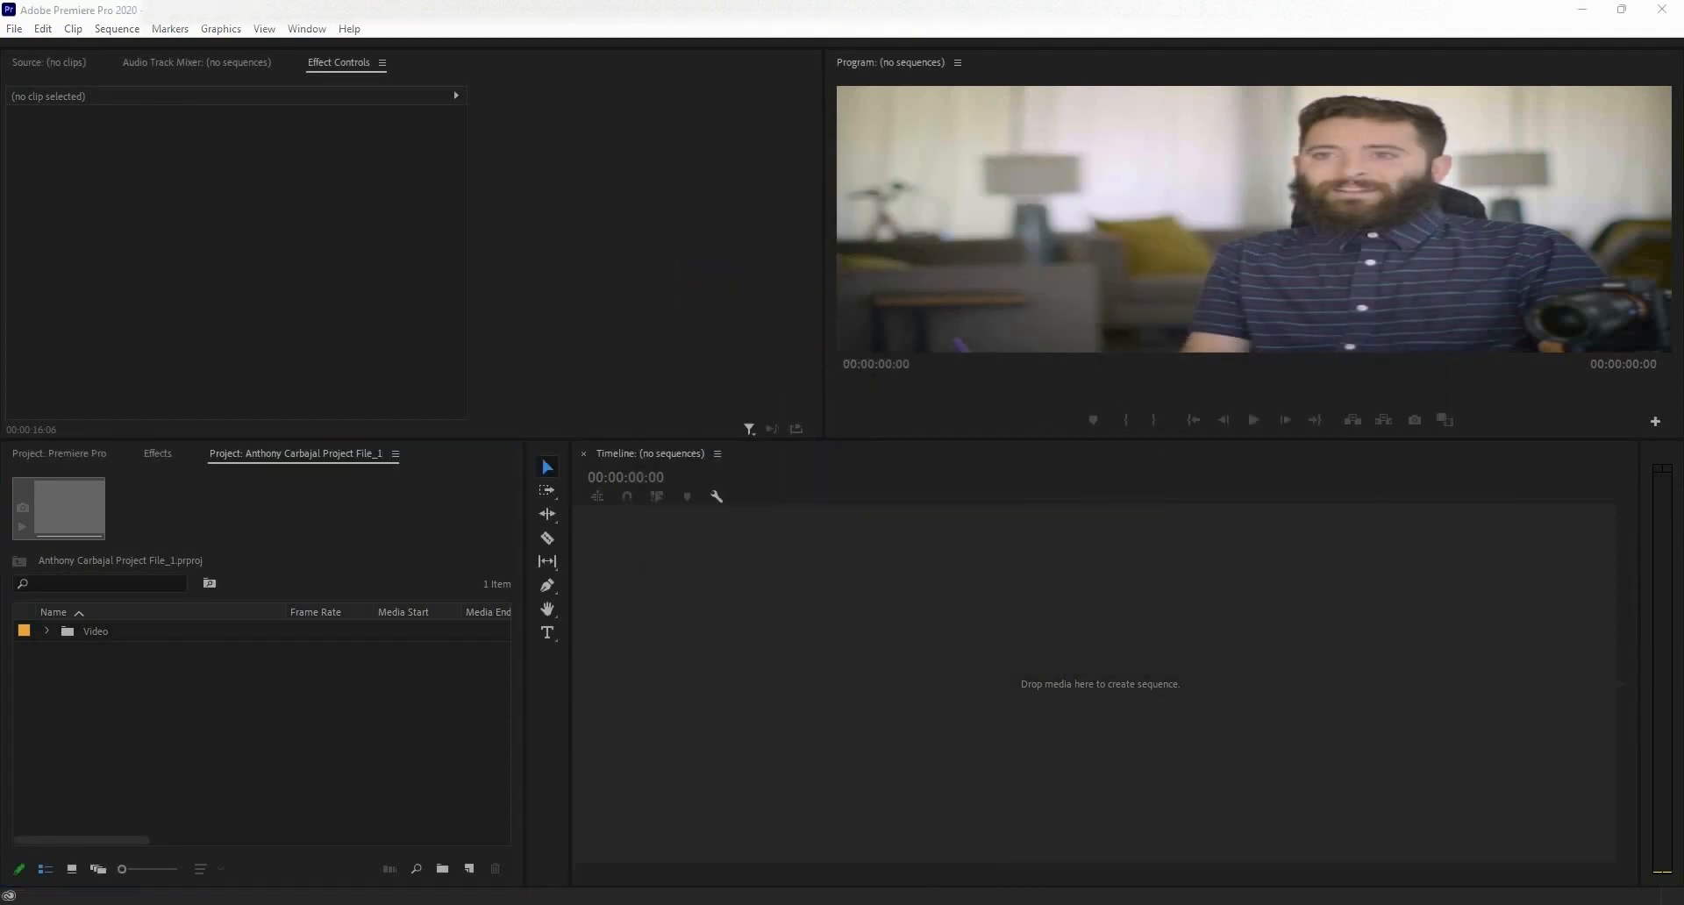
left_click(621, 820)
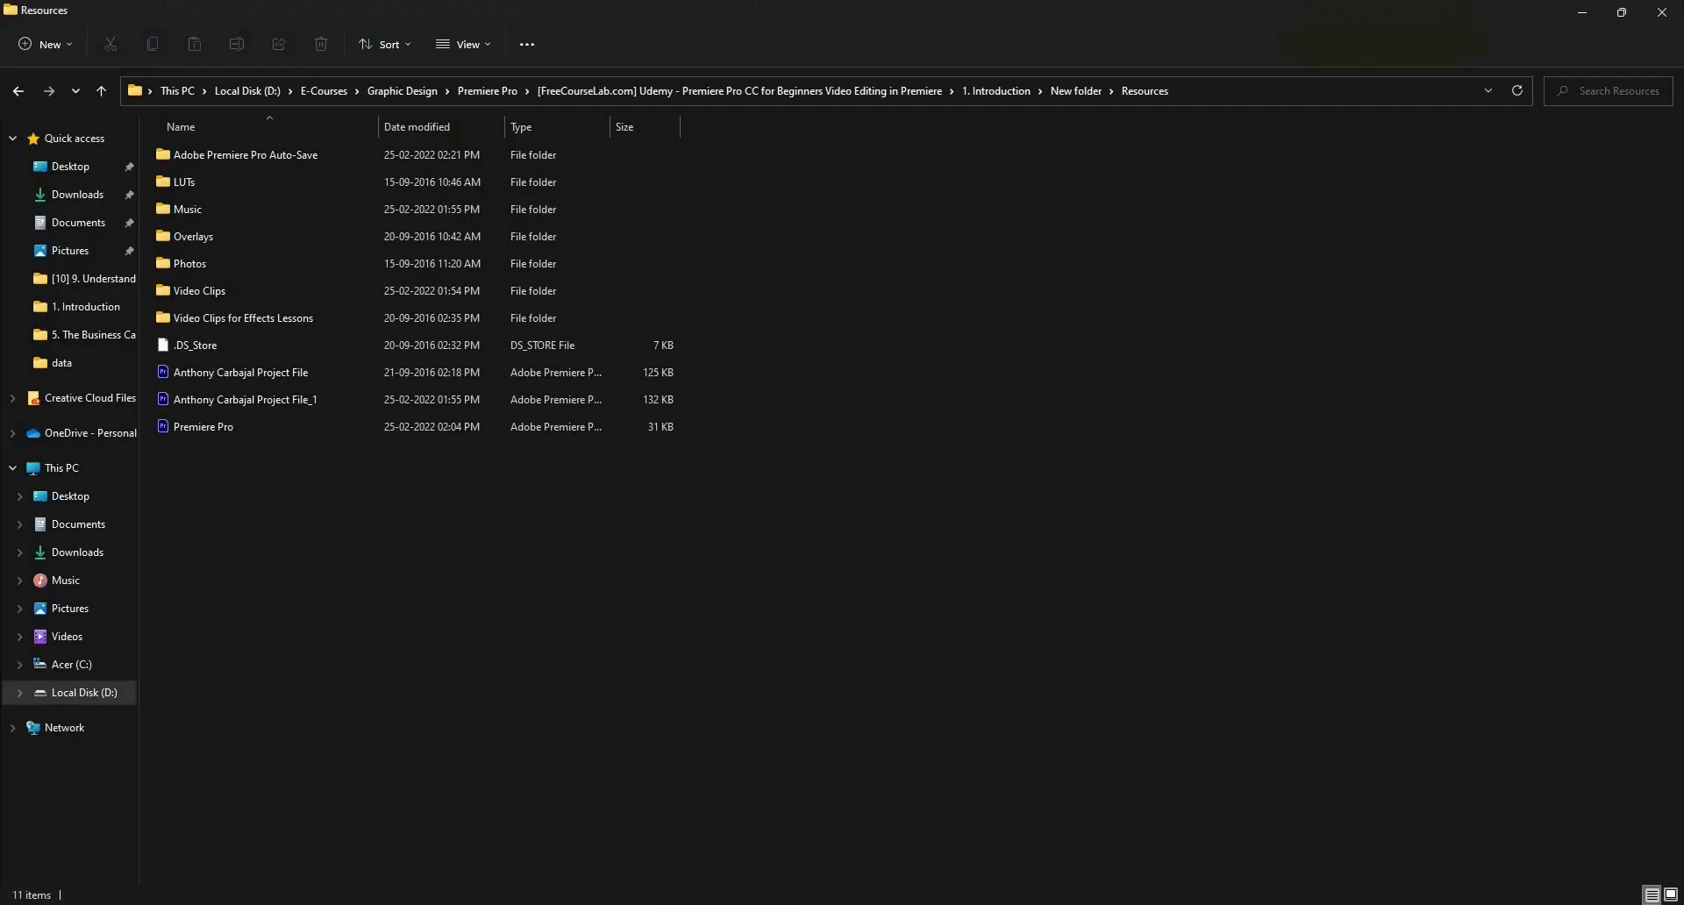
left_click(1623, 15)
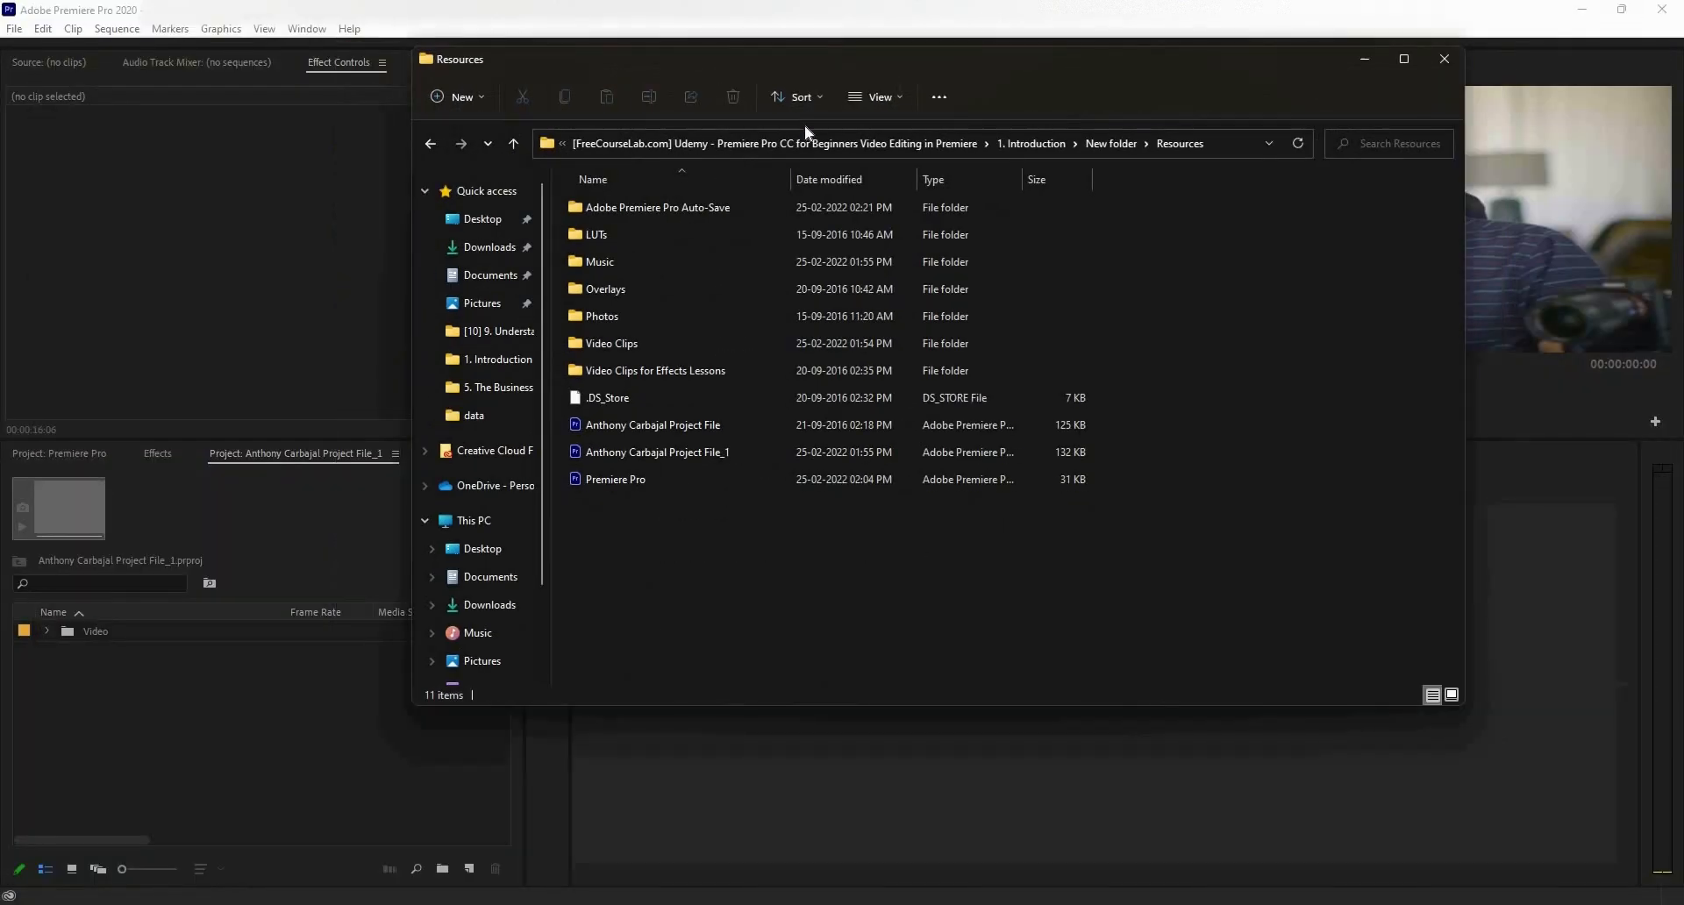
left_click_drag(746, 60, 1037, 118)
left_click_drag(891, 374, 237, 745)
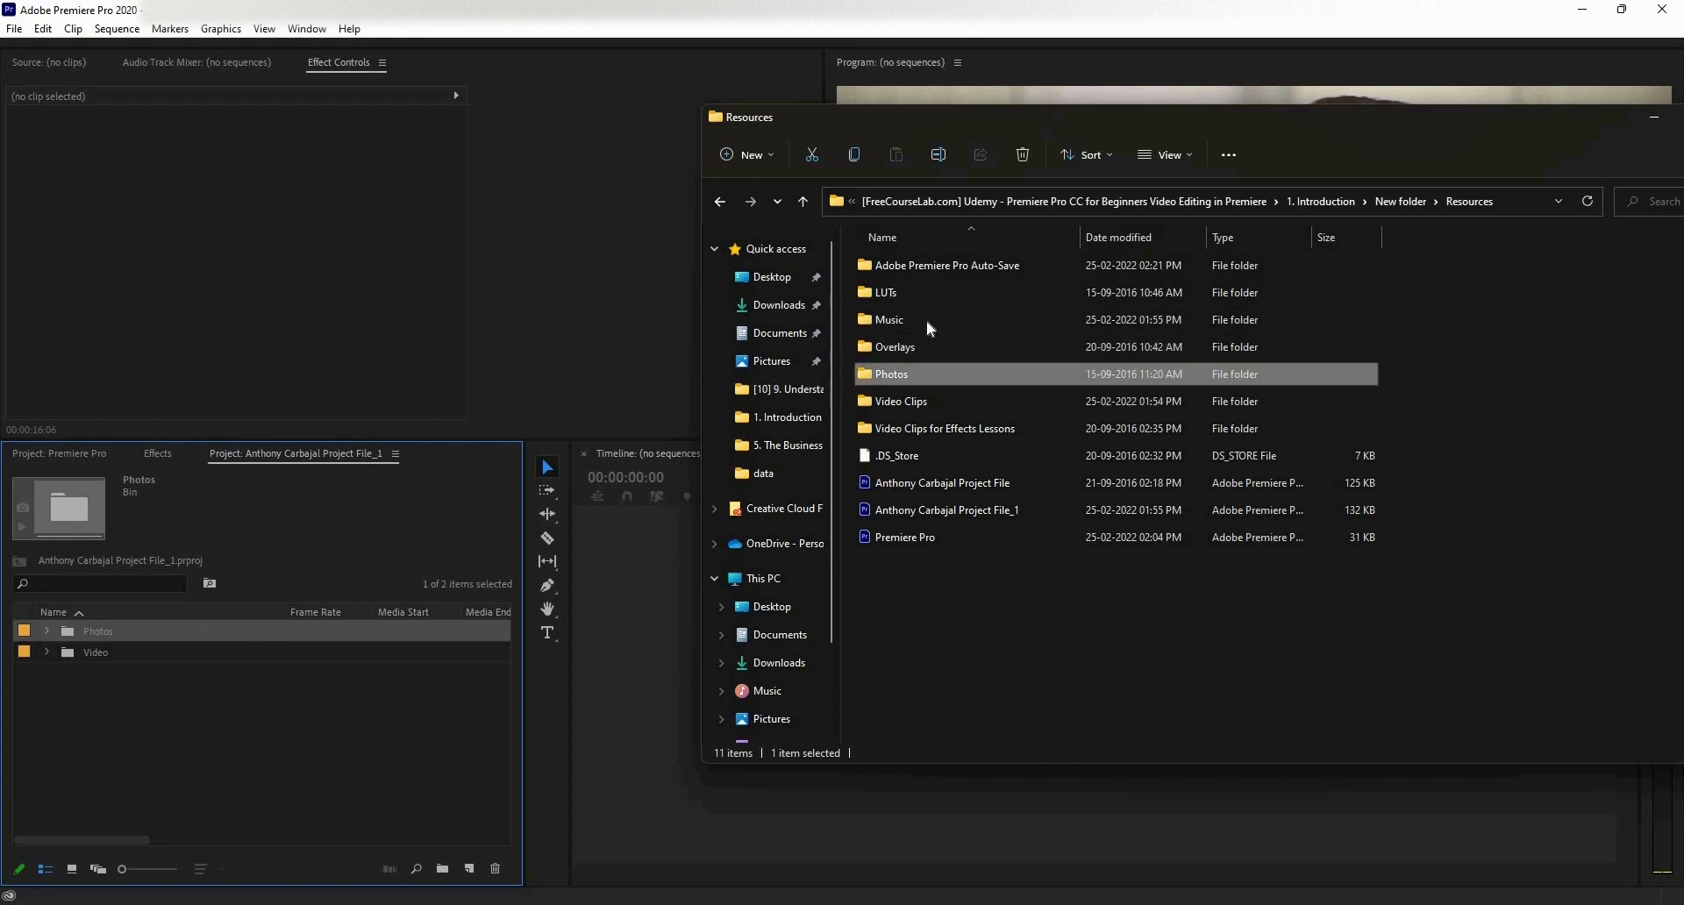
- Import the Music folder from Resources into the project as a bin and return to Premiere Pro
left_click_drag(927, 320, 1003, 314)
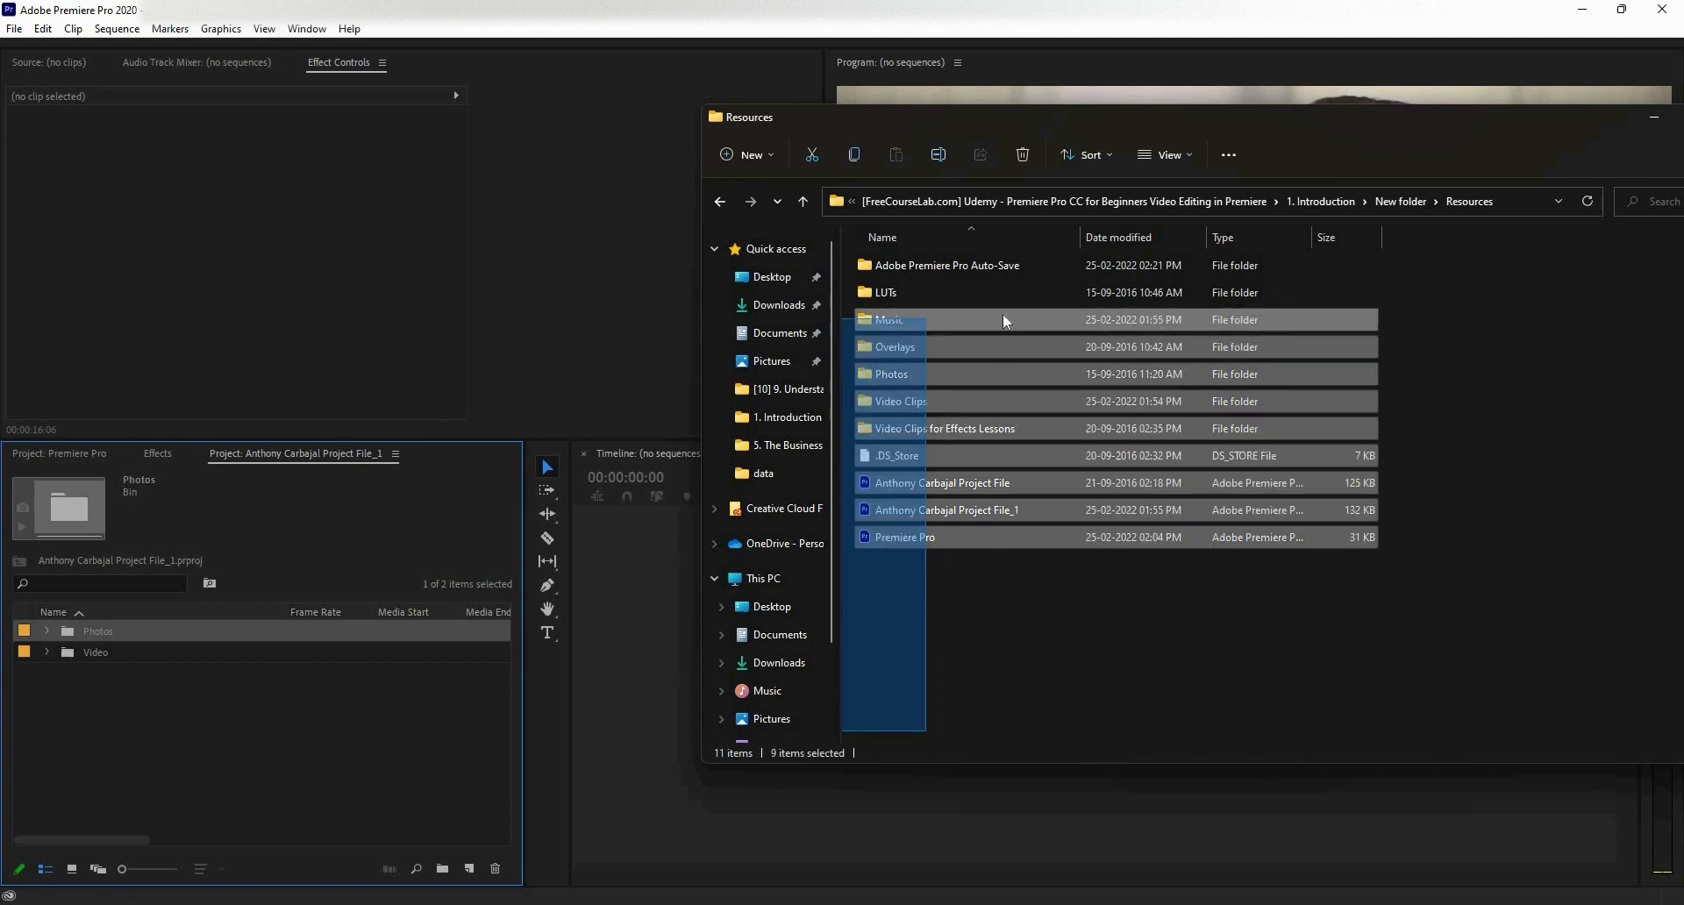
left_click_drag(908, 346, 237, 743)
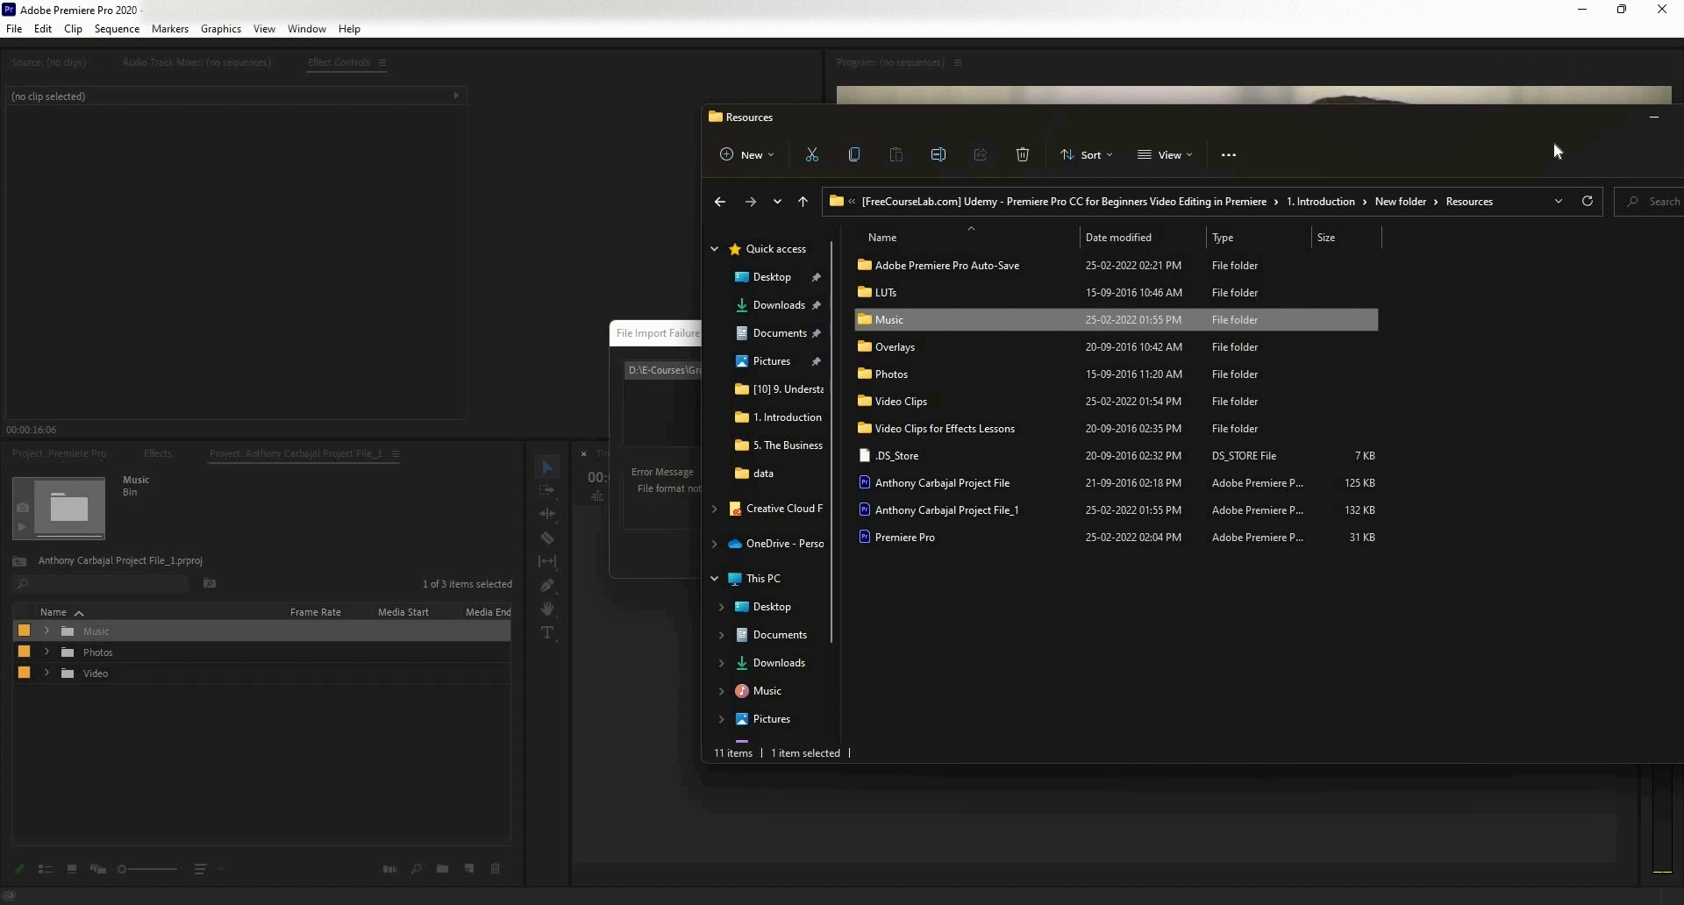
left_click_drag(1555, 139, 1323, 181)
left_click(1495, 161)
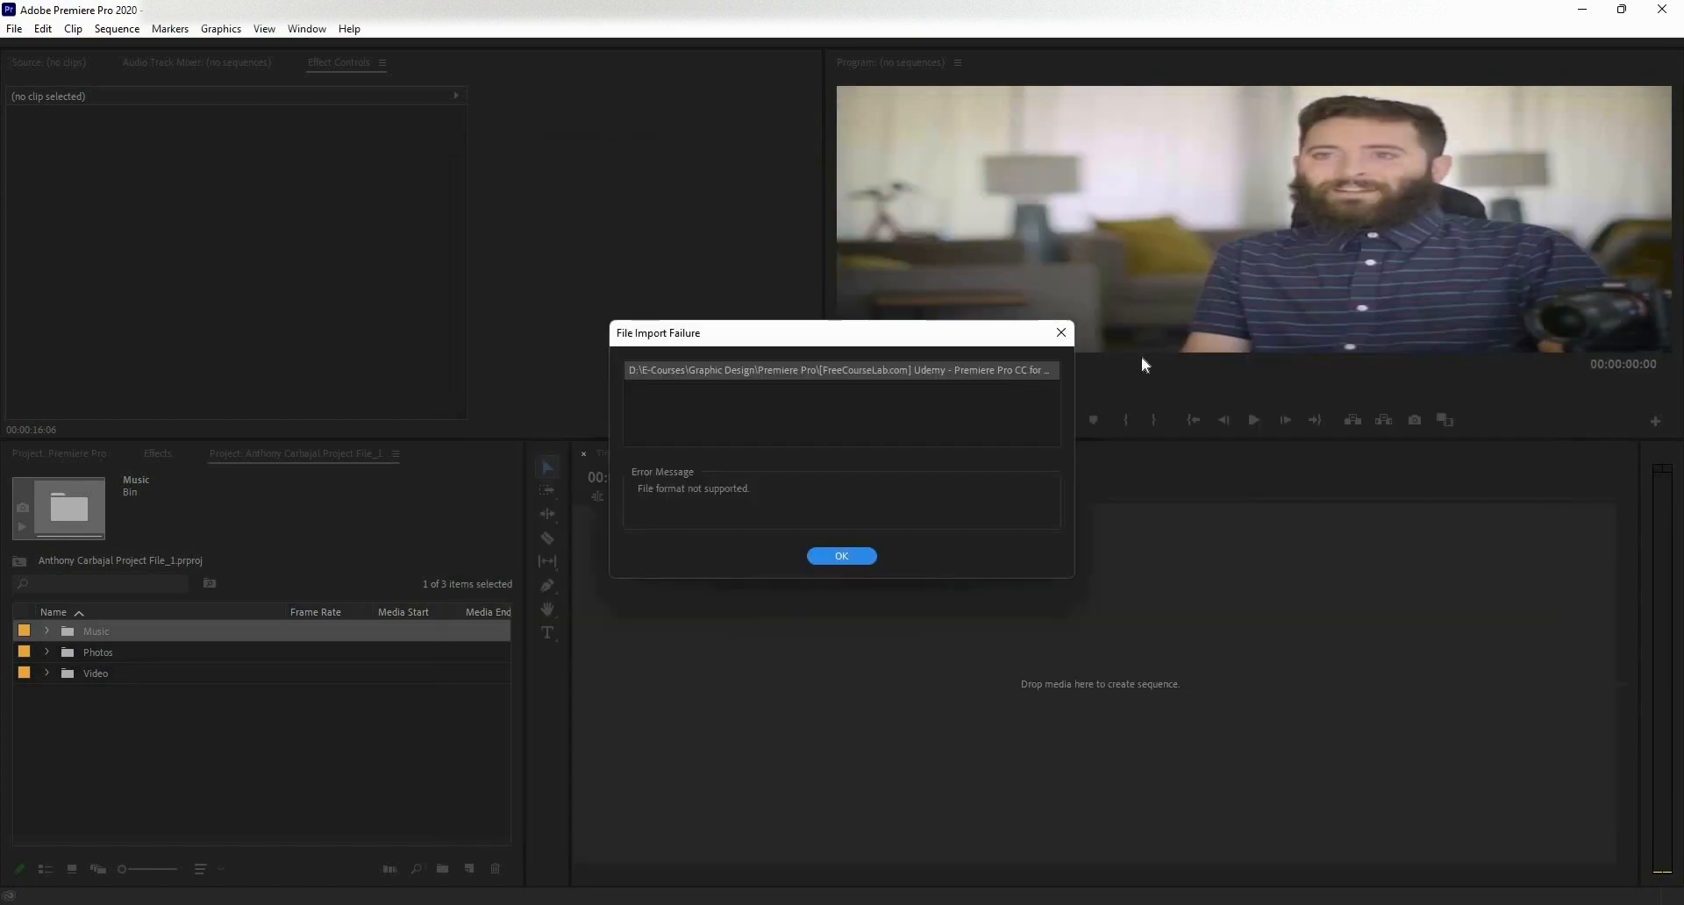
left_click(842, 558)
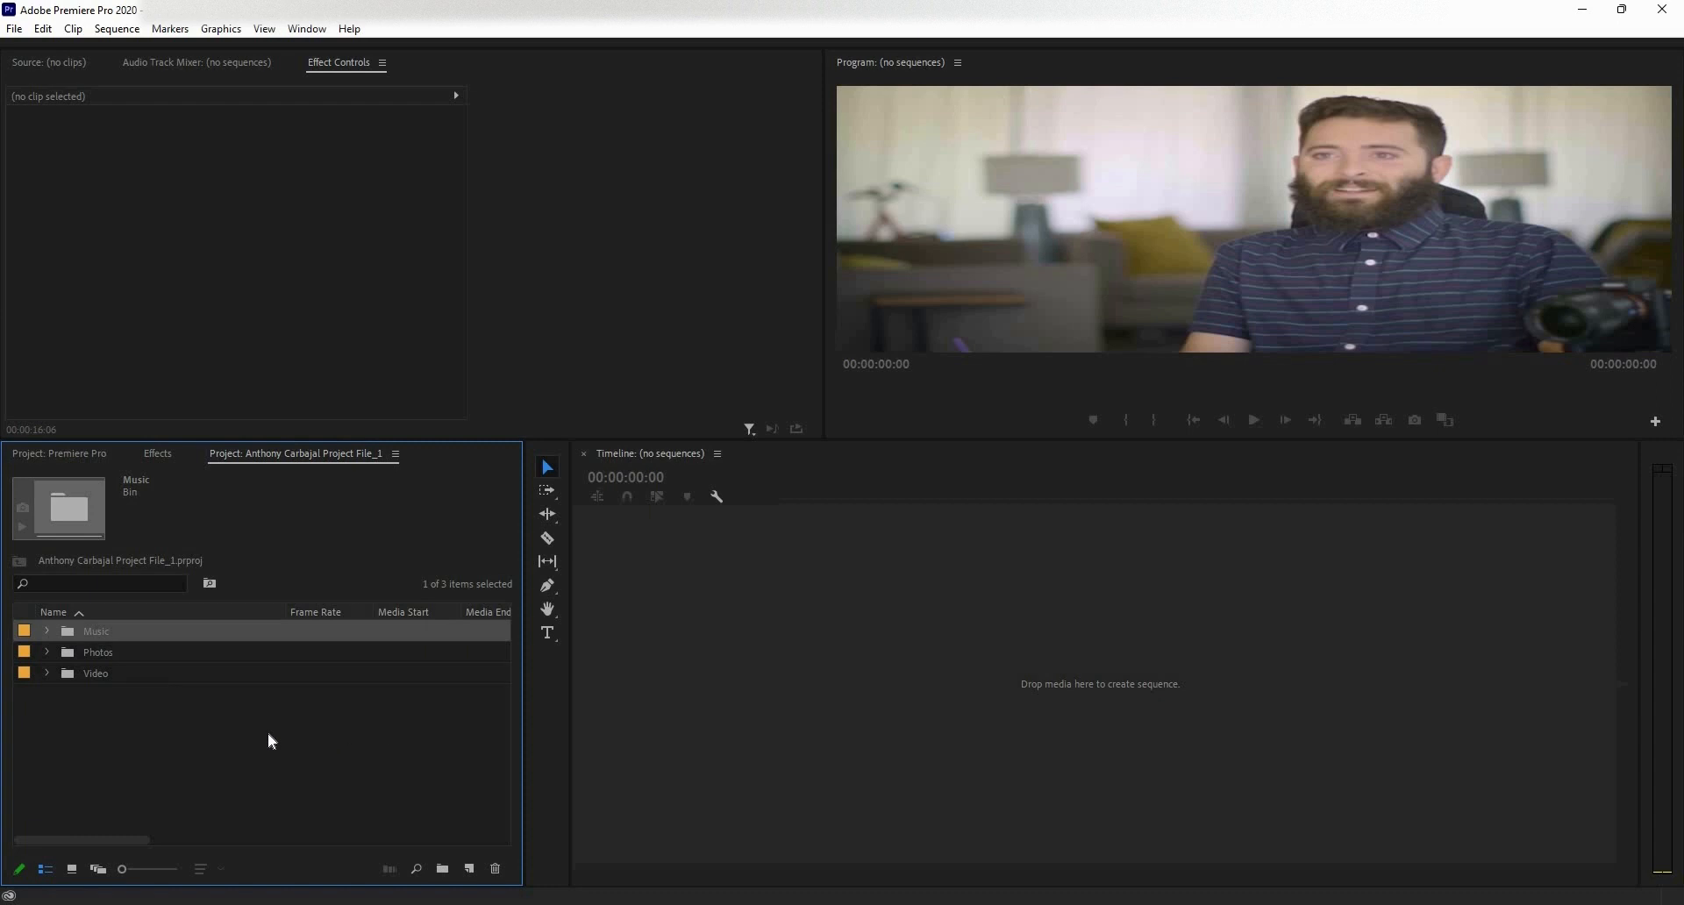
- Expand the Video bin and preview Interview - A Camera.mp4 and Interview - B Camera.mp4 in the Source monitor
left_click(49, 676)
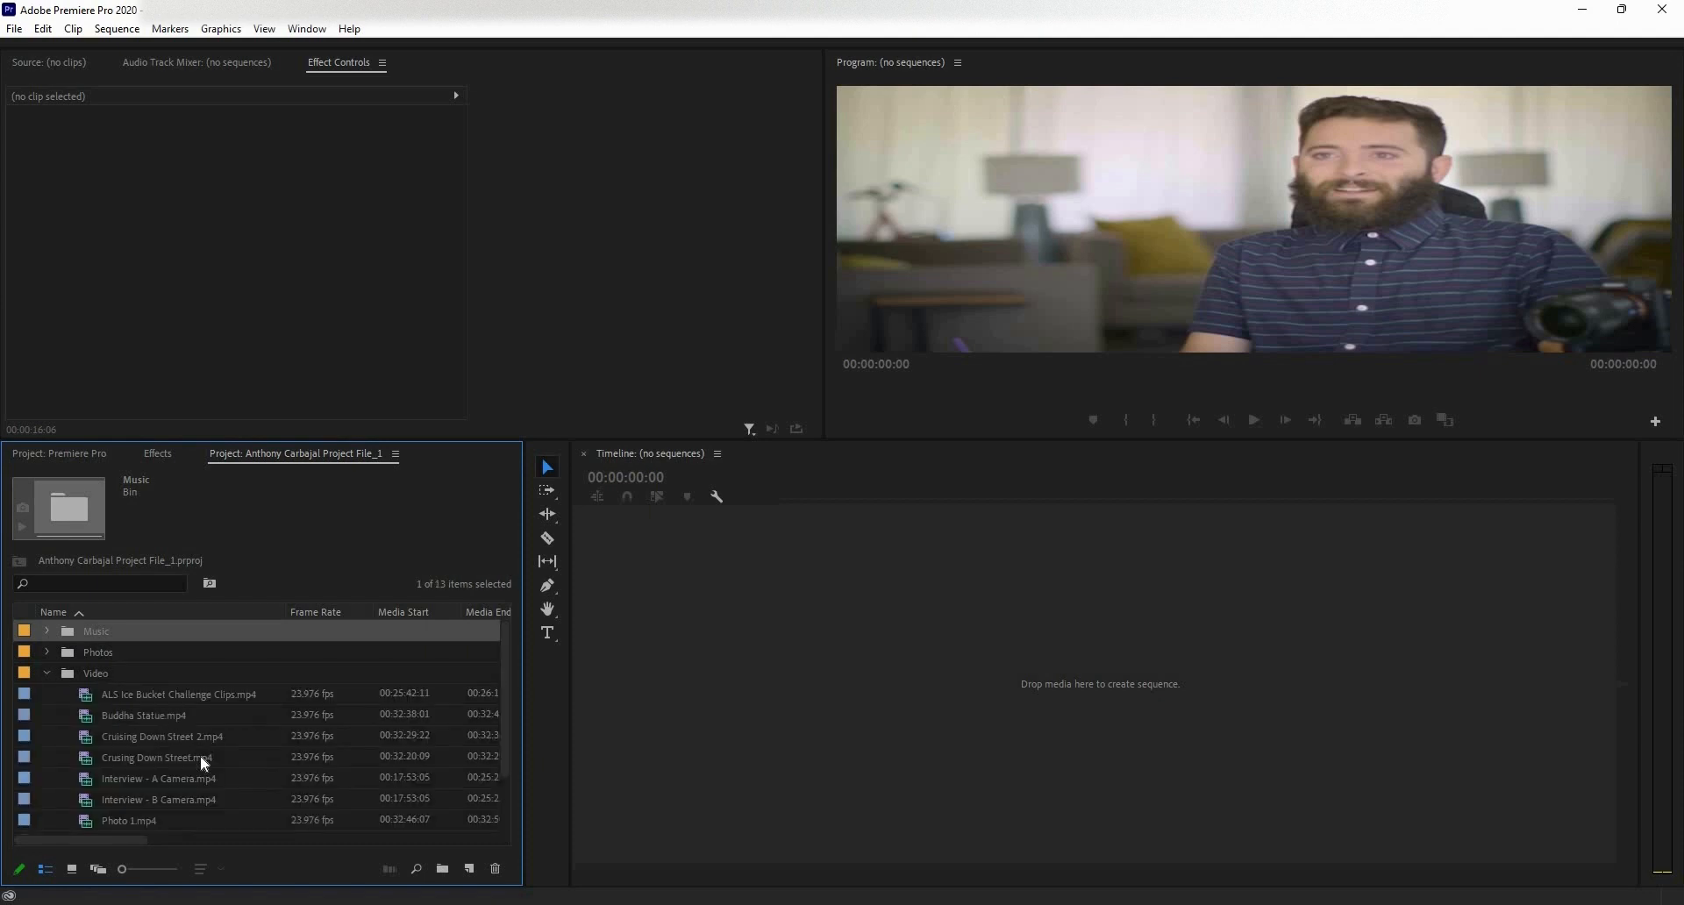
scroll(199, 751, "down", 1)
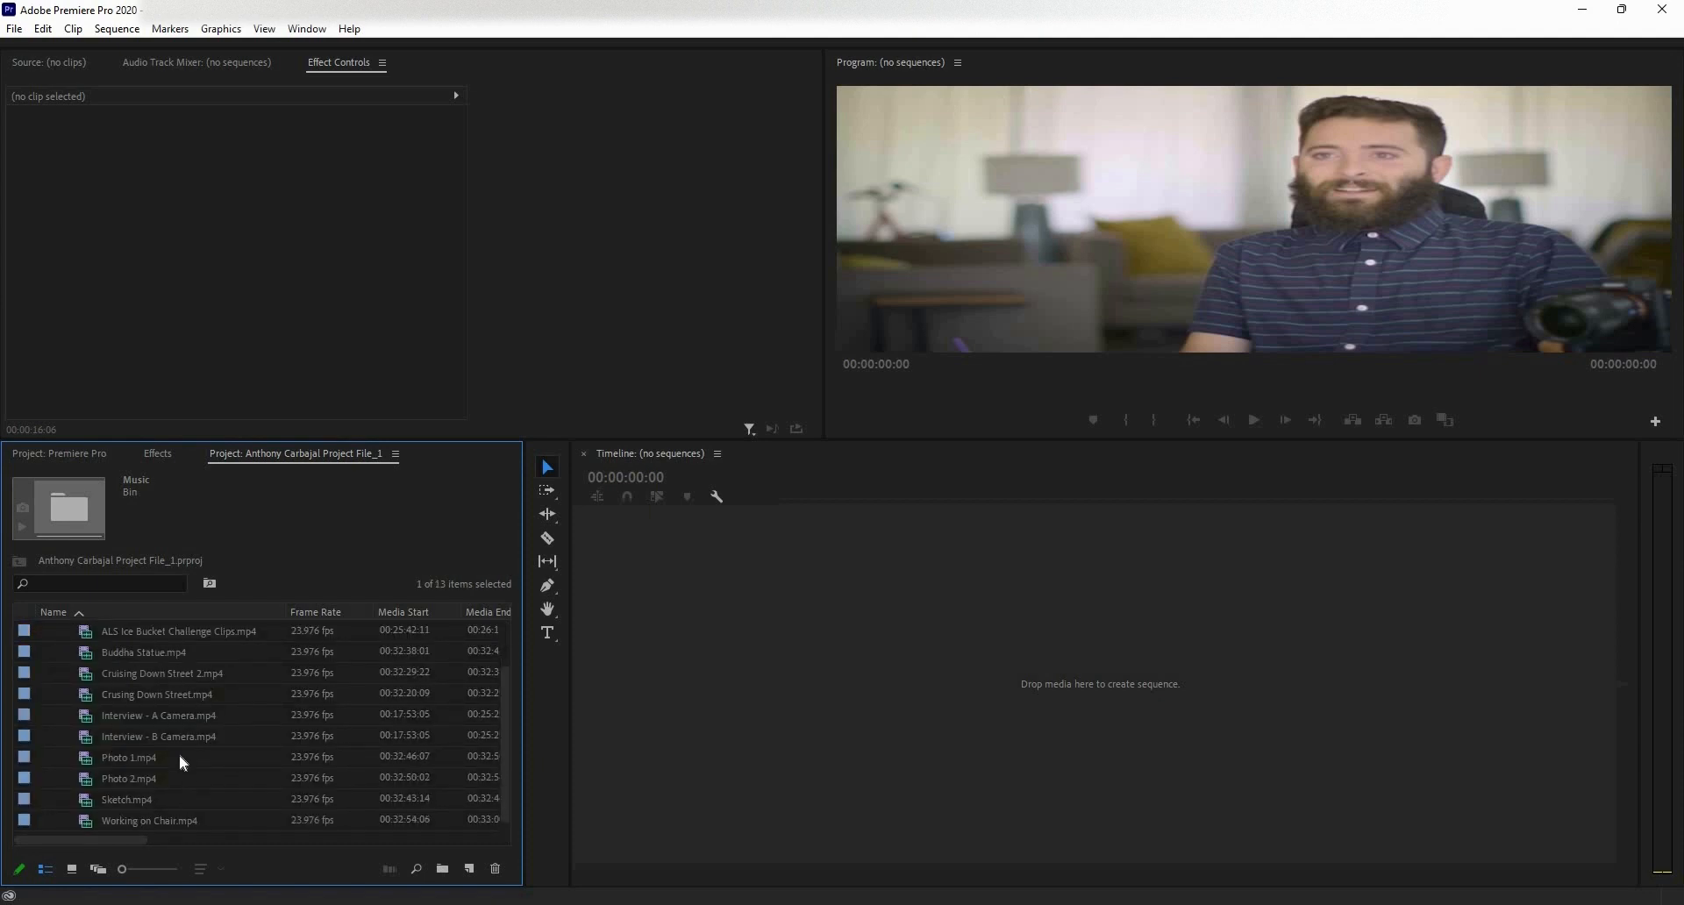
left_click(122, 717)
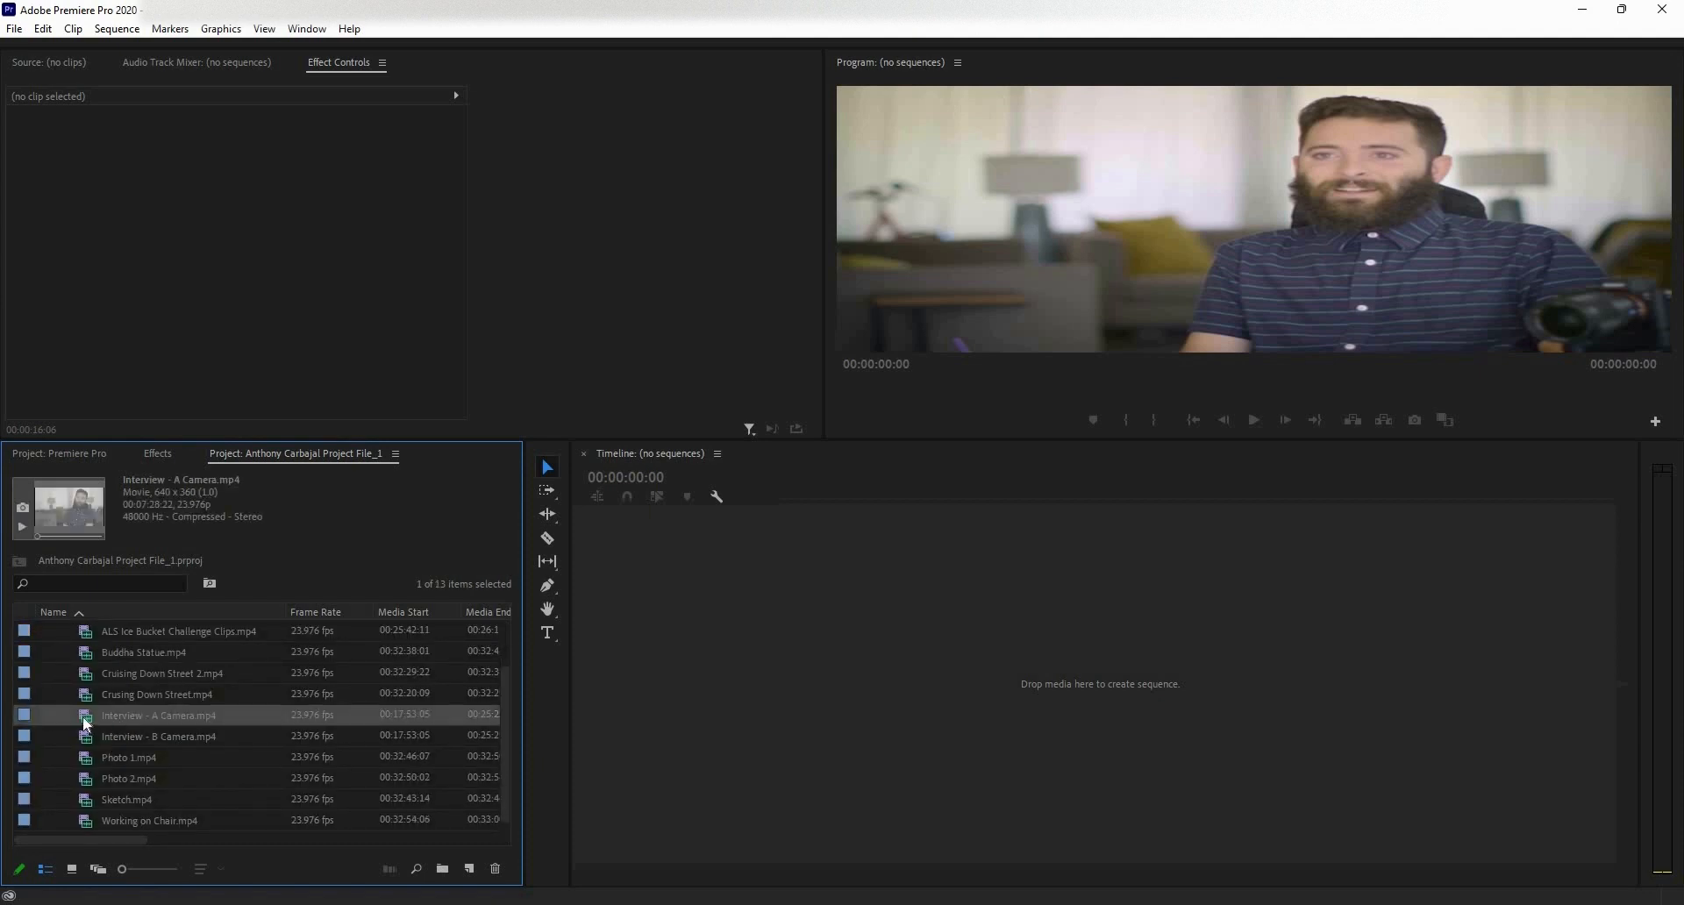
double_click(85, 719)
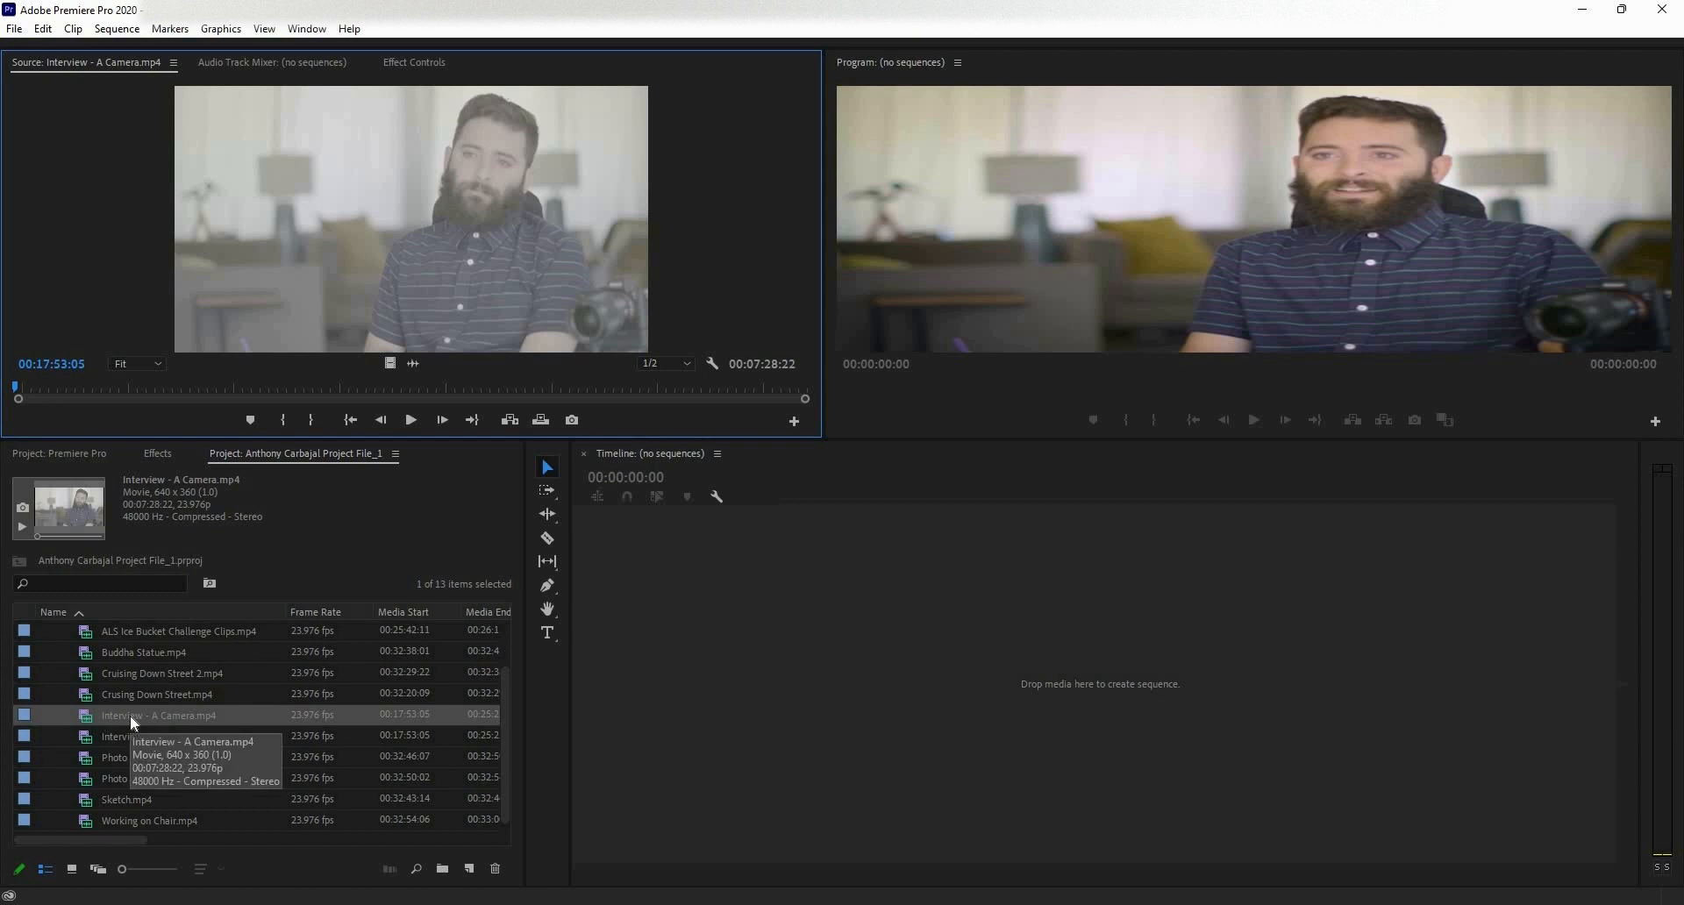
double_click(147, 734)
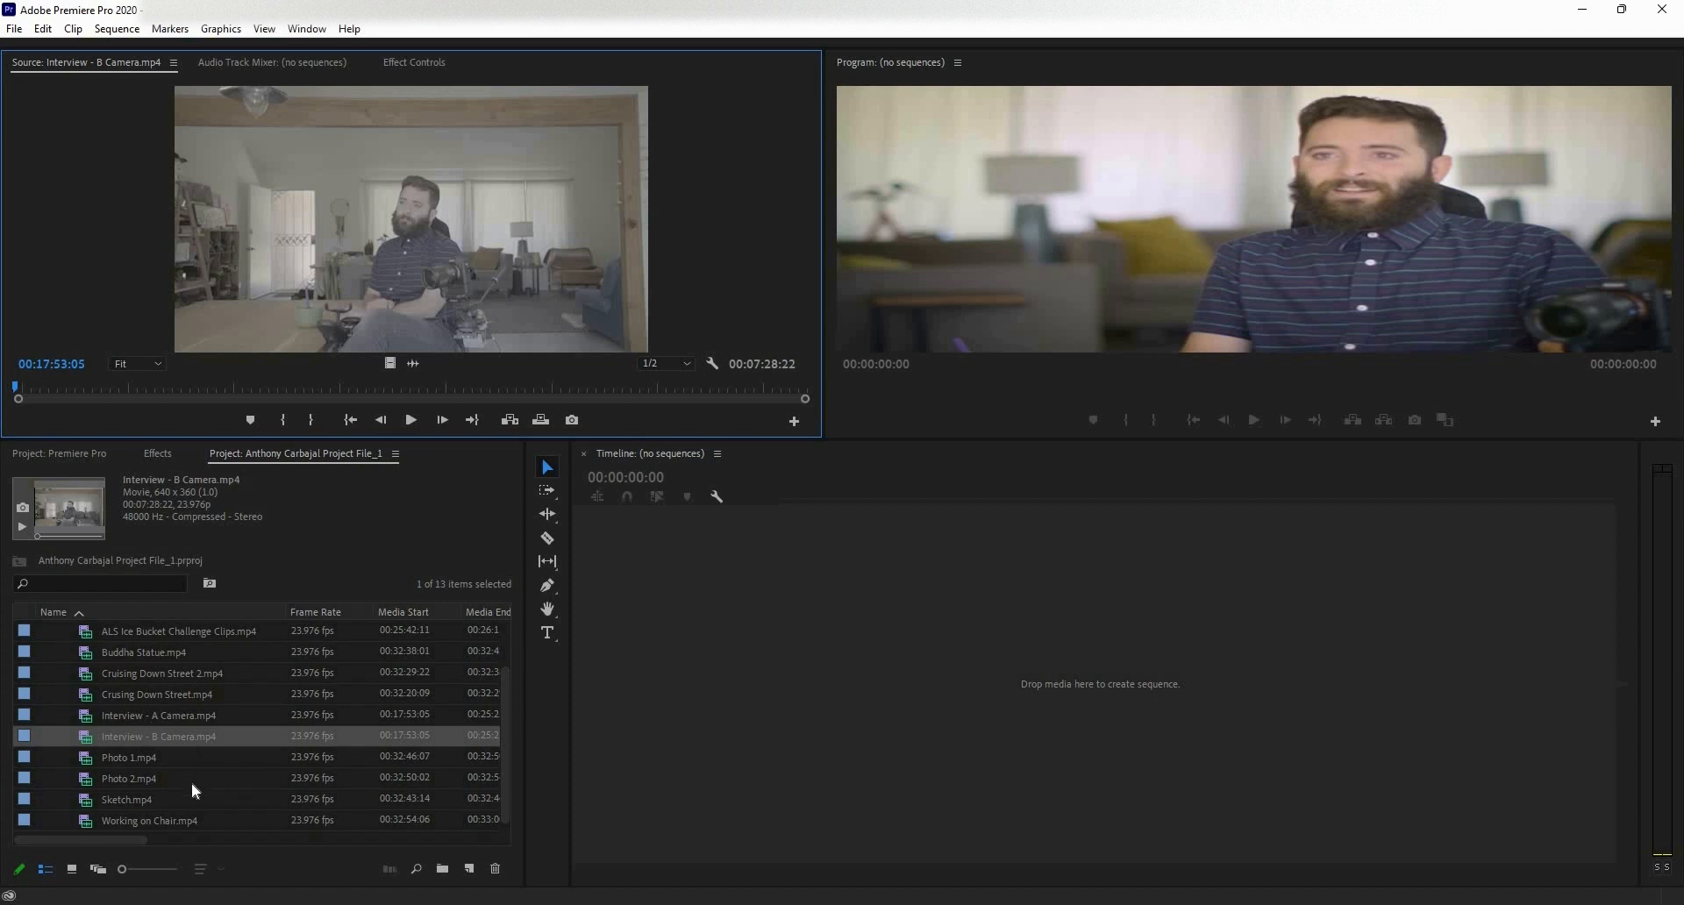
- Open Buddha Statue.mp4 from the Video bin in the Source monitor
scroll(191, 782, "up", 1)
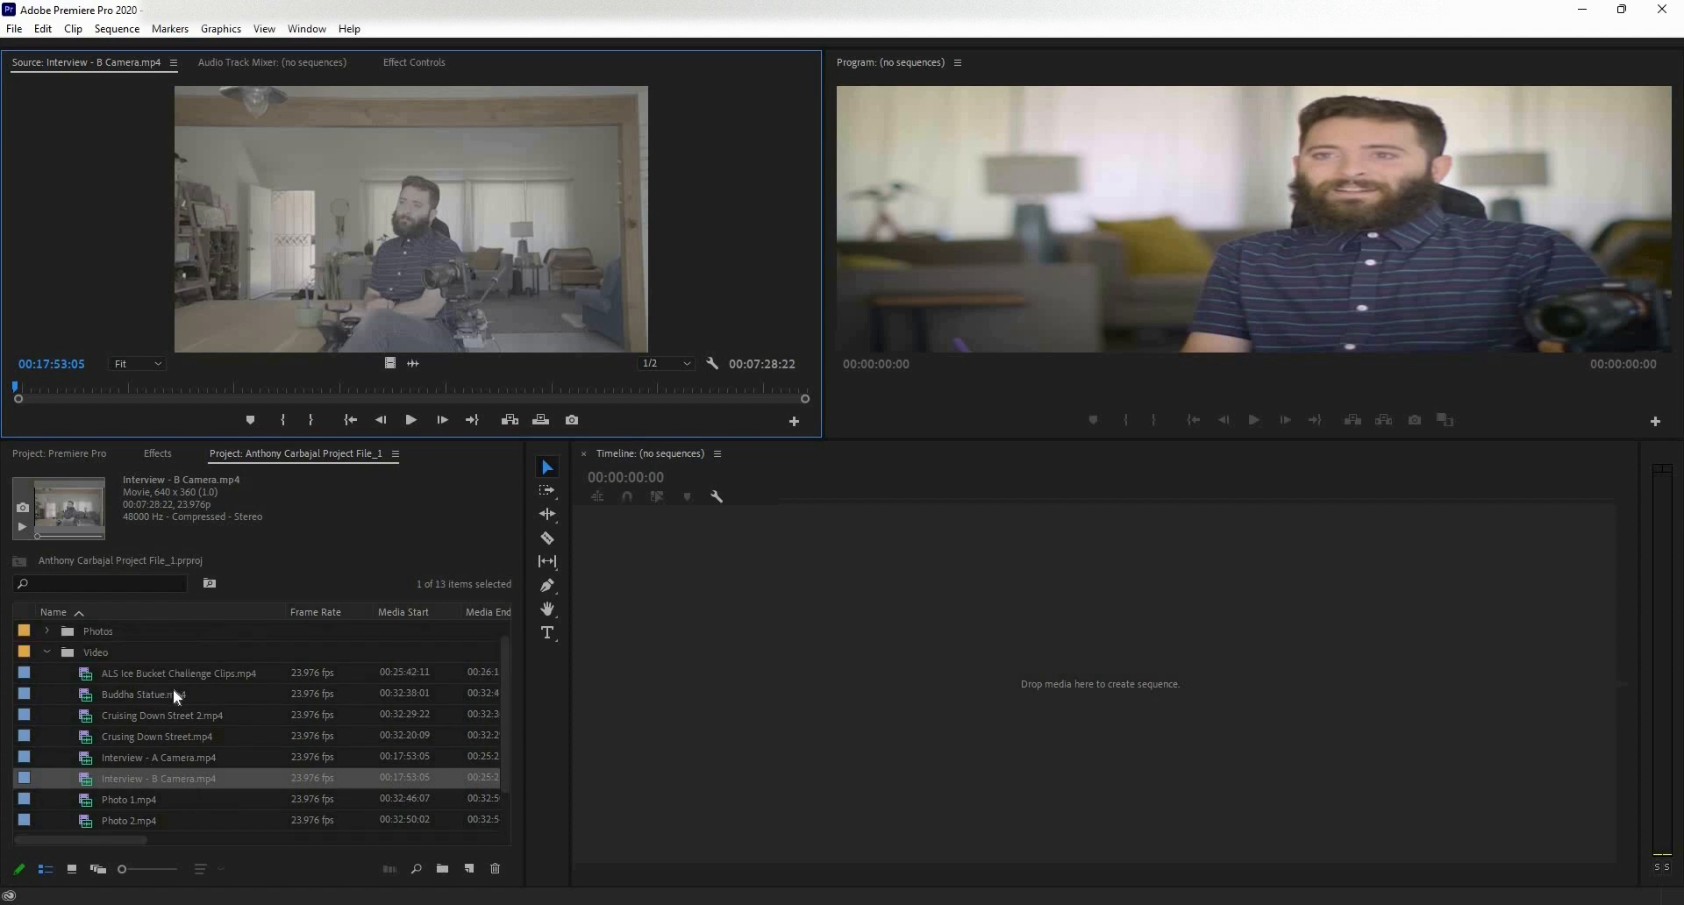
left_click(159, 695)
left_click(159, 696)
left_click(71, 692)
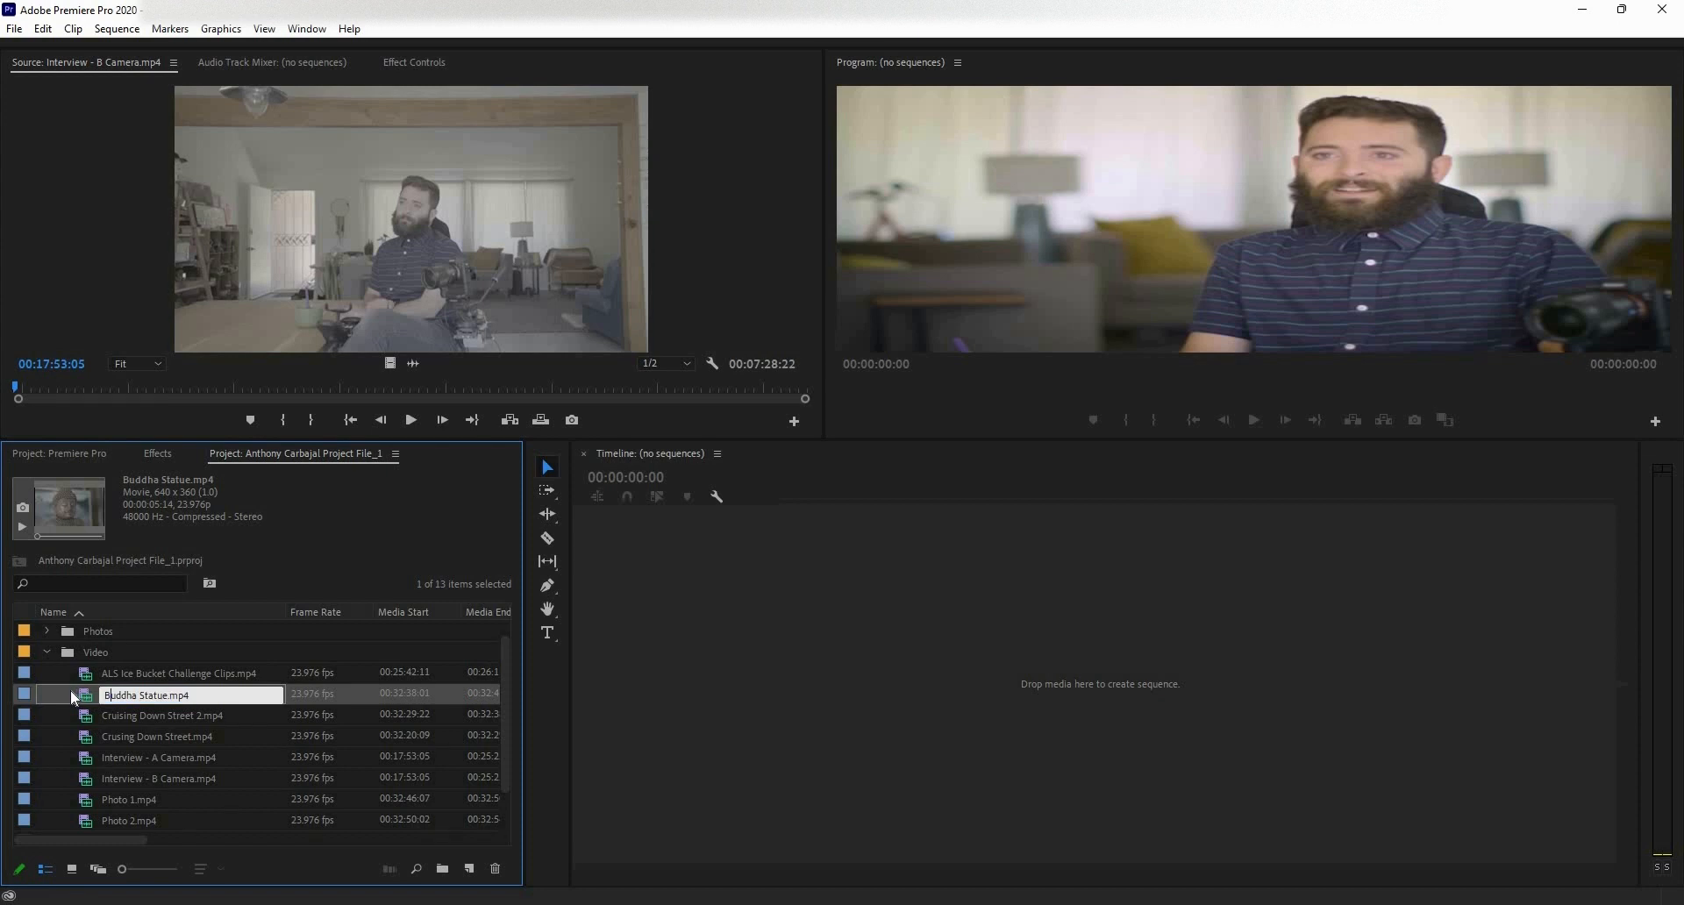
left_click(1414, 607)
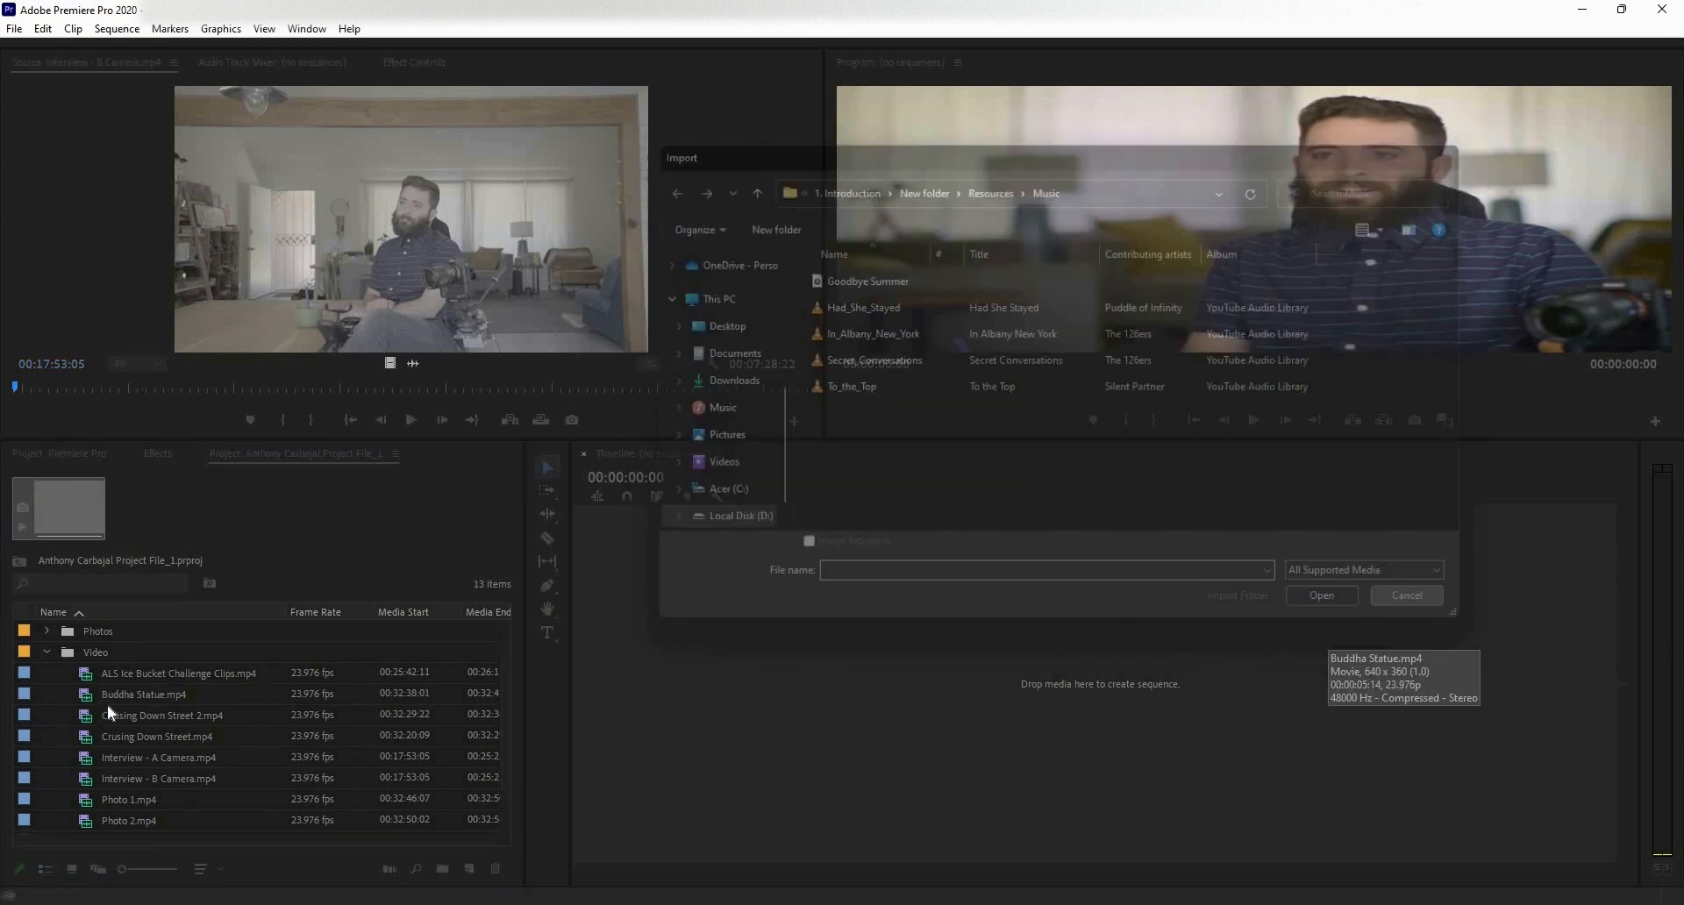
left_click(63, 696)
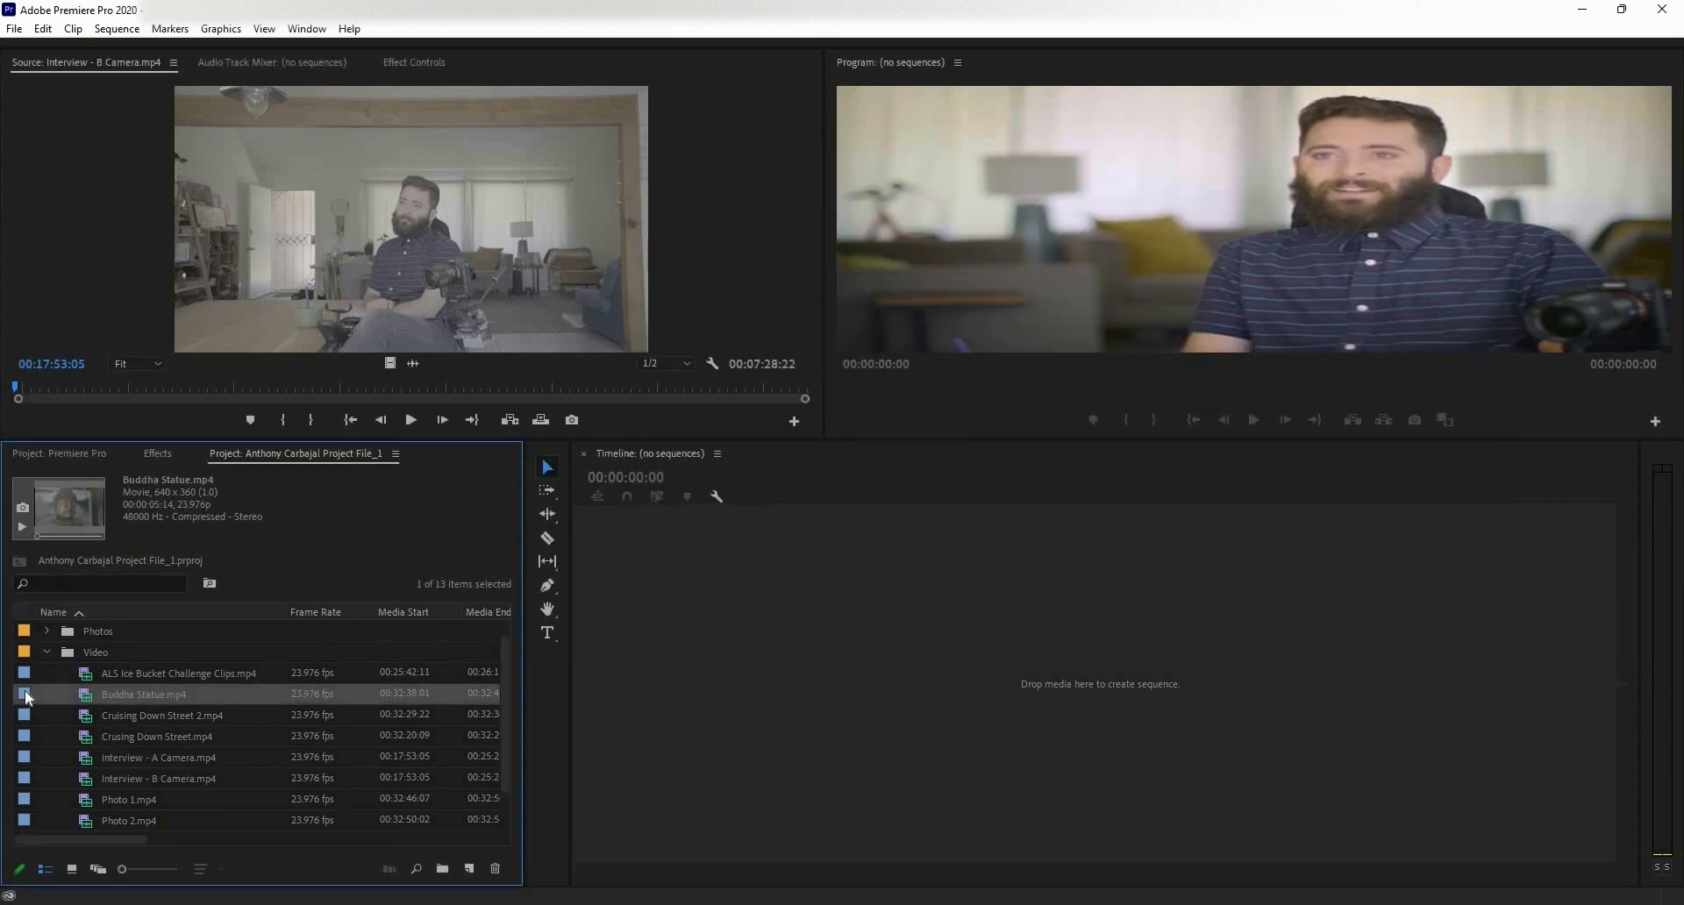
double_click(26, 697)
- Open ALS Ice Bucket Challenge Clips.mp4 in the Source monitor and scrub through its footage
left_click(24, 676)
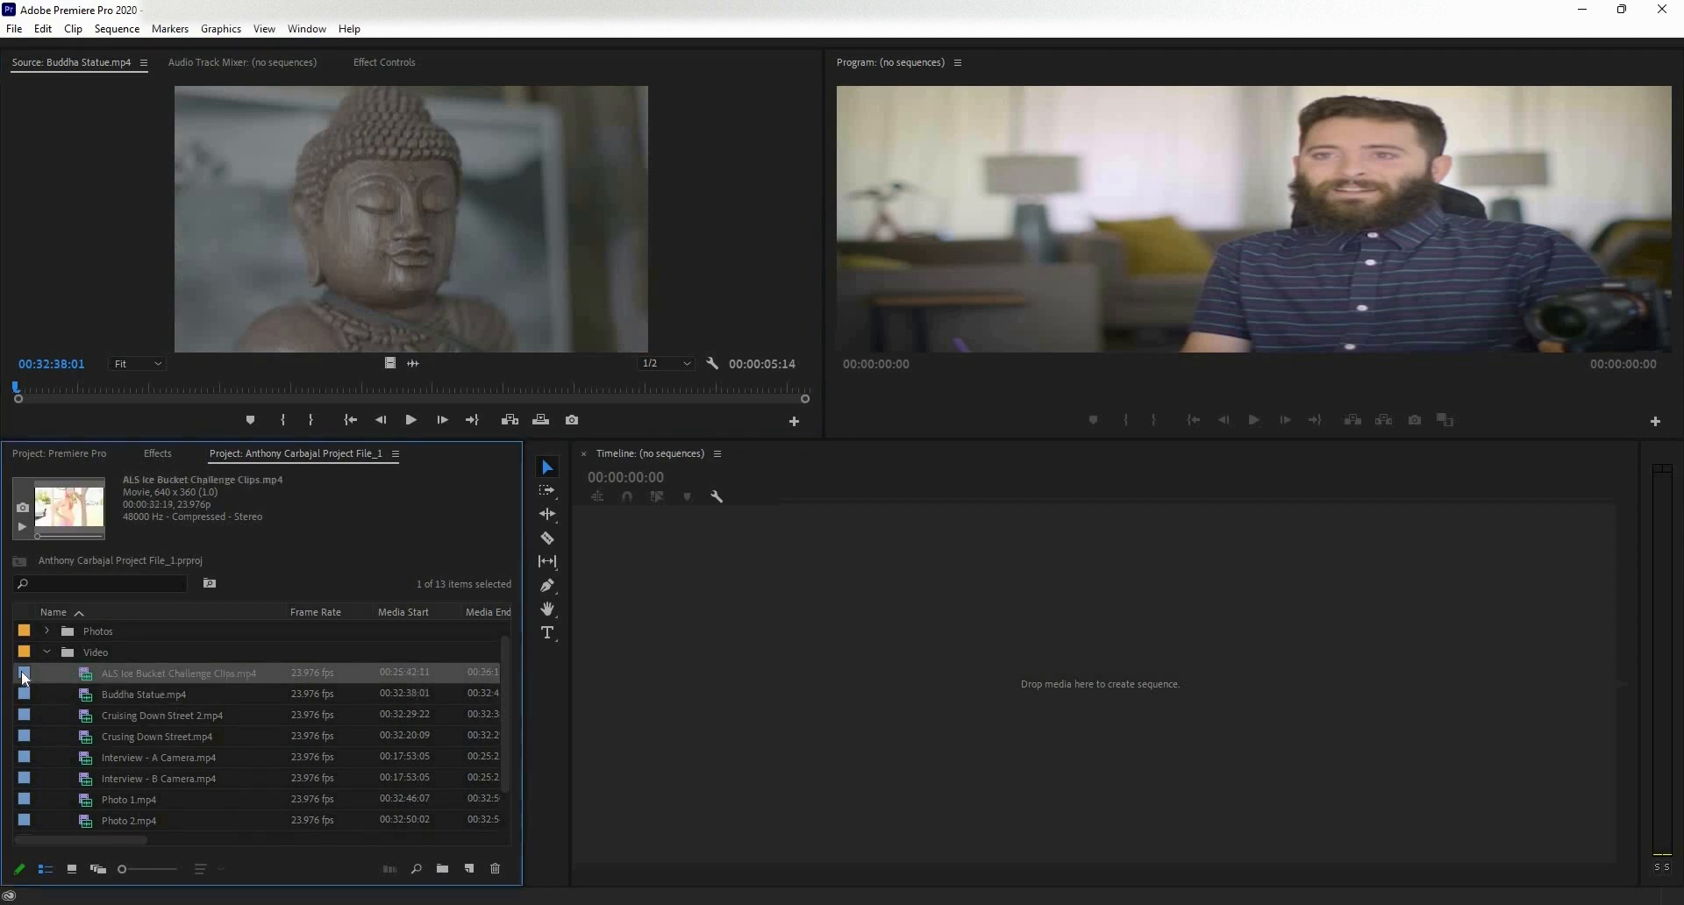
double_click(25, 676)
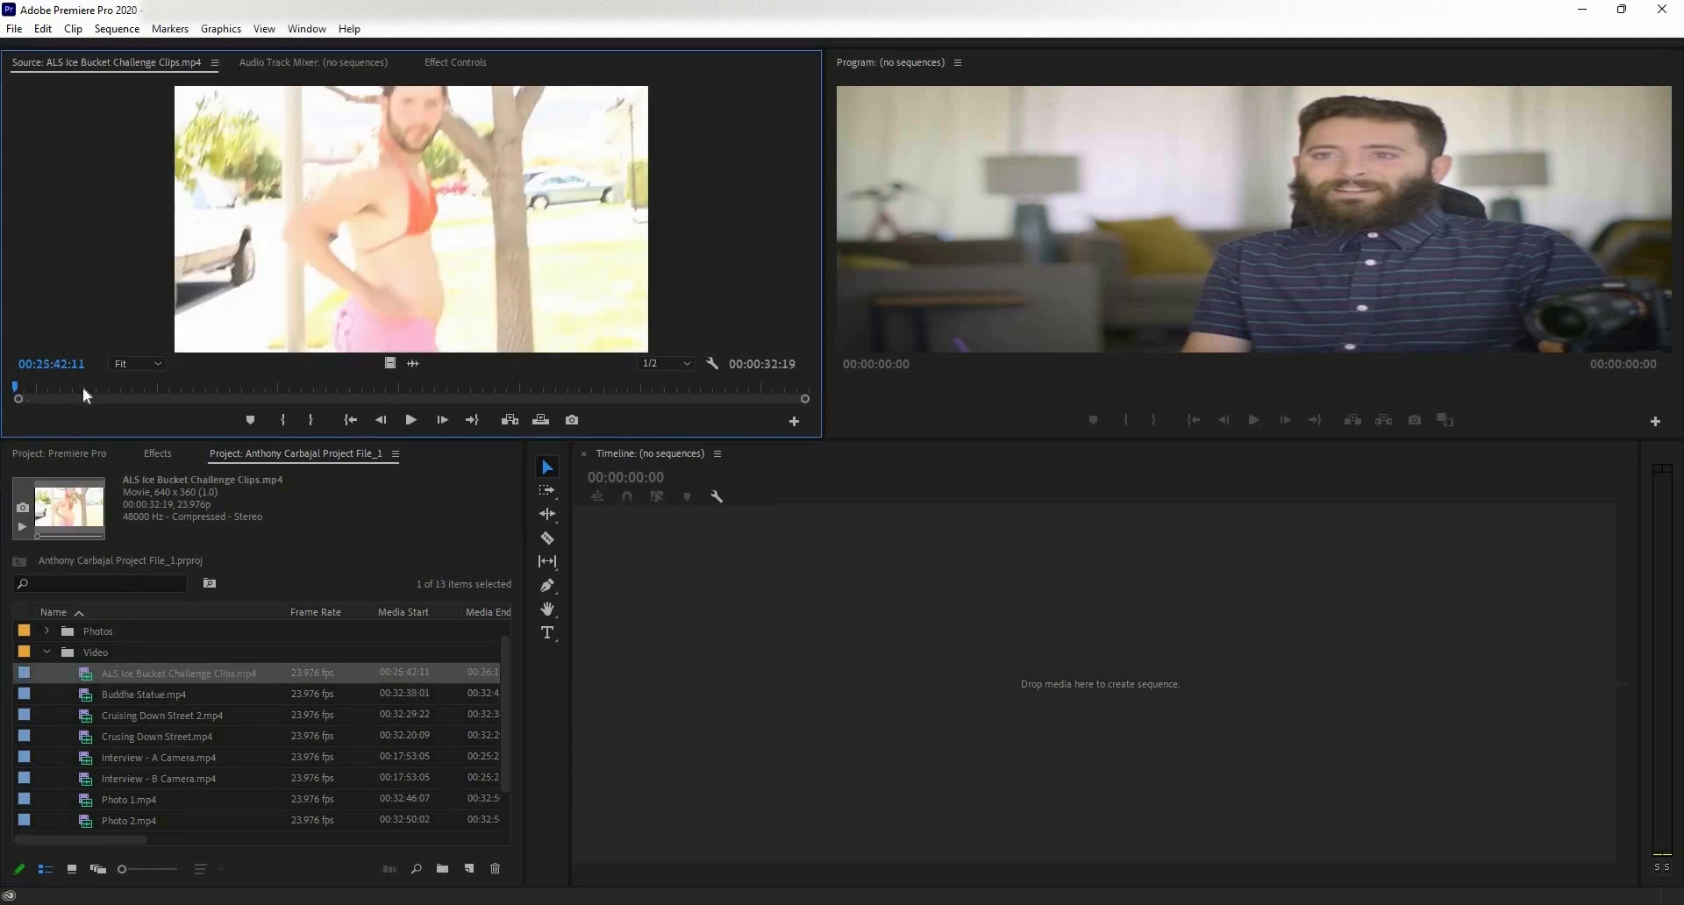
left_click_drag(87, 387, 226, 388)
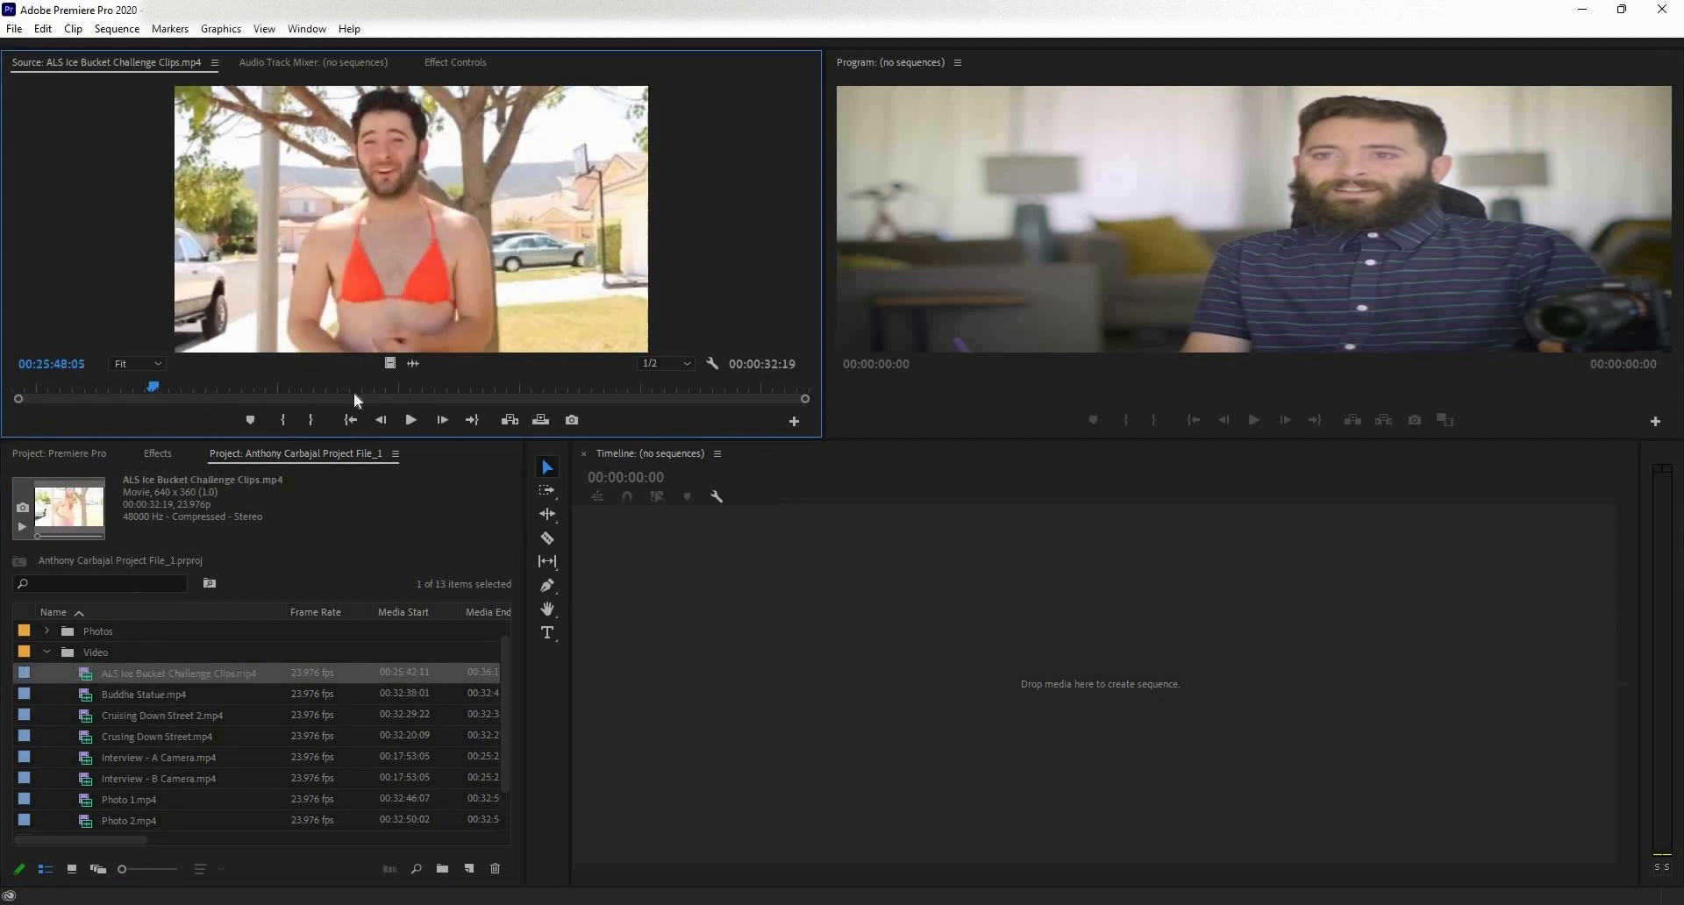
left_click(483, 395)
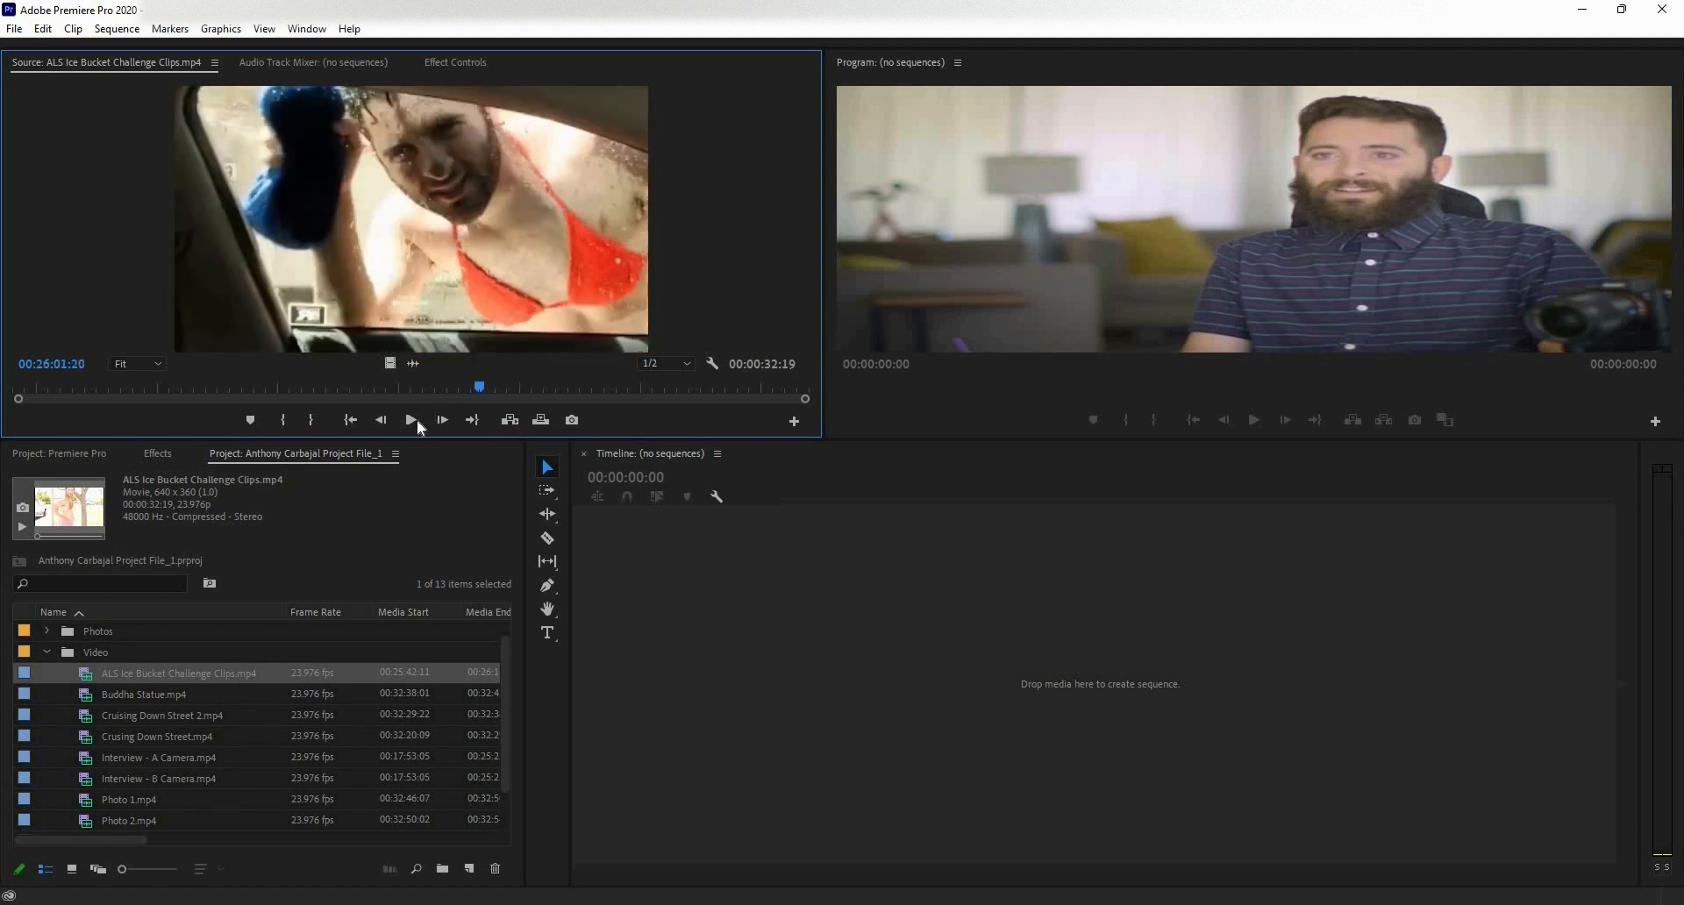
left_click(422, 389)
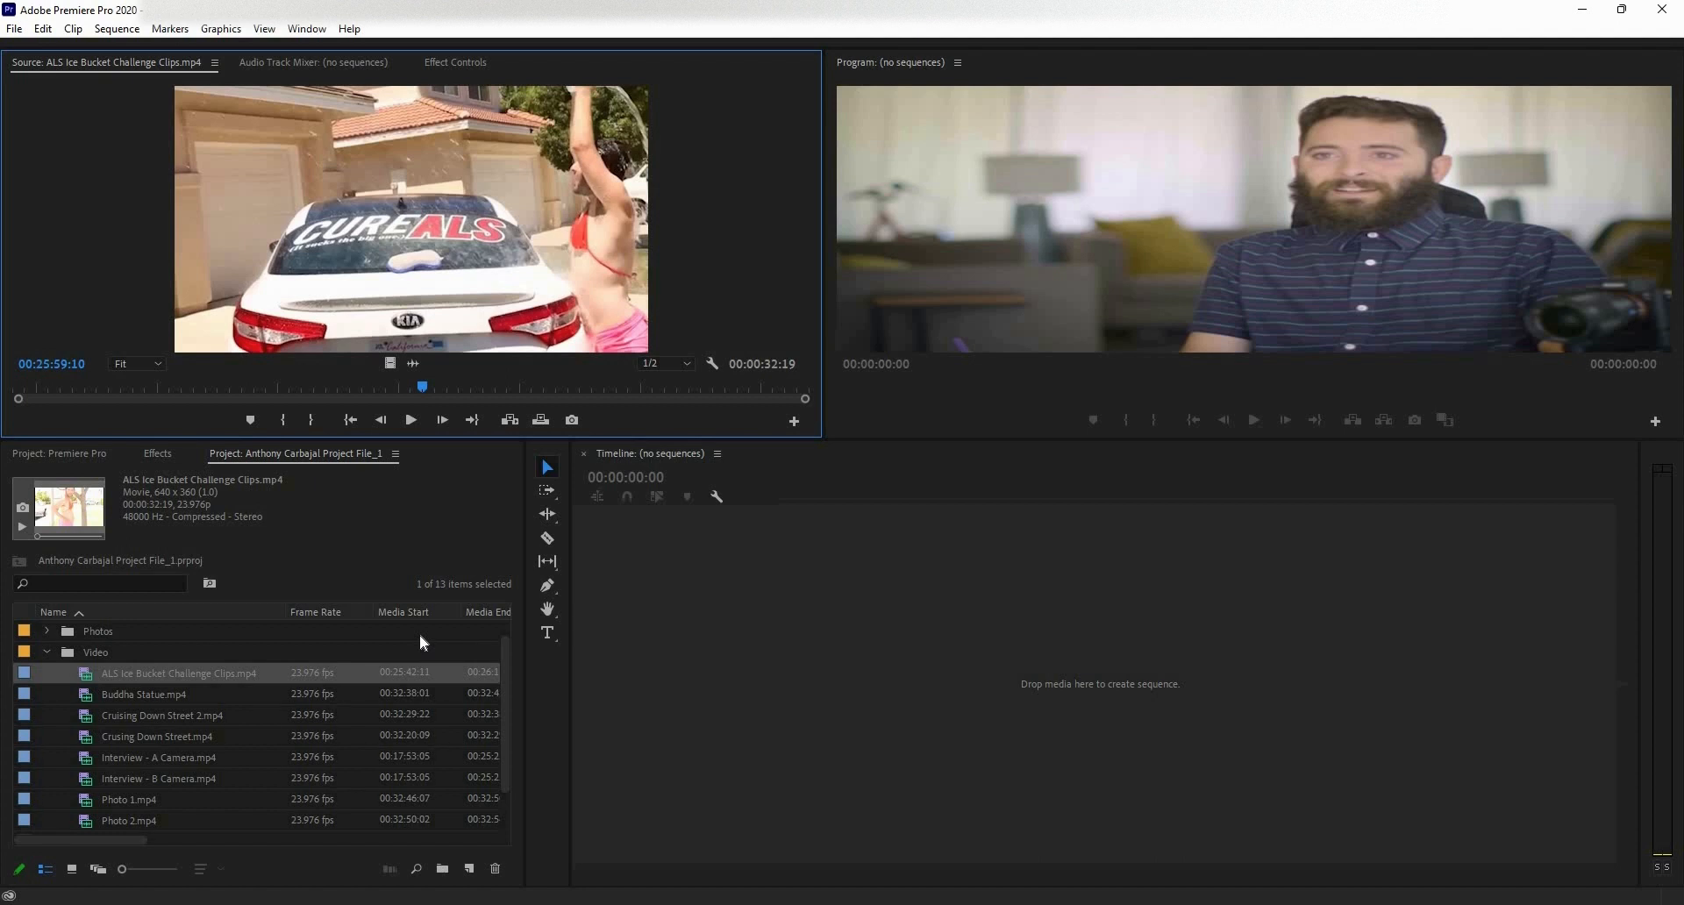
- Create a bin named Interview inside the Video bin
left_click(443, 868)
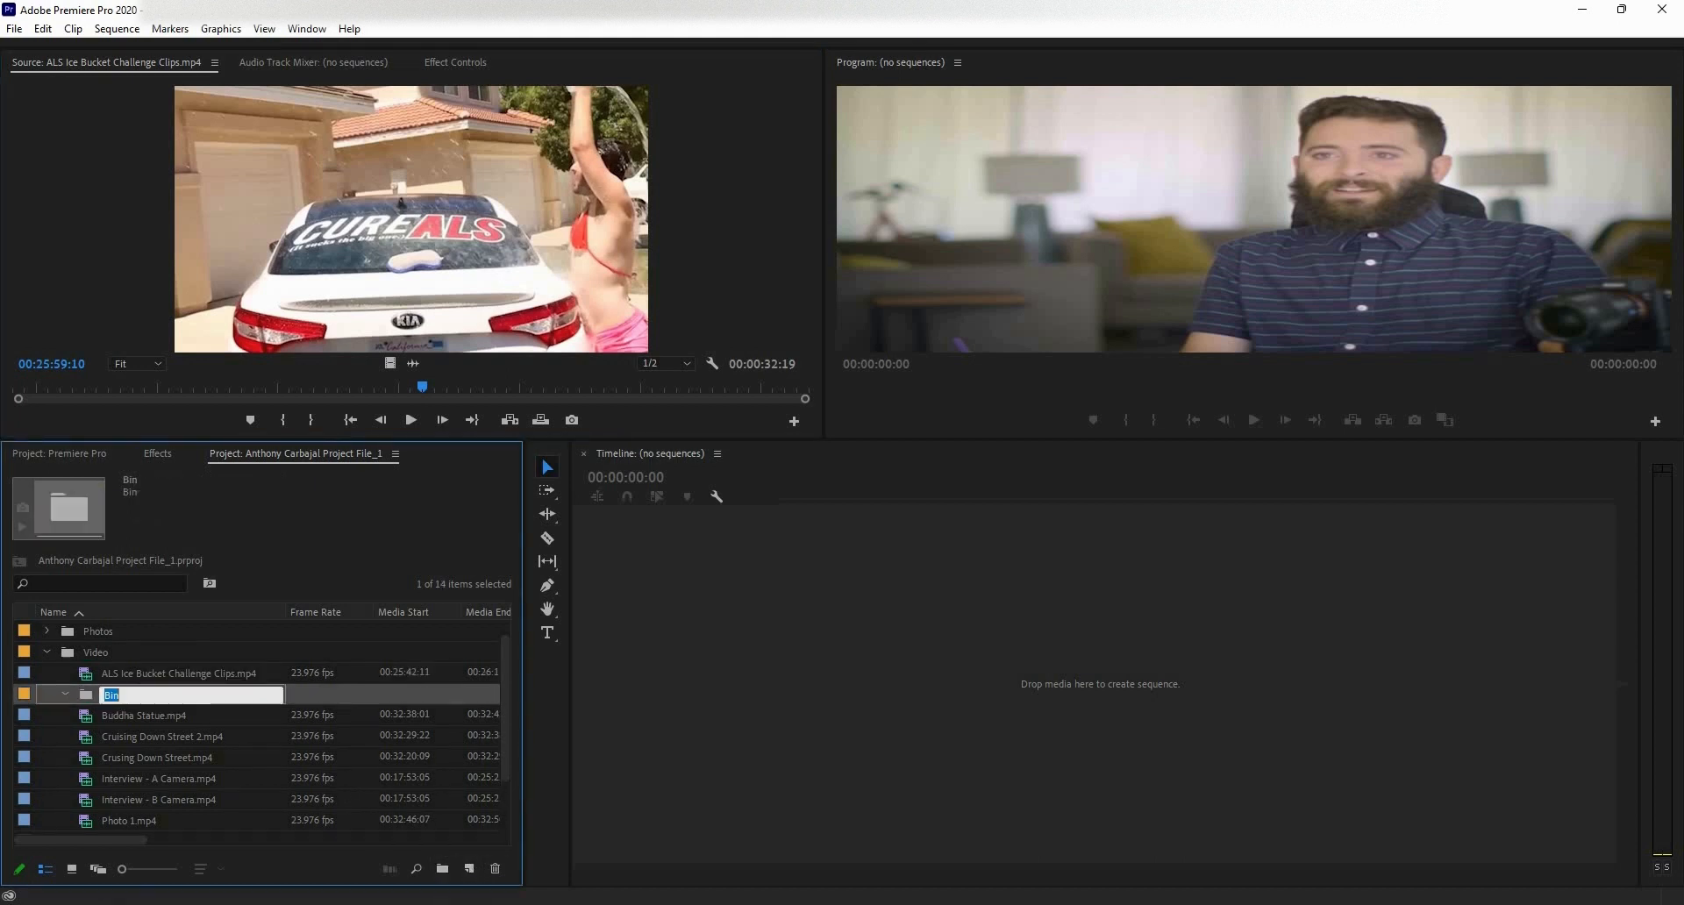
key("BackSpace")
type("Interview")
key("Return")
- Move Interview - A Camera.mp4 and Interview - B Camera.mp4 into the Interview bin and collapse it
left_click(198, 777)
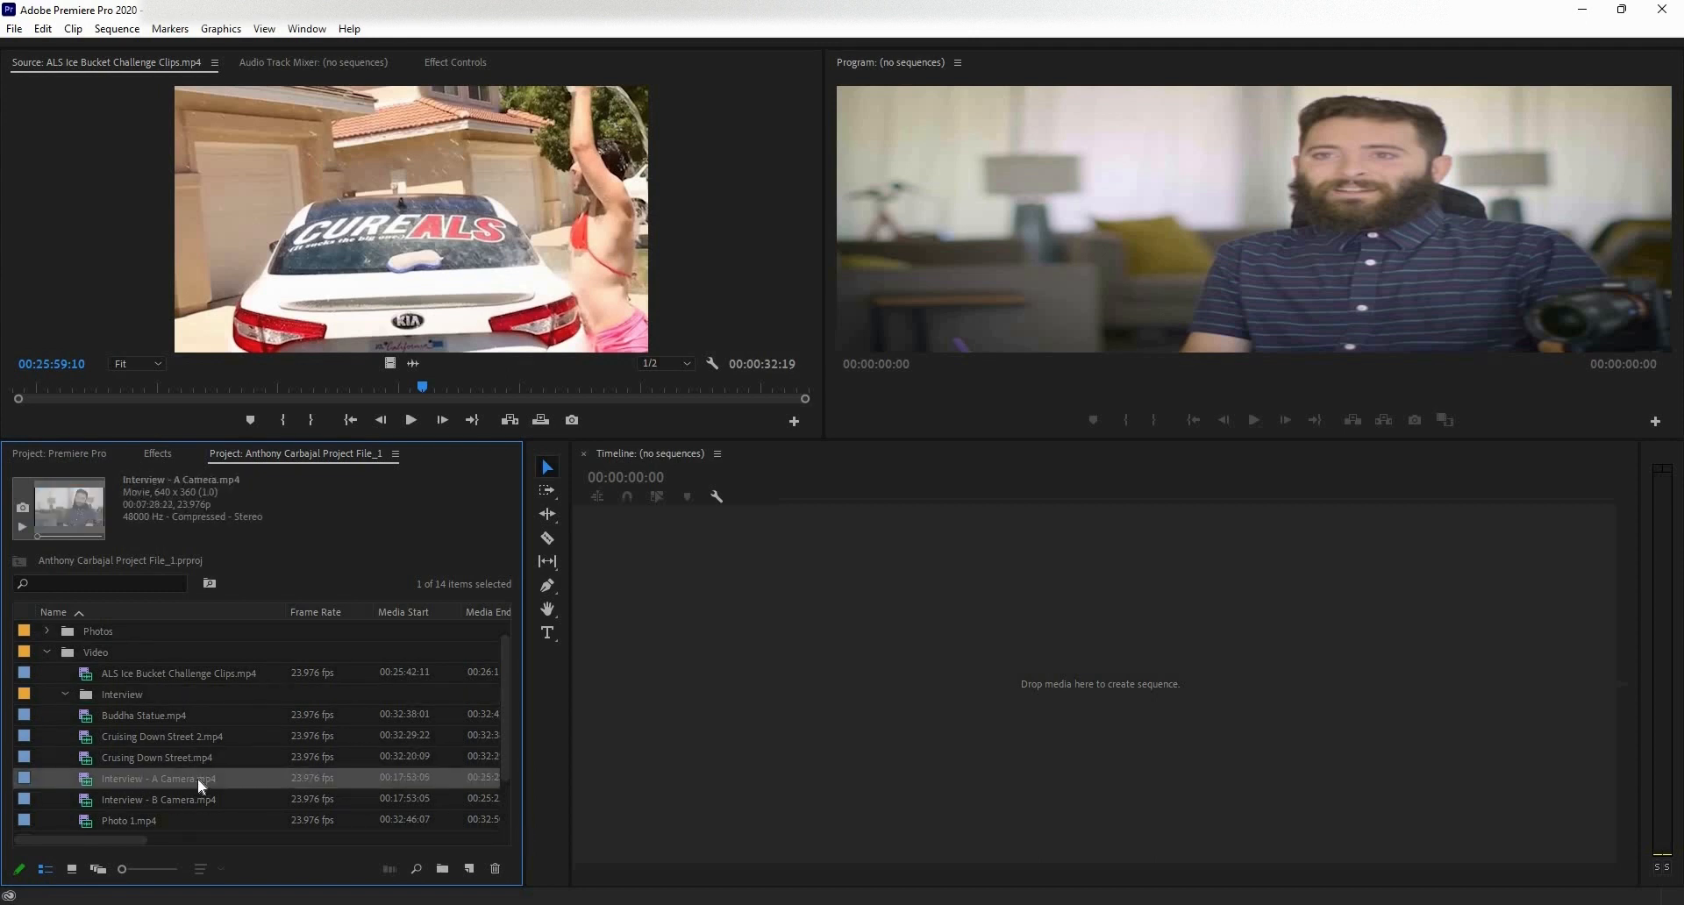
left_click(194, 797, "shift")
left_click_drag(195, 796, 74, 693)
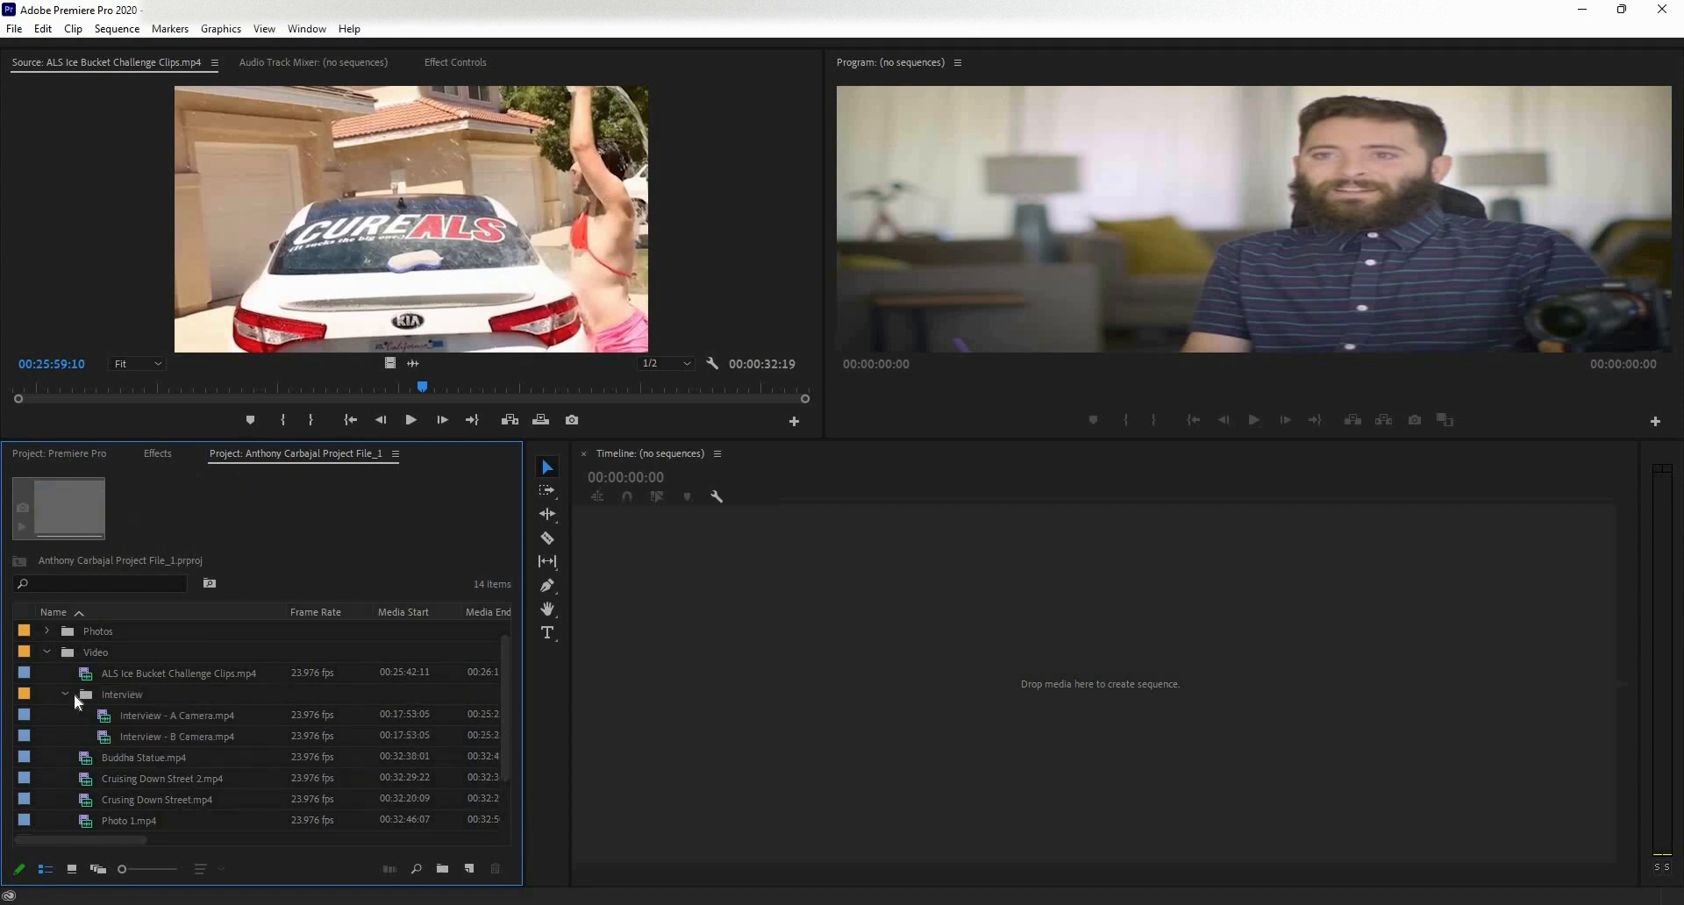
left_click(65, 694)
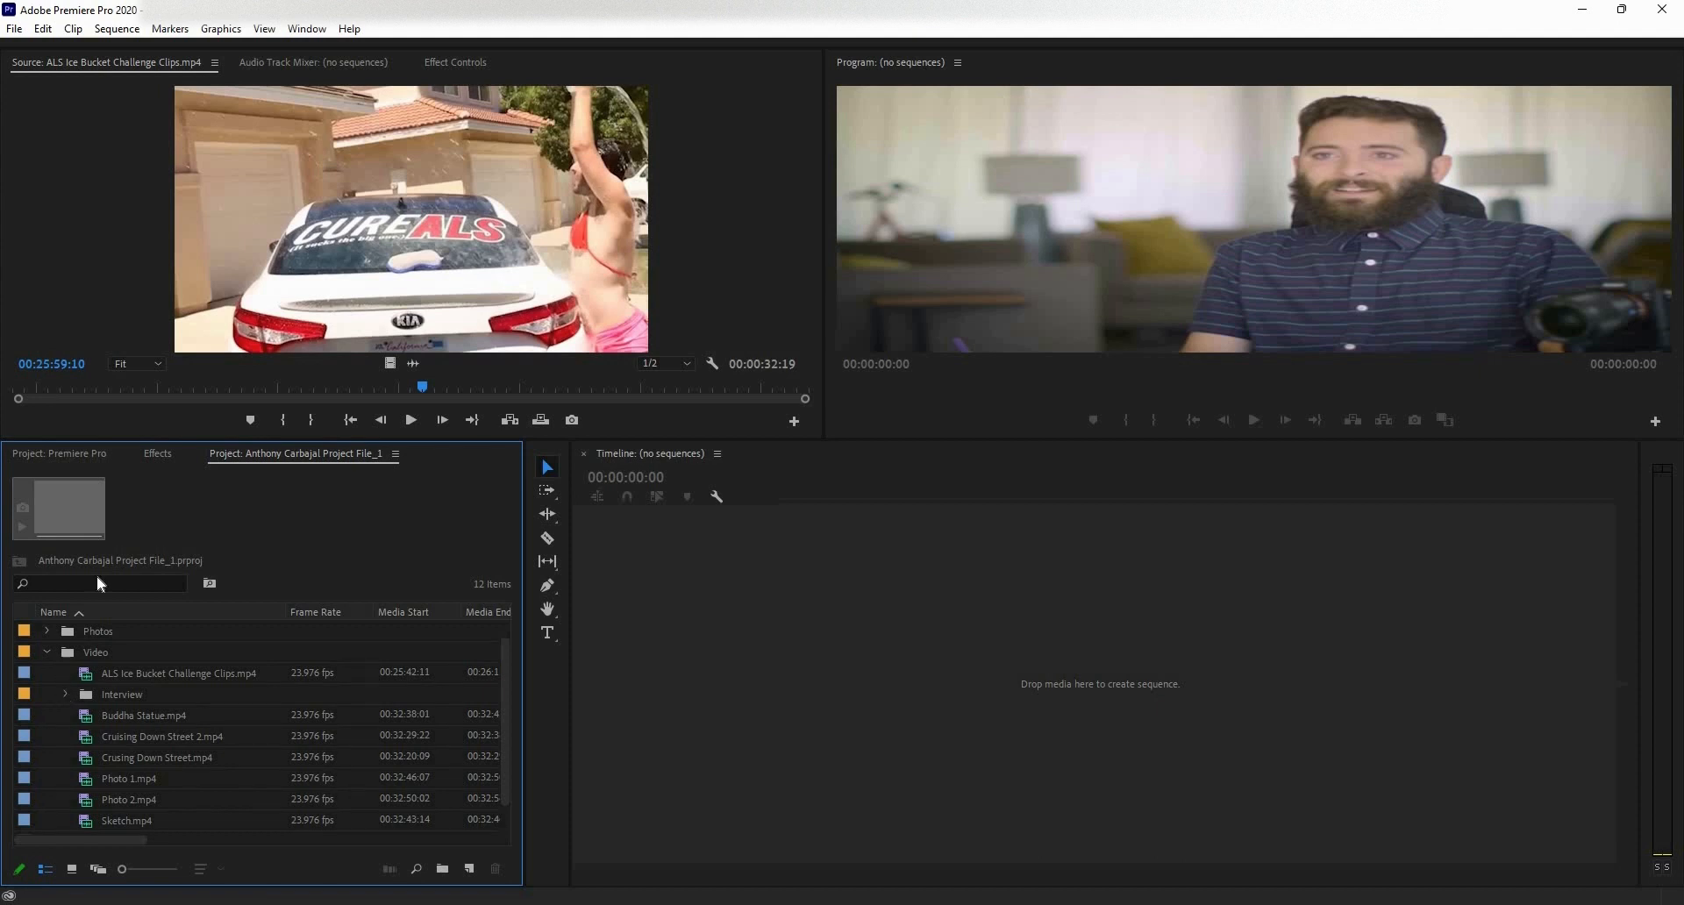
- Expand the Photos bin and look through its imported images
left_click(51, 634)
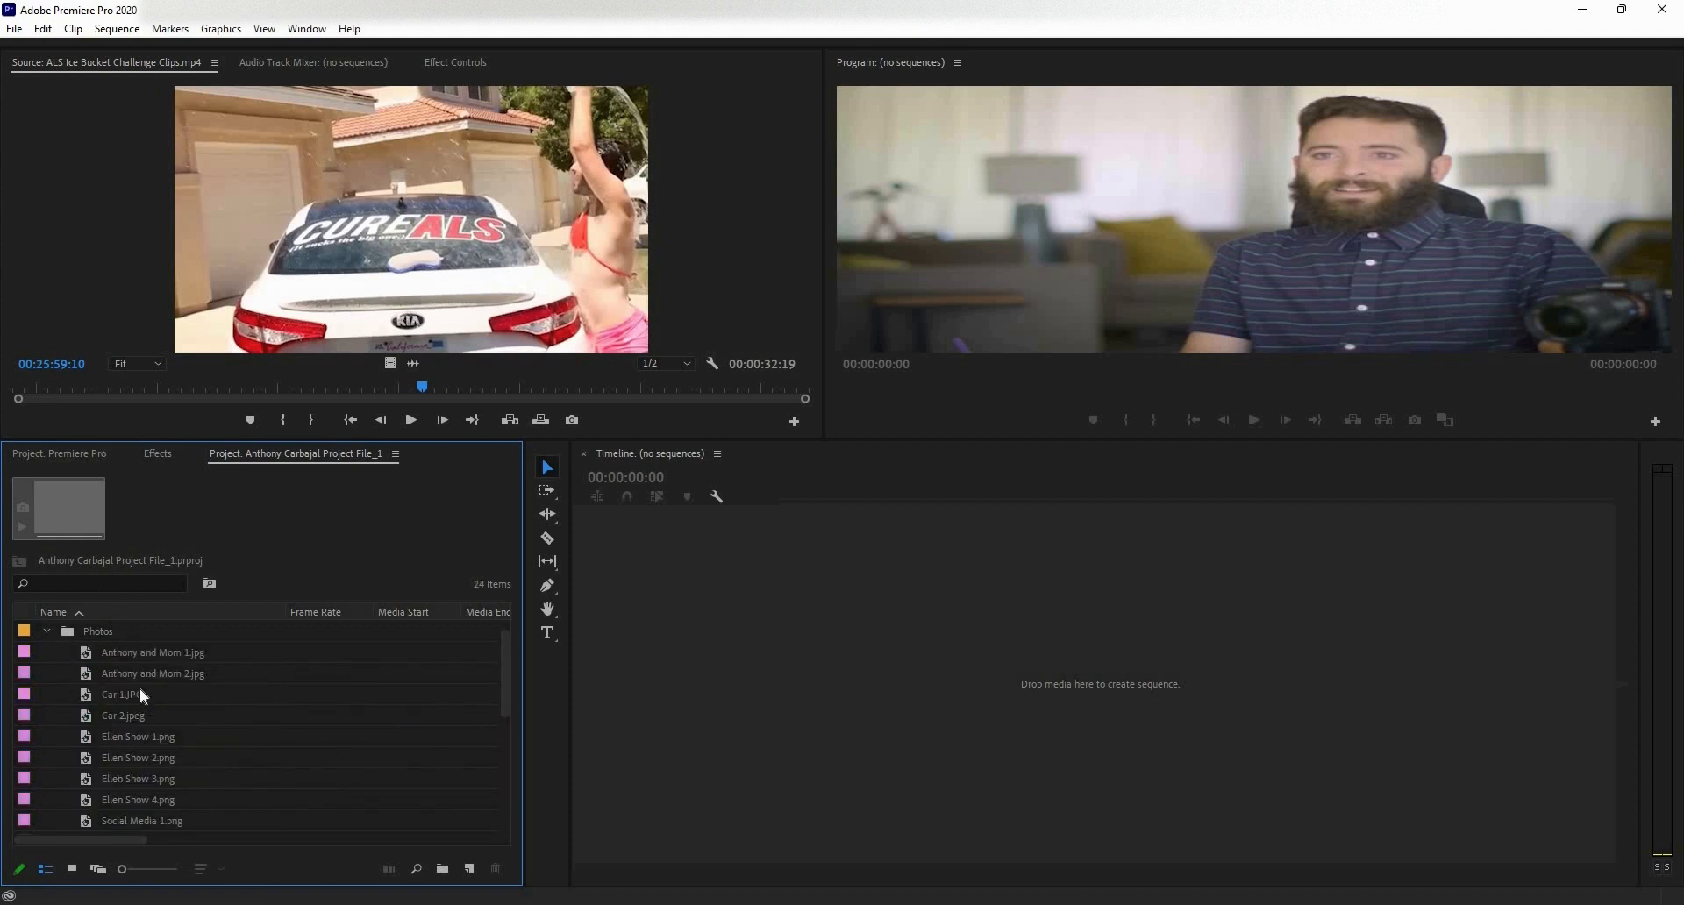
scroll(200, 736, "down", 1)
scroll(202, 736, "down", 2)
scroll(199, 740, "up", 4)
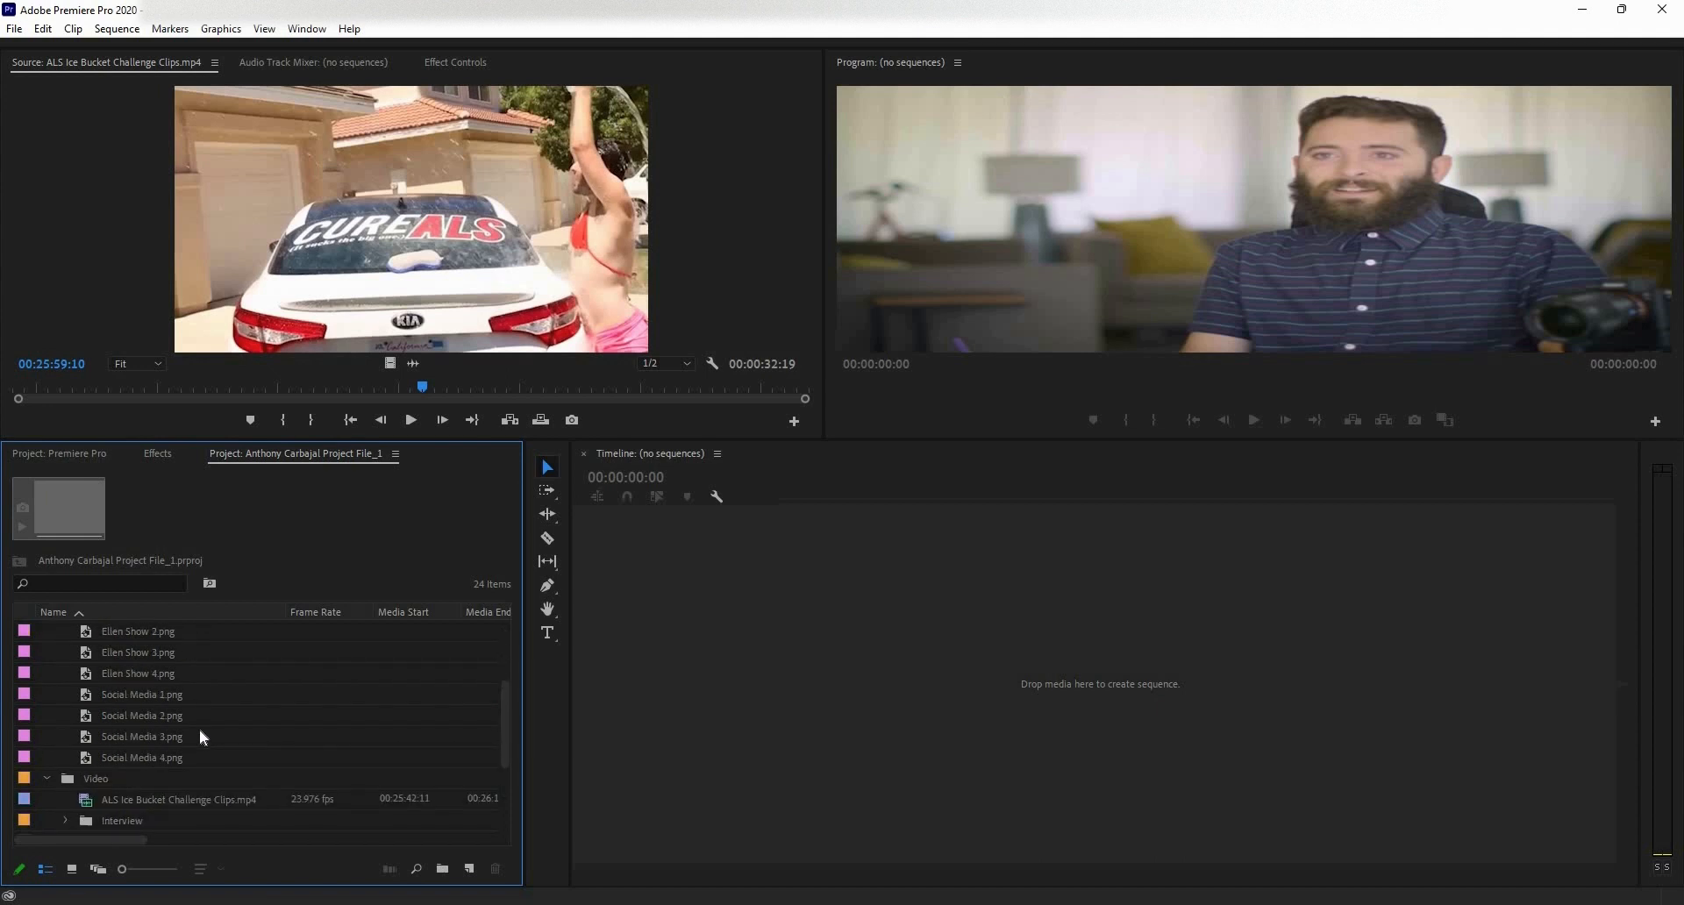
- Look through the imported images in the Photos bin and open Ellen Show 4.png in the Source monitor
key("Down")
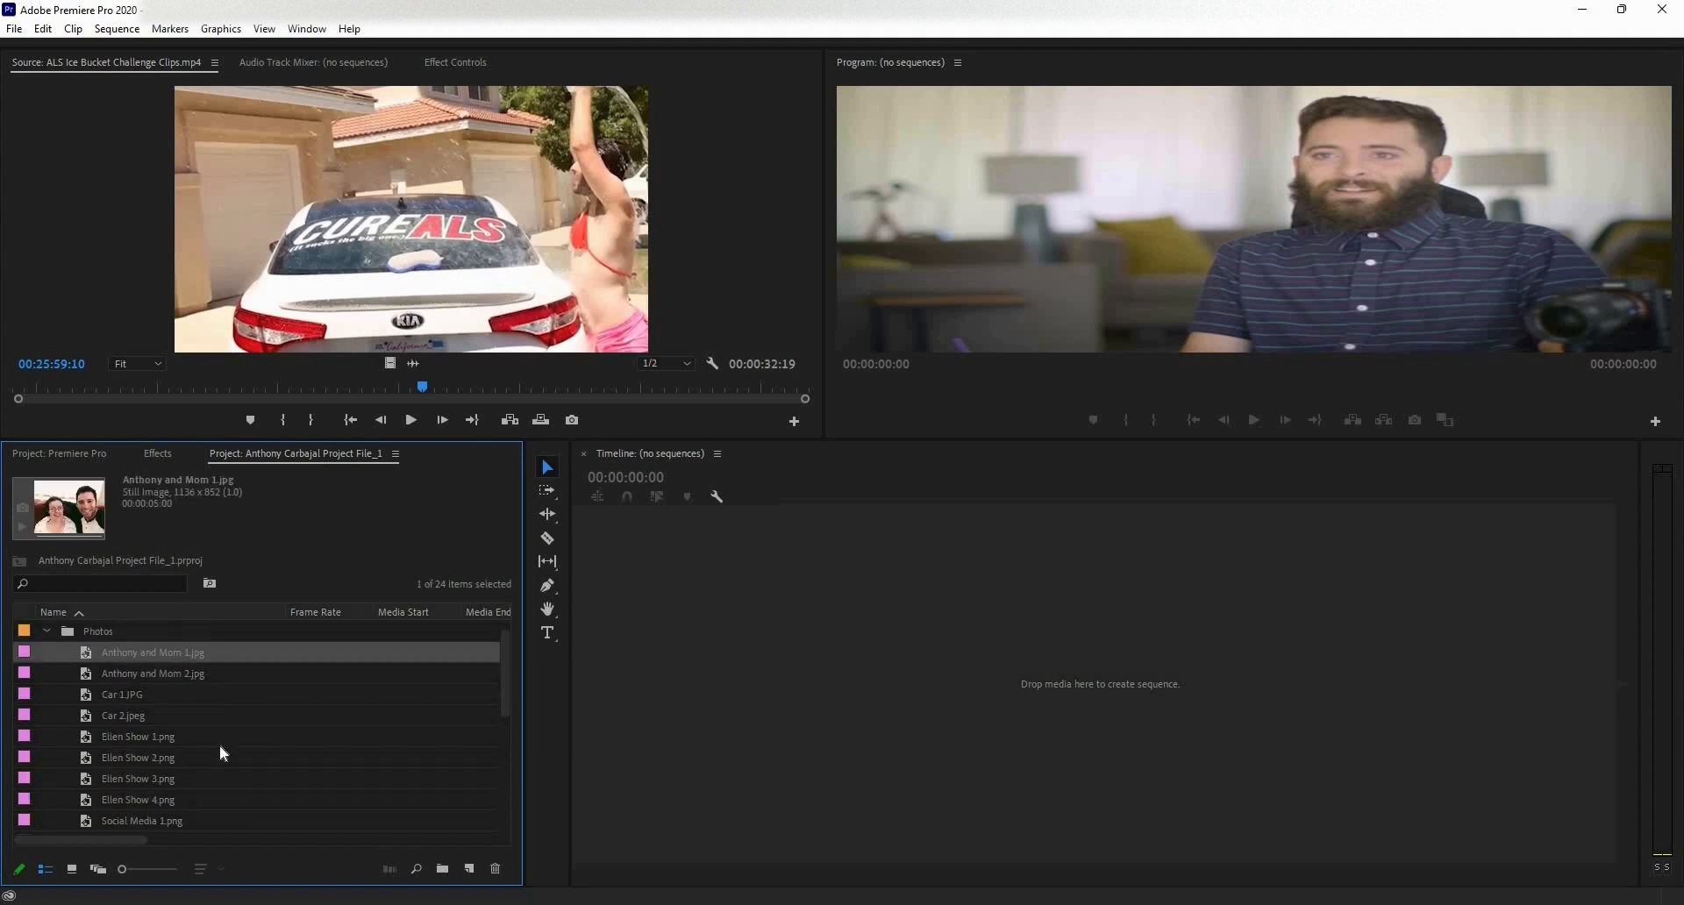
key("Down")
scroll(205, 758, "down", 2)
left_click(206, 778)
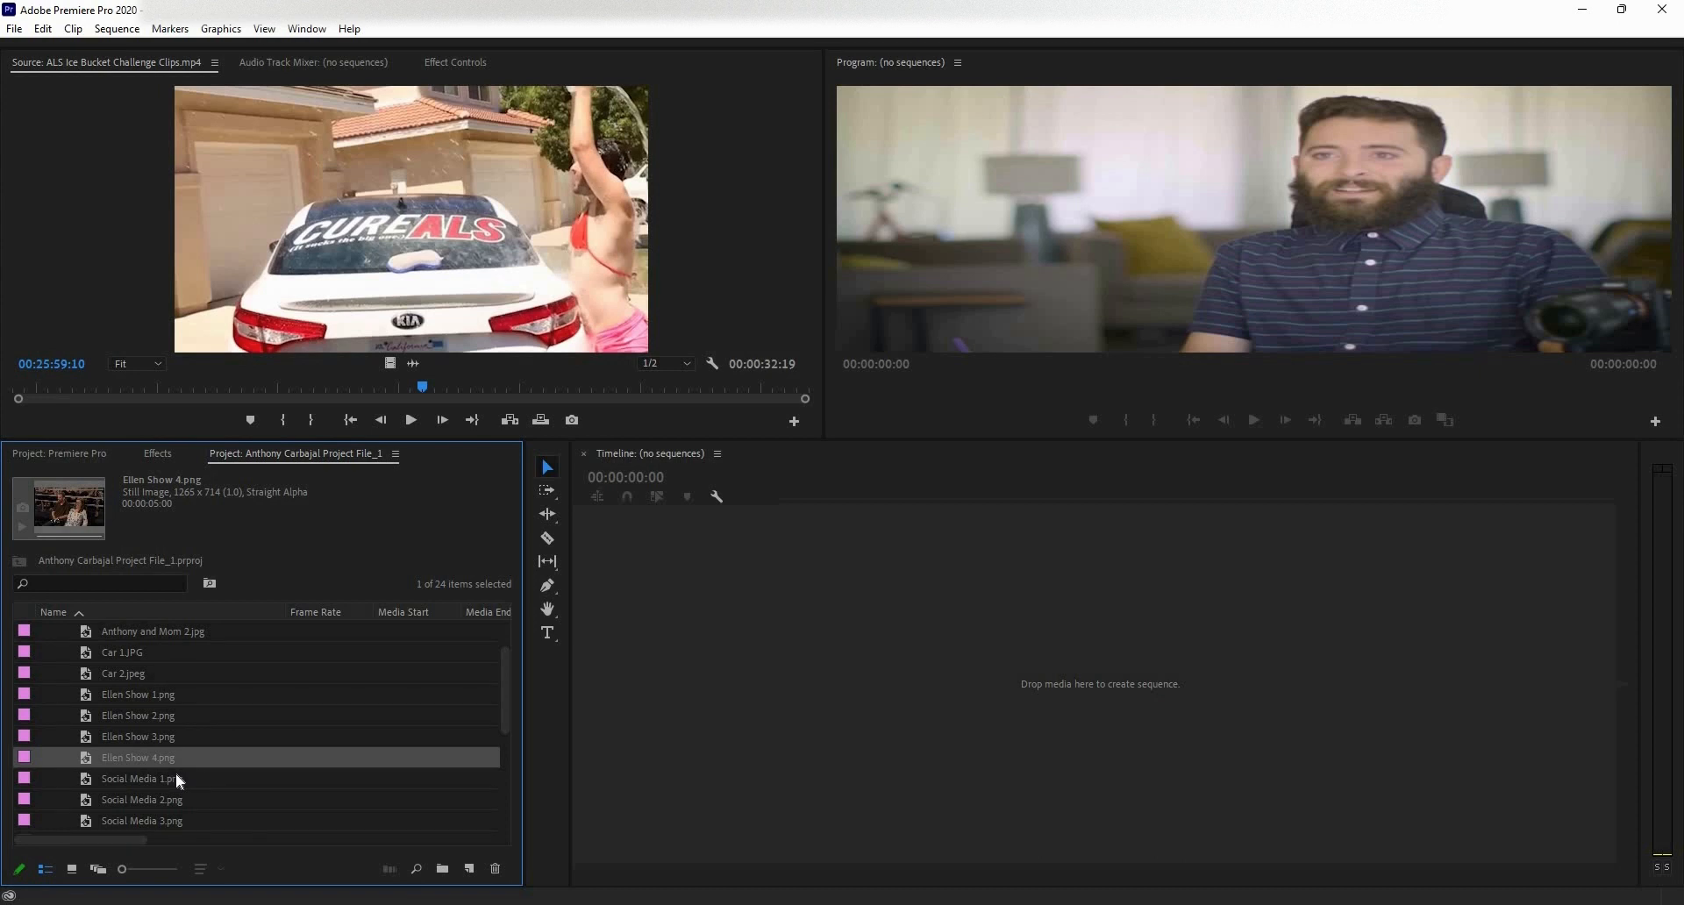
key("ctrl+i")
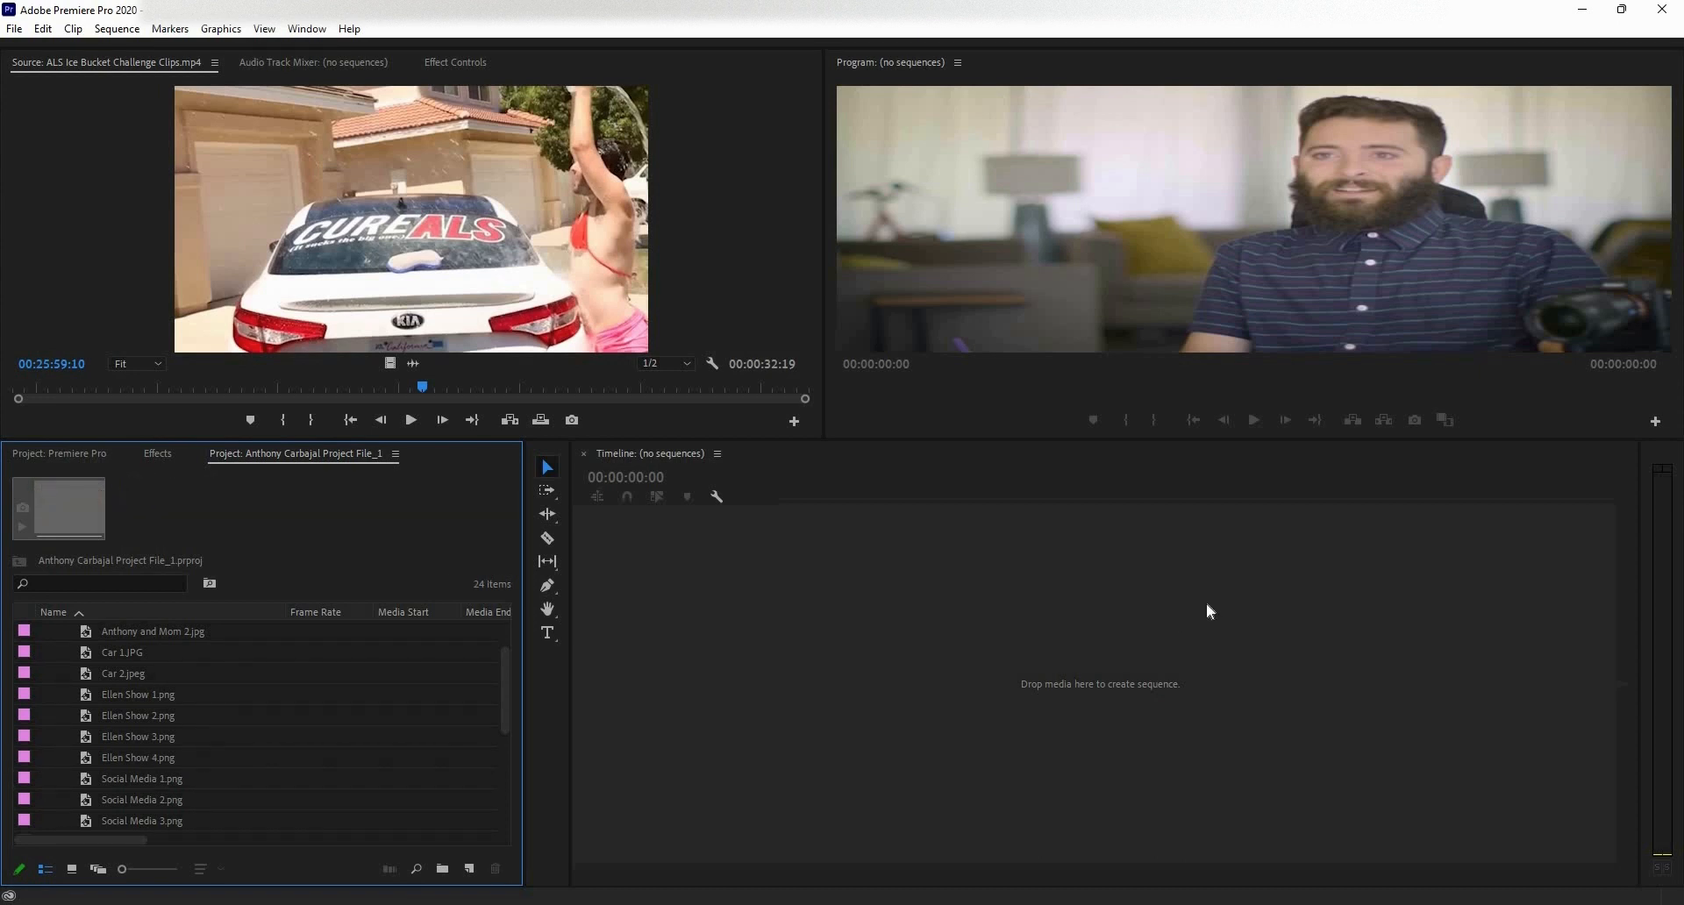
left_click(1422, 603)
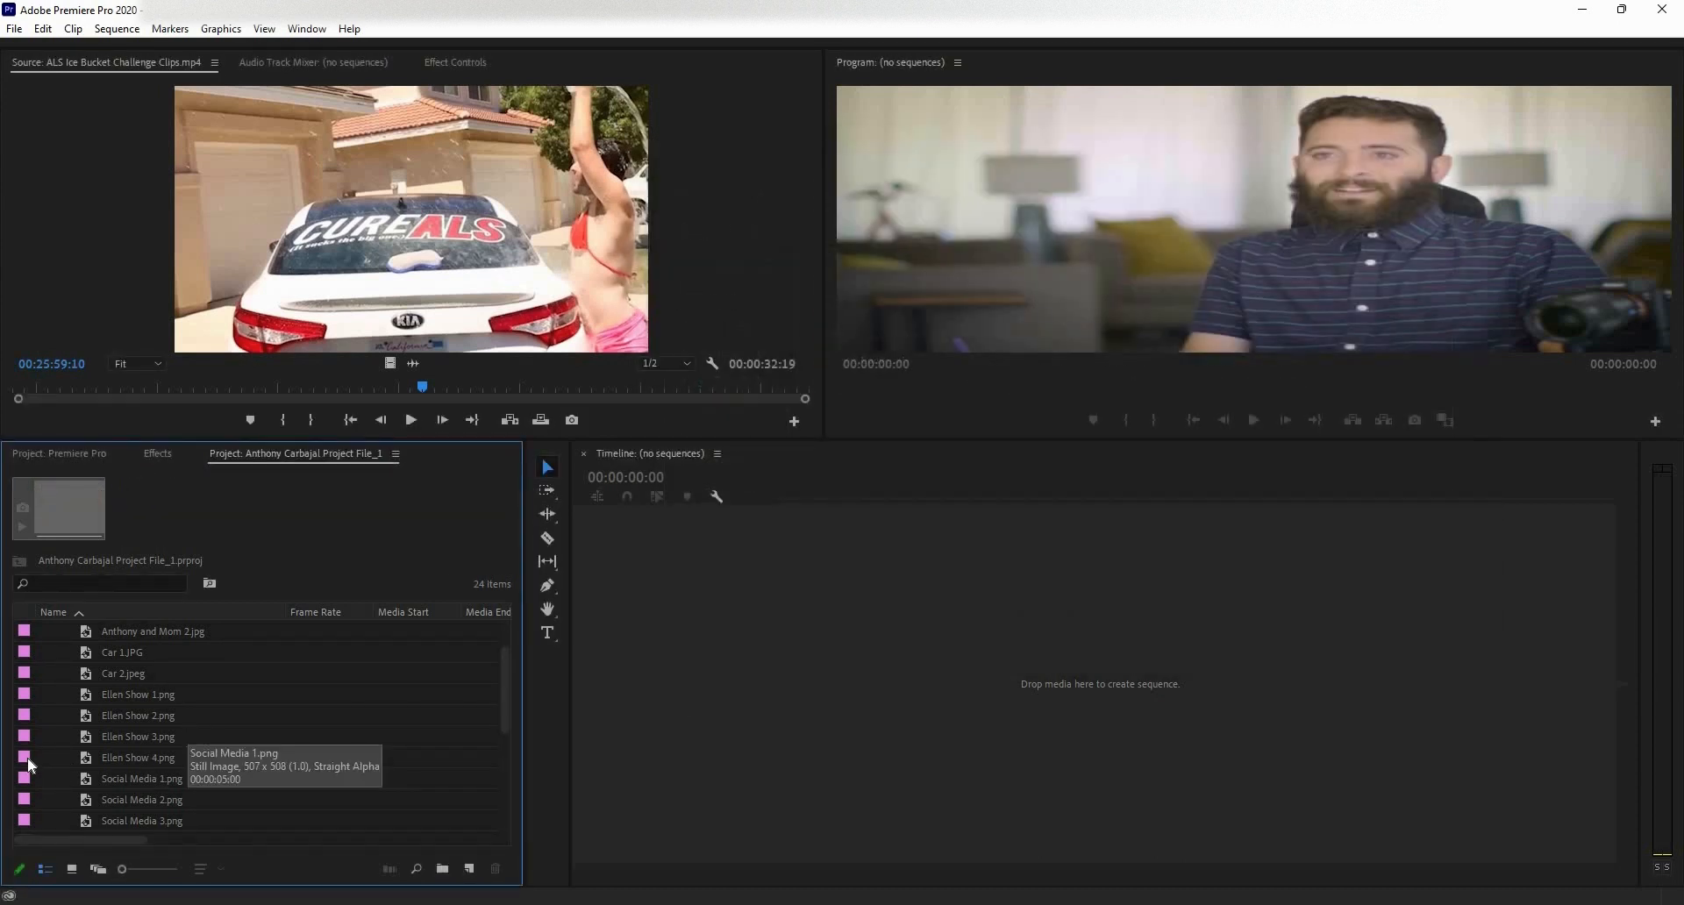
left_click(29, 759)
double_click(29, 760)
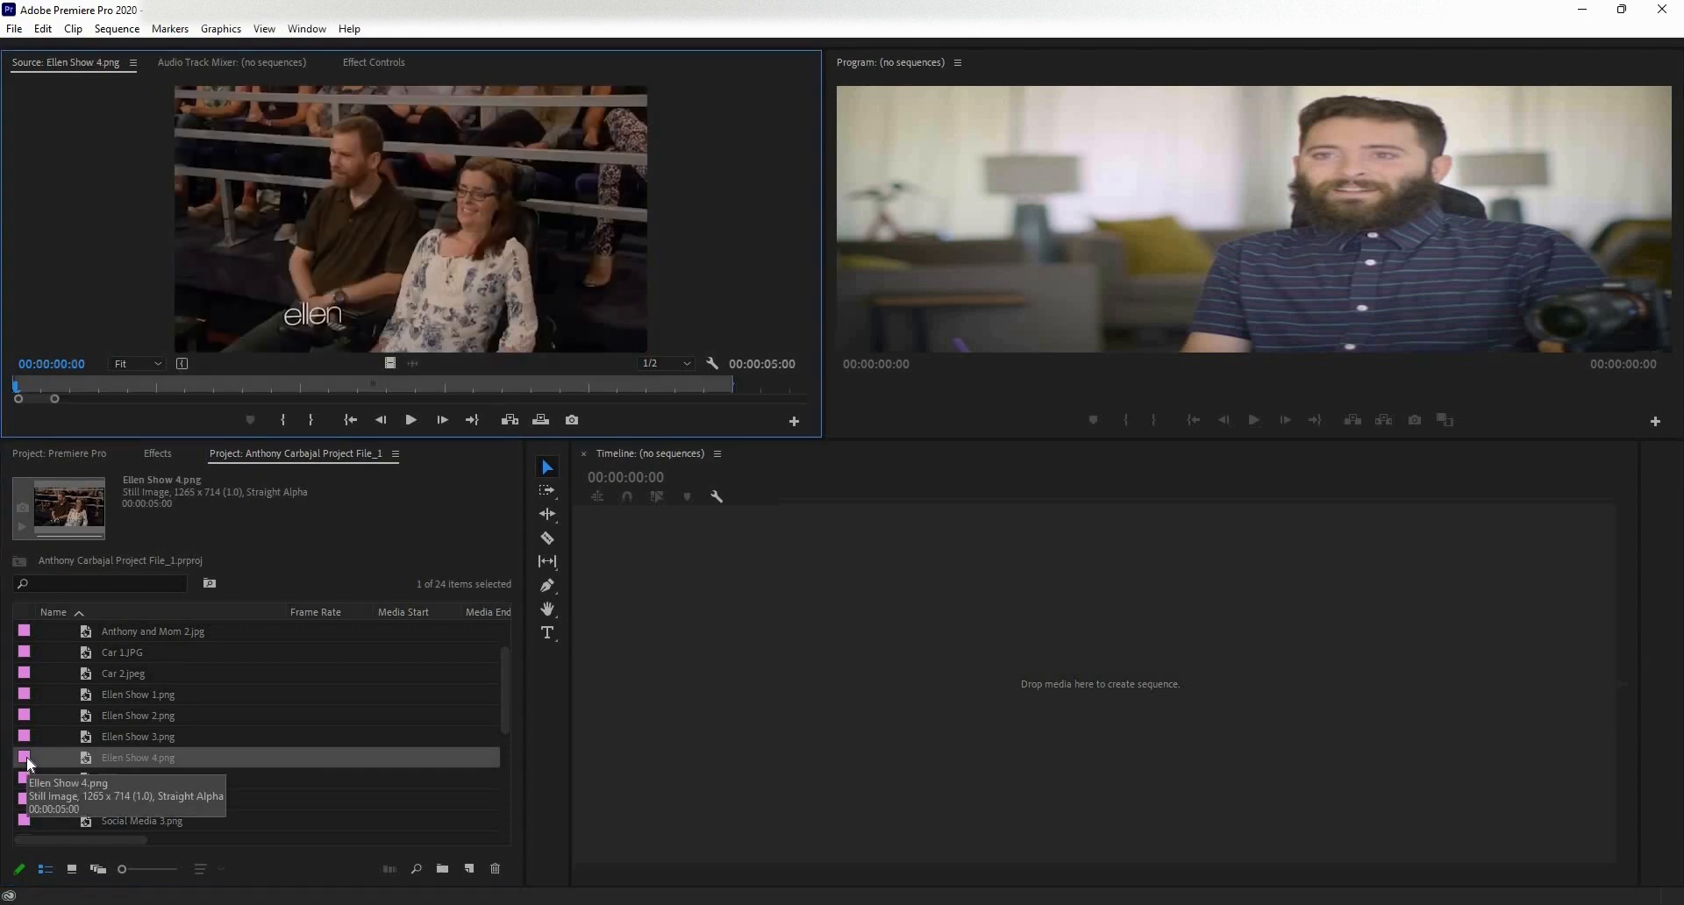
- Rename Ellen Show 4.png in the Photos bin with the first names of the two people pictured
scroll(28, 763, "down", 1)
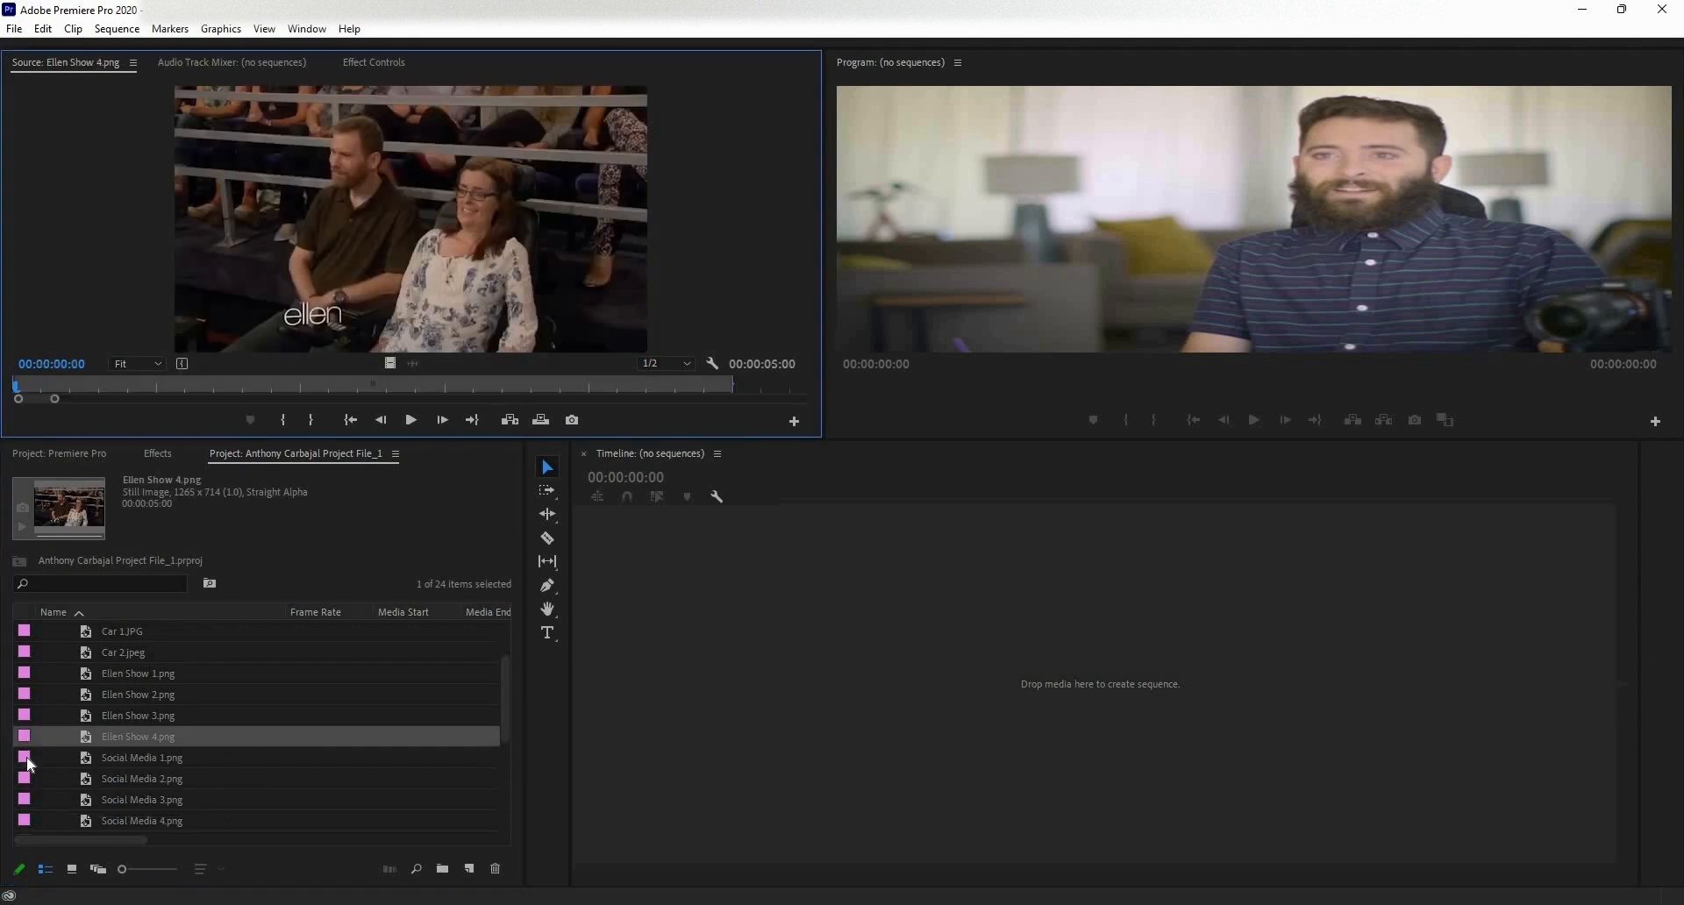
left_click(143, 737)
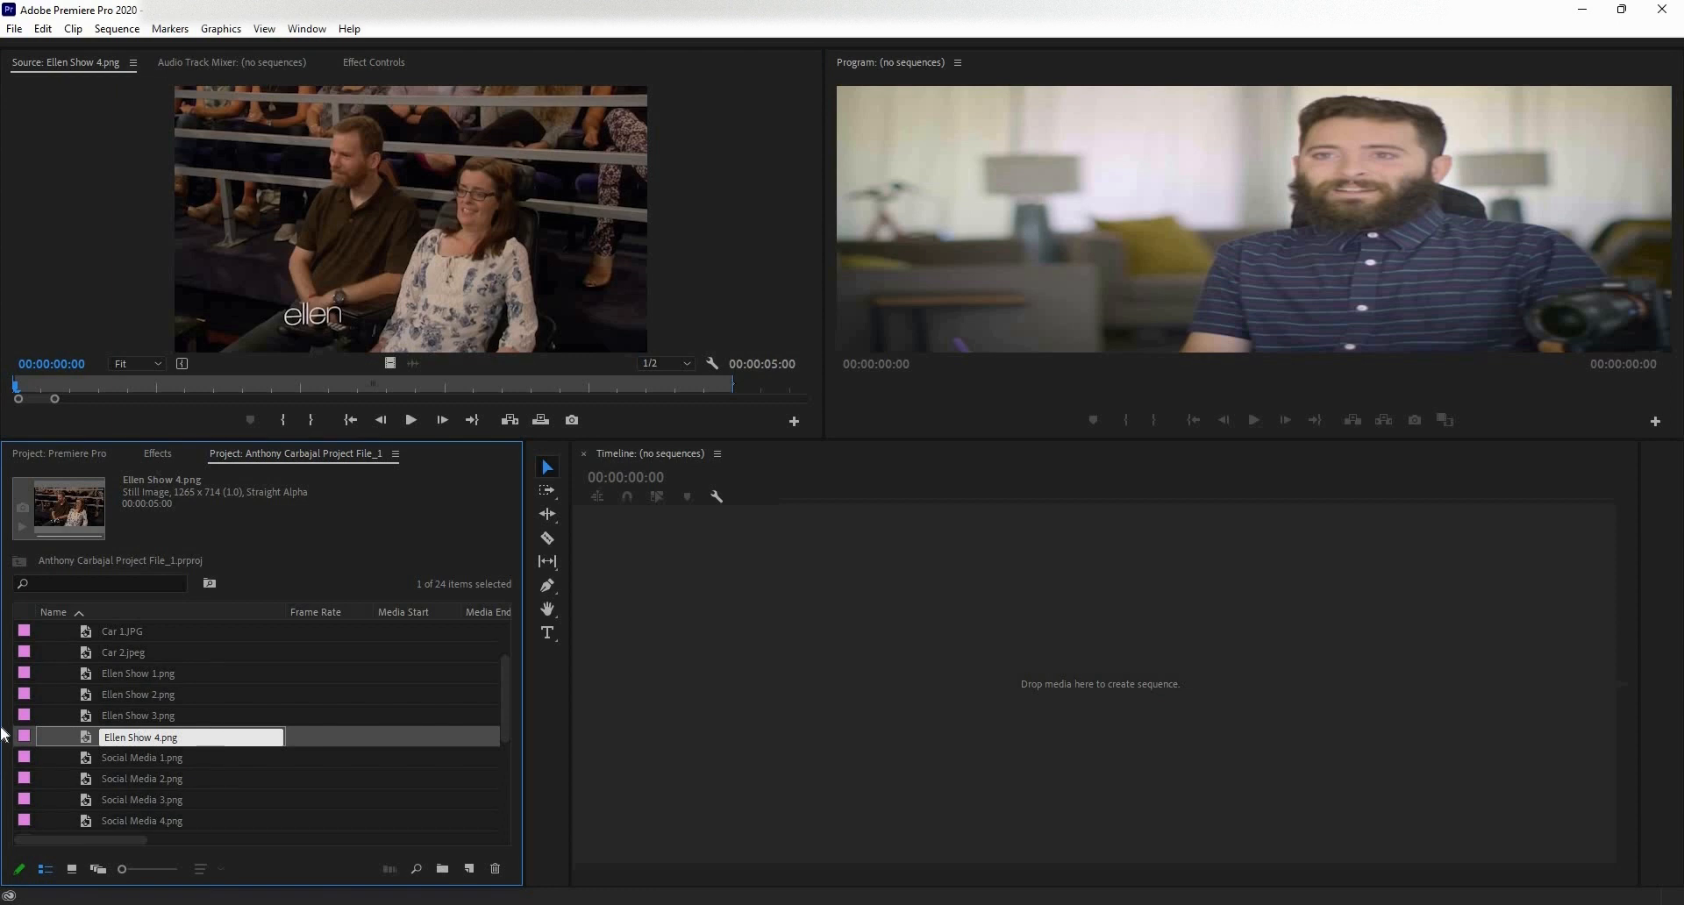
key("ctrl+a")
type("Anthi")
key("BackSpace")
type("ony and Larnee")
left_click(150, 776)
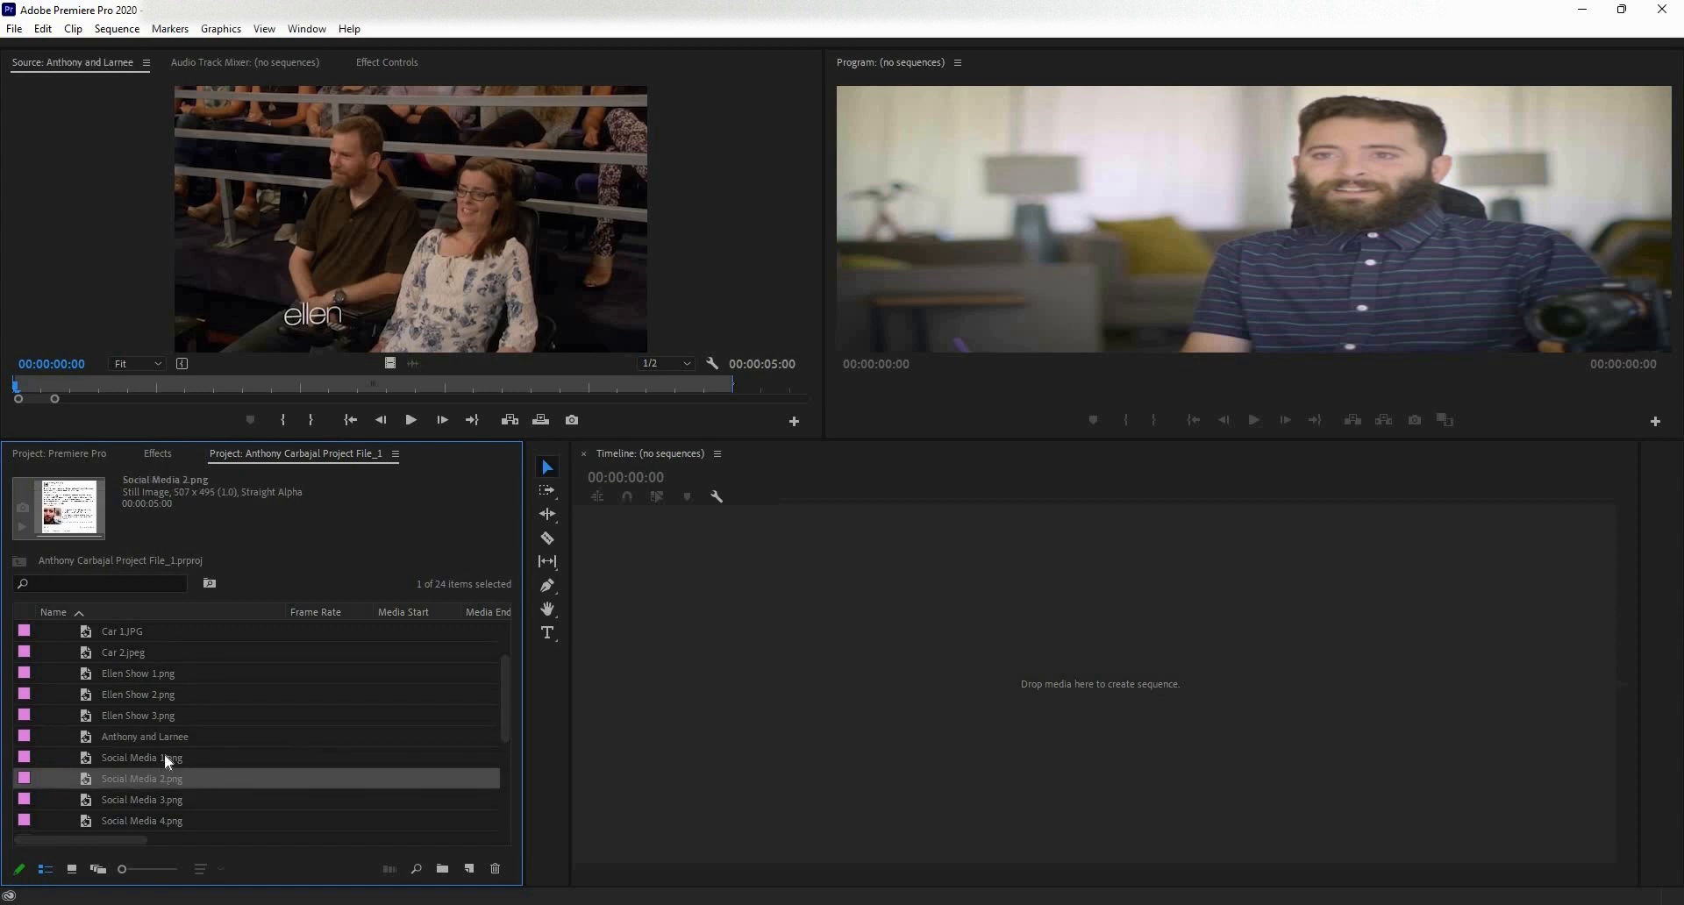
- Examine the image thumbnails in the Photos bin, including Car 1.JPG, and look over the rest of the list
scroll(154, 732, "down", 2)
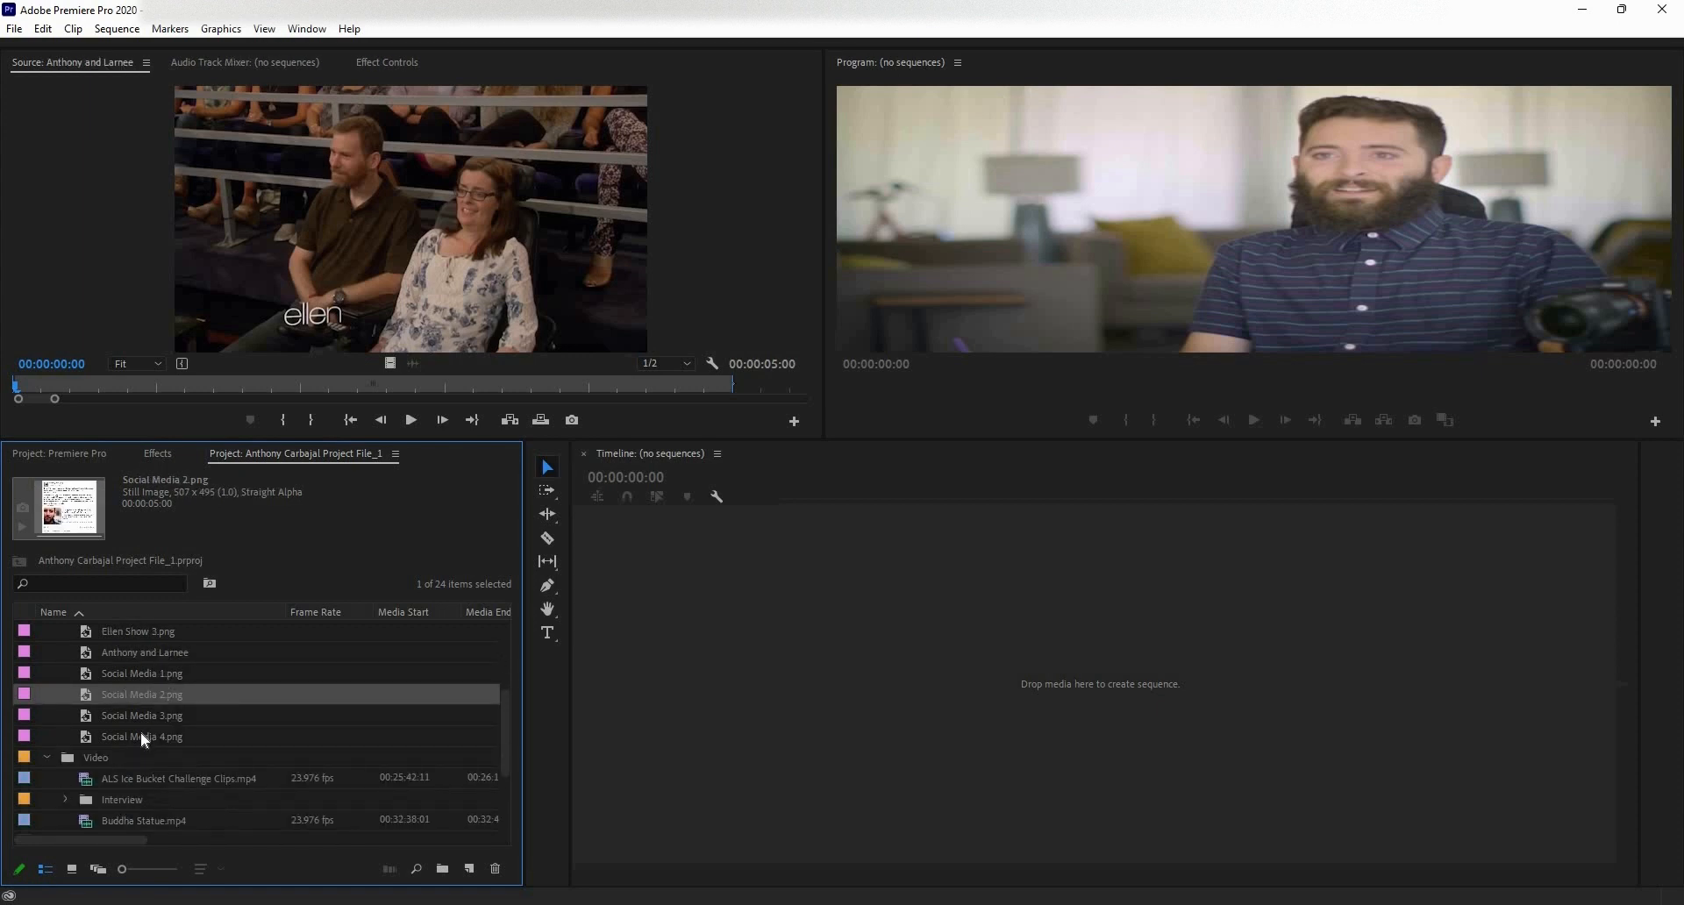
scroll(141, 731, "up", 4)
left_click(149, 694)
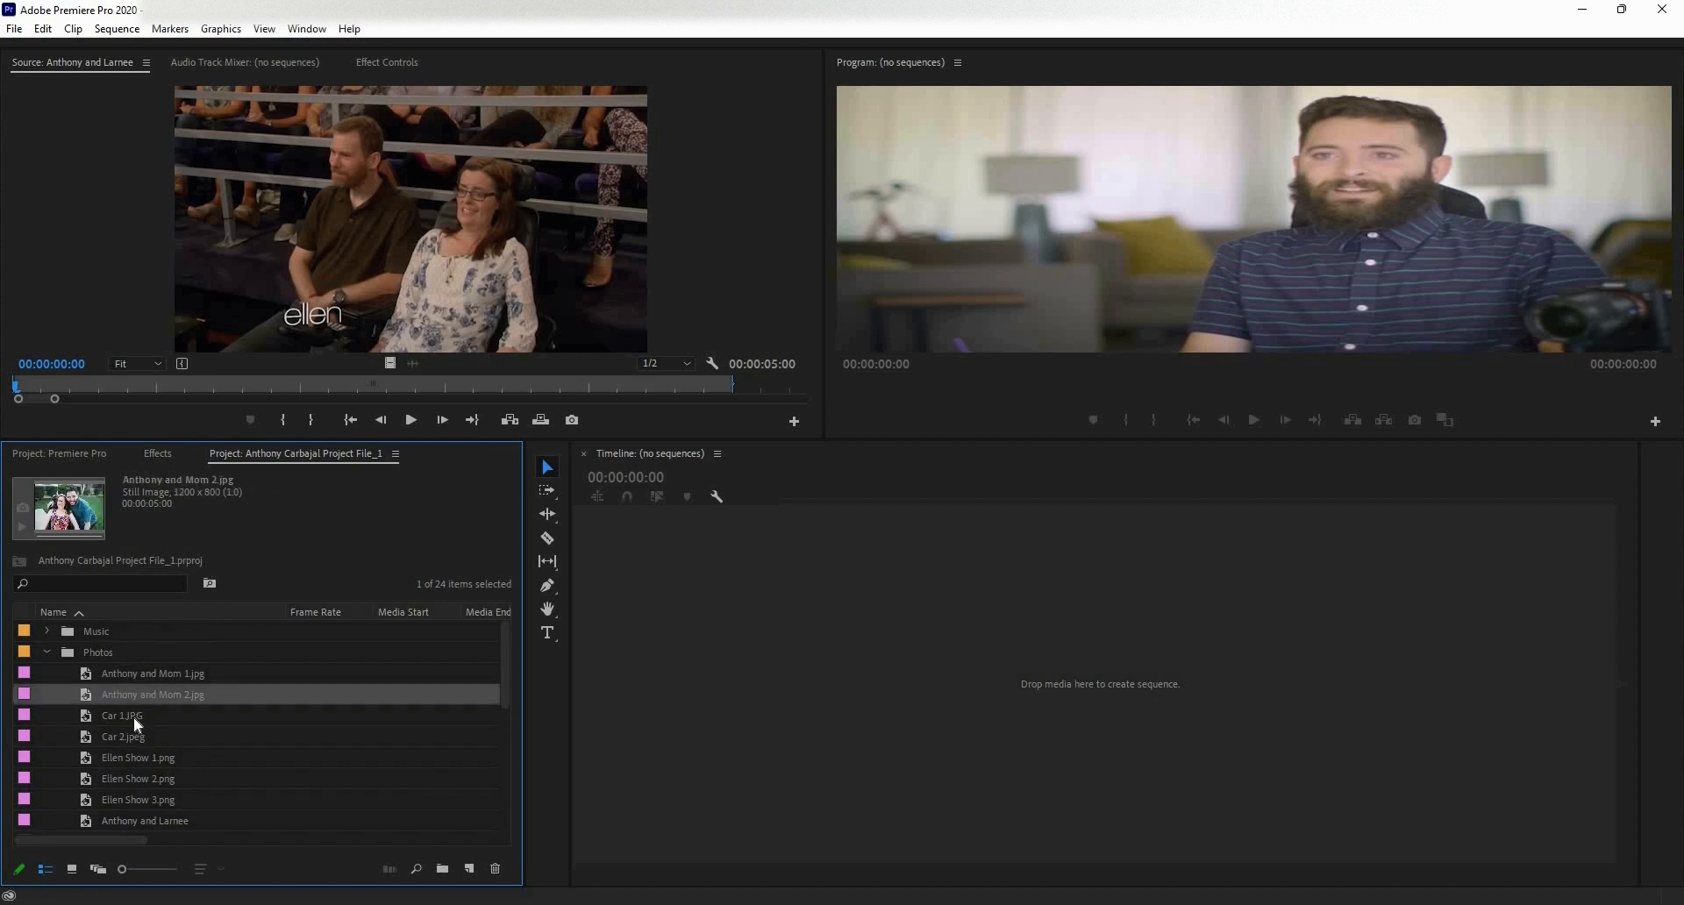
left_click(134, 717)
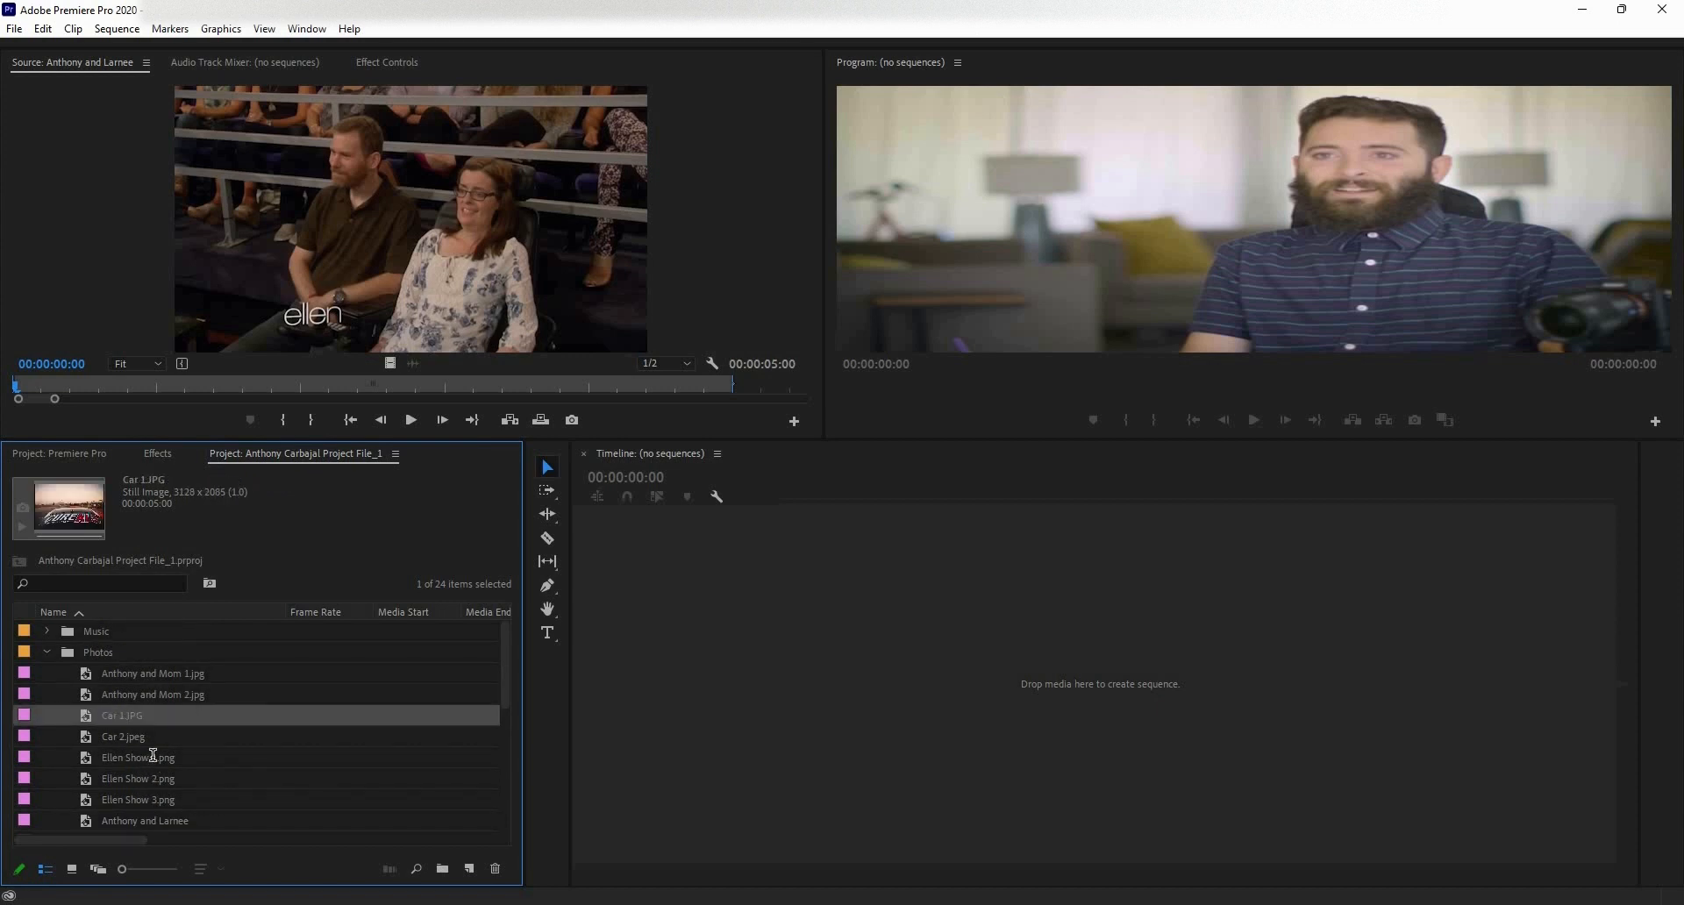
left_click(153, 756)
left_click(153, 756)
left_click(28, 758)
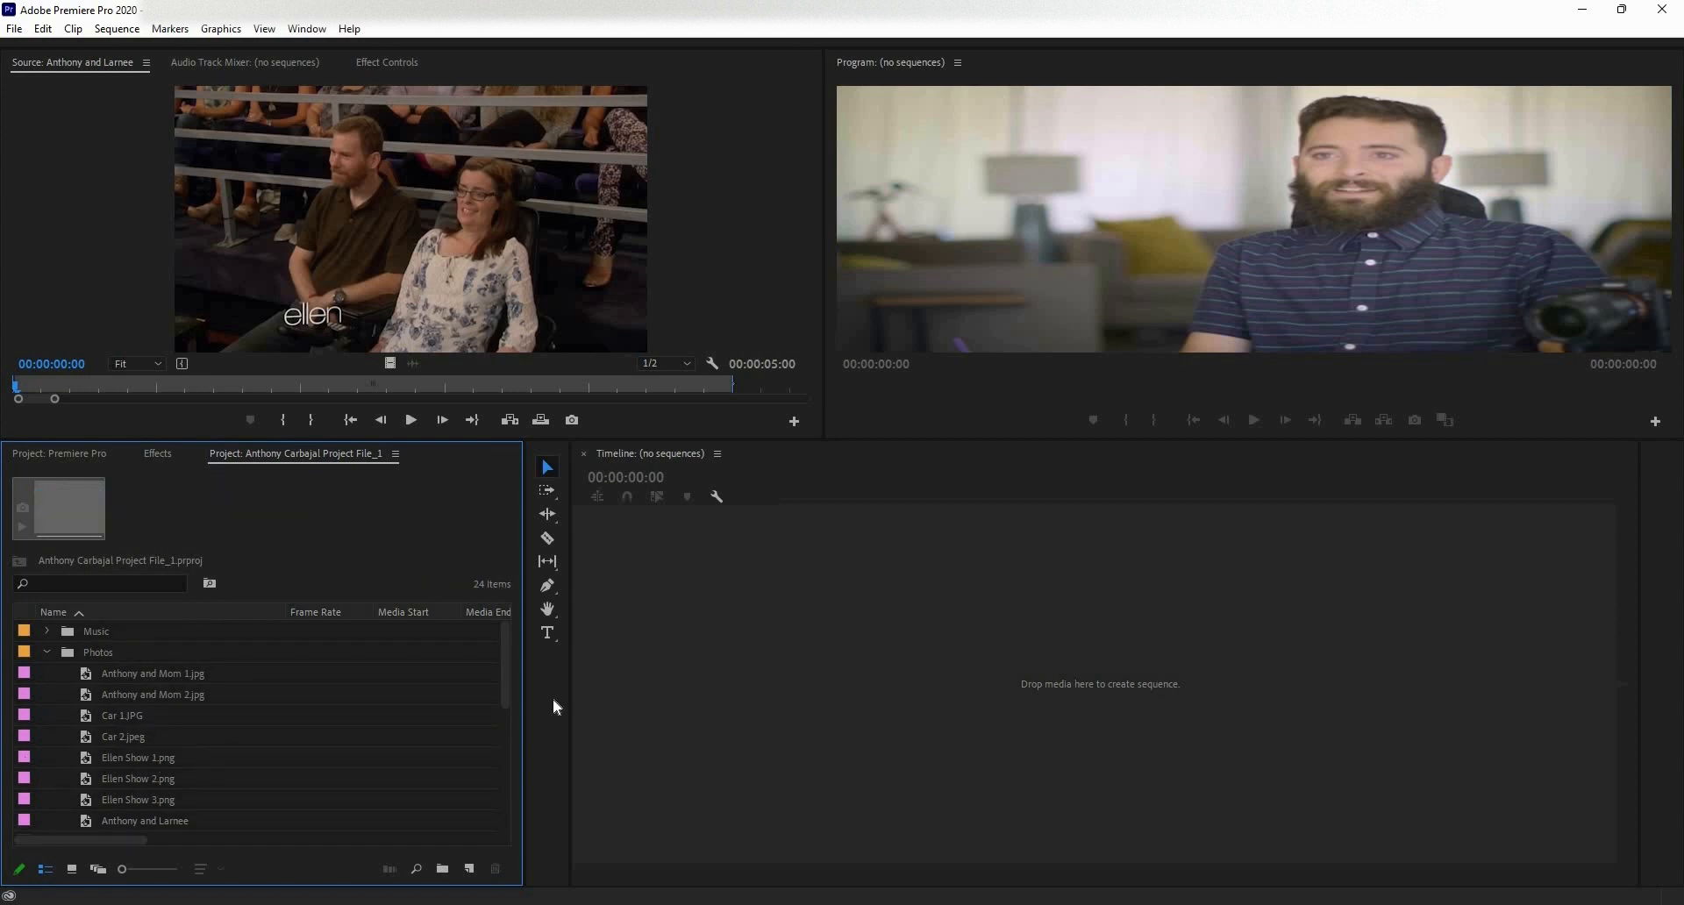
left_click(1414, 601)
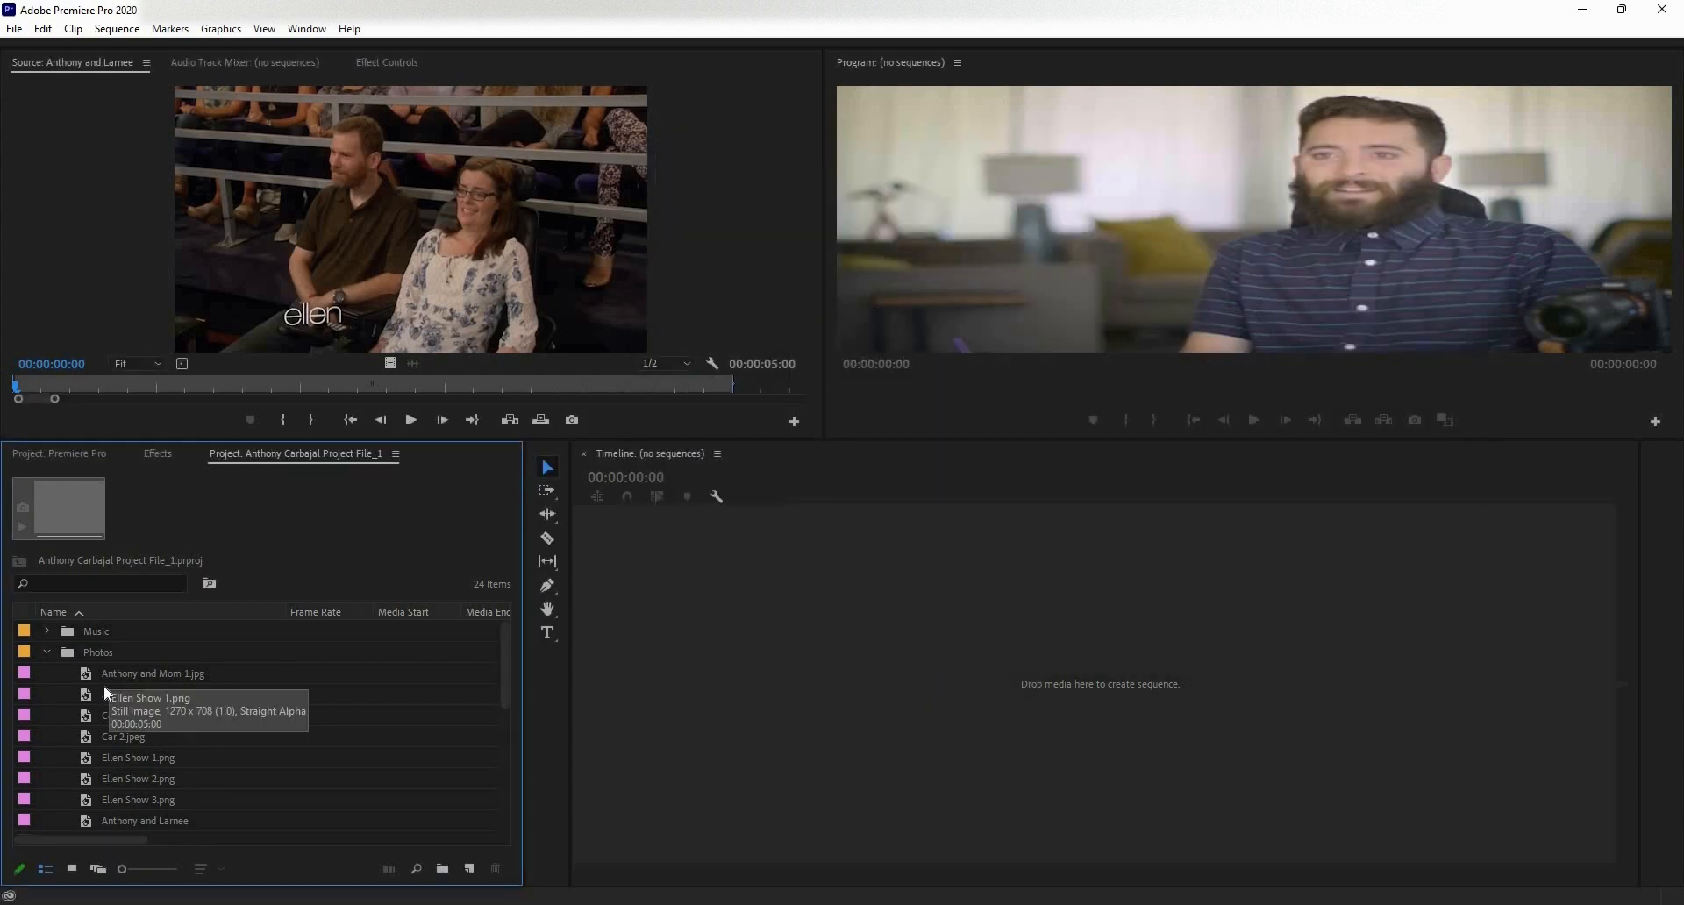
scroll(105, 690, "down", 6)
scroll(104, 689, "up", 6)
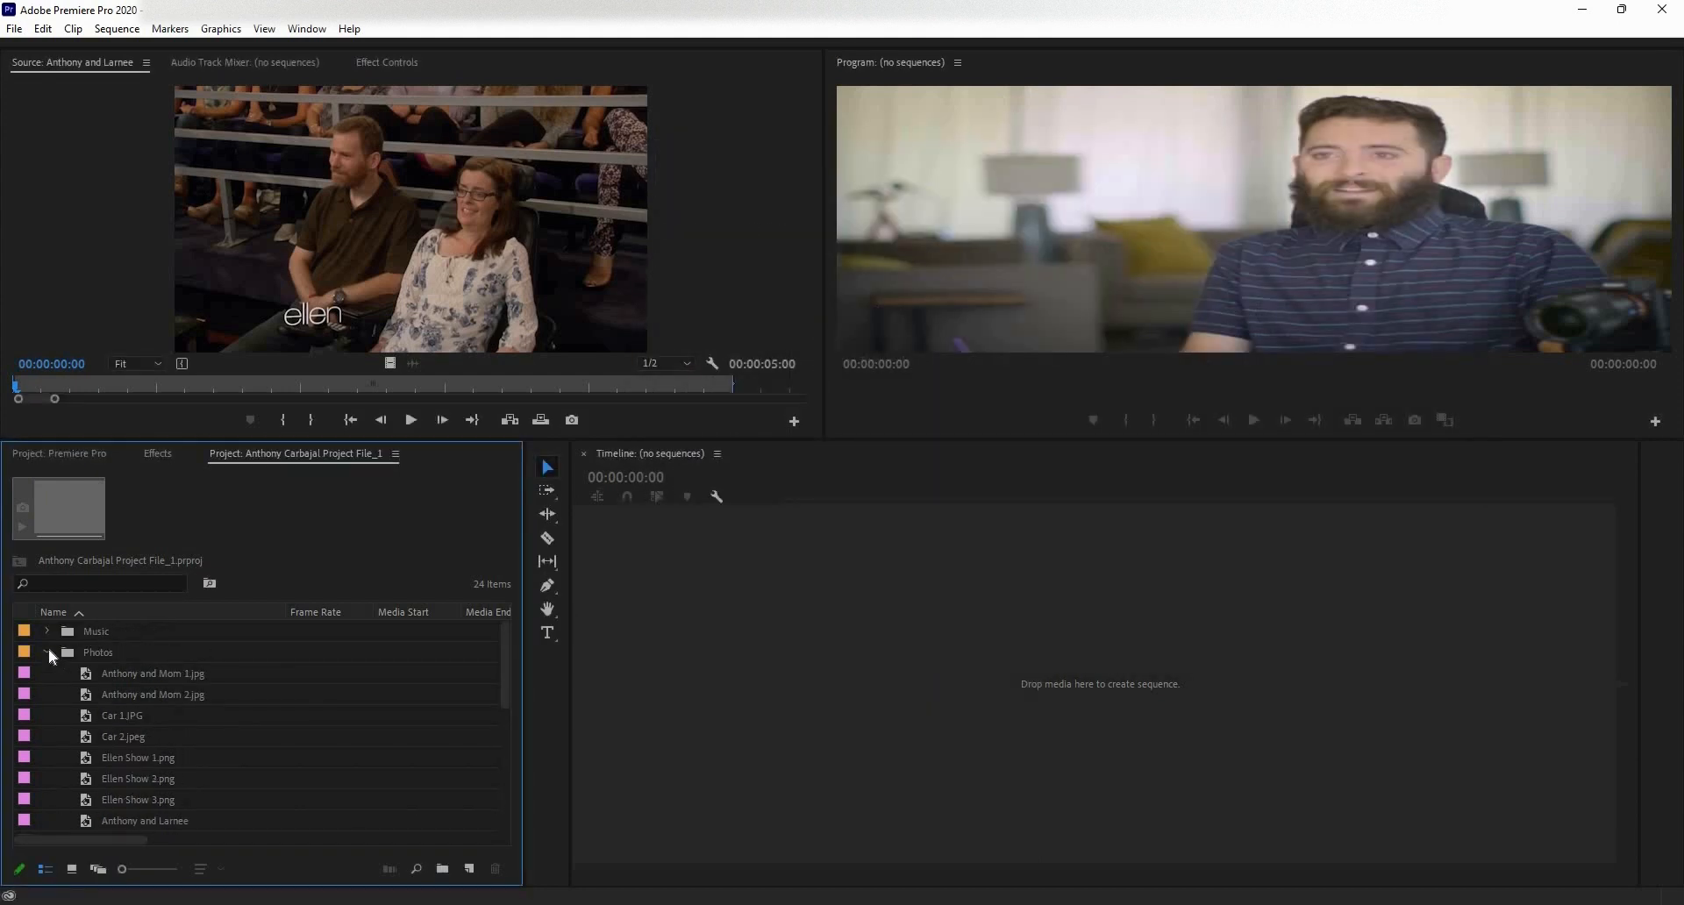
- Collapse and re-expand the Photos bin, and check the thumbnail of Ellen Show 2.png
left_click(47, 652)
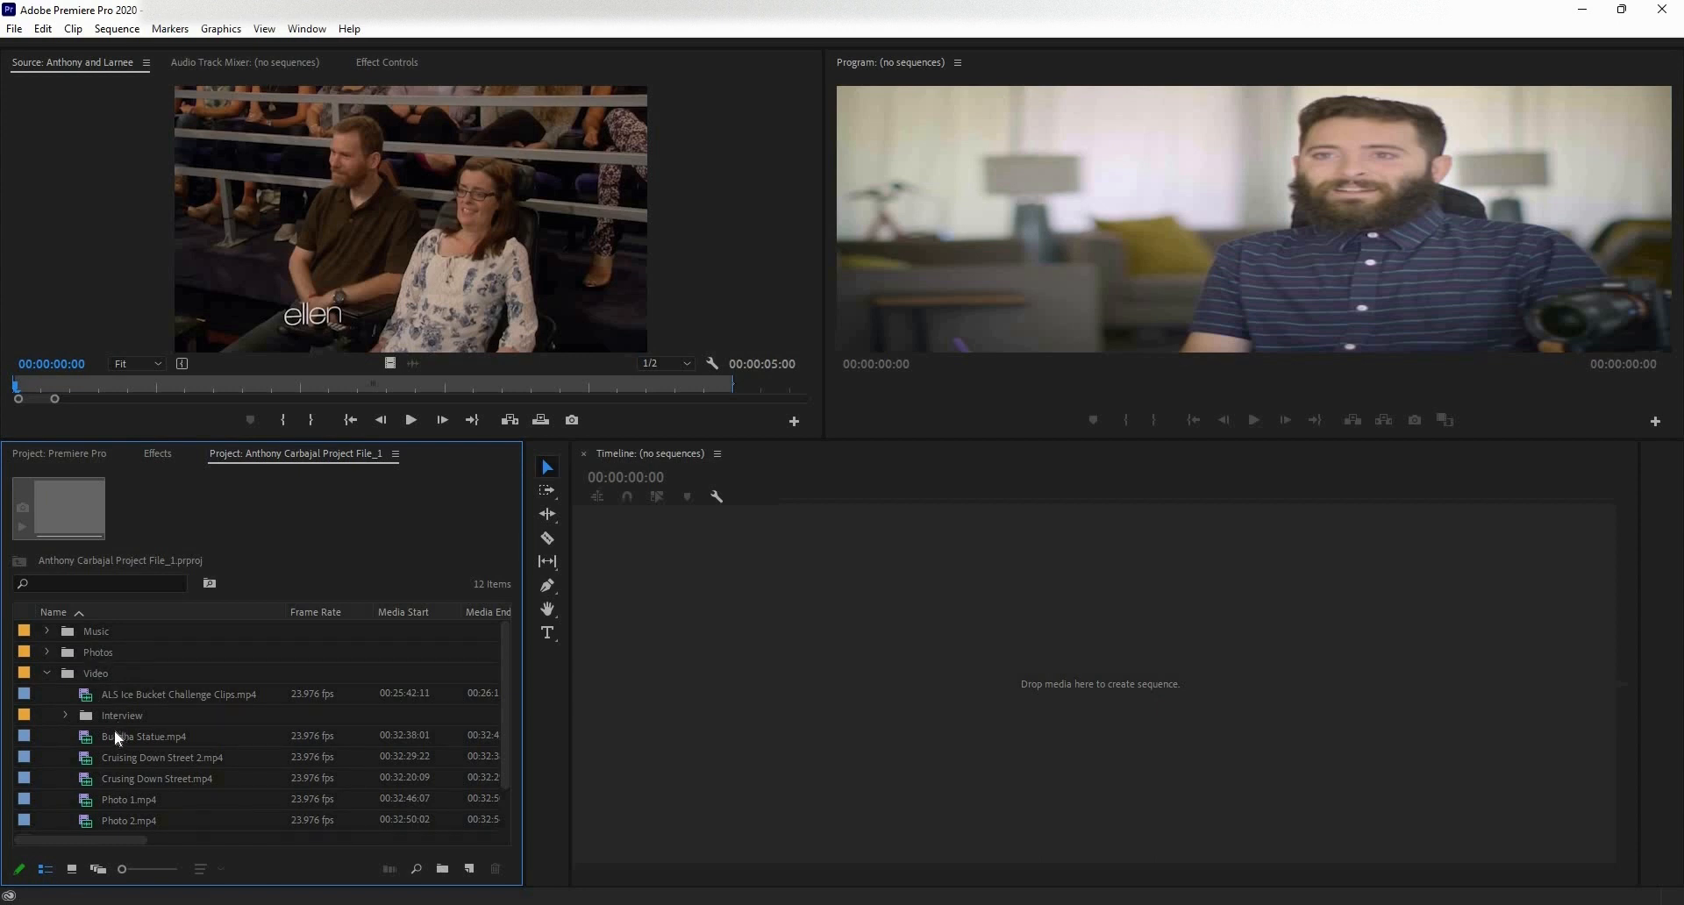
left_click(47, 652)
scroll(161, 717, "down", 2)
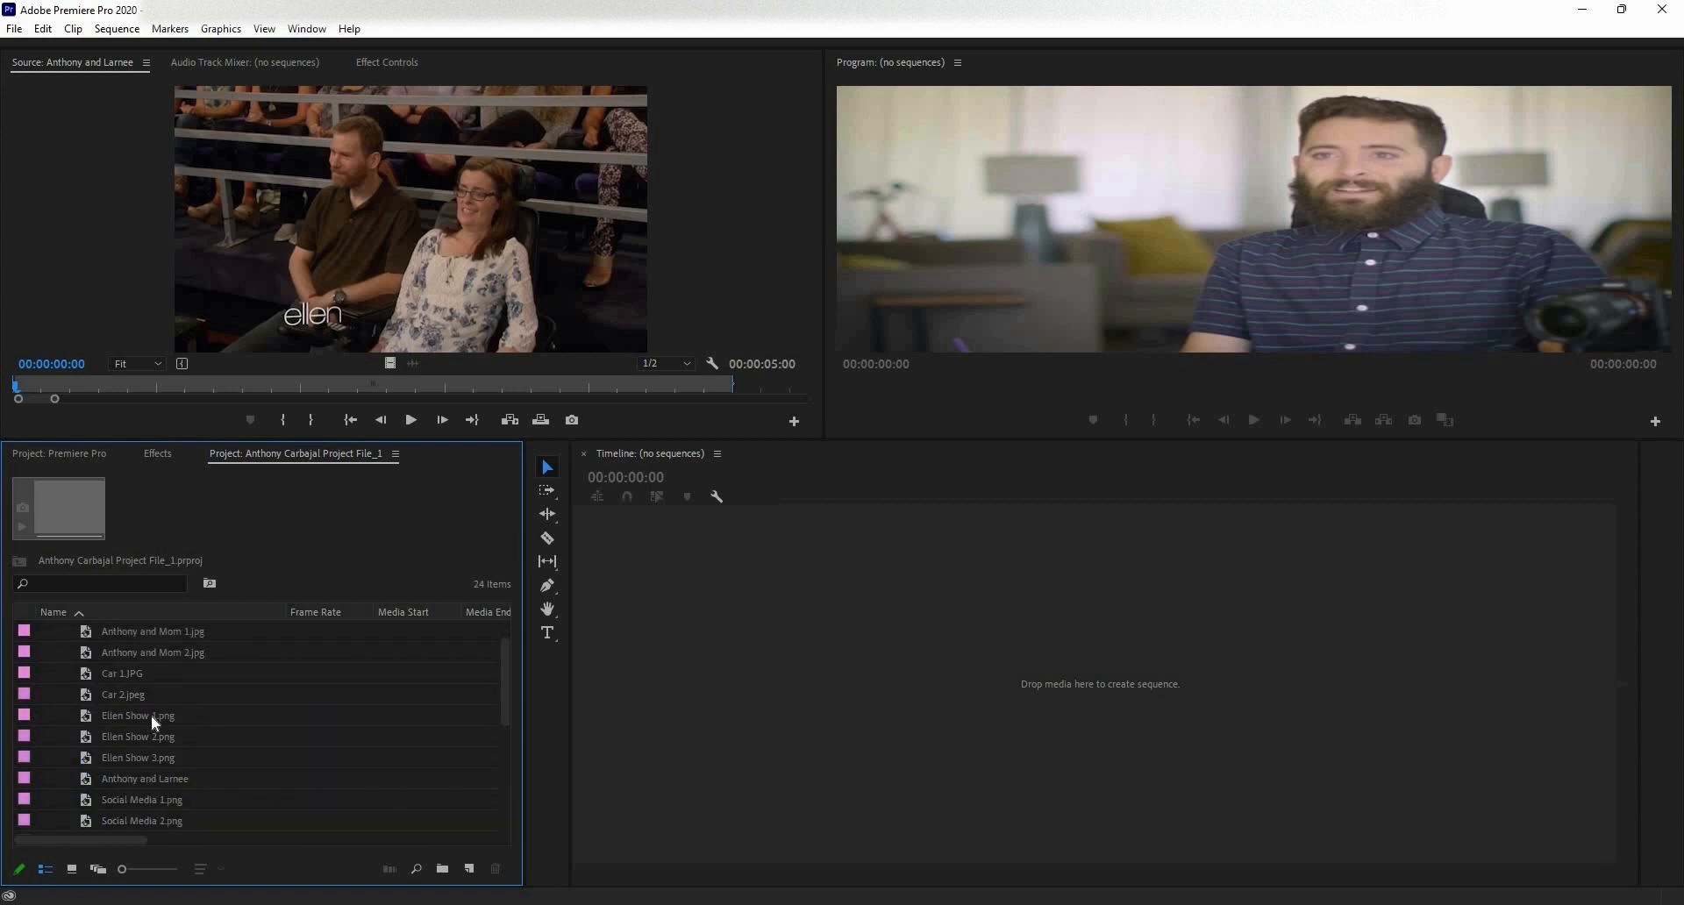
left_click(156, 730)
scroll(160, 712, "down", 3)
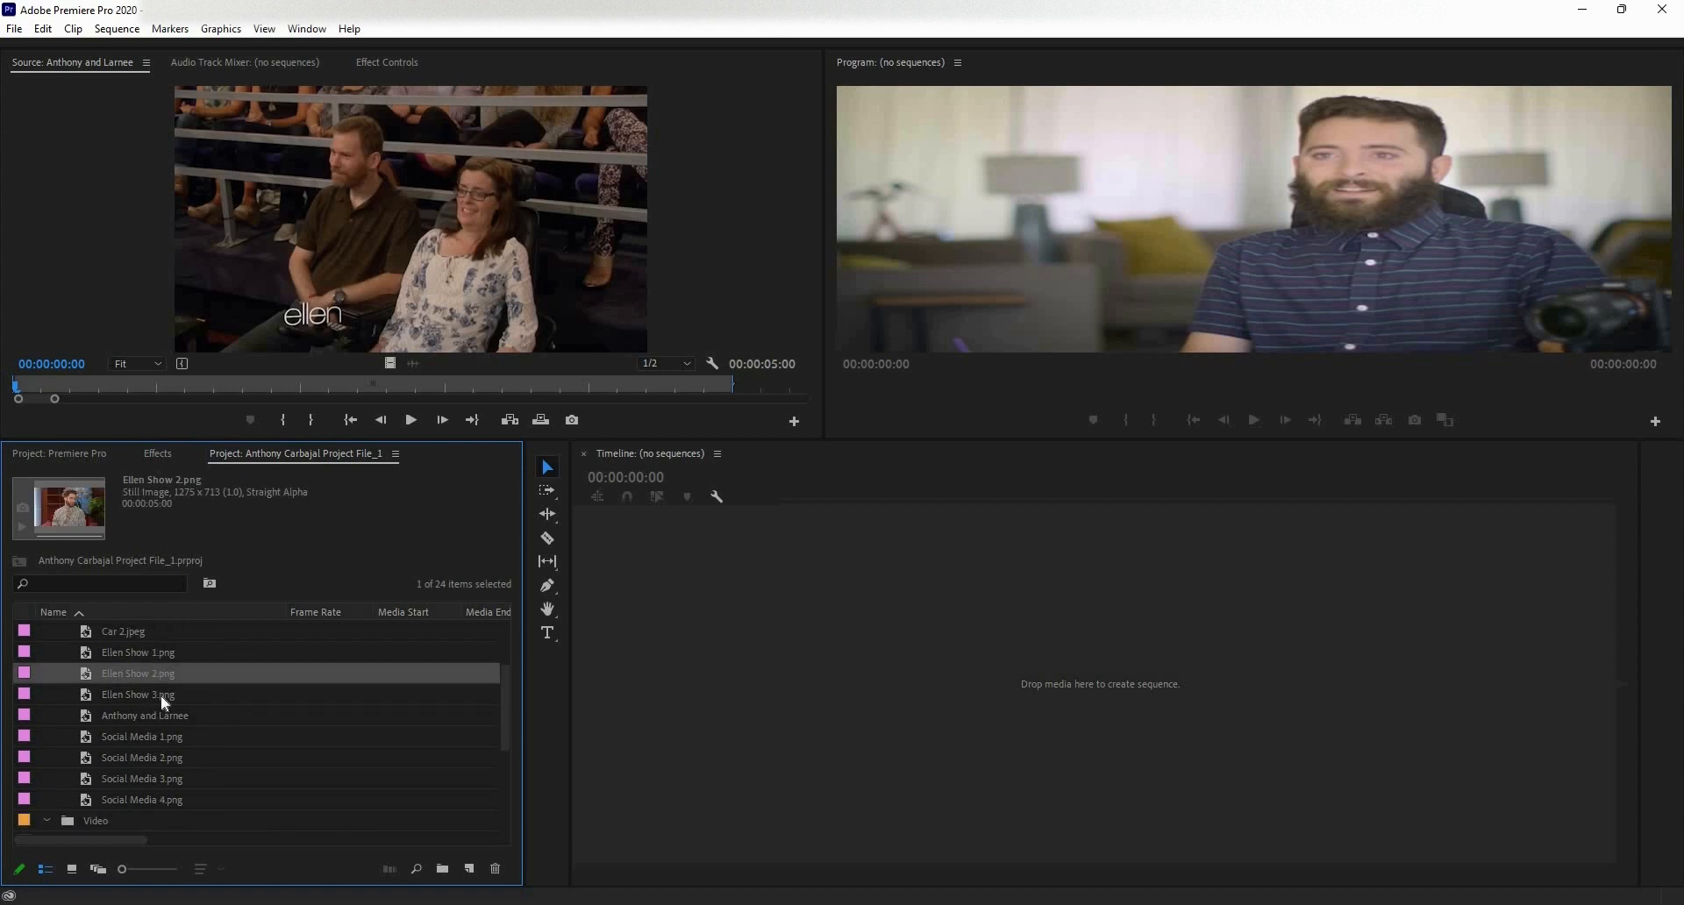
scroll(140, 695, "up", 1)
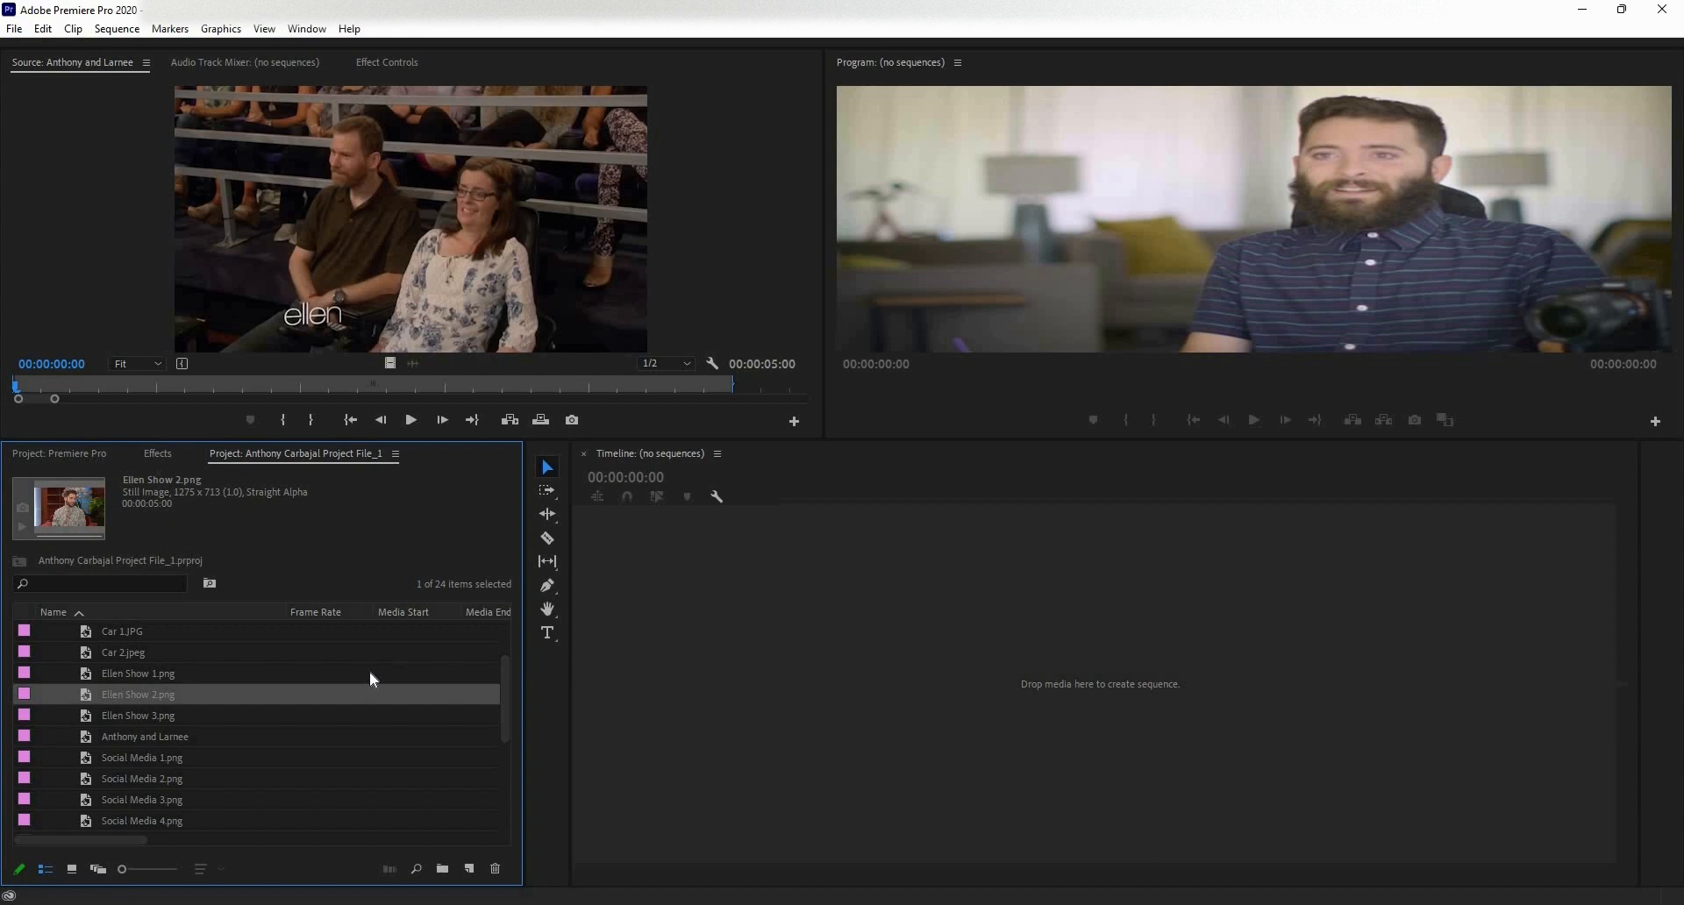
- Open Cruising Down Street 2.mp4 from the Video bin in the Source monitor and create a sequence from it in the empty timeline
scroll(149, 702, "down", 2)
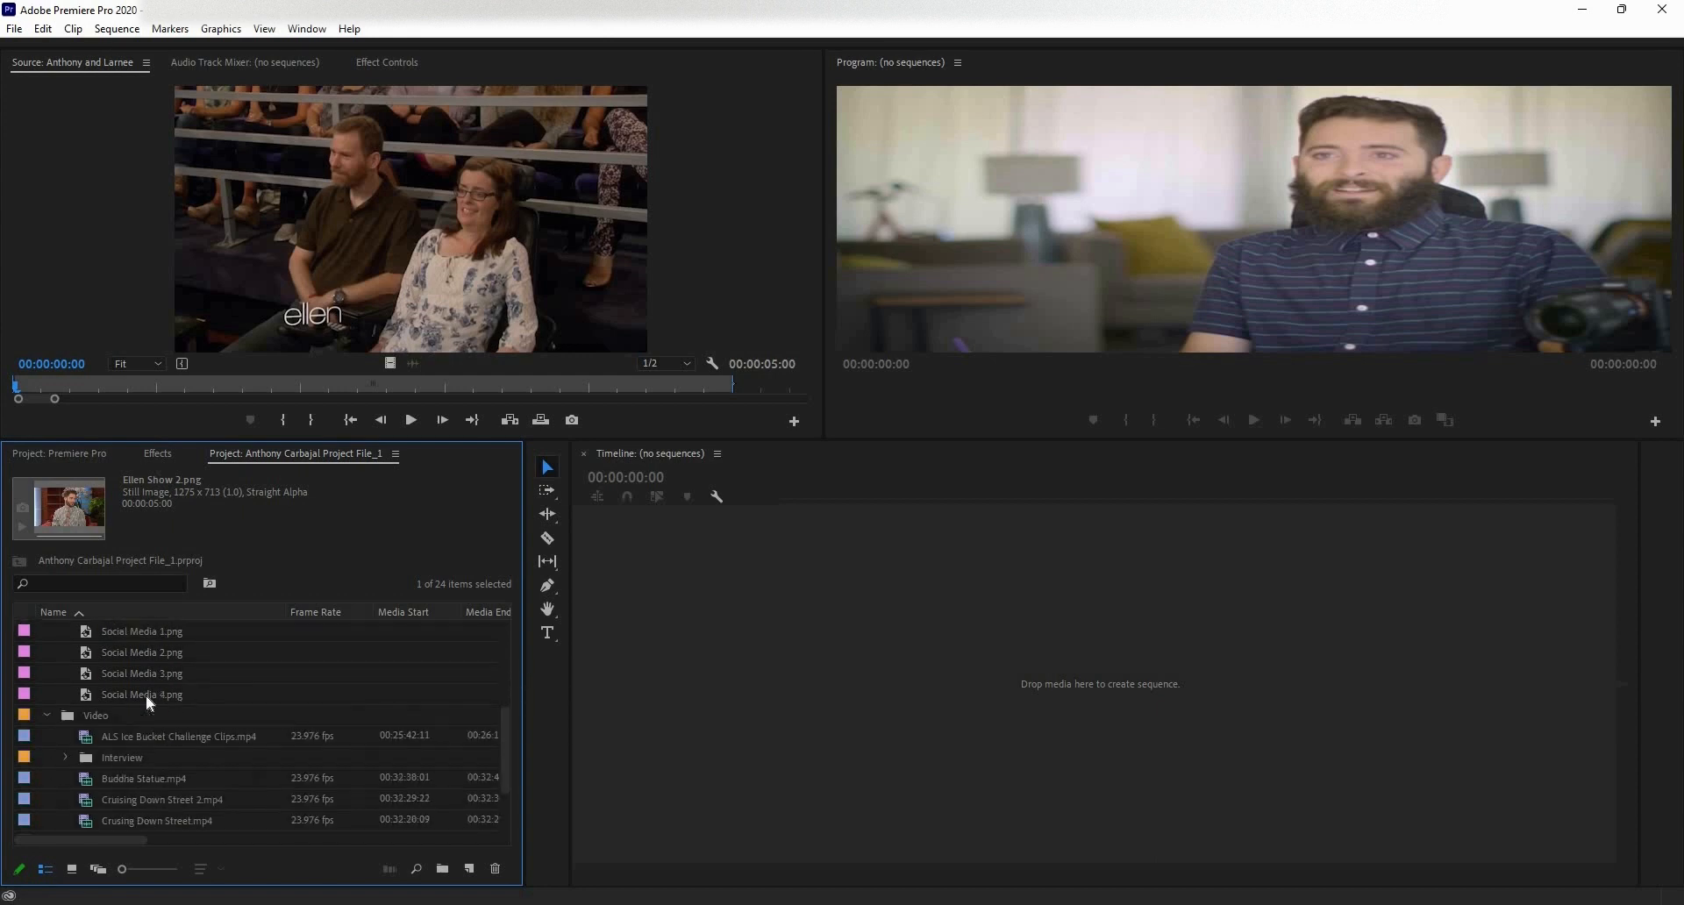
scroll(148, 702, "down", 2)
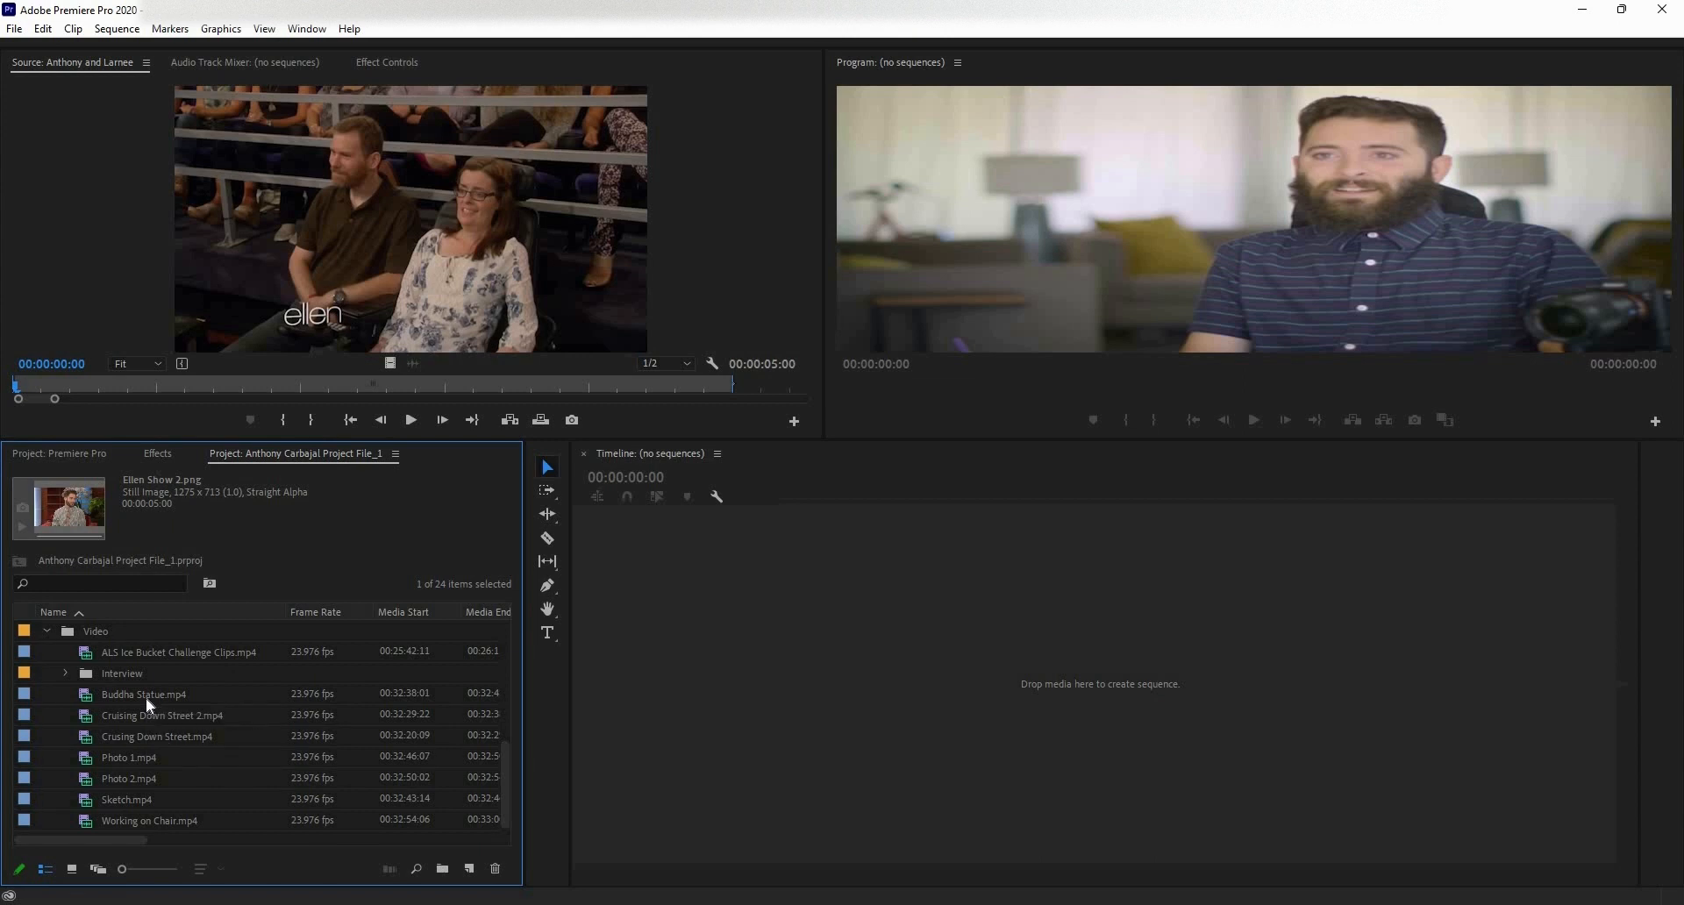
left_click(28, 720)
double_click(24, 715)
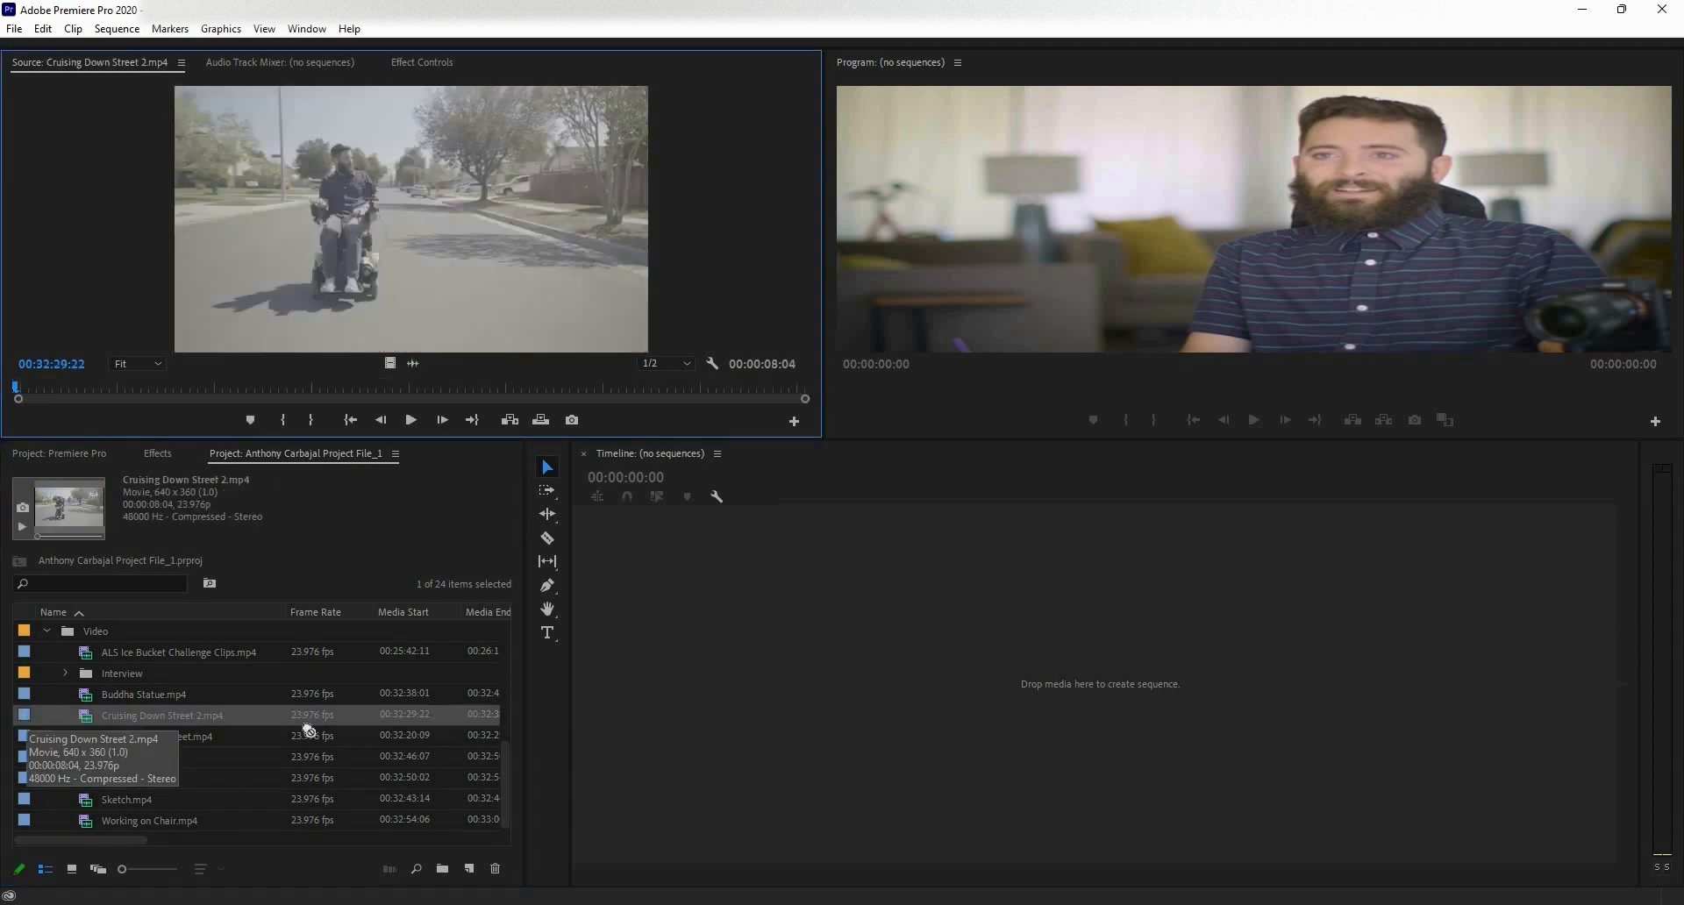
left_click_drag(1060, 702, 1059, 702)
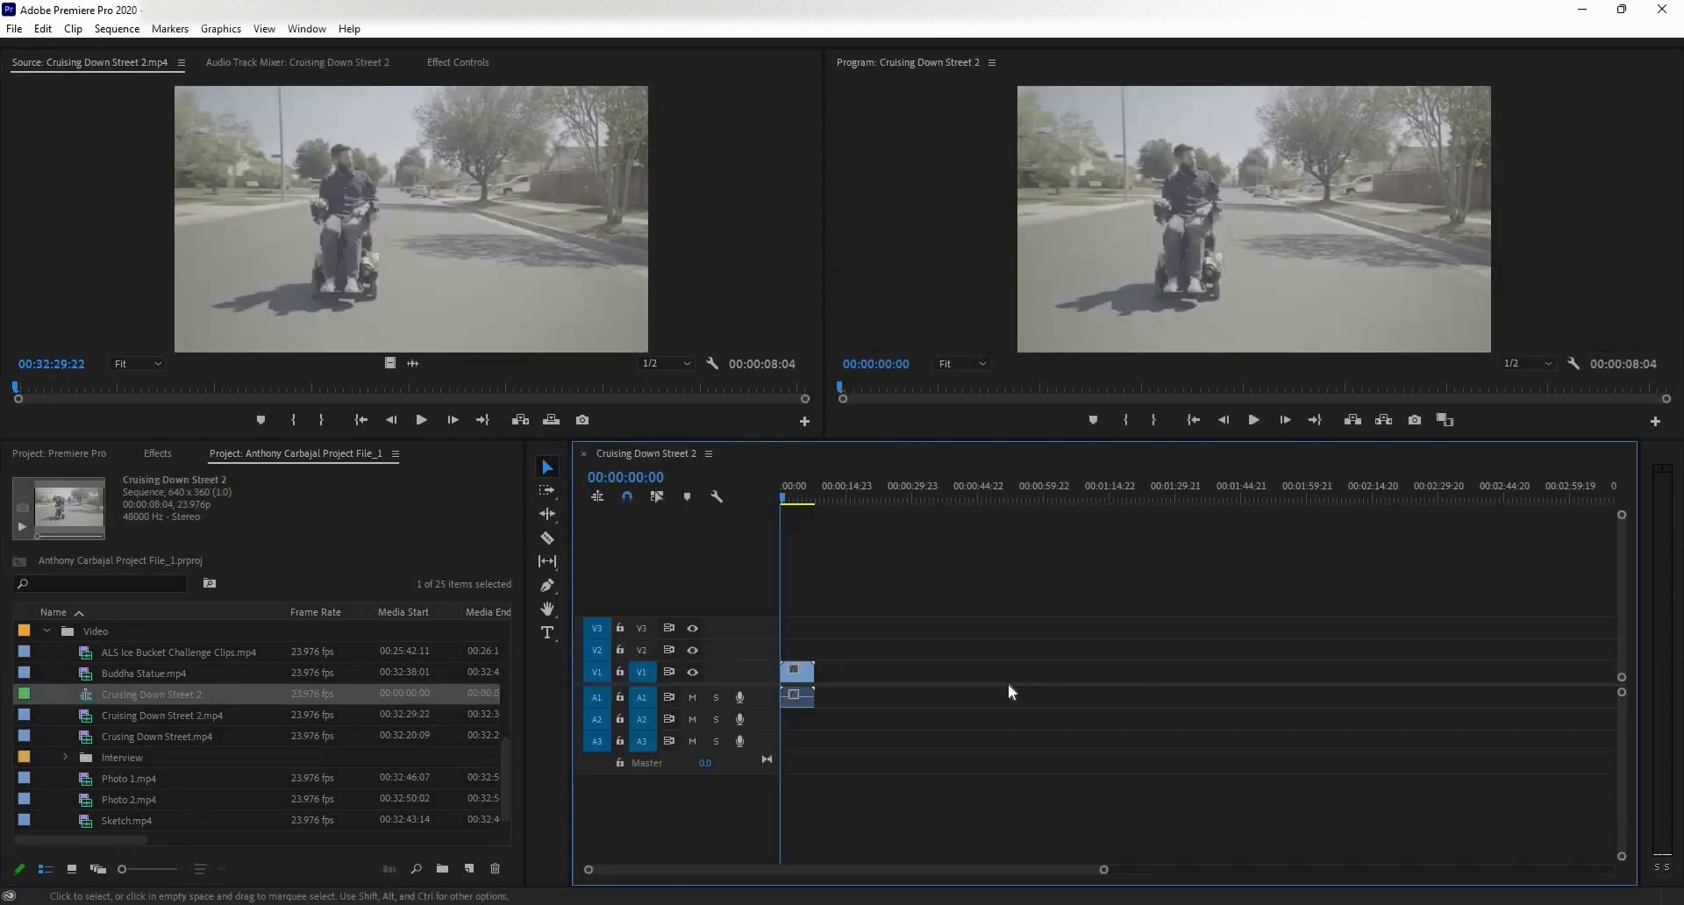